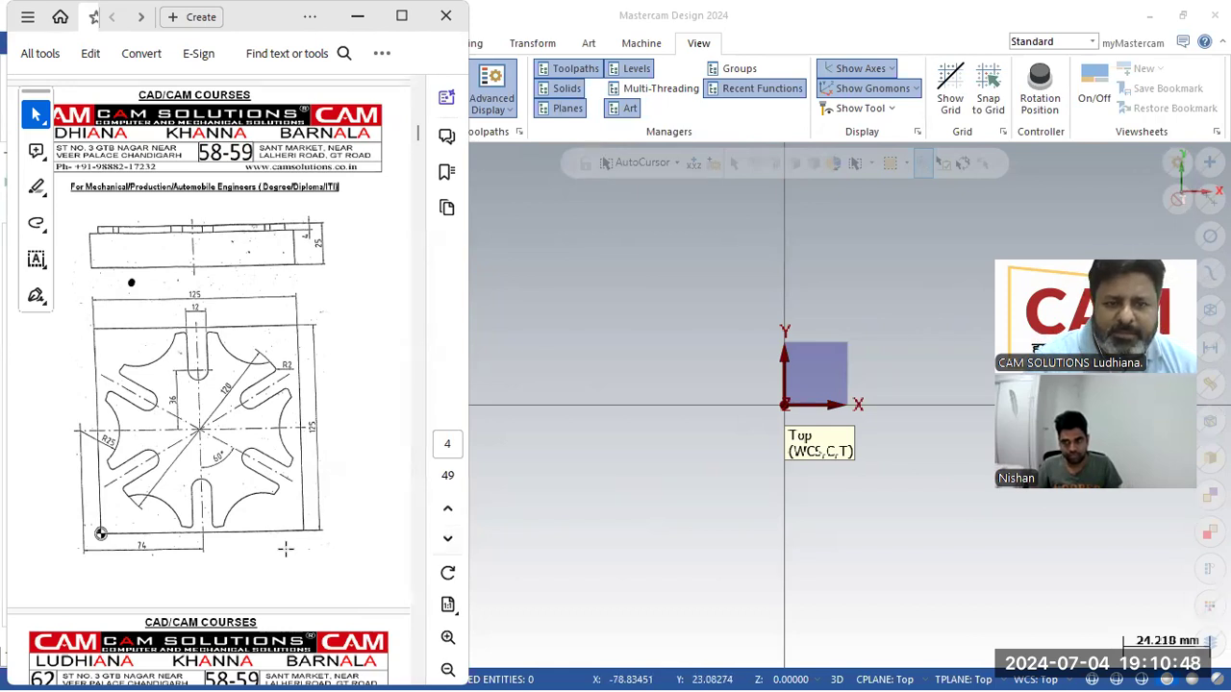
Draw a center-anchored rectangle about 72 mm wide and 87 mm high at the origin
click(432, 316)
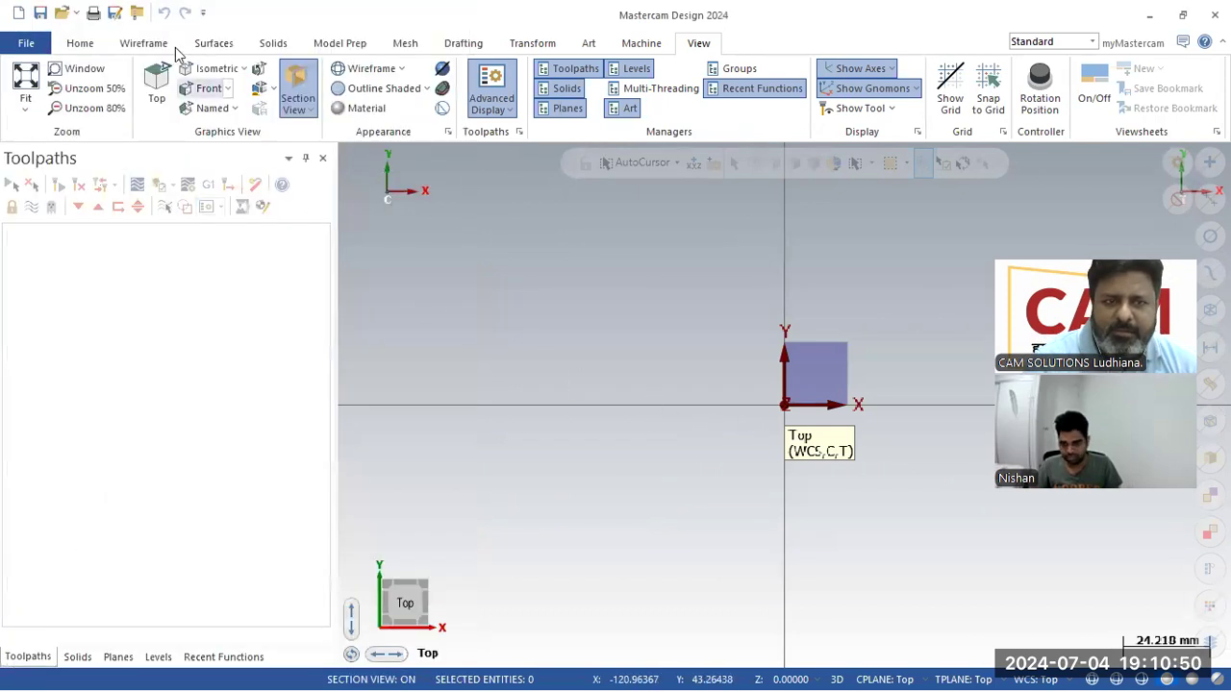
click(149, 47)
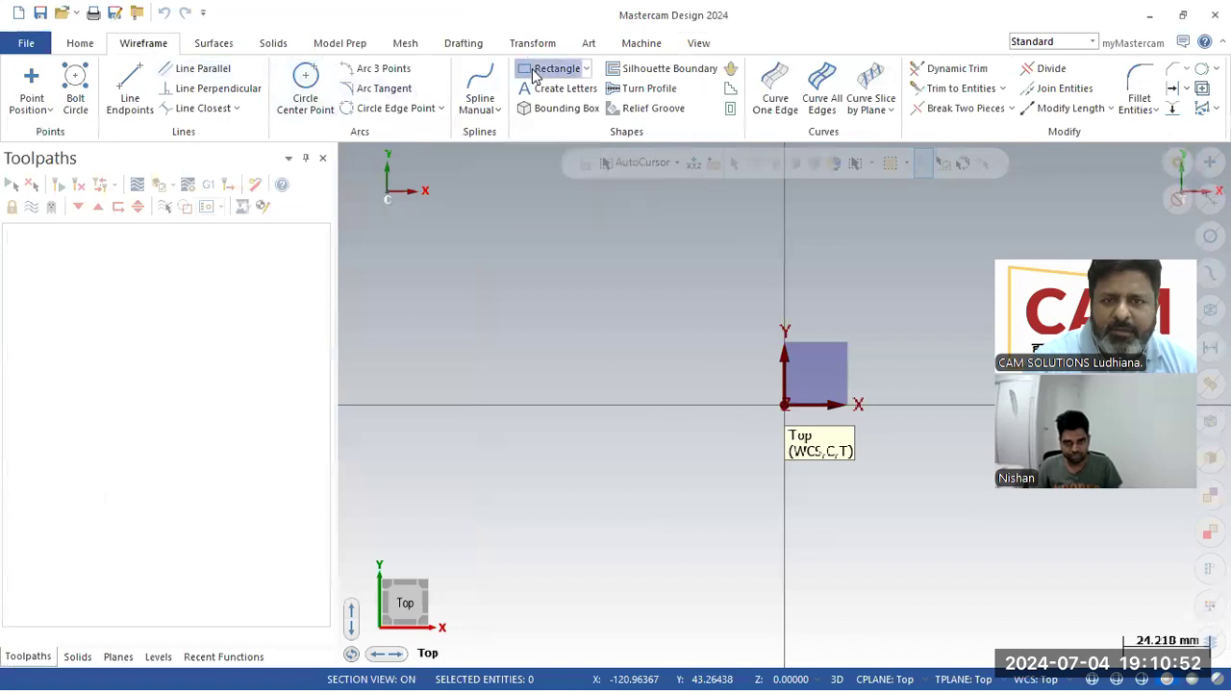
click(784, 404)
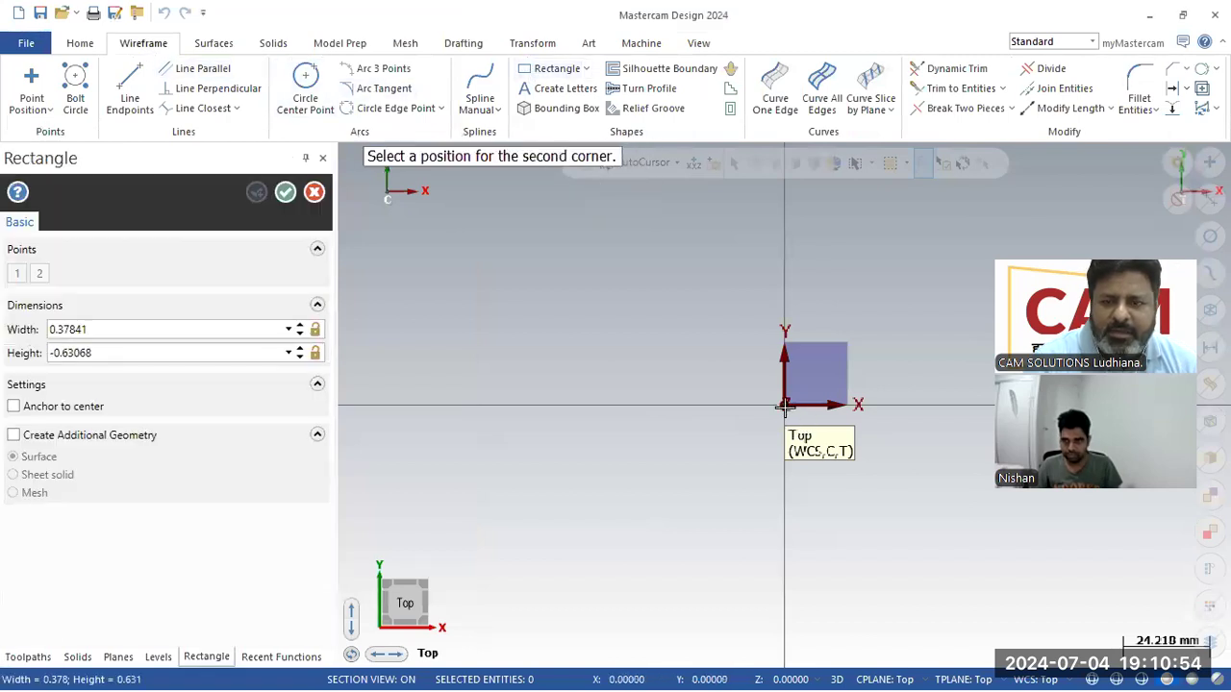
click(655, 249)
click(56, 408)
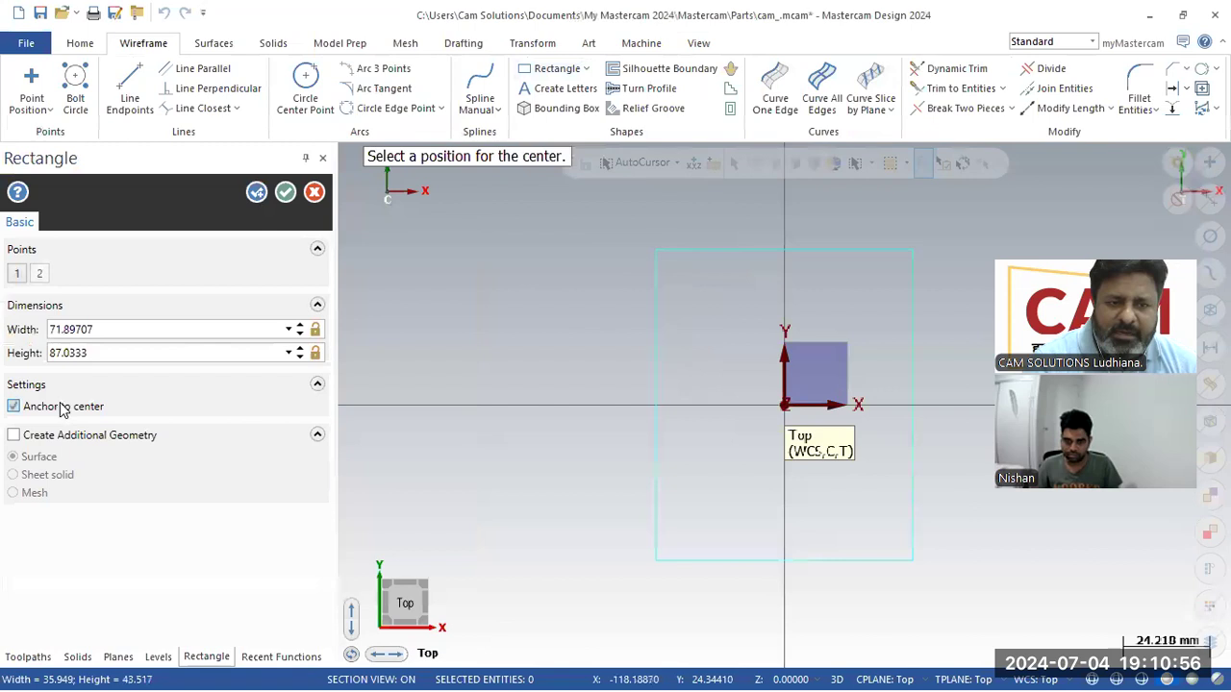
Set the rectangle's height and width to 125 mm each and create it
double_click(91, 353)
text(125)
key(Return)
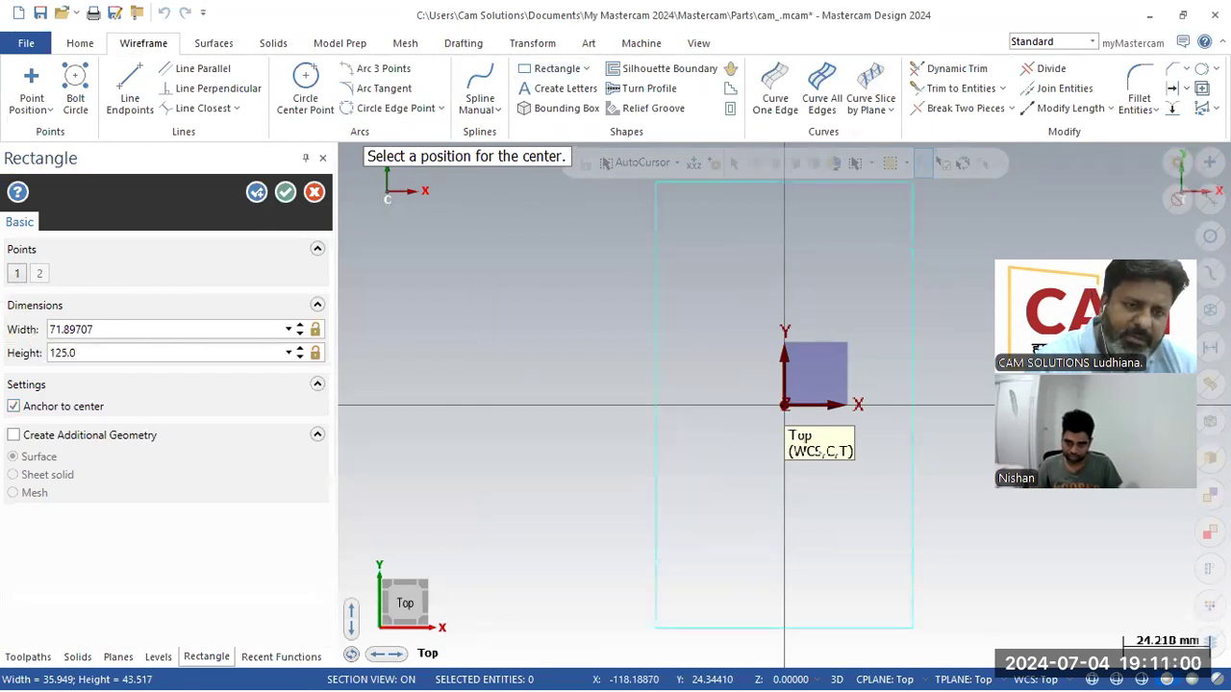
double_click(117, 329)
text(125)
key(Return)
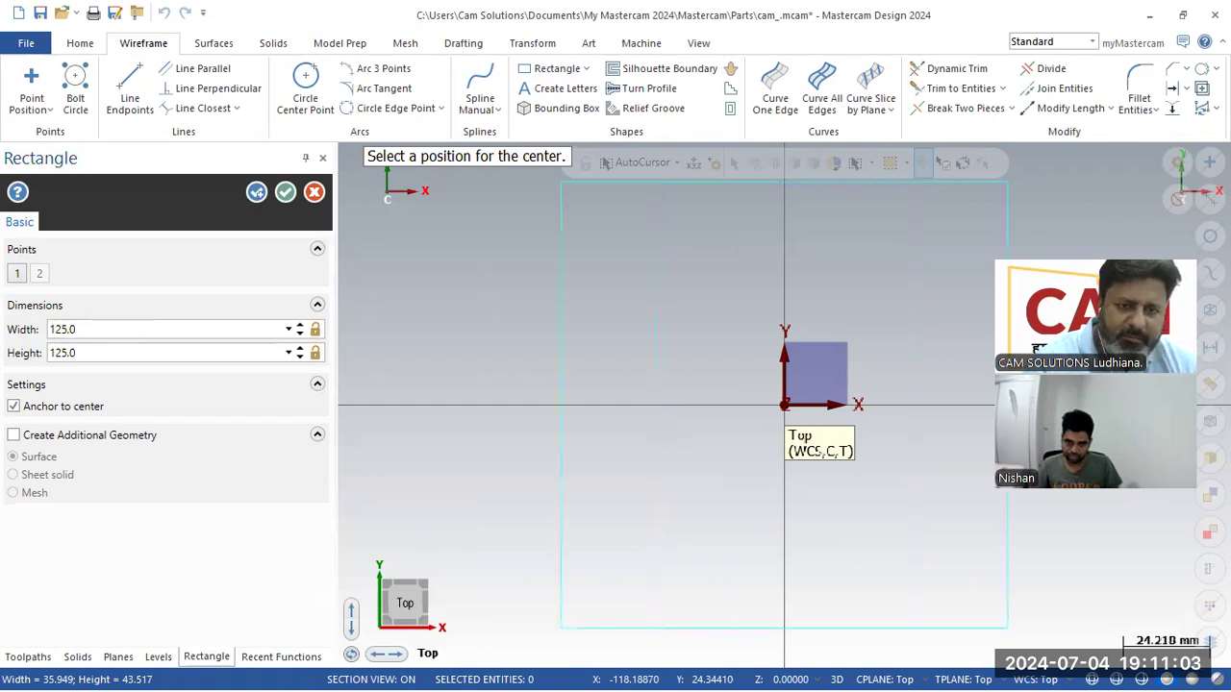
click(285, 193)
scroll(443, 324, down, 1)
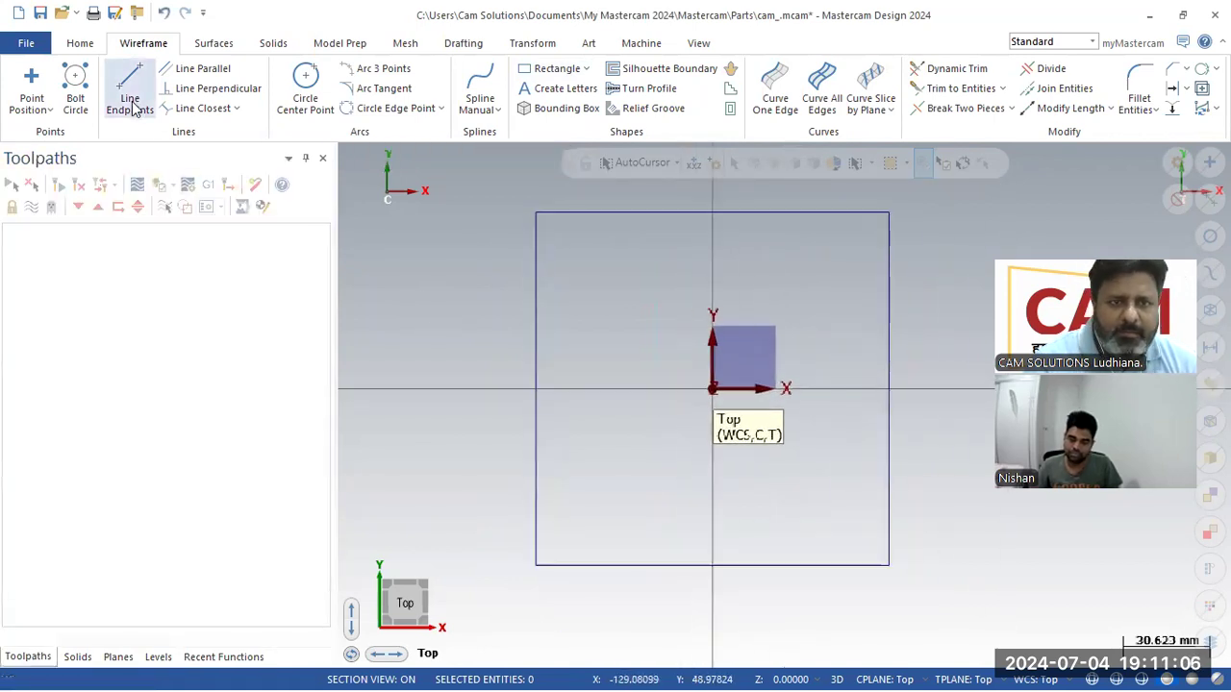
Draw a vertical and a horizontal center line joining the midpoints of the square's opposite sides
click(130, 96)
click(716, 213)
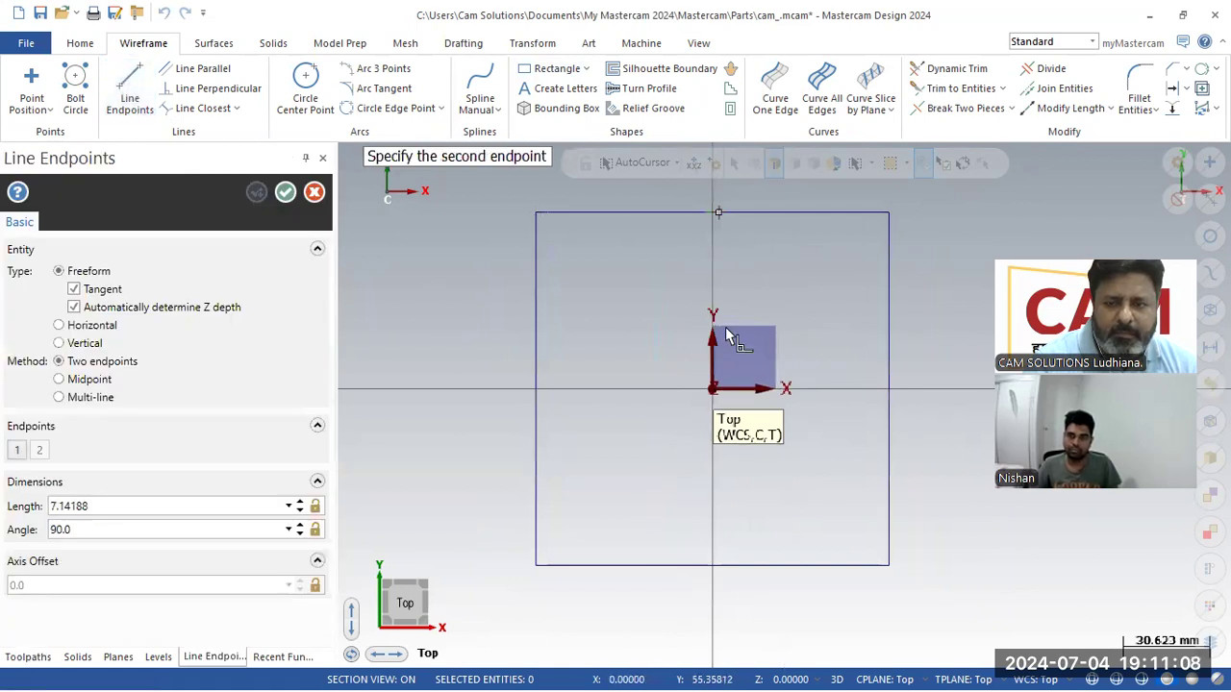
click(712, 564)
click(538, 391)
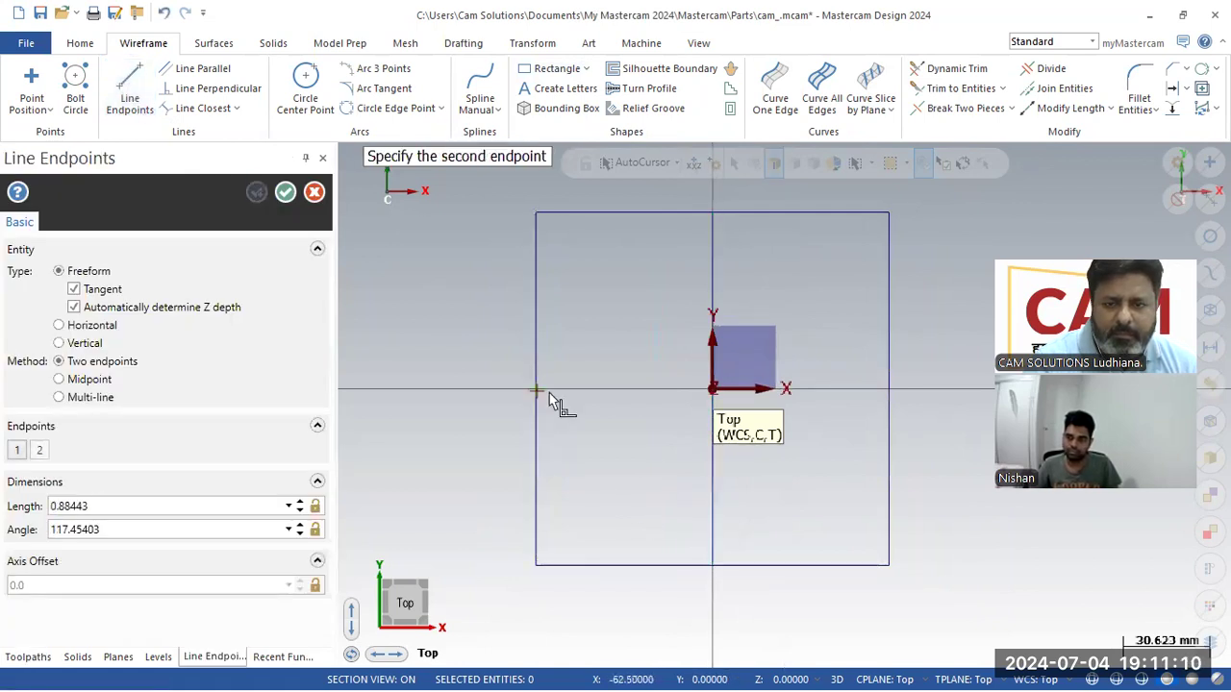
click(886, 389)
click(285, 192)
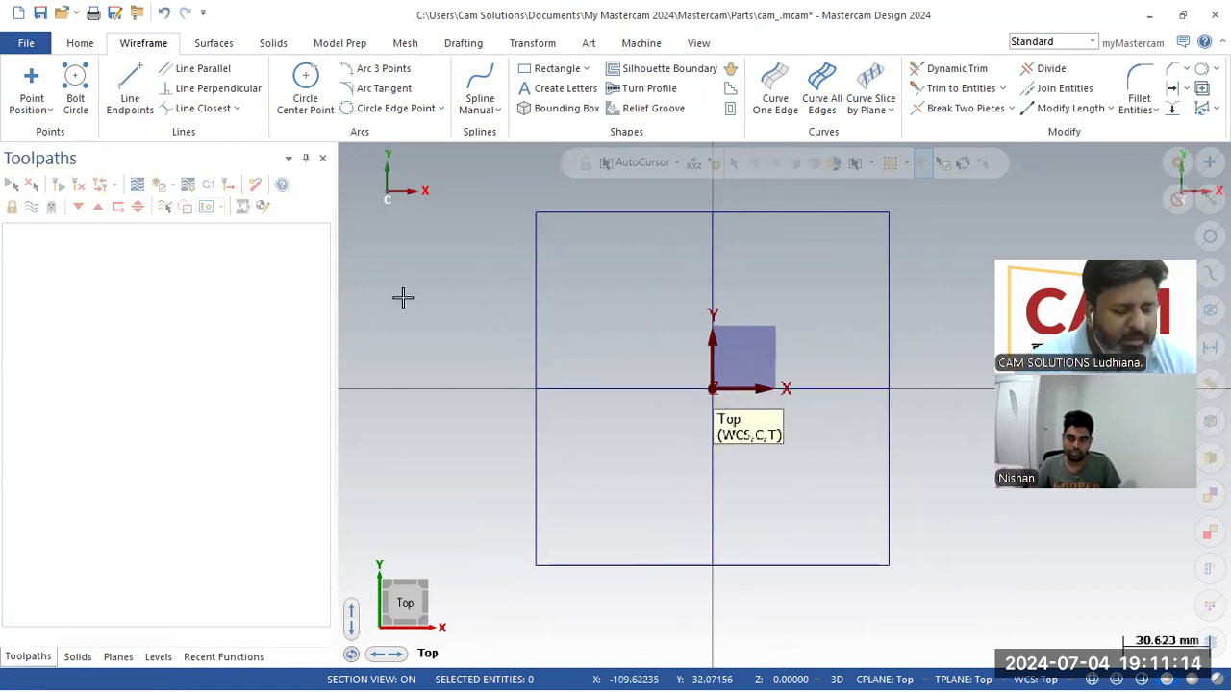
Consult the part drawing in 2d.pdf and draw a circle of 120 mm diameter centered on the origin in Mastercam
key(alt+Tab)
key(alt+Tab)
key(alt+Tab)
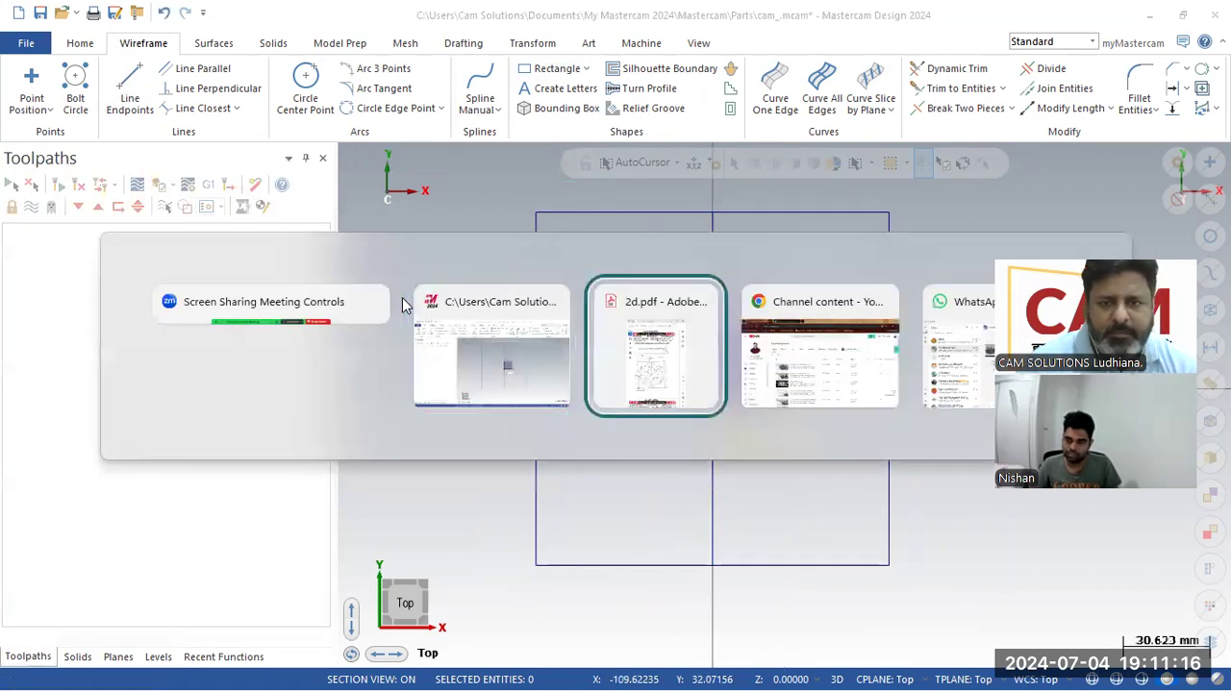
key(alt+Tab)
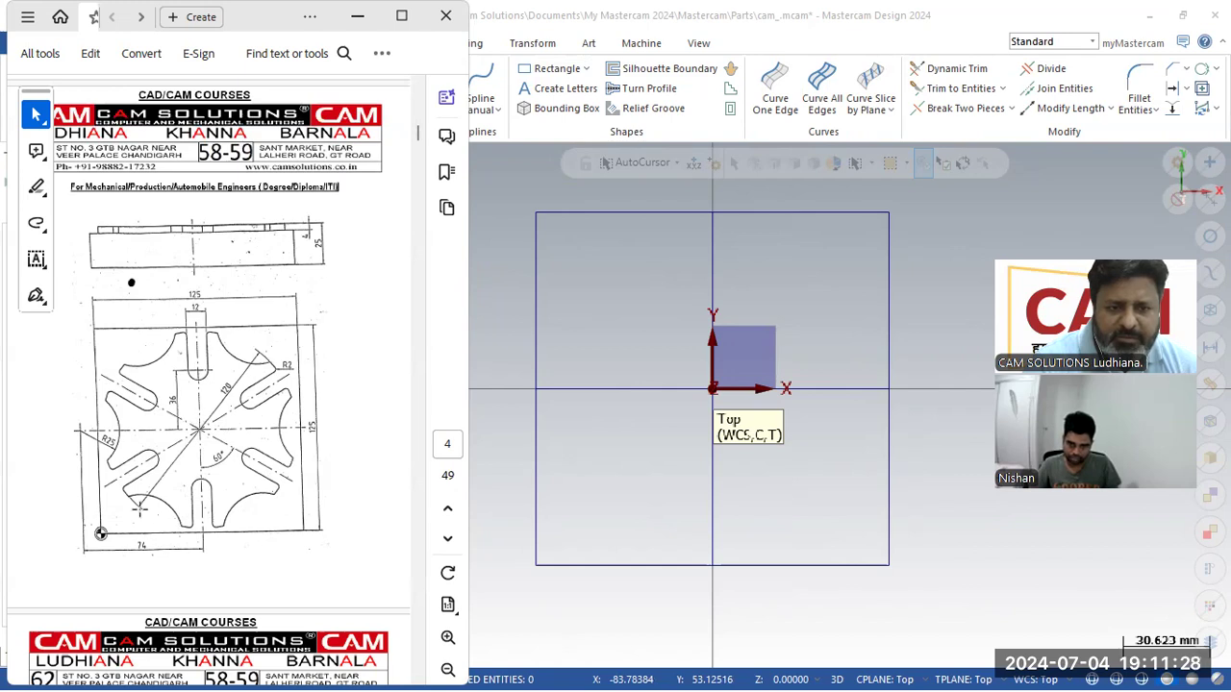
click(584, 410)
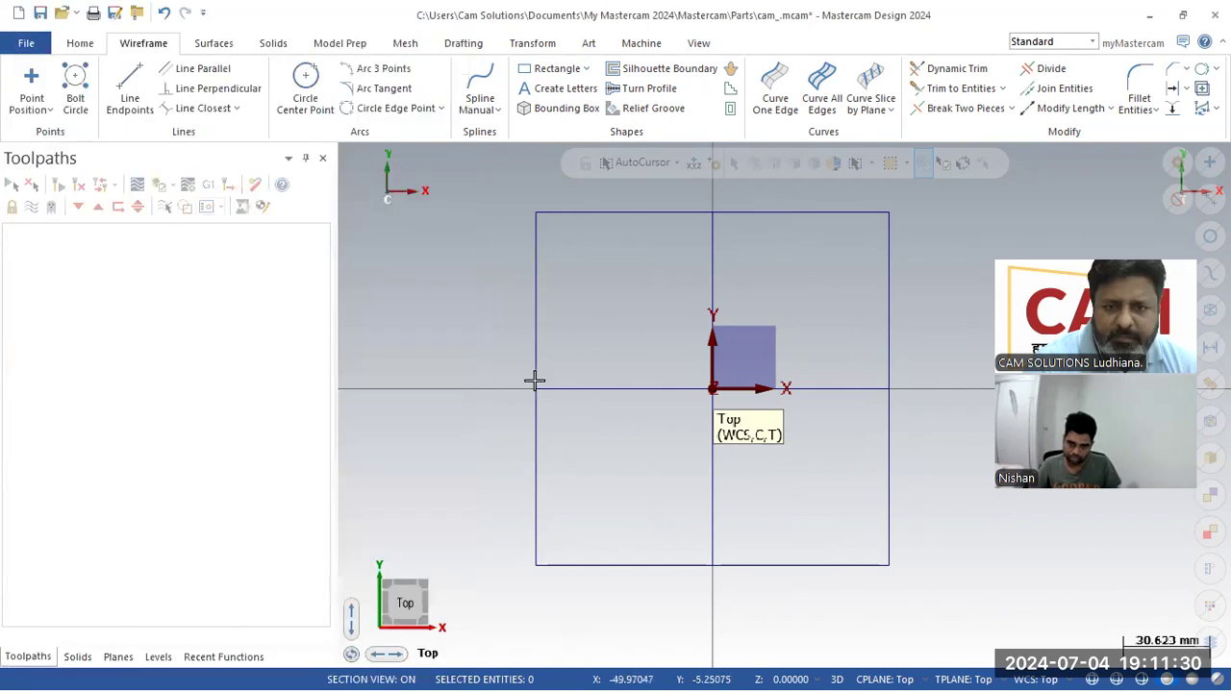
click(337, 97)
click(712, 389)
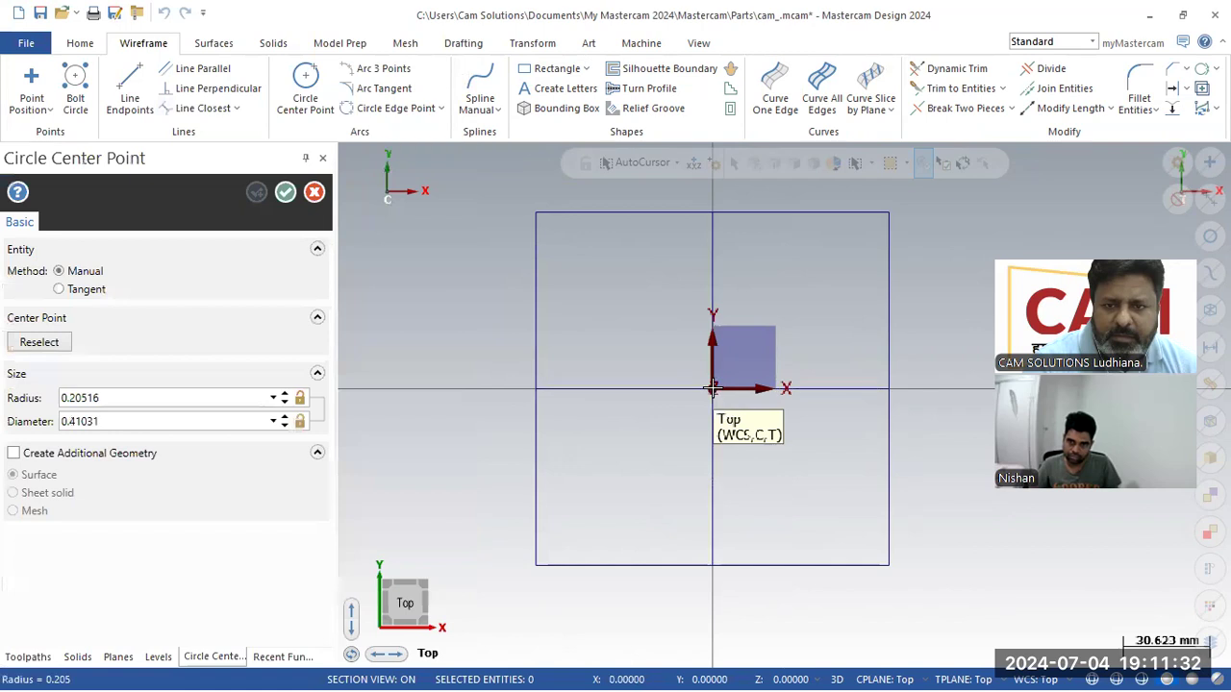
click(615, 271)
click(194, 423)
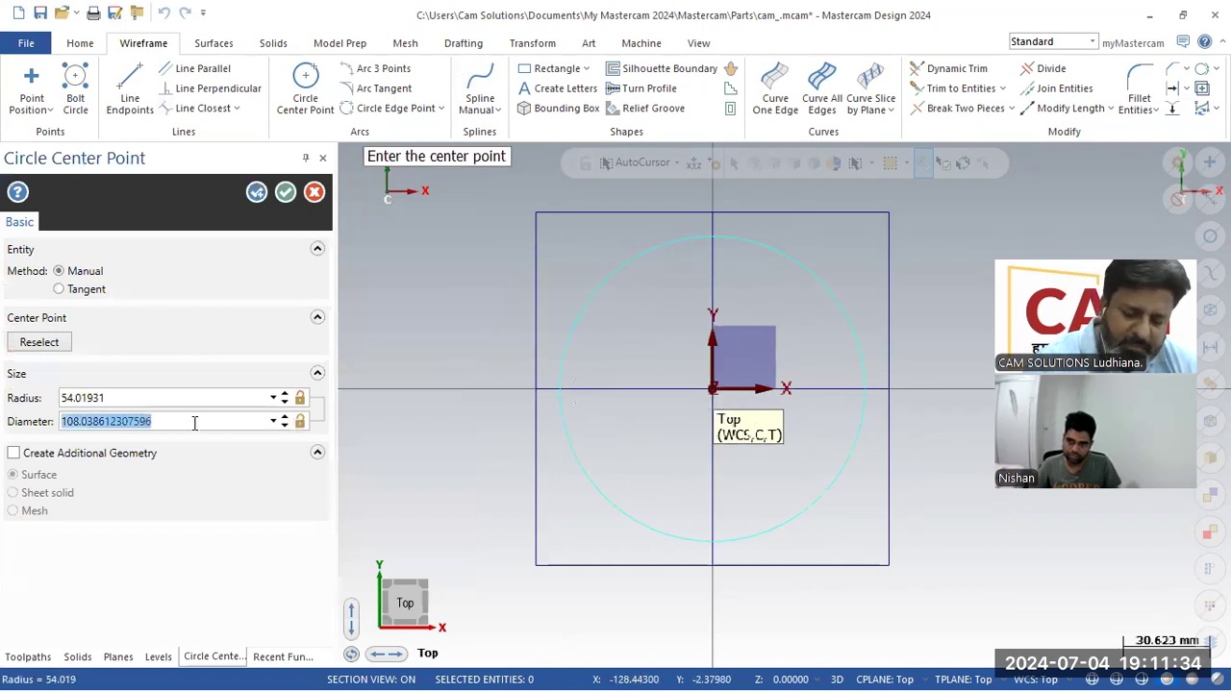
text(120)
key(Return)
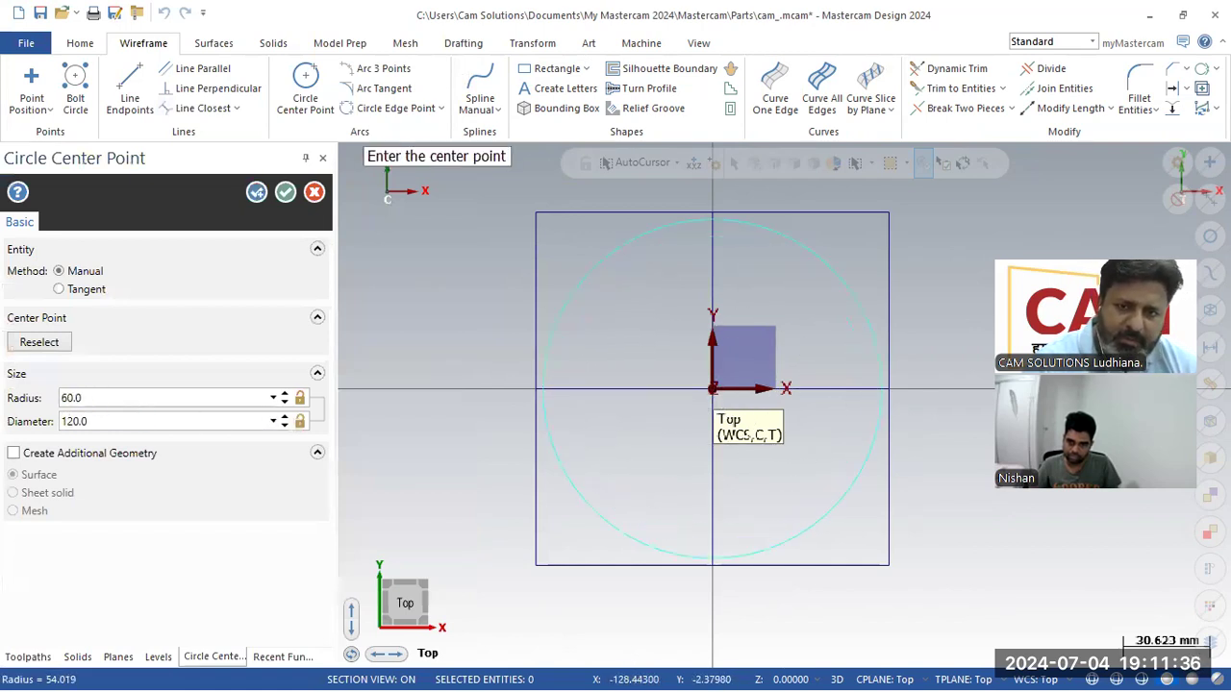
click(253, 196)
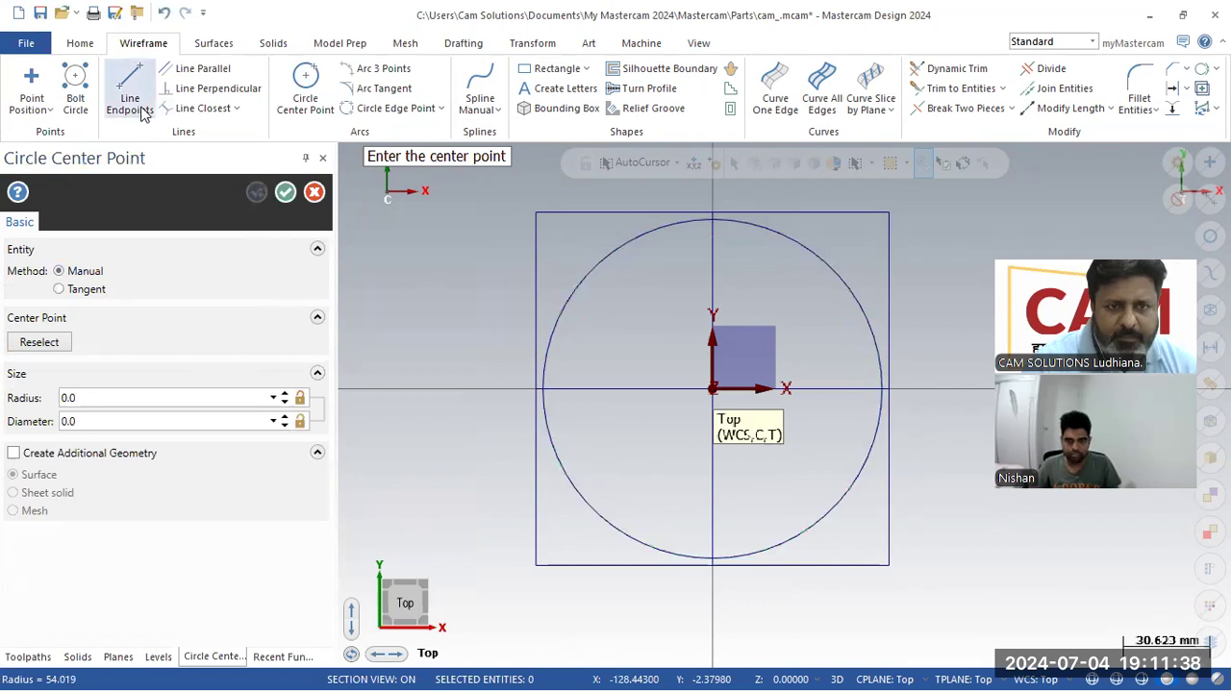
Draw a 74 mm construction line from the origin along the negative X direction at 180 degrees
click(130, 89)
click(547, 402)
click(456, 394)
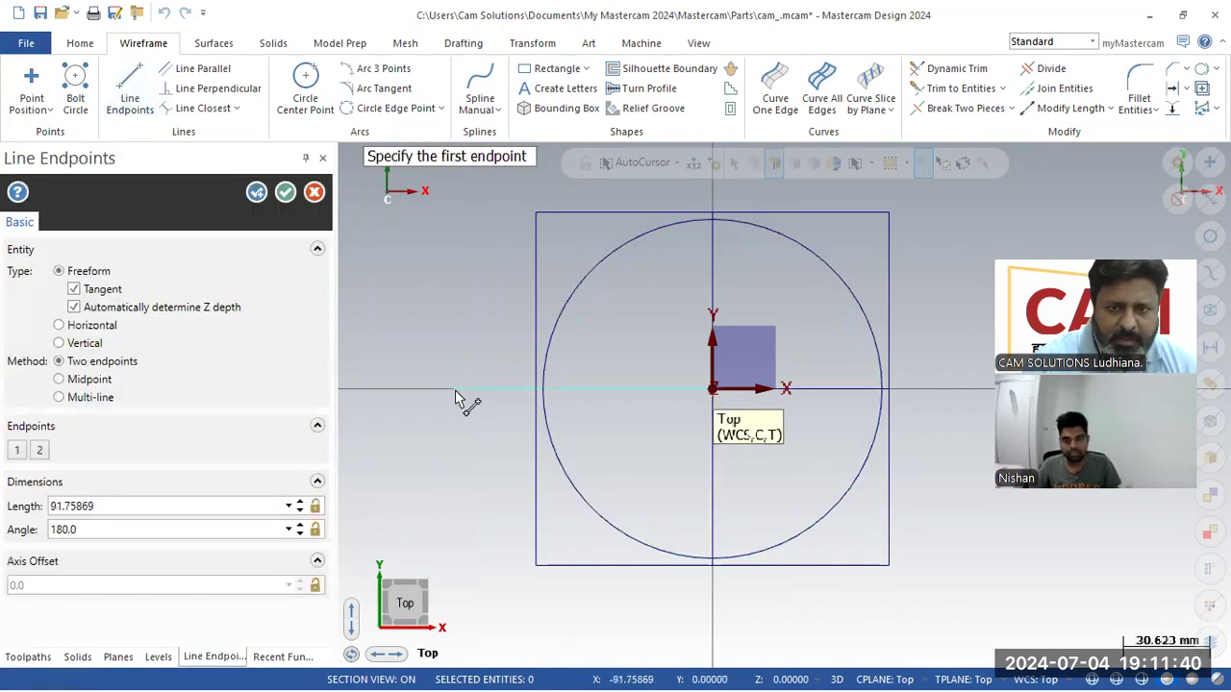
click(160, 502)
text(74)
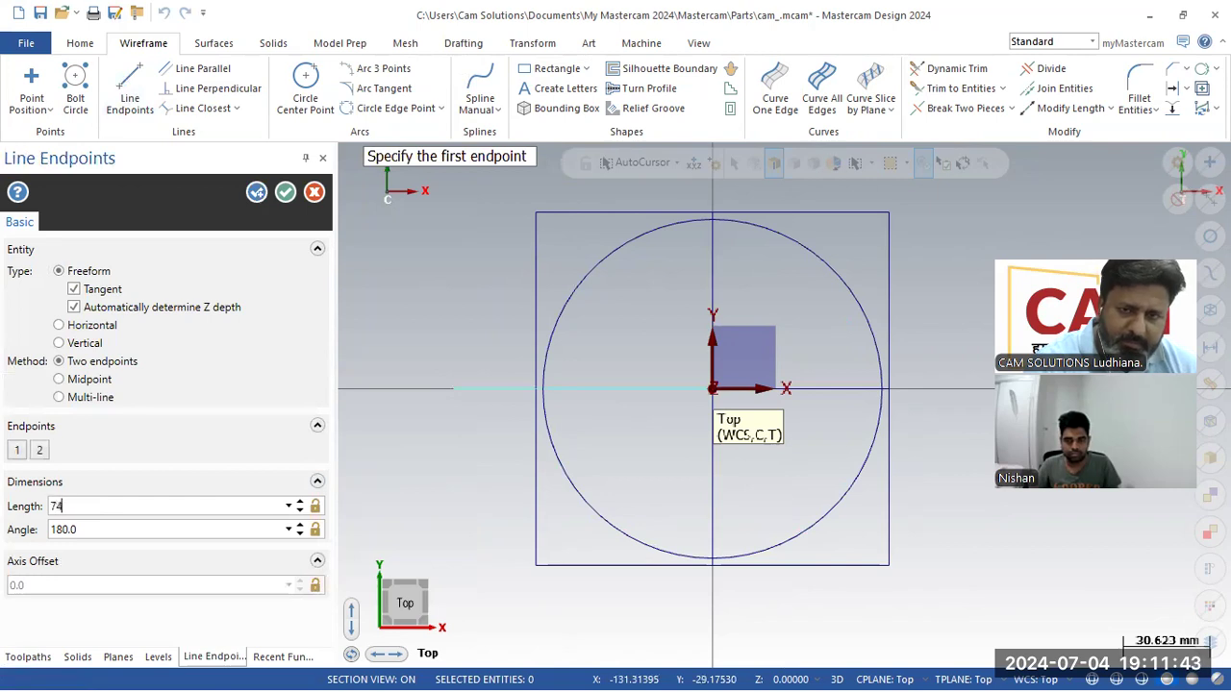
key(Return)
click(254, 195)
Draw a circle of radius 25 mm centered on the outer end of the 74 mm line
click(304, 89)
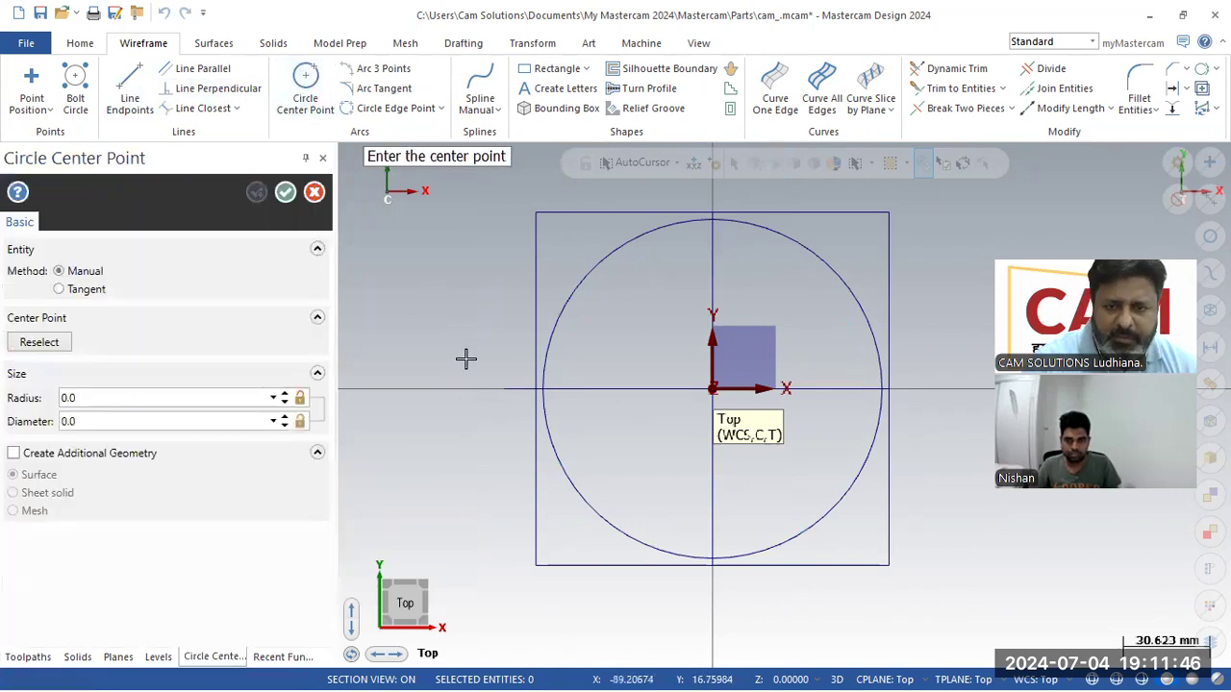
click(503, 390)
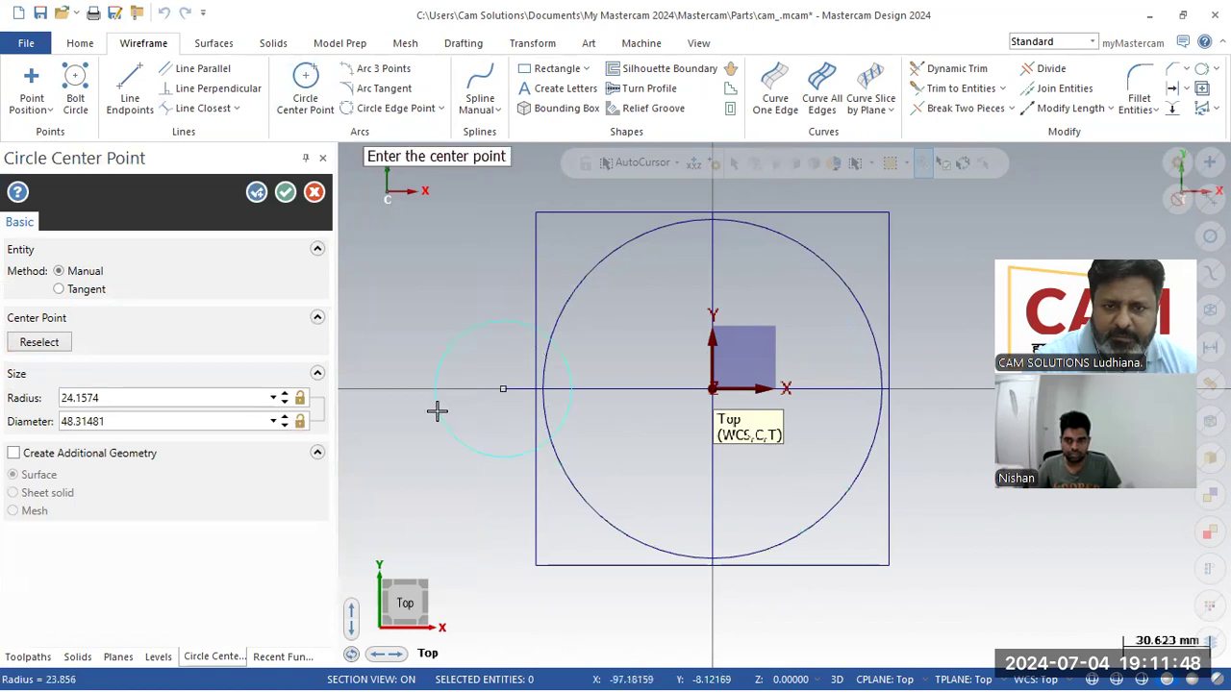
click(206, 424)
click(185, 416)
double_click(183, 398)
text(25)
key(Return)
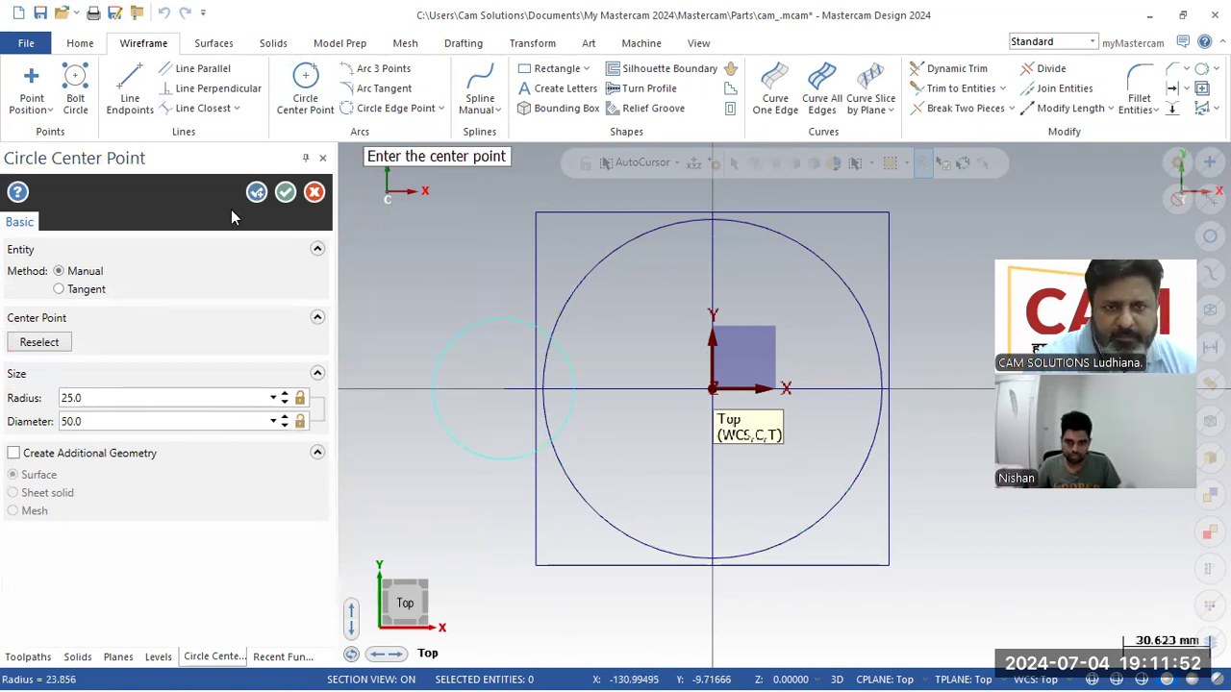
click(256, 192)
Draw a 36 mm line from the origin straight up along the Y axis at 90 degrees
click(128, 91)
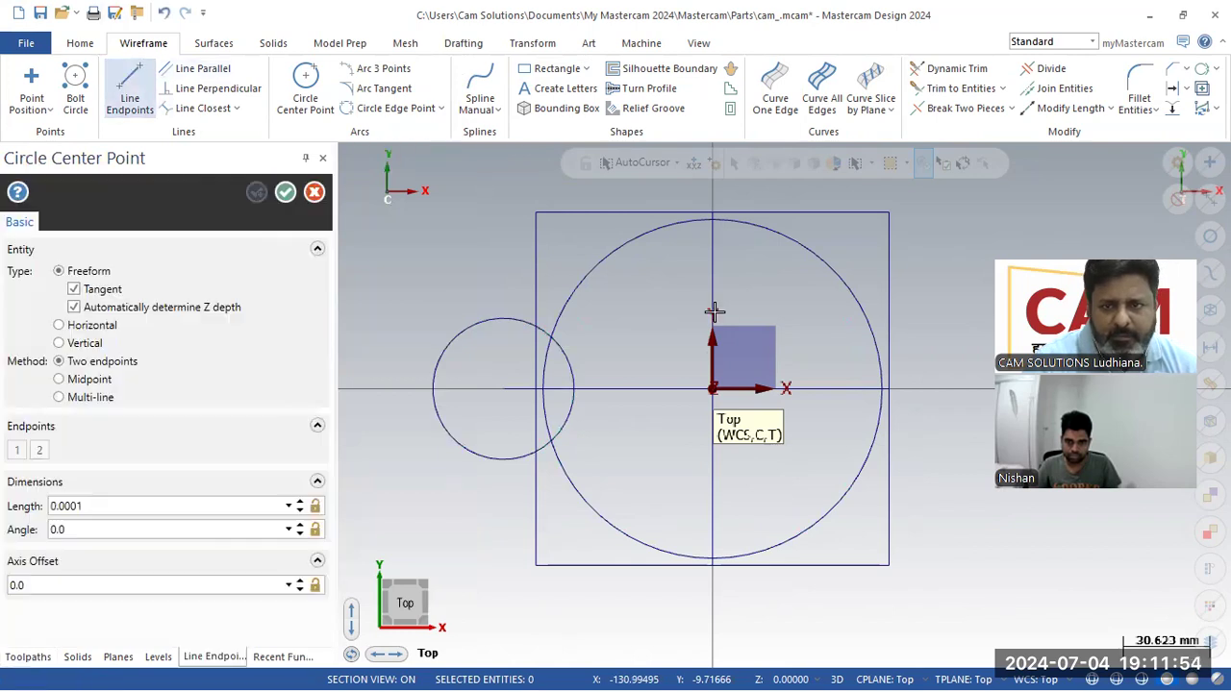
click(712, 389)
click(713, 282)
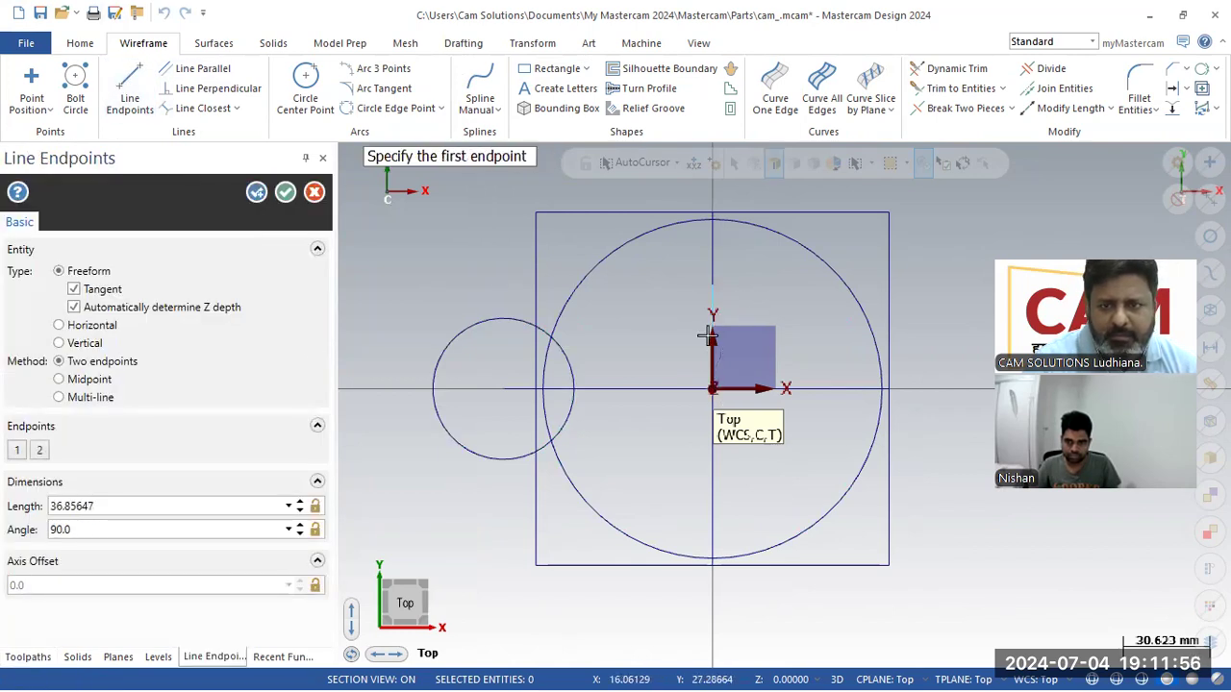
click(152, 507)
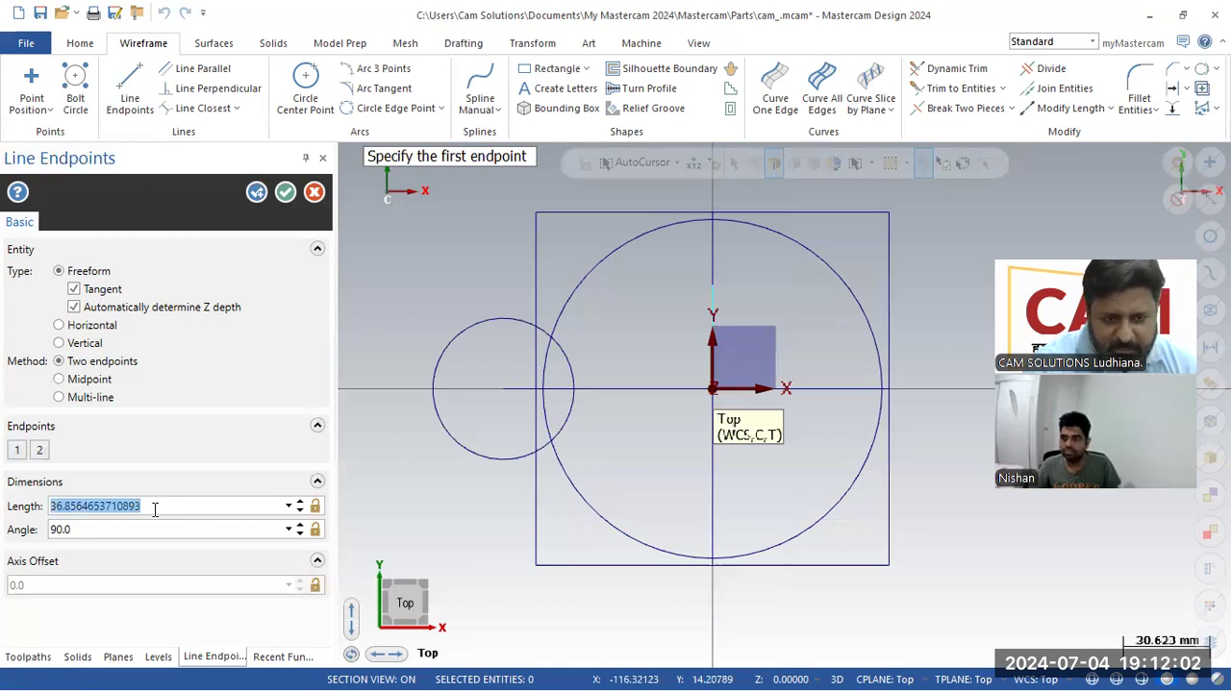
text(36)
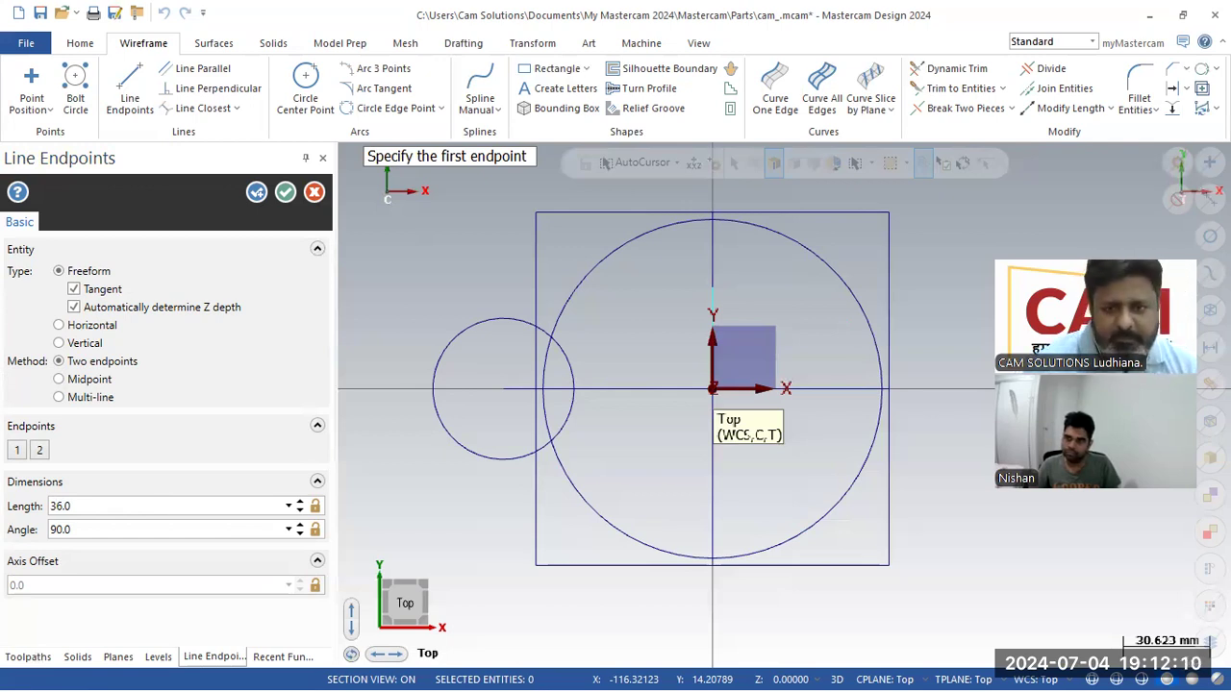
click(286, 192)
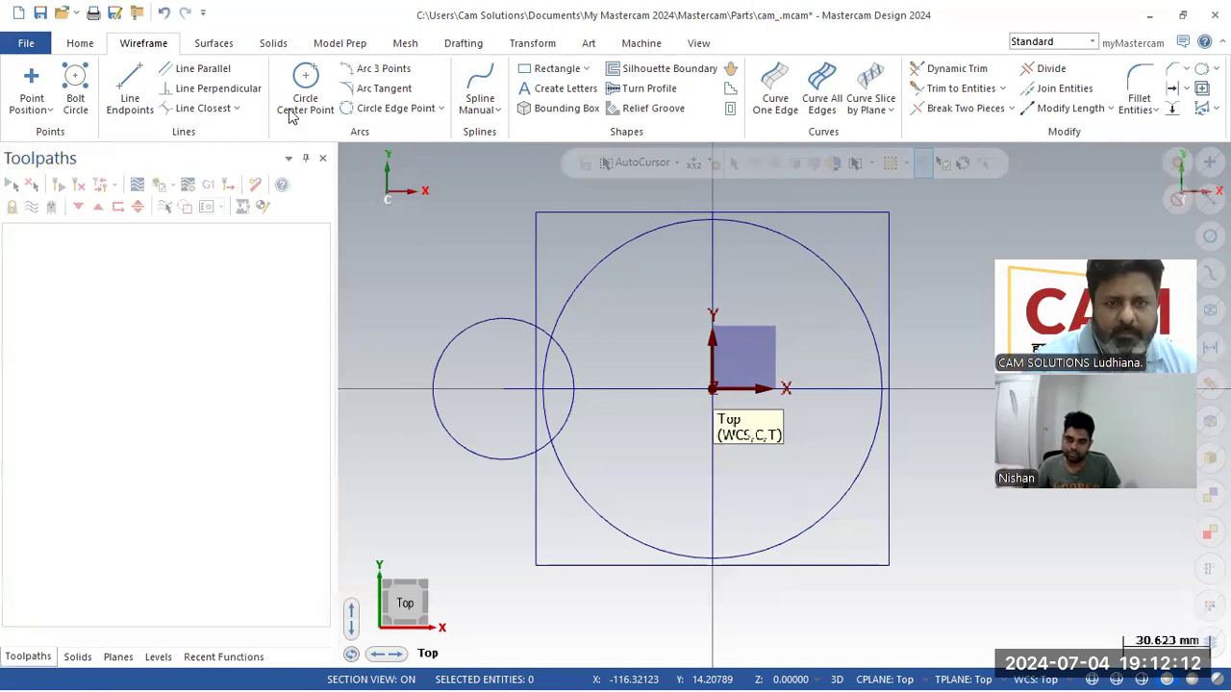
Draw a circle of 12 mm diameter centered on the upper end of the 36 mm line
click(305, 86)
click(712, 288)
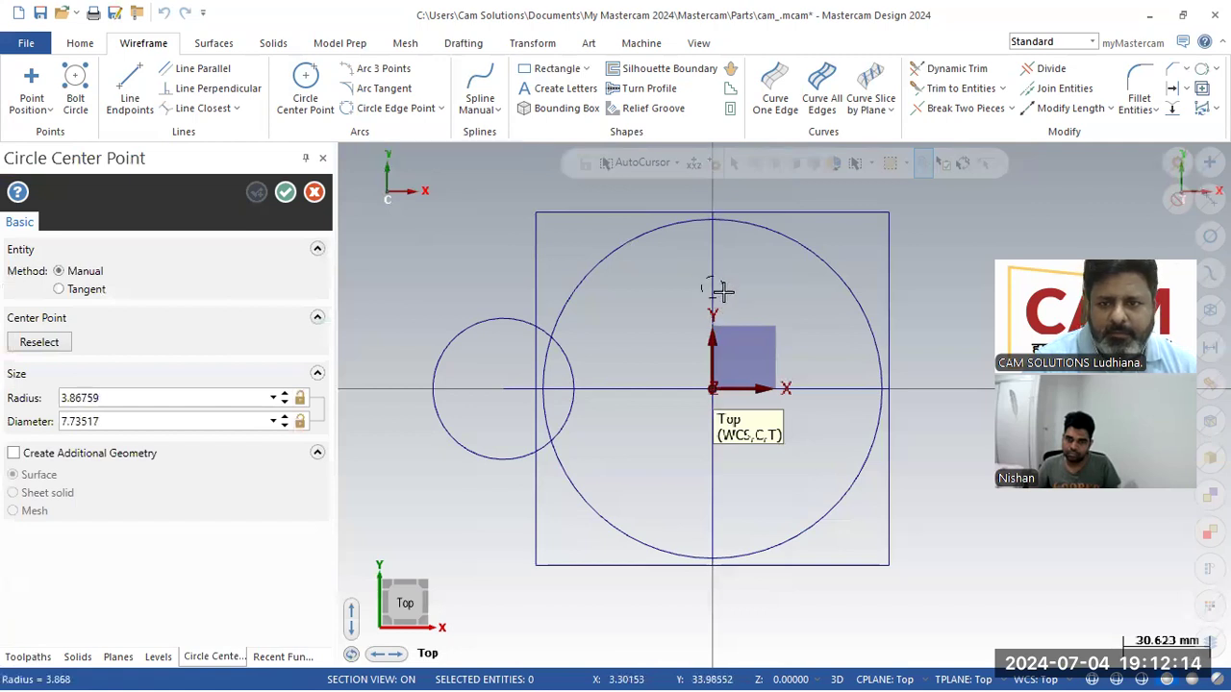
click(729, 287)
click(125, 421)
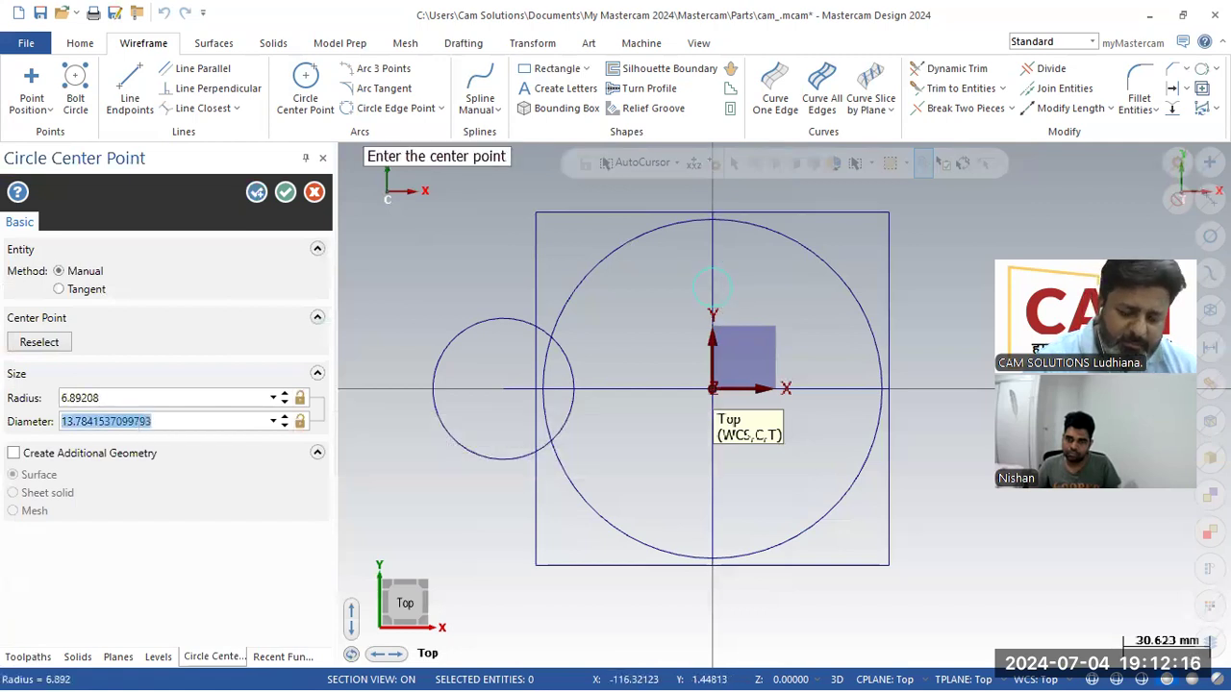
text(12)
click(257, 192)
Draw two vertical slot side lines from the 12 mm circle's side quadrants upward past the 120 mm circle
click(130, 92)
click(728, 286)
click(733, 200)
click(692, 288)
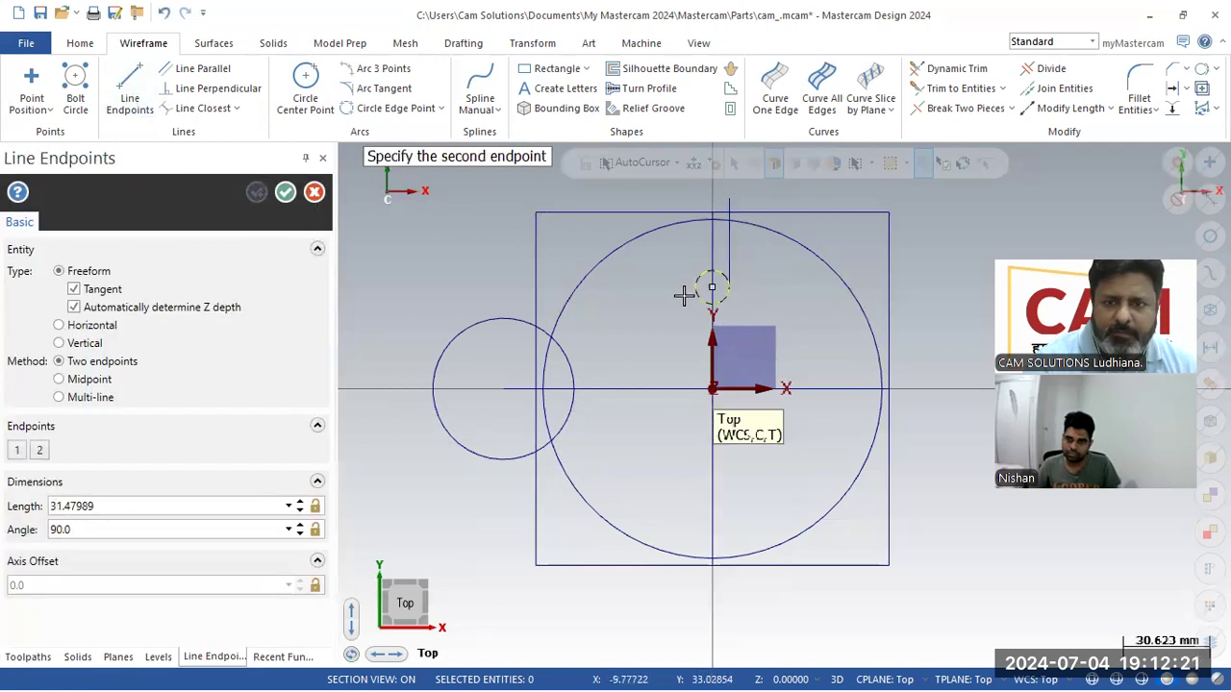
click(694, 215)
click(285, 192)
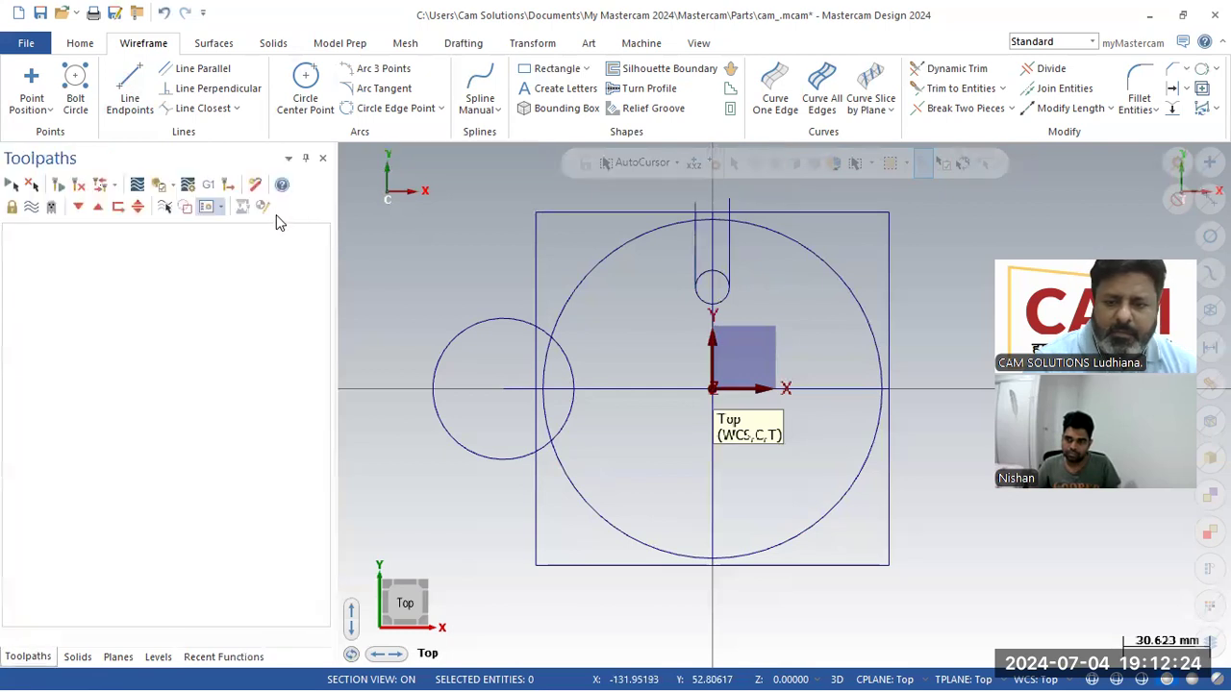
Trim the upper slot with Divide, removing the large circle across its opening, the excess side lines and the small circle's upper half
click(1047, 69)
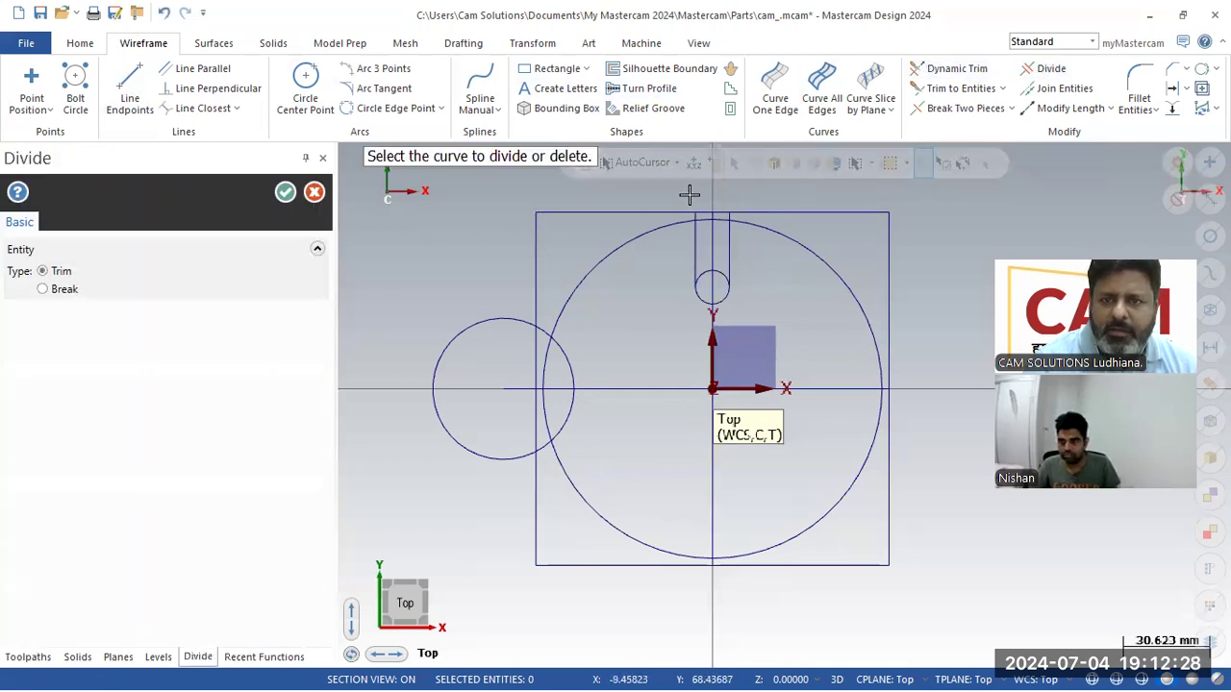
scroll(690, 197, up, 6)
click(728, 256)
click(667, 259)
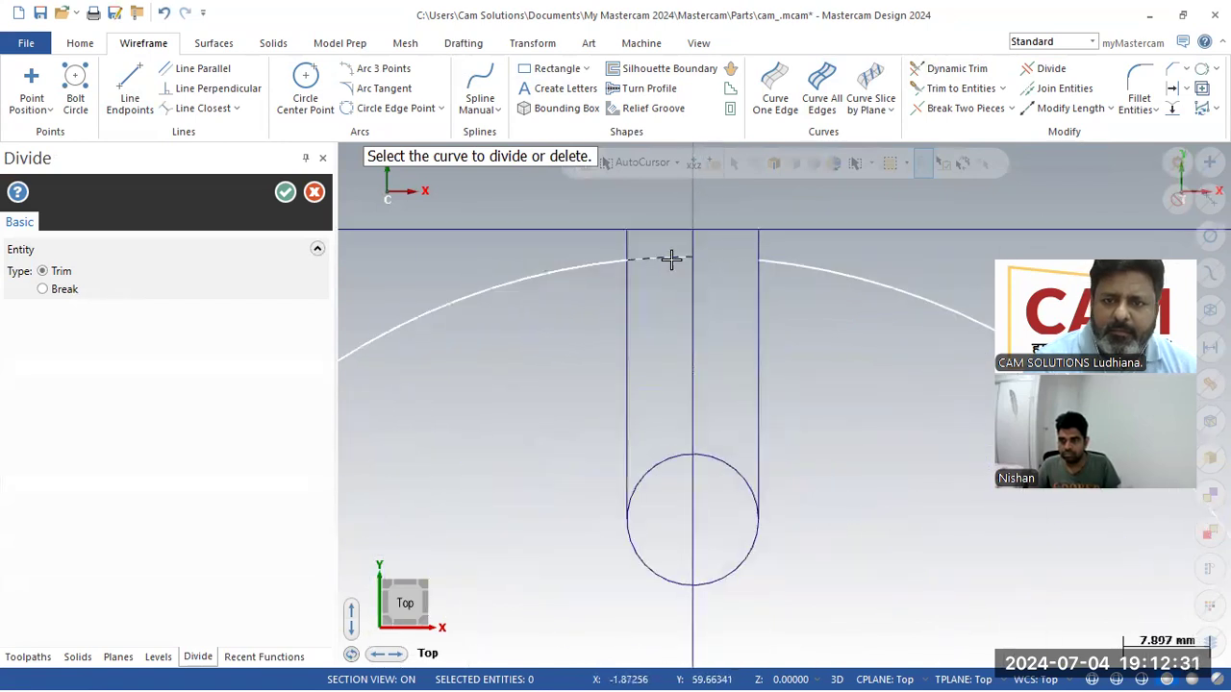
click(758, 243)
click(701, 453)
Trim the 25 mm radius circle to the arc inside the 120 mm circle and remove the large circle's adjoining segment
scroll(802, 324, down, 5)
click(436, 484)
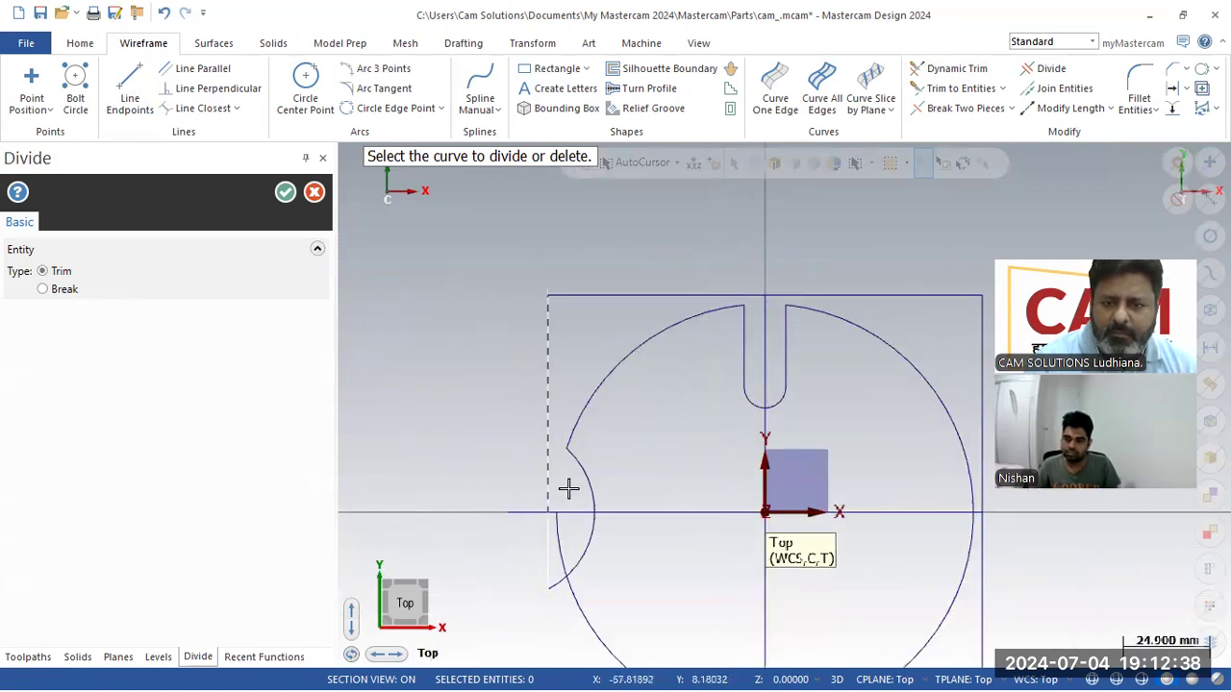
click(560, 584)
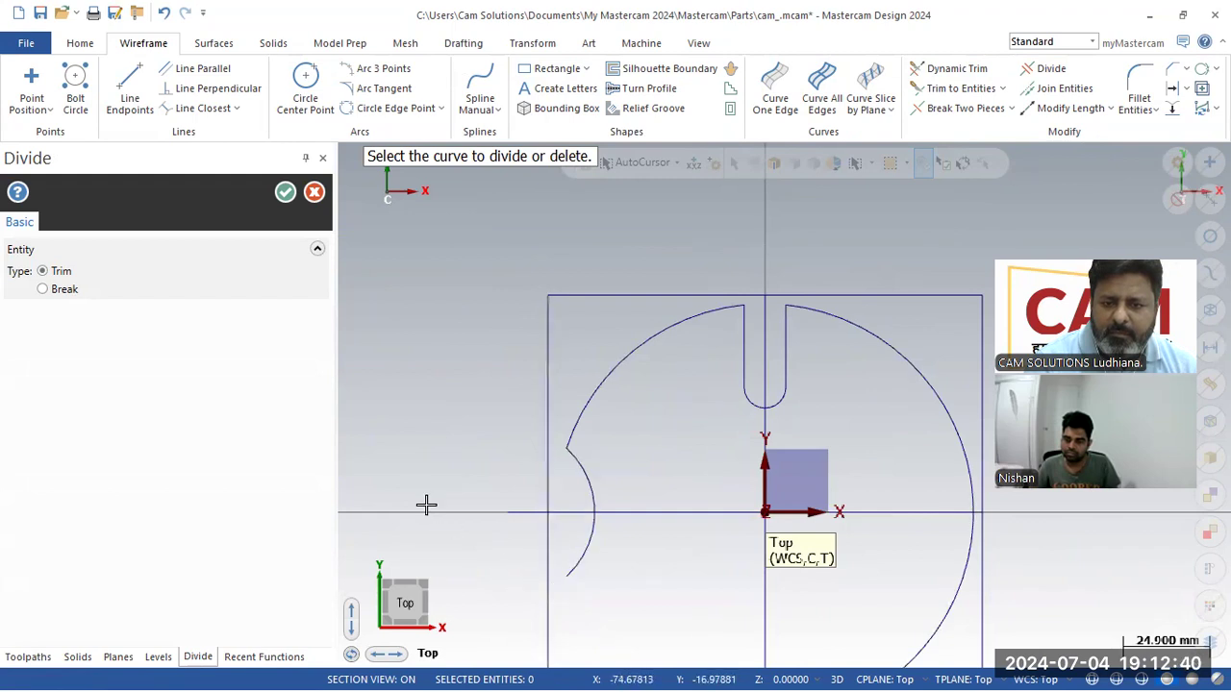
Undo the last trim of the 120 mm circle and finish the Divide command
click(163, 12)
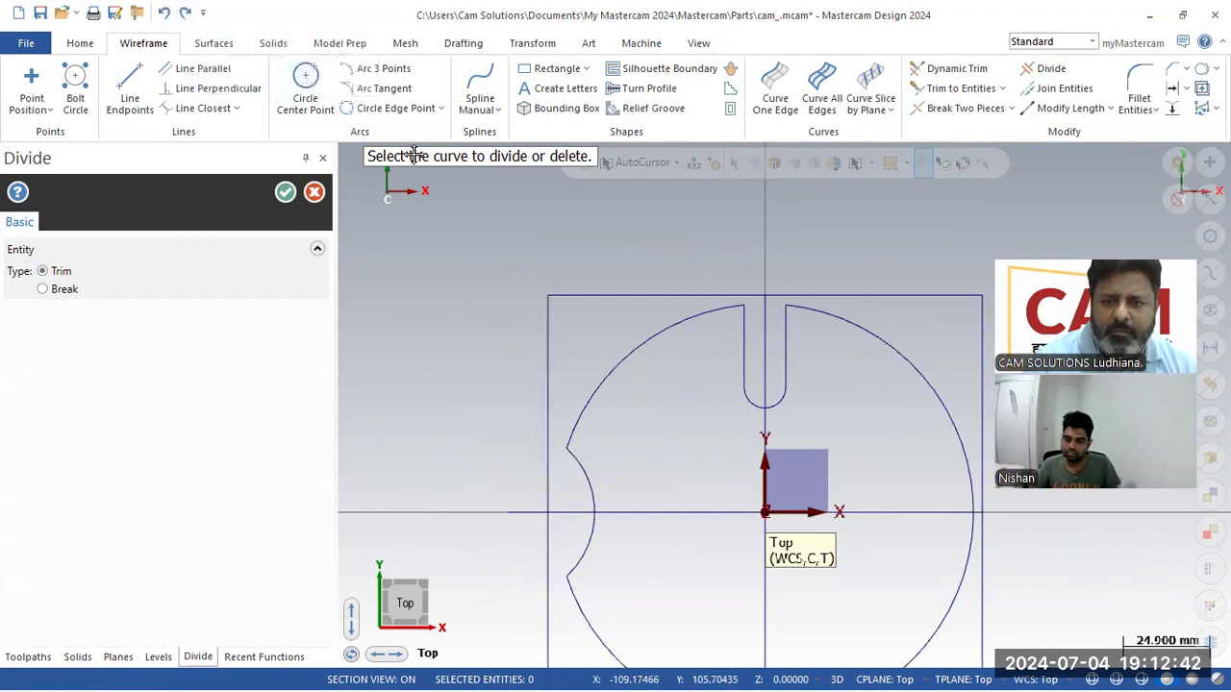
scroll(519, 236, down, 2)
click(285, 192)
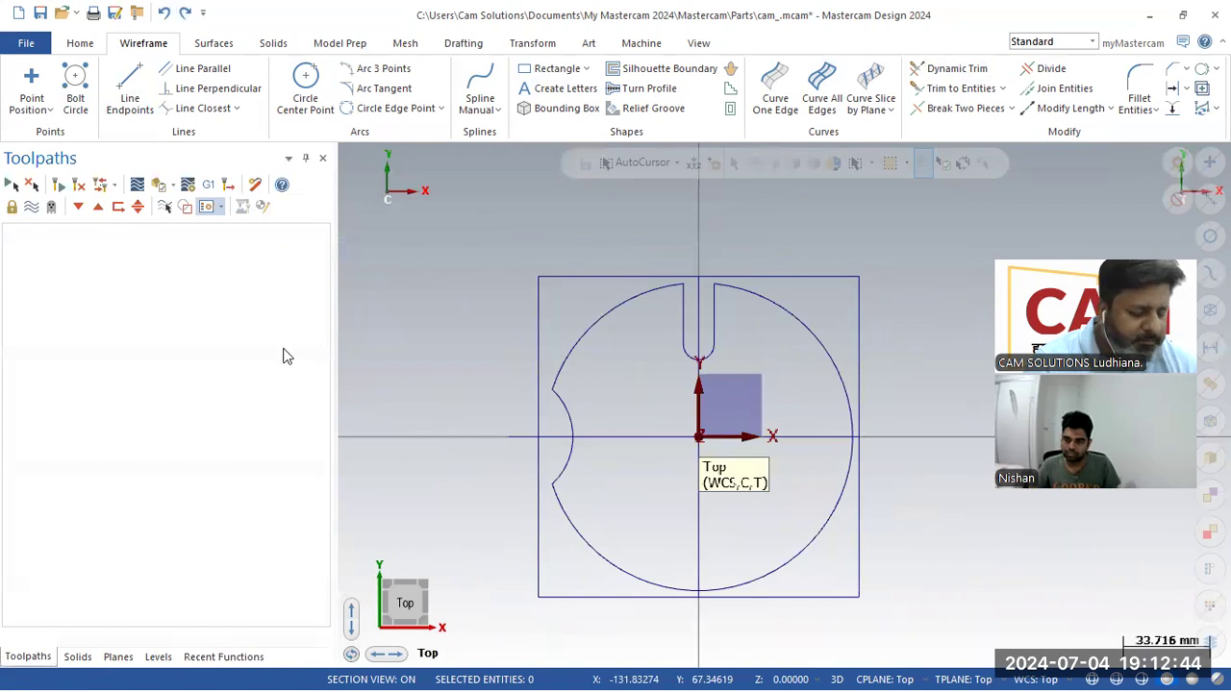
Check the corner radius in the PDF drawing and fillet both upper slot corners against the 120 mm circle with a 2 mm radius
key(alt+Tab)
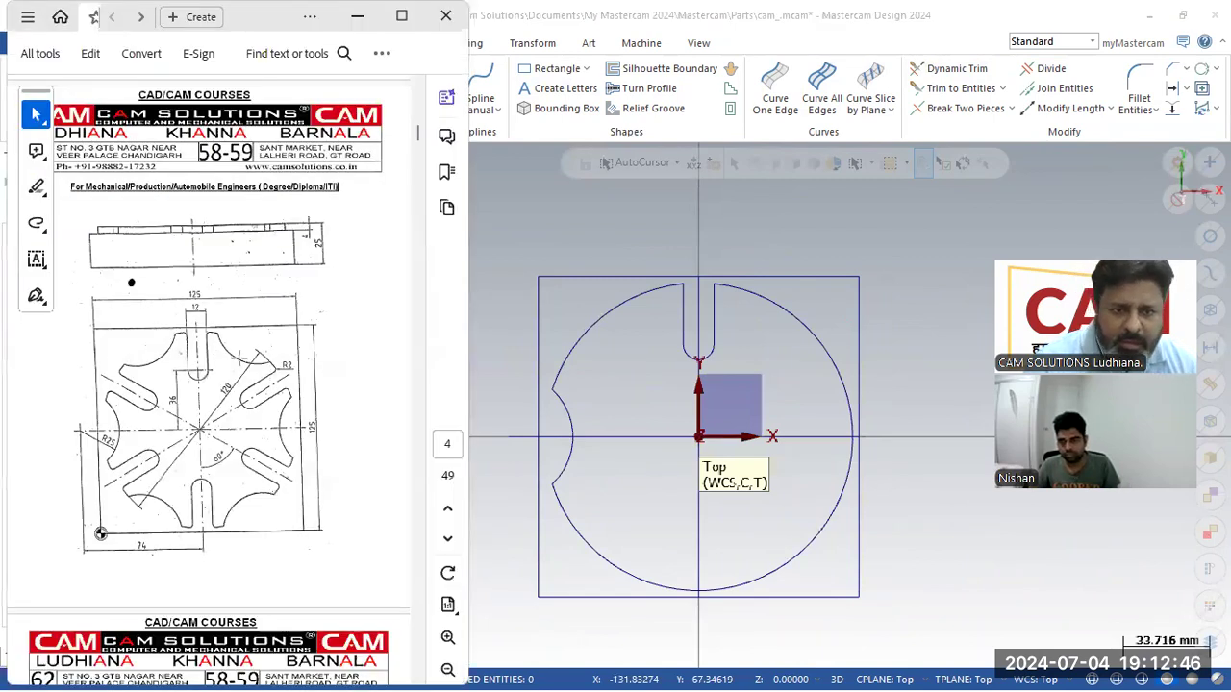
drag(271, 364, 288, 375)
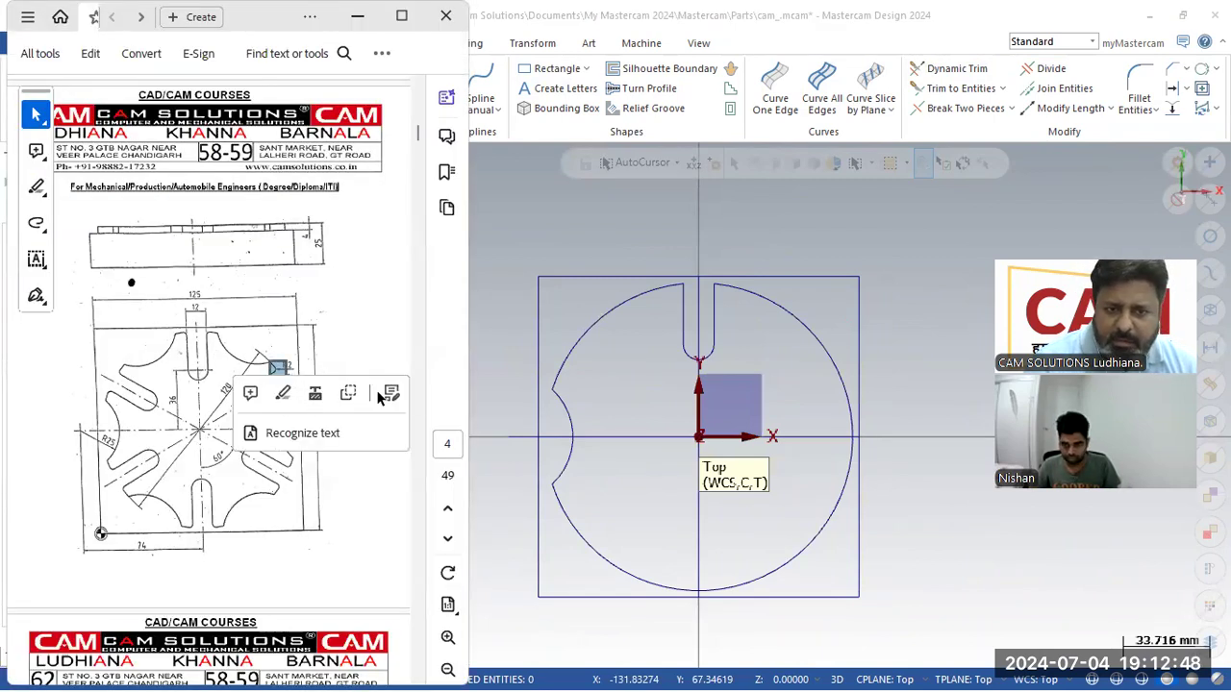
click(775, 353)
click(1139, 100)
click(166, 403)
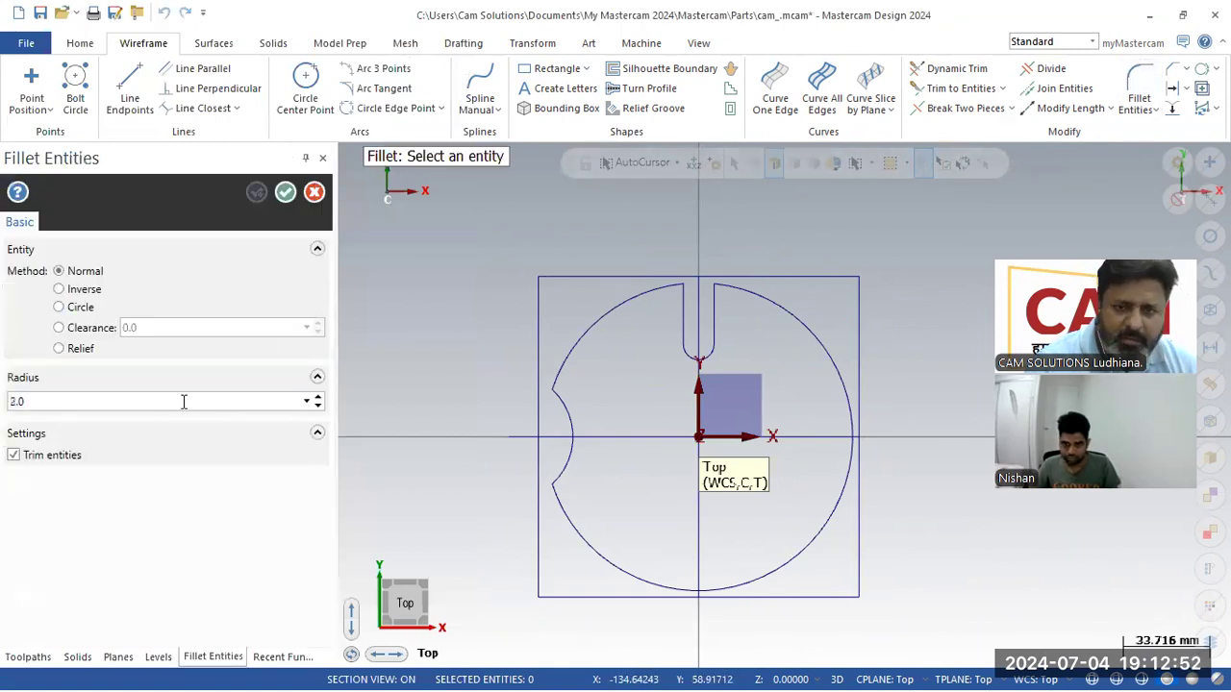
click(630, 299)
click(684, 308)
click(712, 311)
click(727, 288)
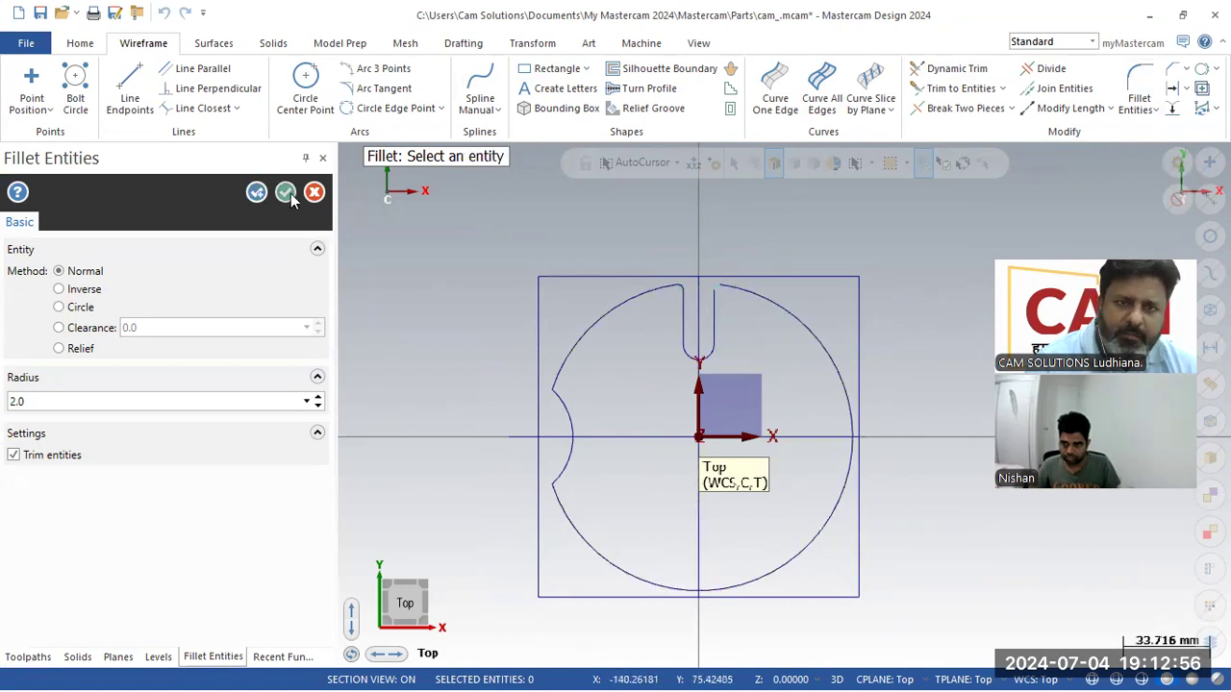
click(285, 193)
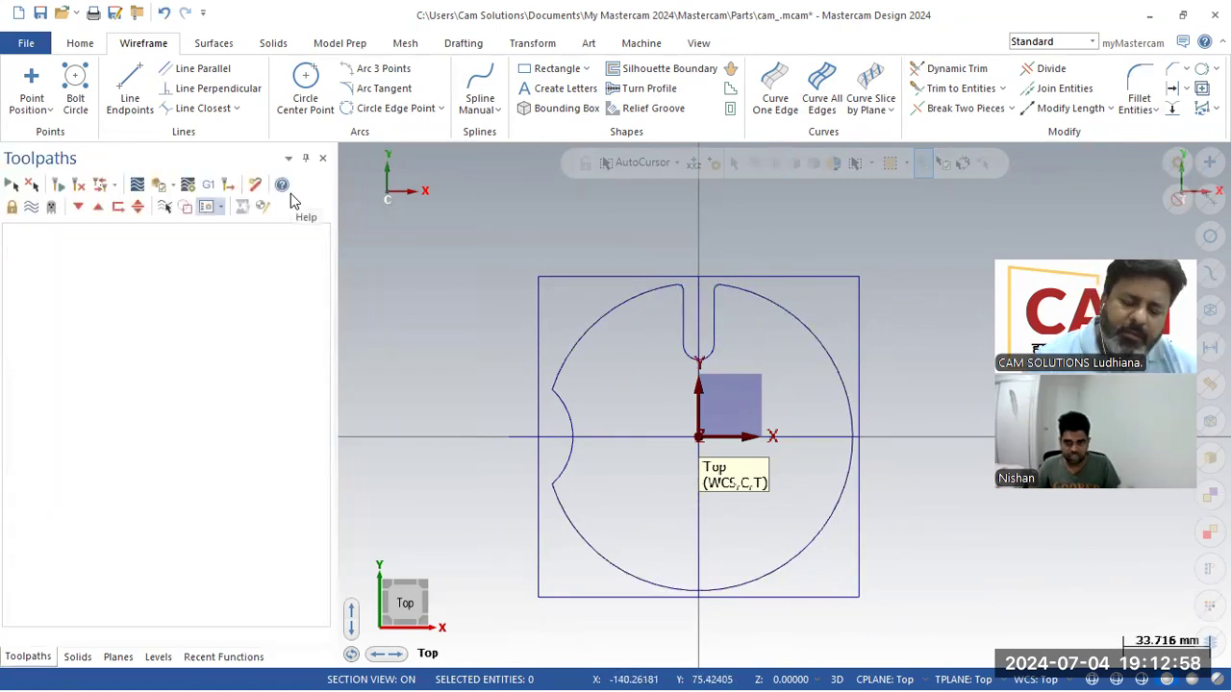
Start a Dynamic transform of the upper slot with its fillets and the 25 mm radius arc, placing the gnomon at the circle's center
key(alt+Tab)
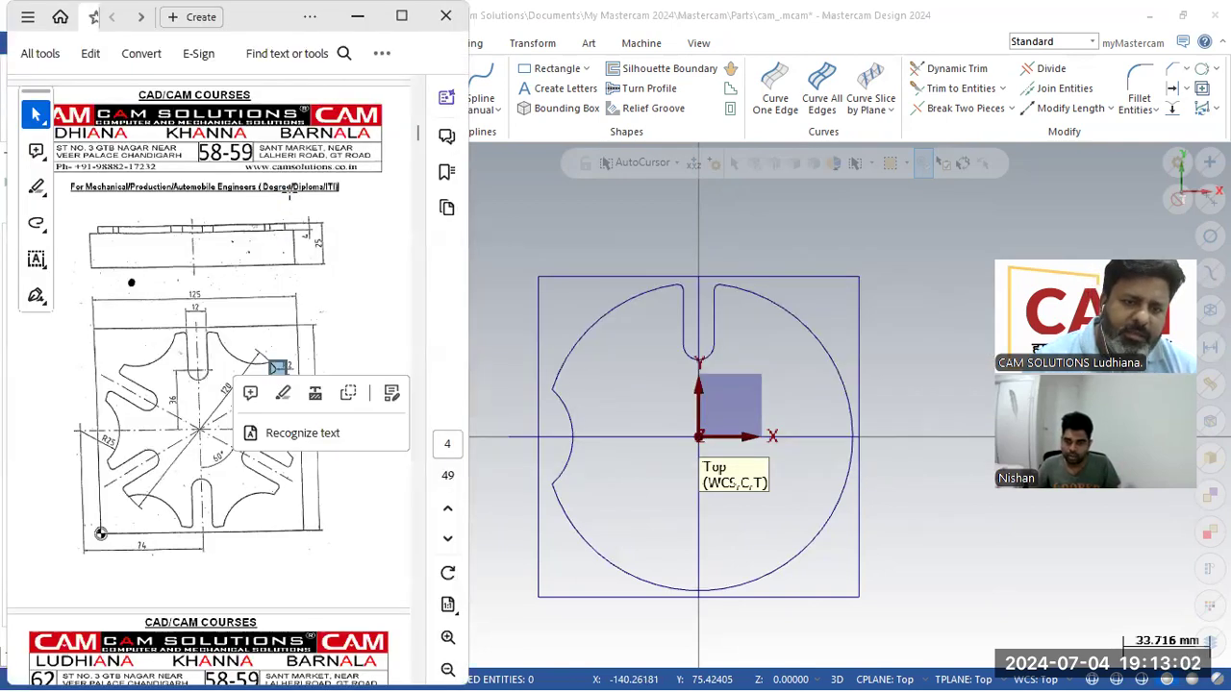
click(824, 214)
click(532, 44)
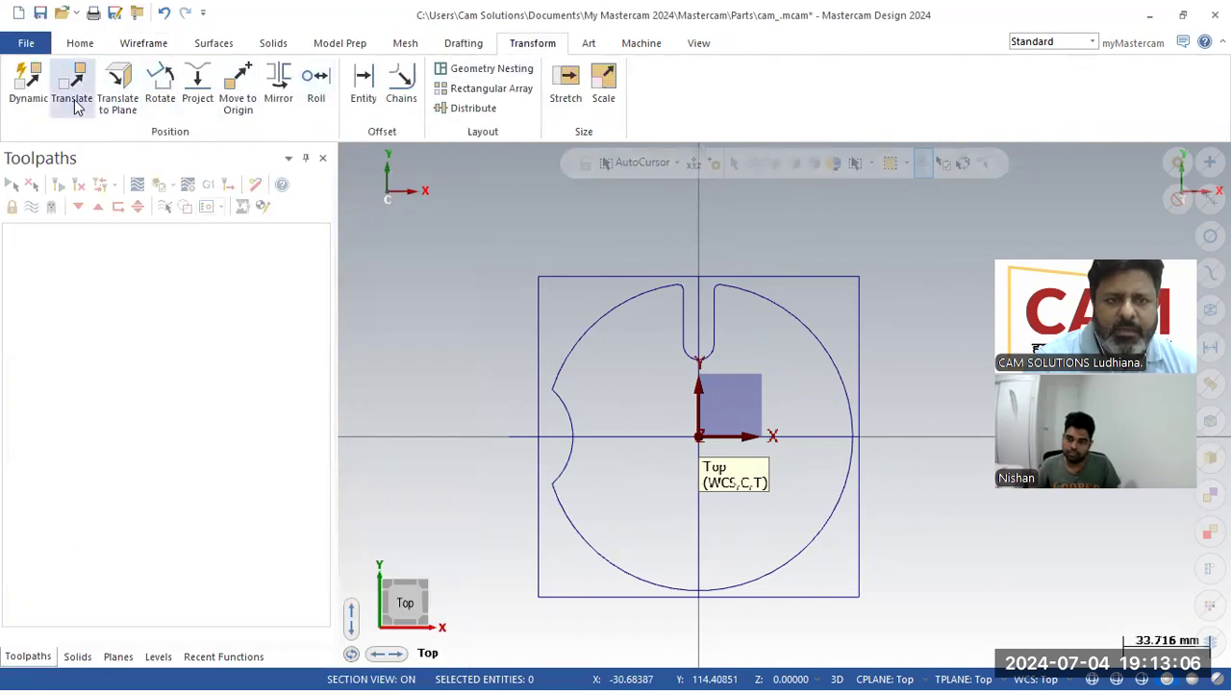
click(28, 89)
drag(626, 239, 759, 408)
click(571, 418)
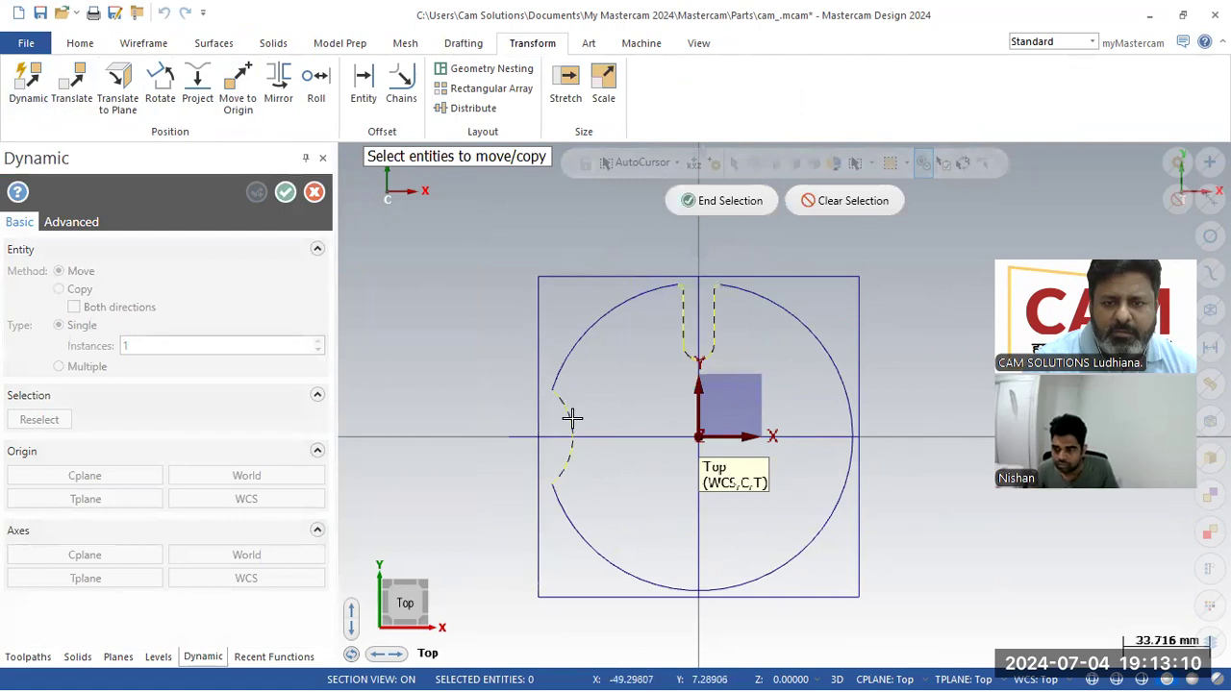
click(720, 201)
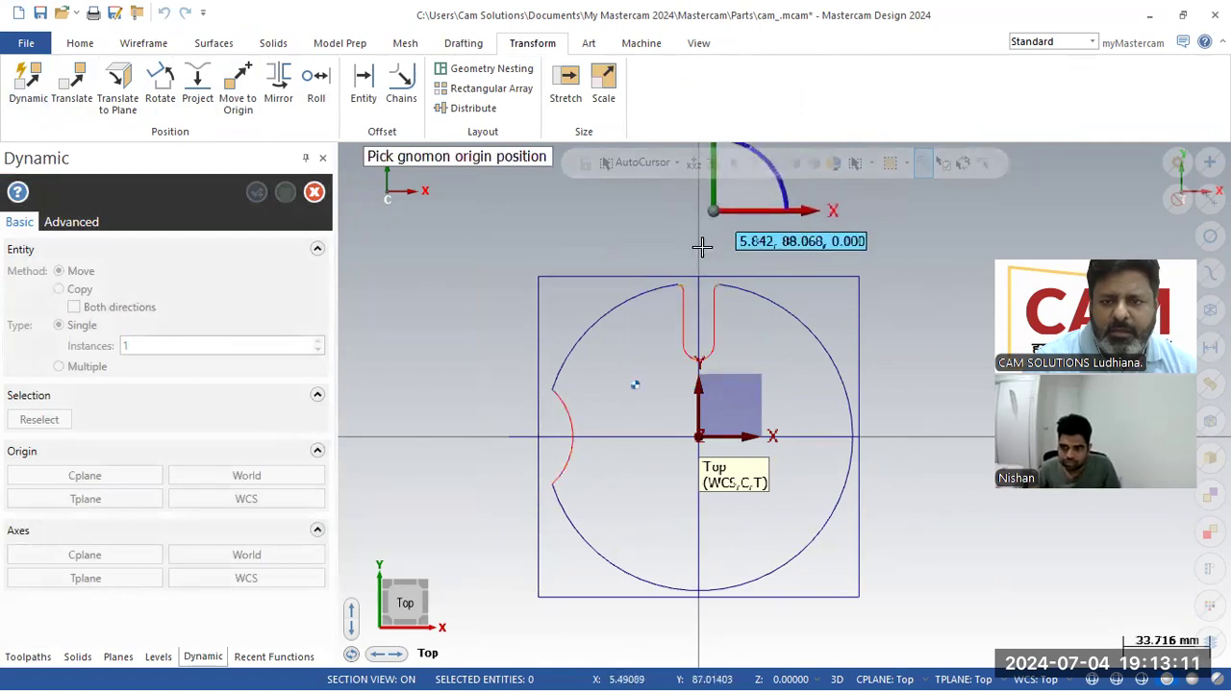
click(698, 438)
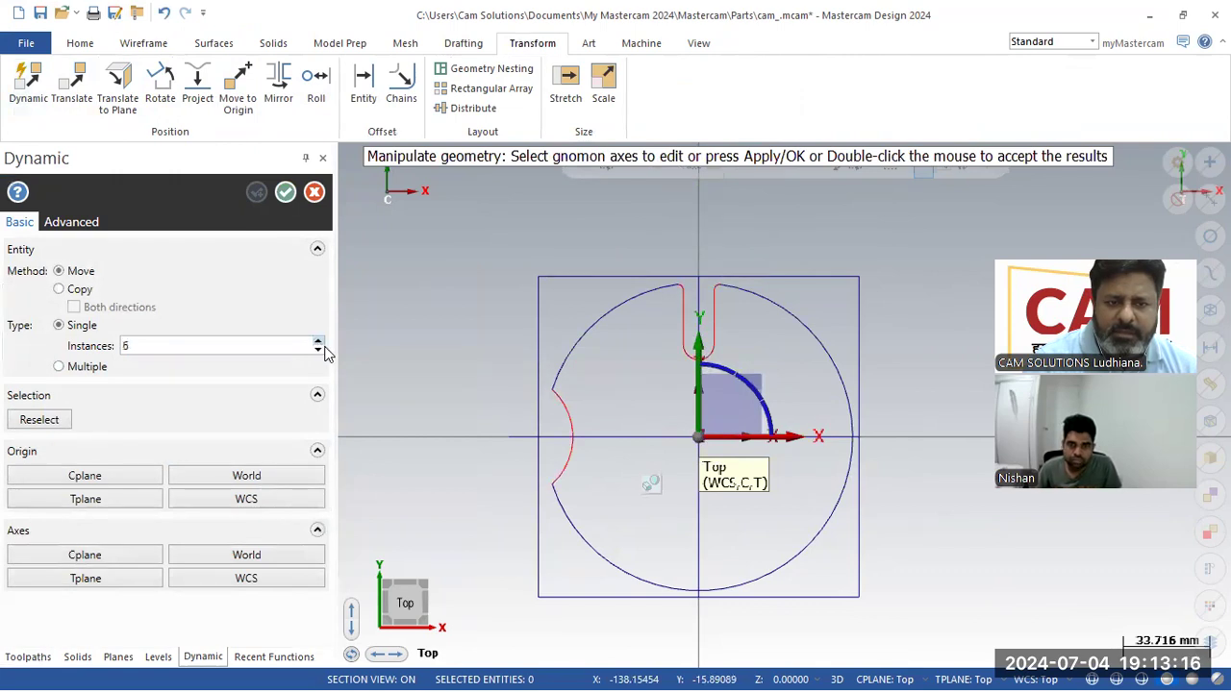
Rotate six instances of the selected slot and arc about the center at 60° spacing
click(746, 384)
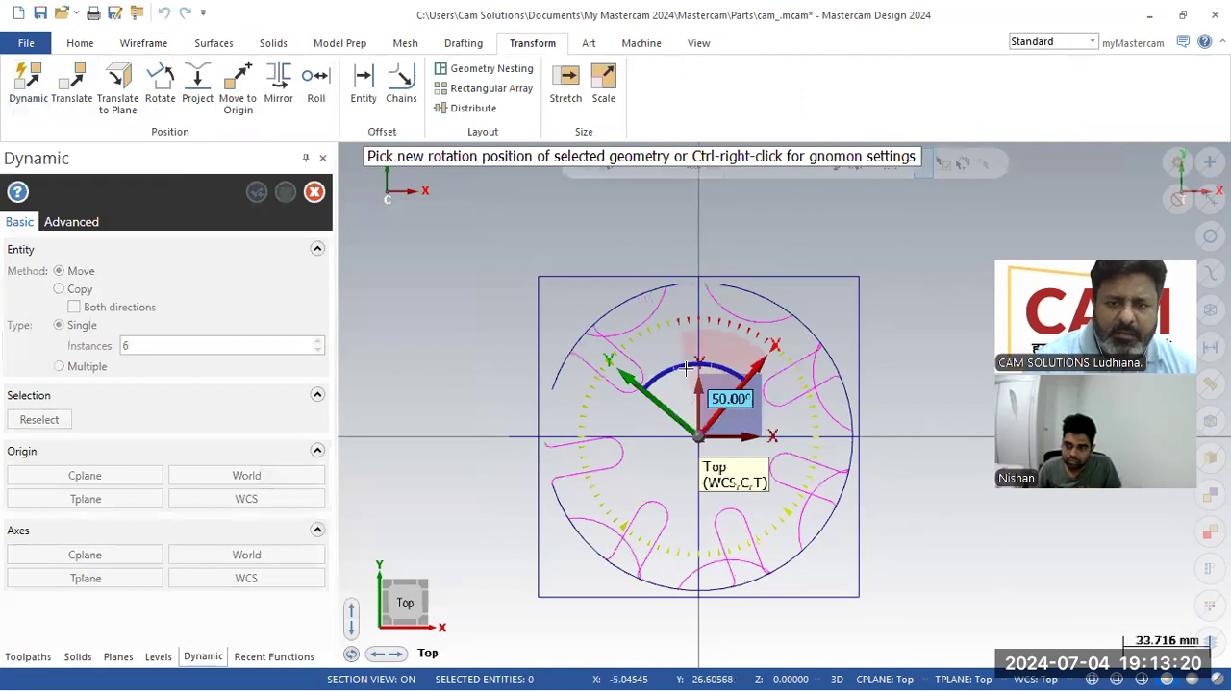
text(60)
key(Return)
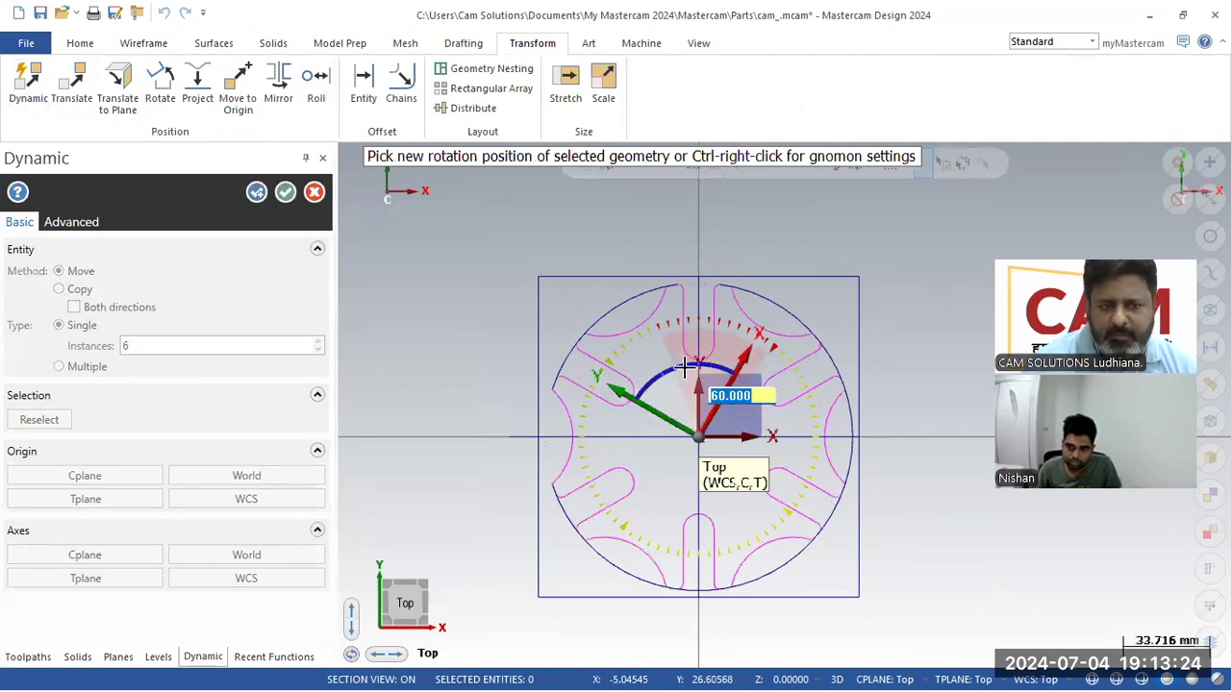
click(685, 366)
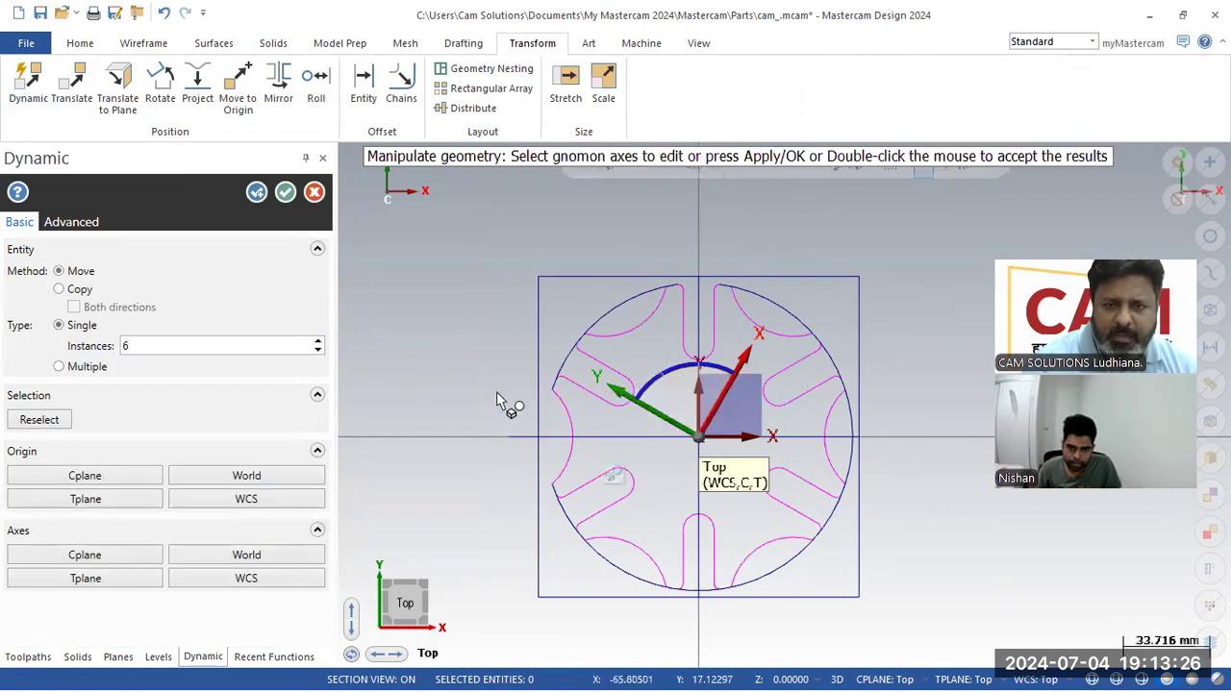
Set the transform to five instances, change its method to Copy and apply it
click(318, 351)
click(317, 342)
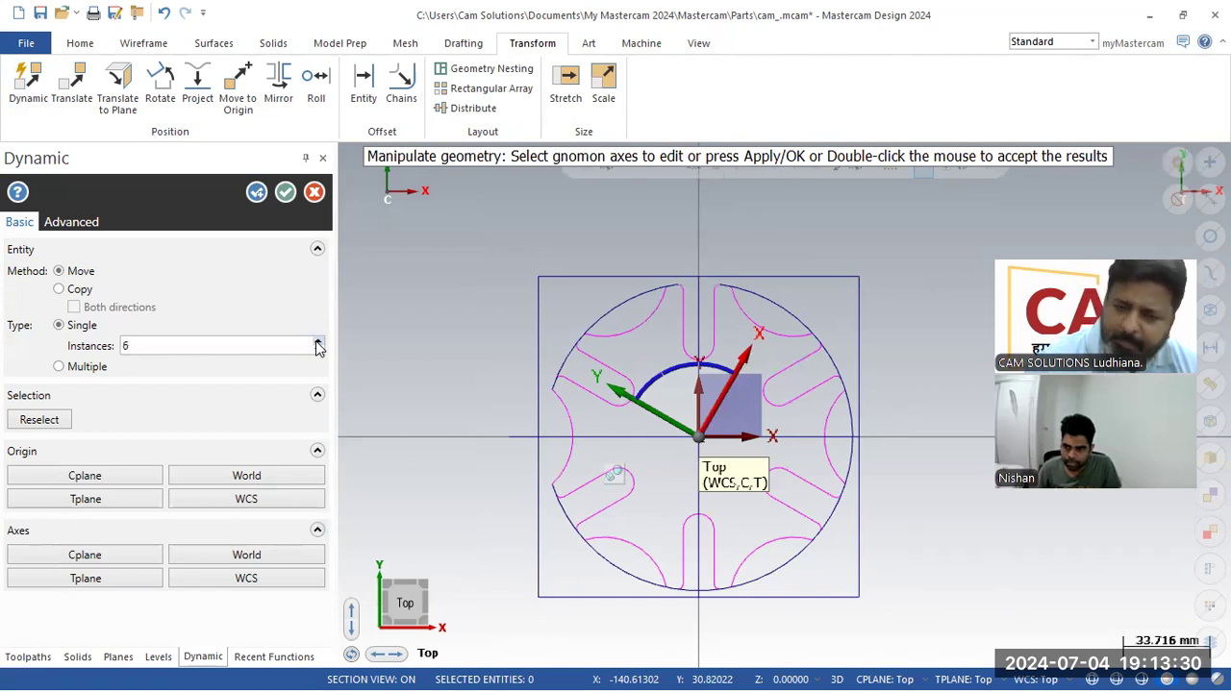
click(318, 351)
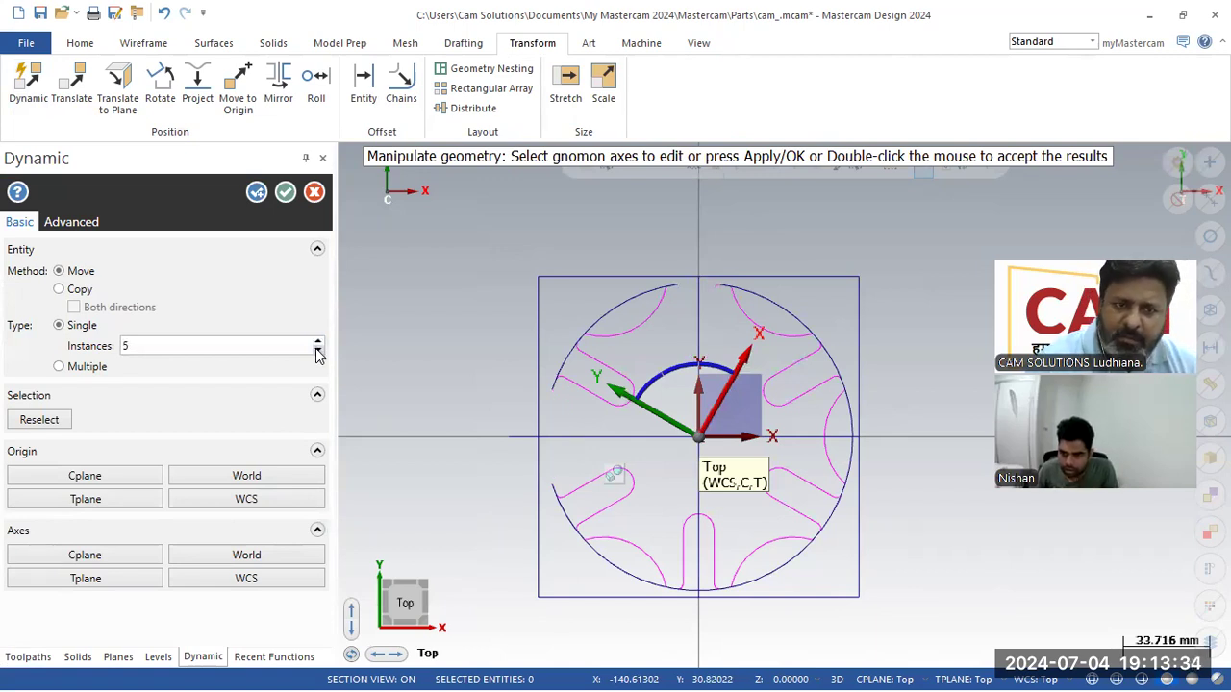
click(80, 294)
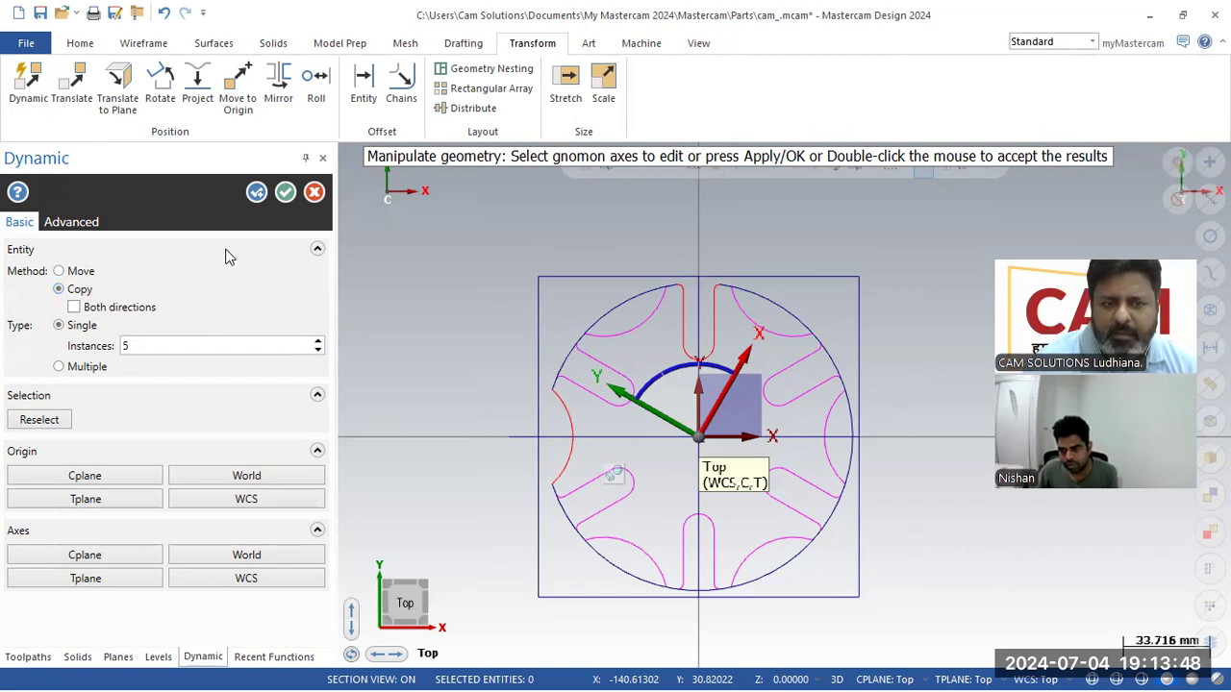
click(286, 195)
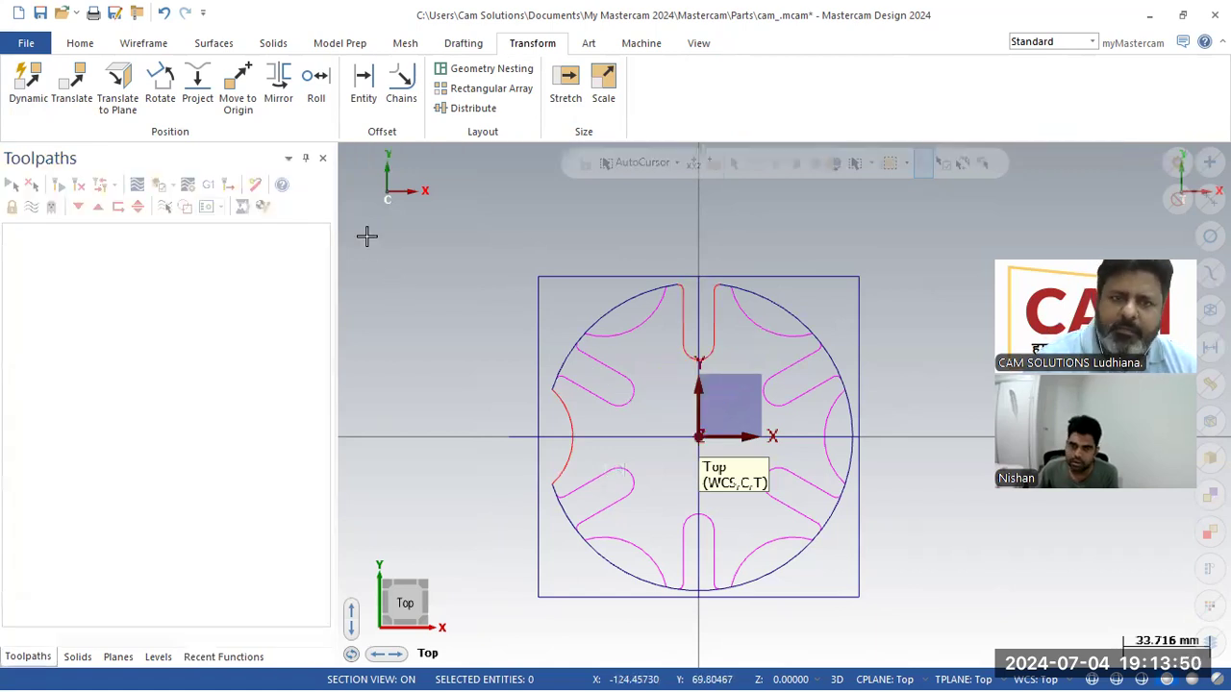
Trim the 120 mm circle with Divide, removing its segments across the slot openings and the concave arcs around the whole profile
click(153, 43)
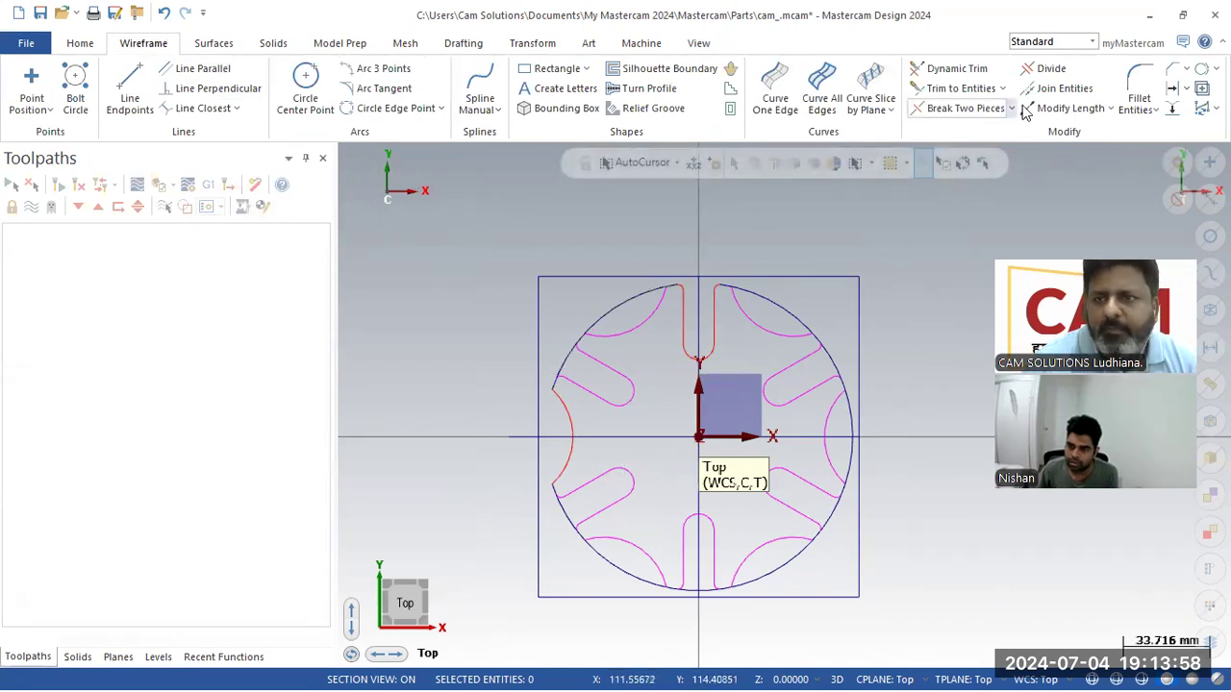
click(1048, 68)
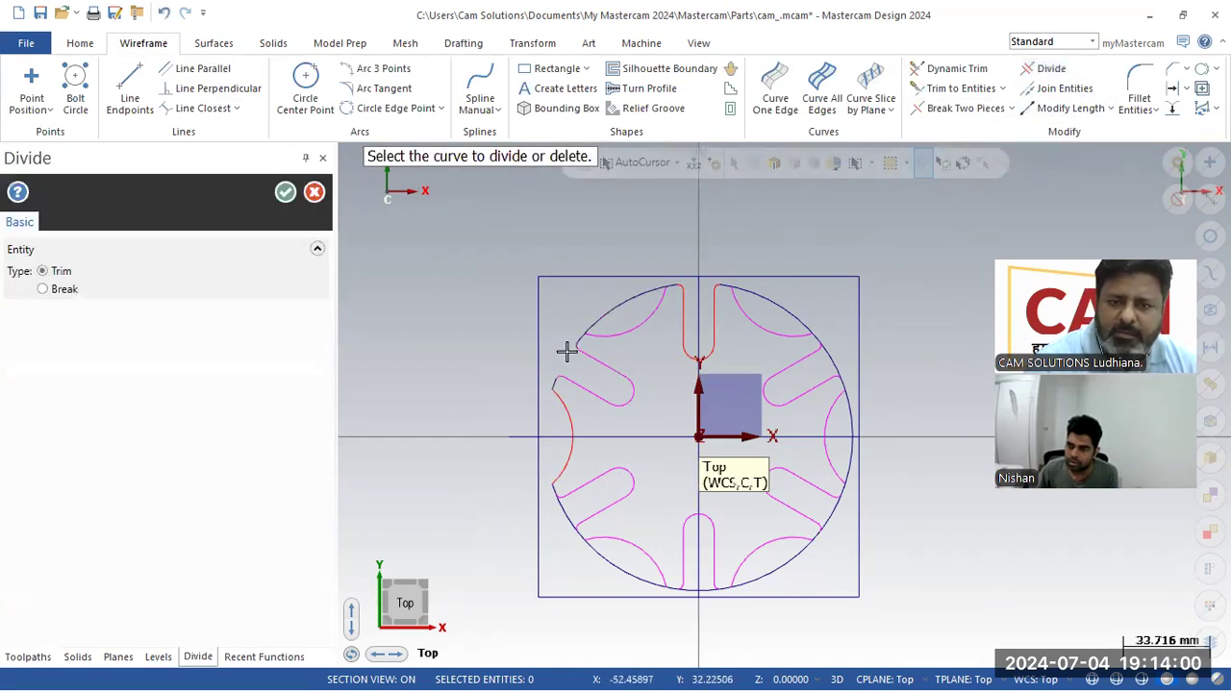
click(779, 293)
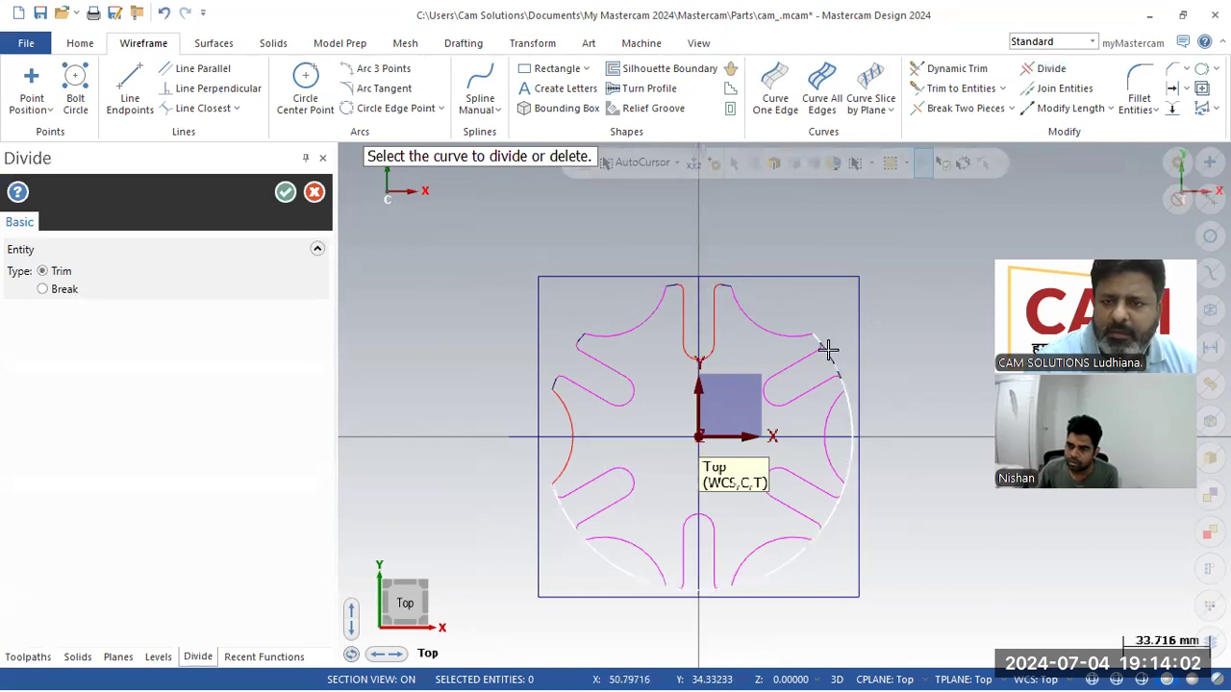
click(844, 427)
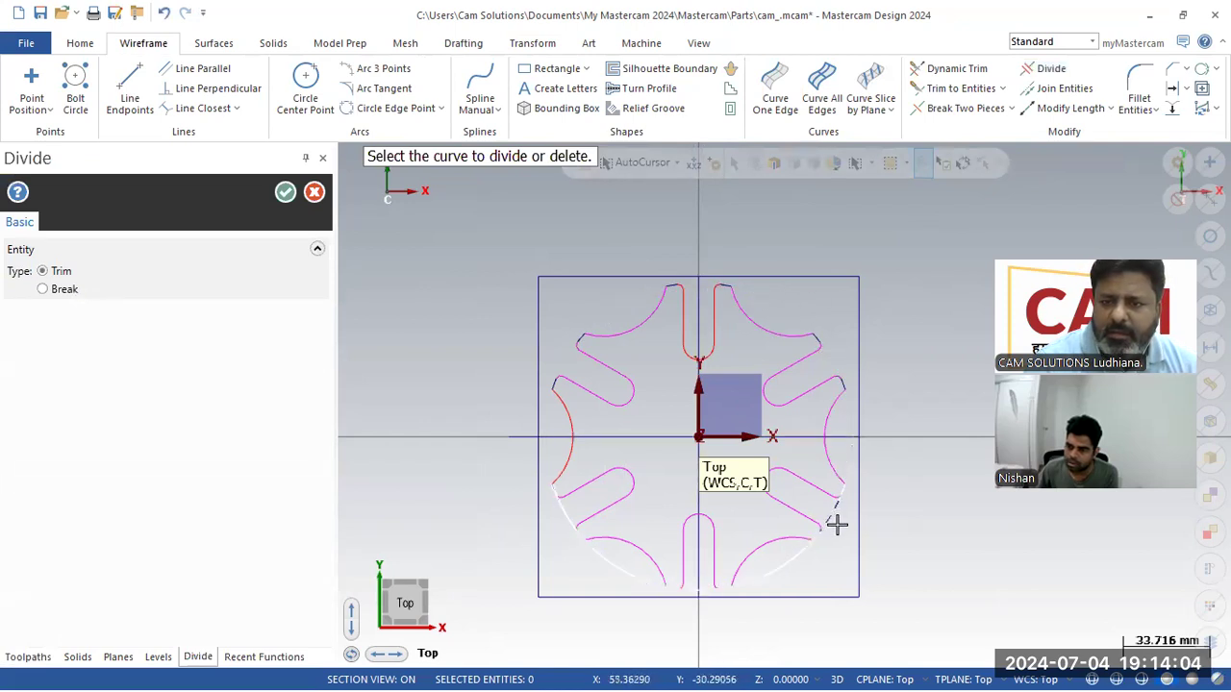
click(797, 568)
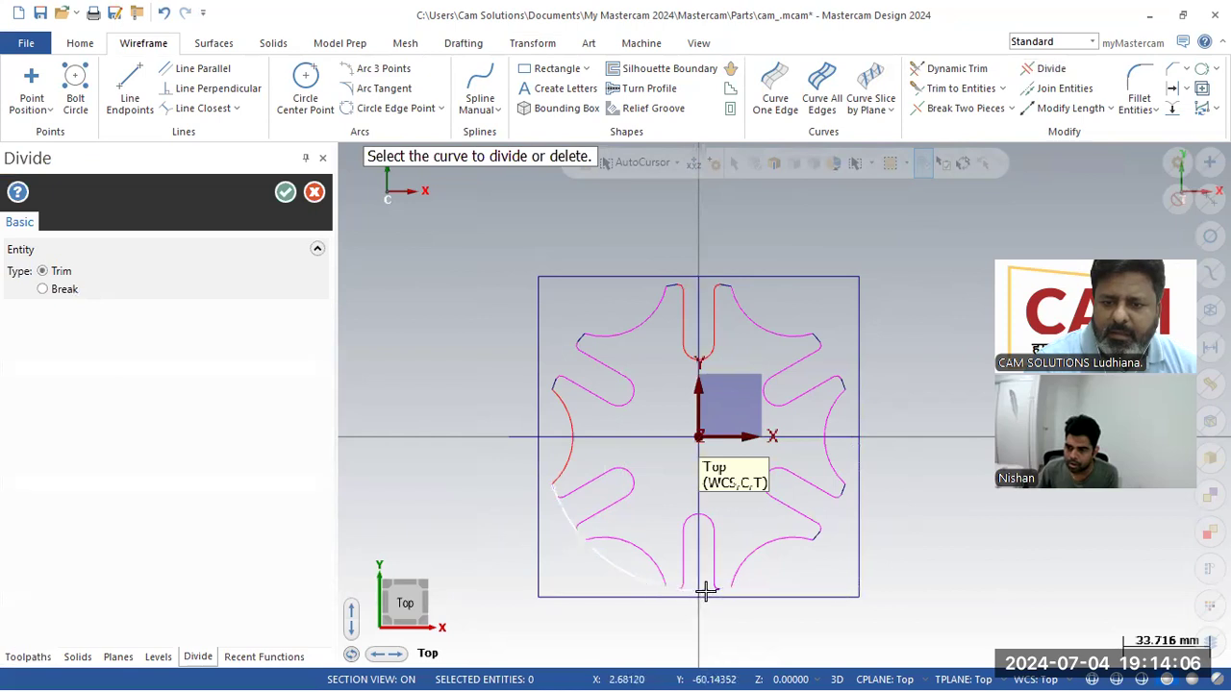
click(622, 575)
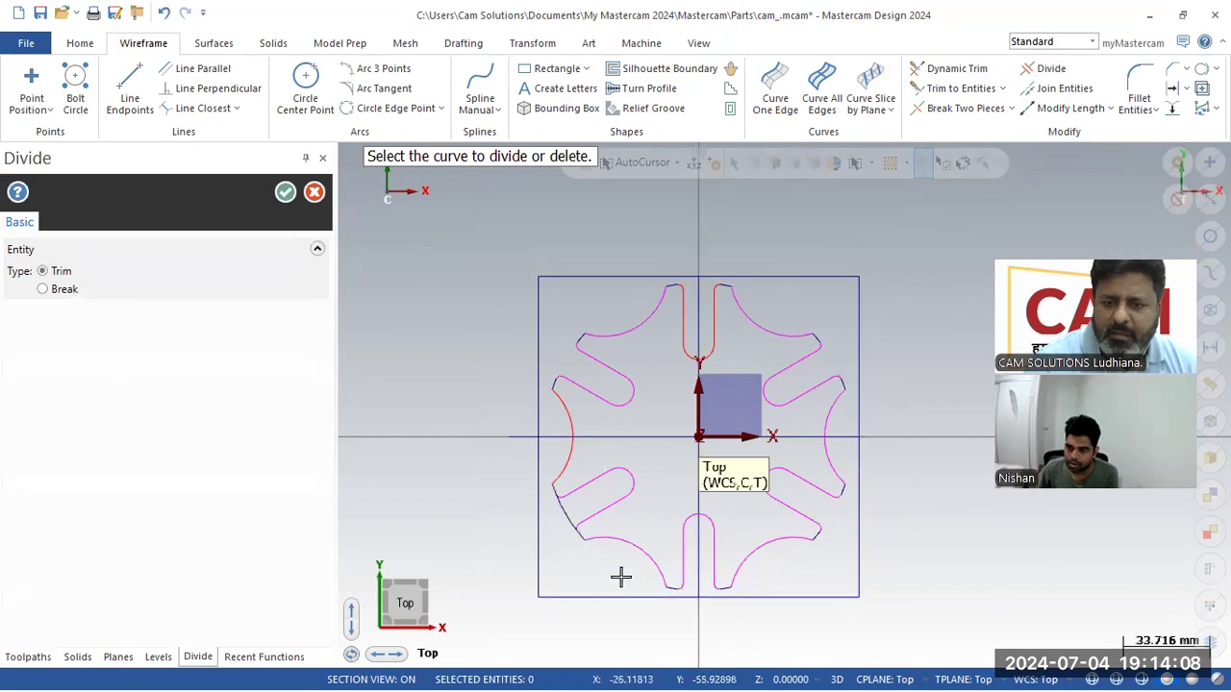
click(558, 513)
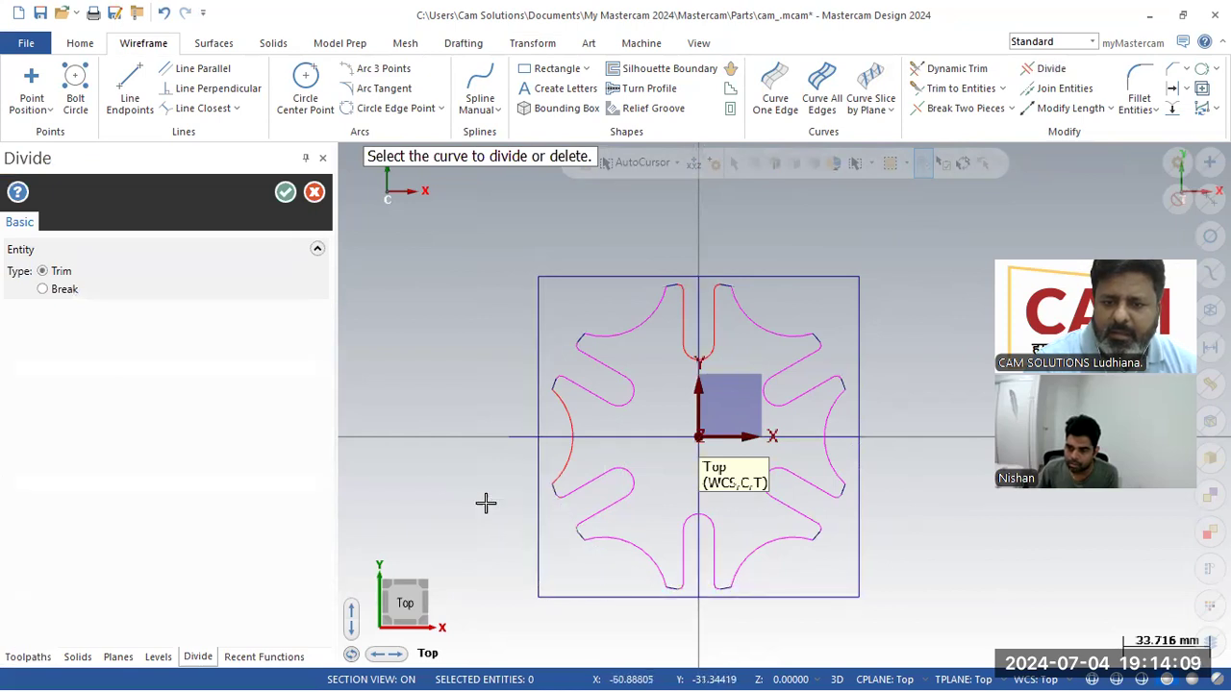
Clear the transform colors from the profile and switch to the isometric view
right_click(418, 269)
click(496, 249)
right_click(430, 327)
click(485, 486)
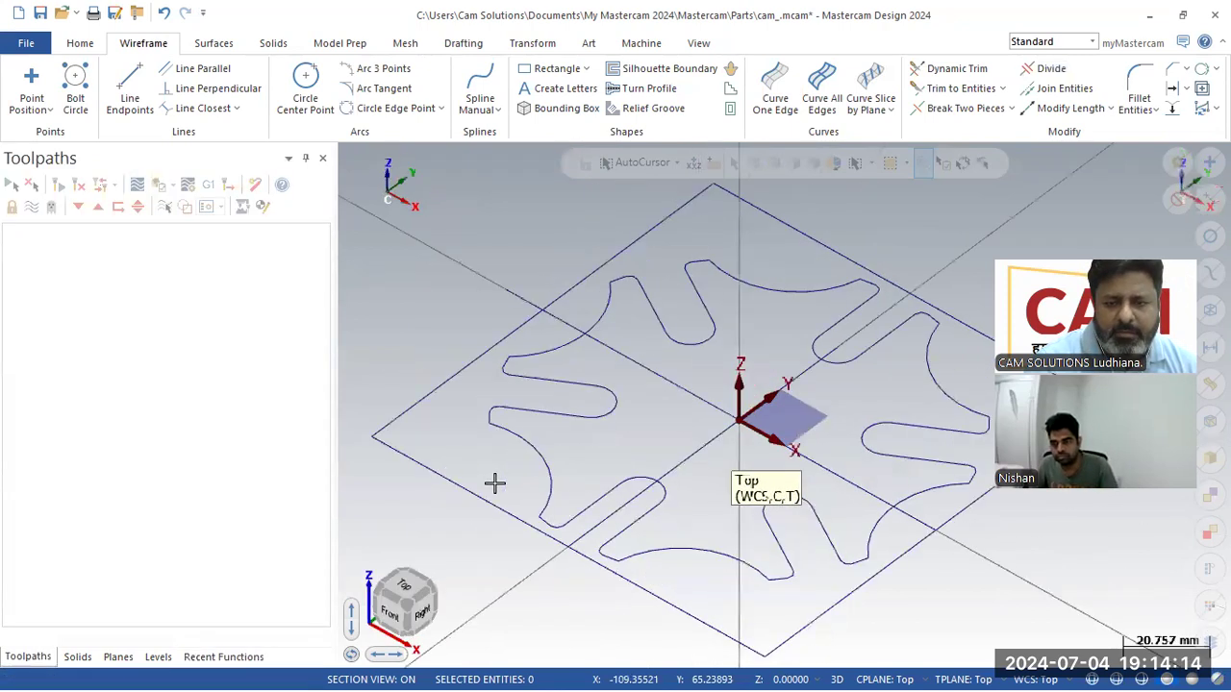
Check the thickness in the PDF drawing and extrude the 125 mm square 25 mm downward as a solid body
key(alt+Tab)
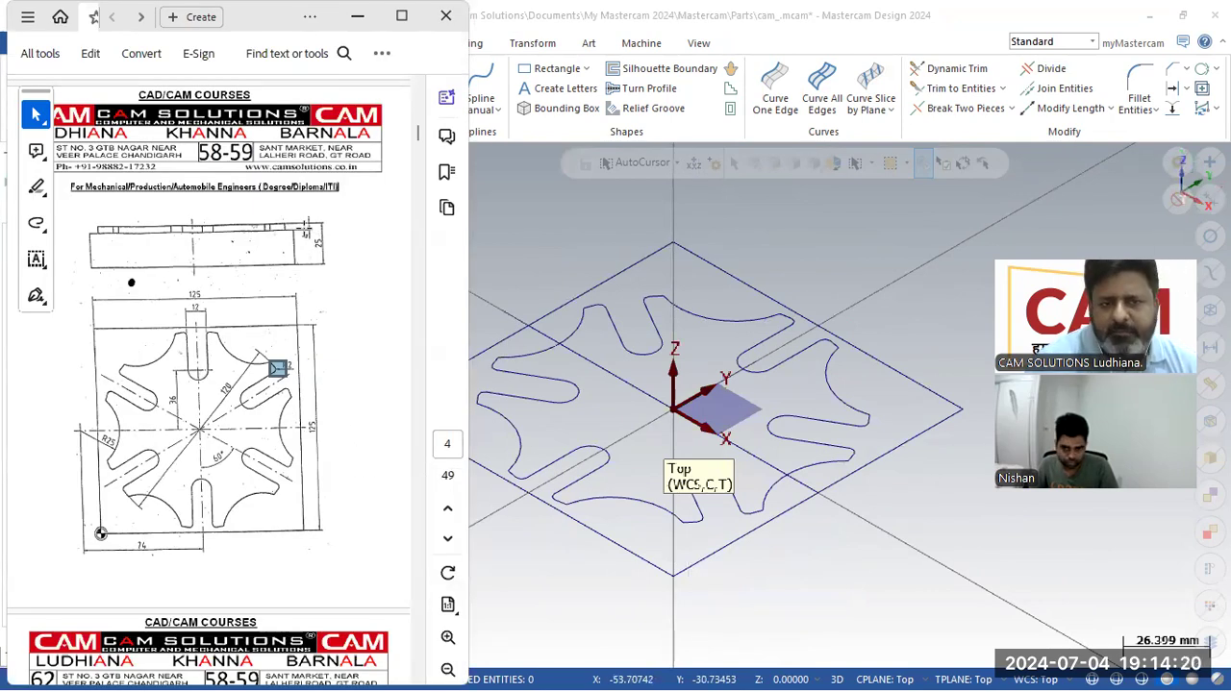
click(503, 275)
click(256, 47)
click(172, 87)
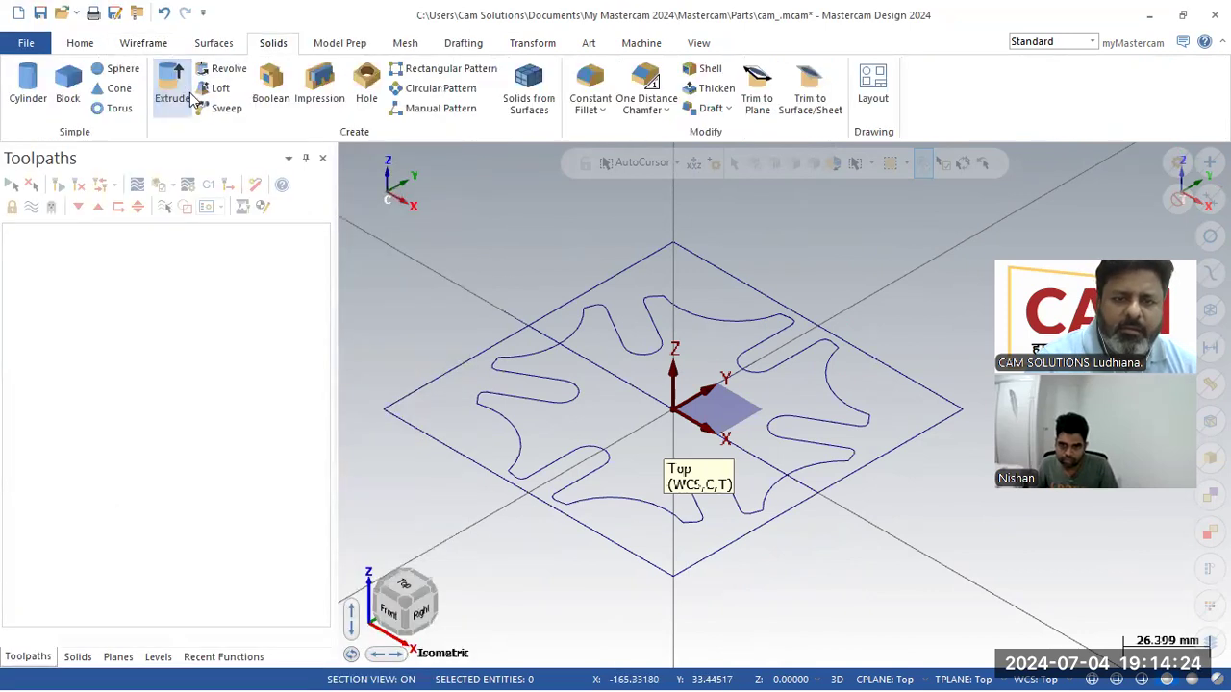
click(411, 400)
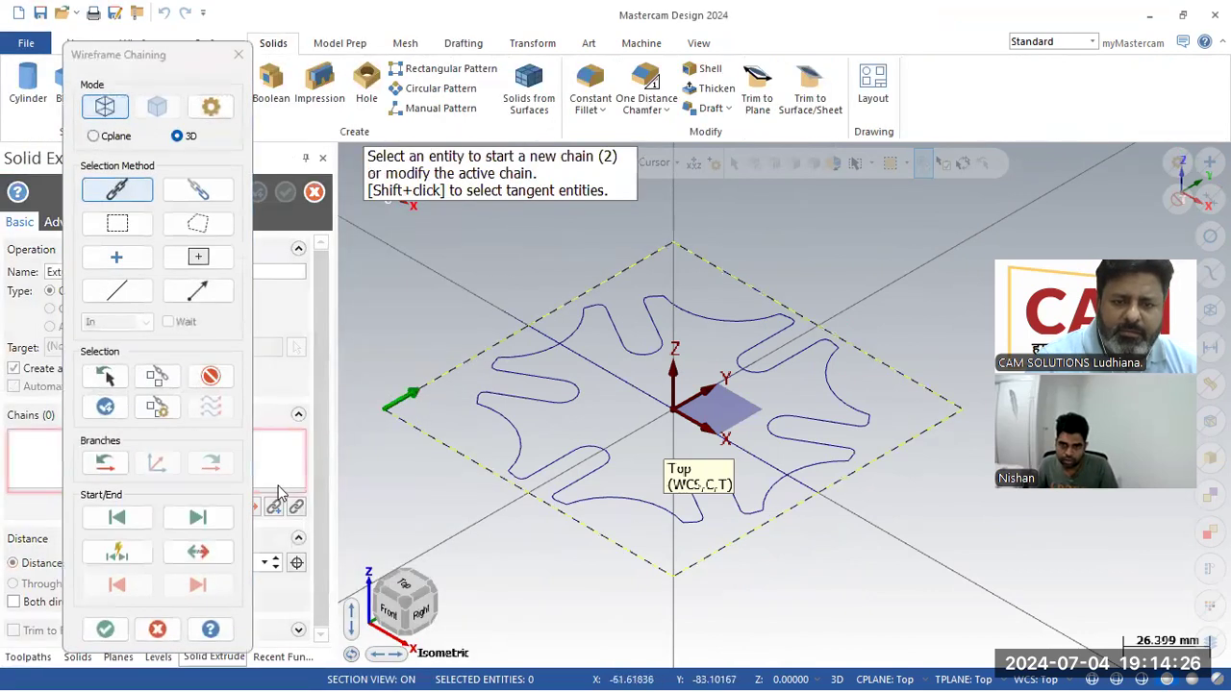
click(108, 631)
click(250, 507)
double_click(192, 562)
text(25)
key(Return)
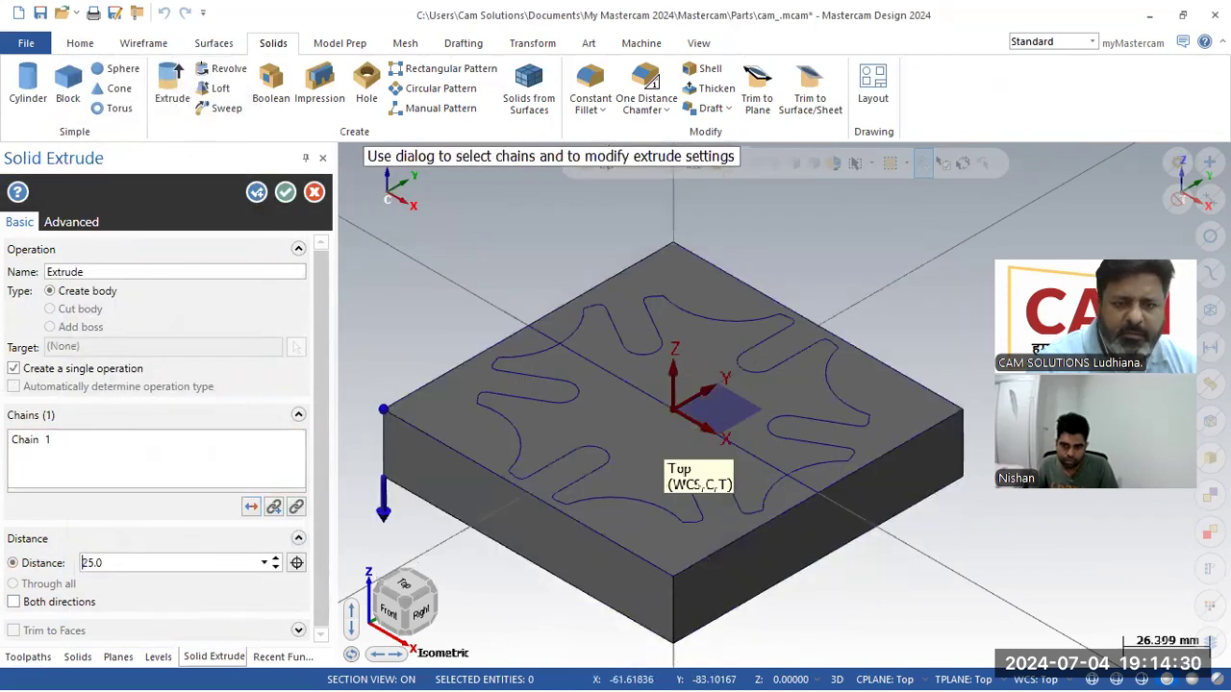
click(284, 192)
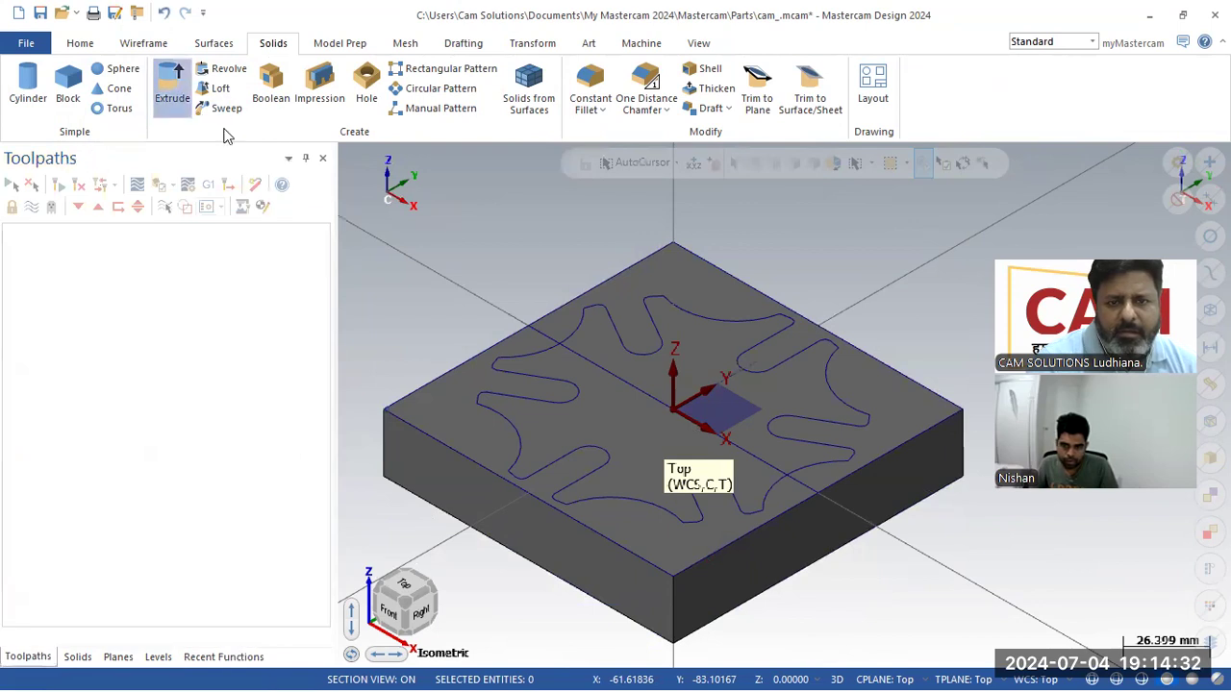
Extrude the outer square and the slotted profile together 4 mm downward as a cut body to form the raised step
click(439, 375)
click(521, 356)
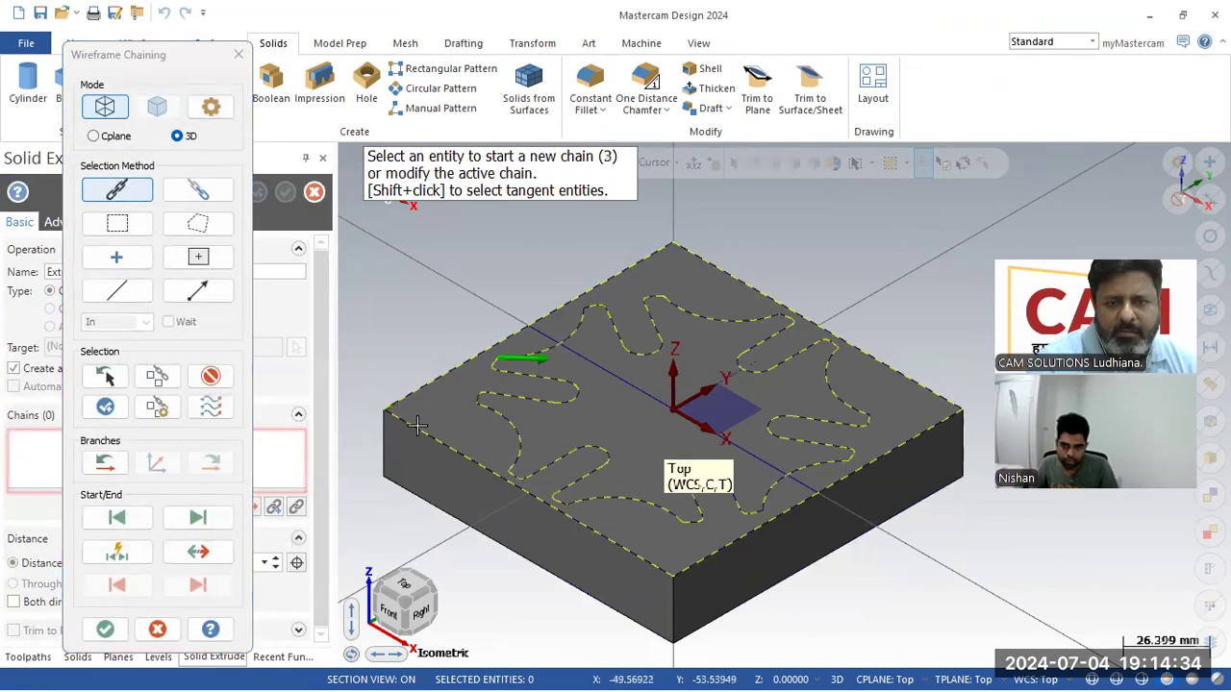
click(105, 629)
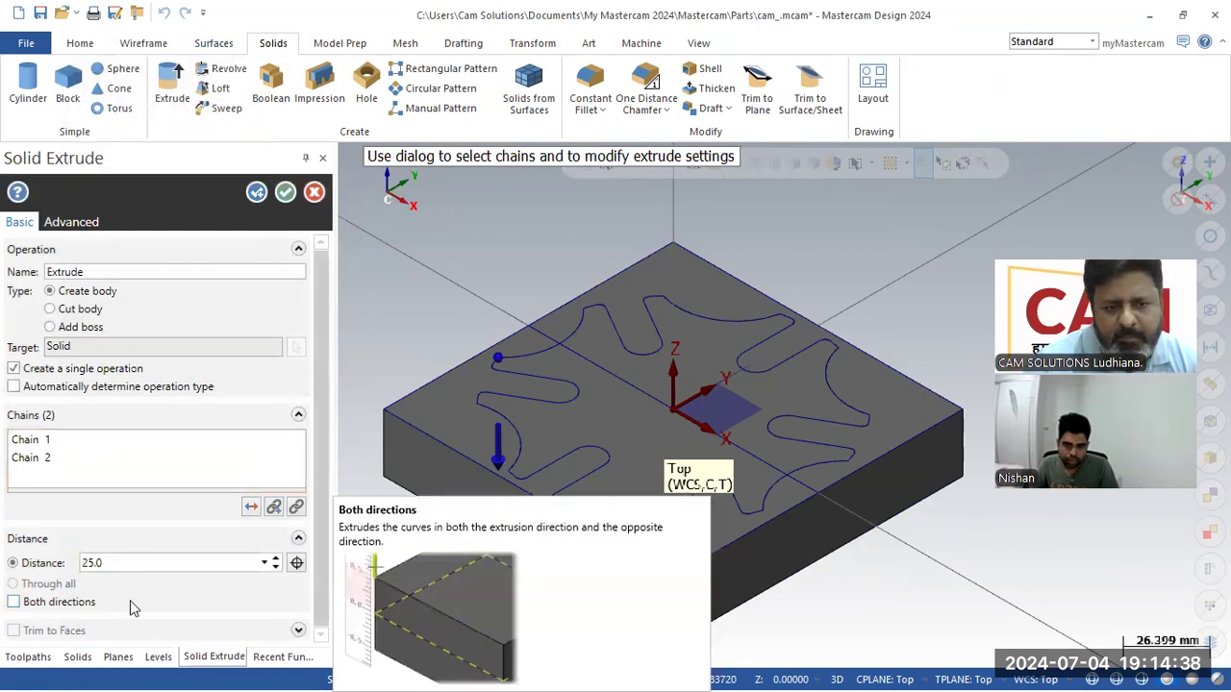
double_click(123, 564)
text(4)
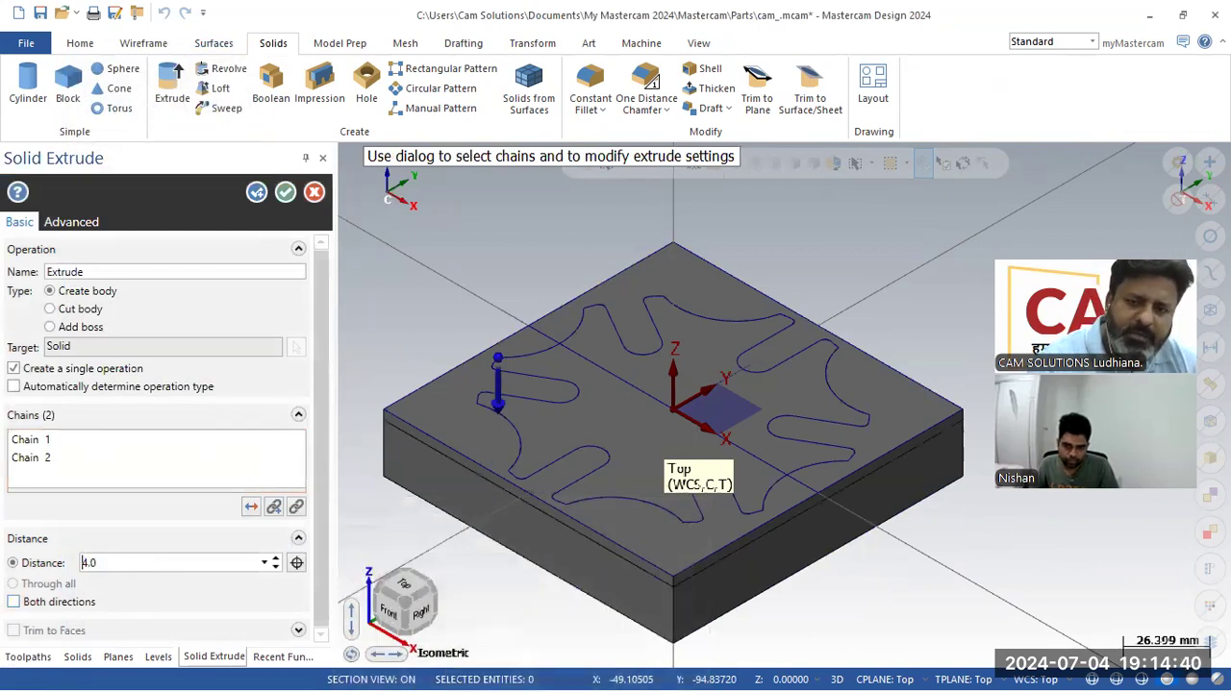
click(64, 313)
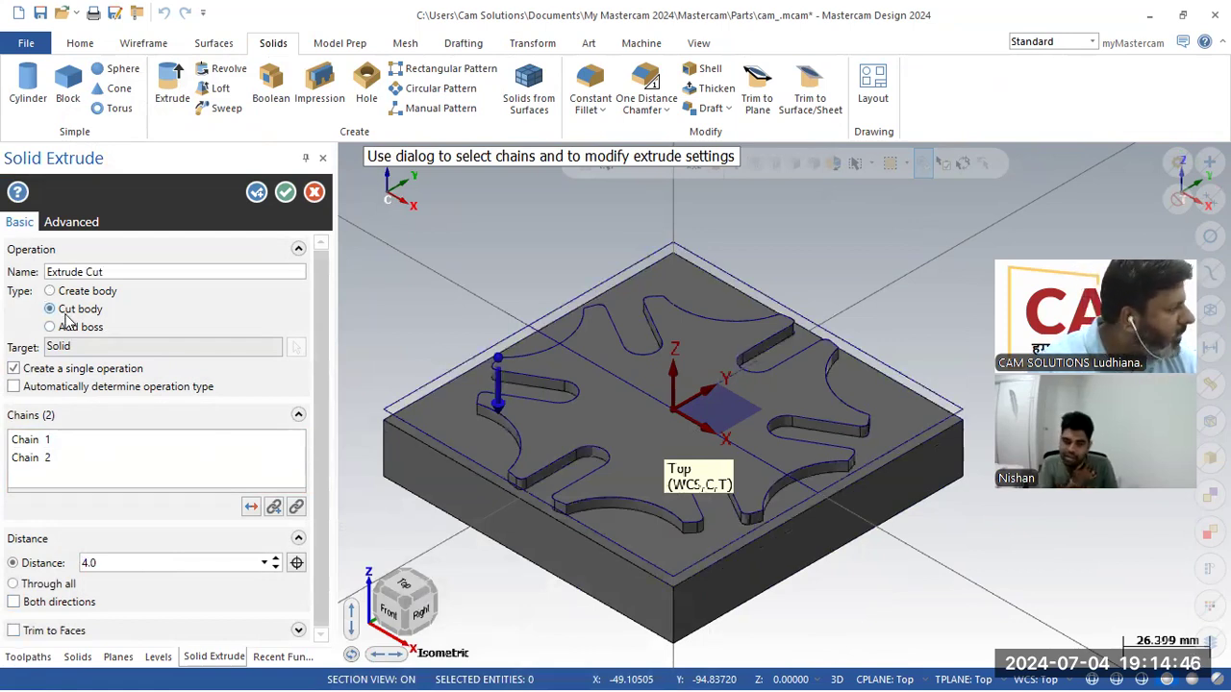
click(282, 195)
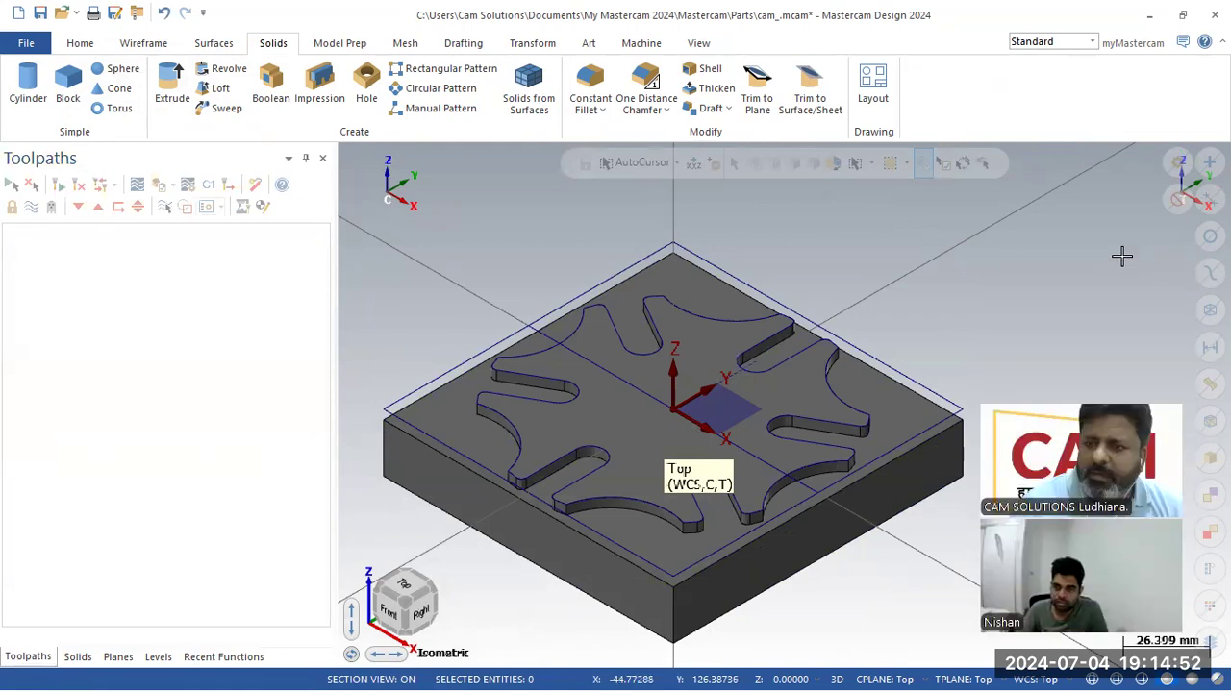
Select all wireframe entities and blank them so only the solid is displayed
key(ctrl+a)
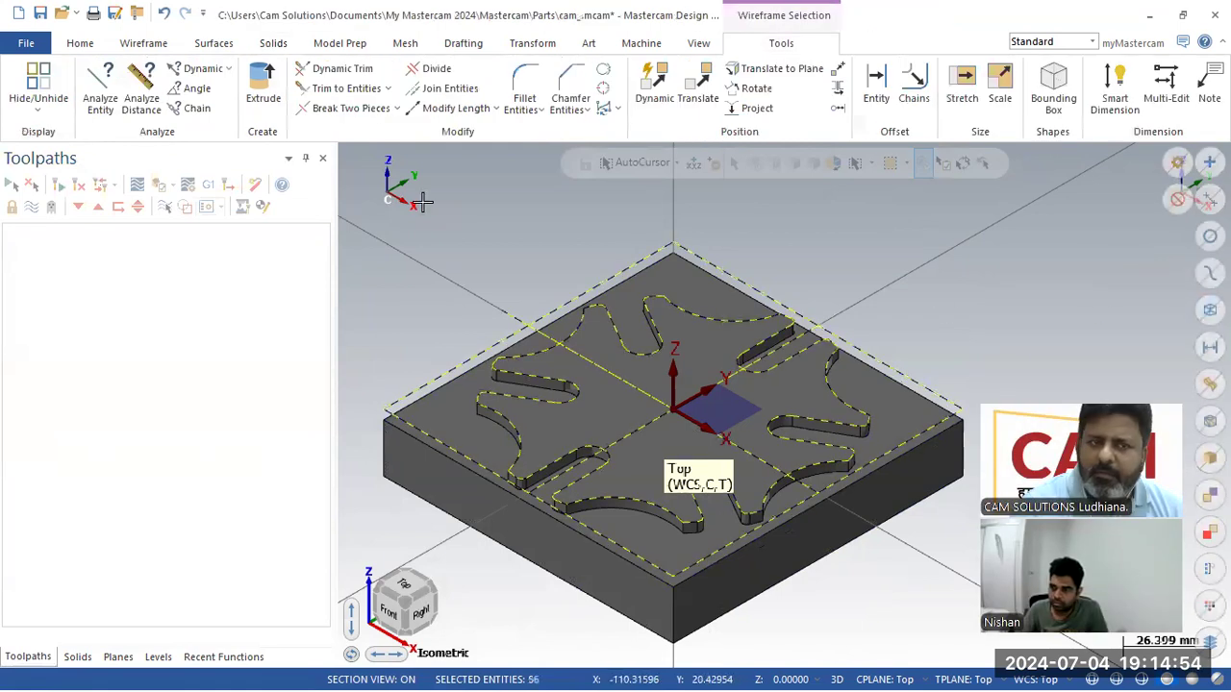
click(79, 43)
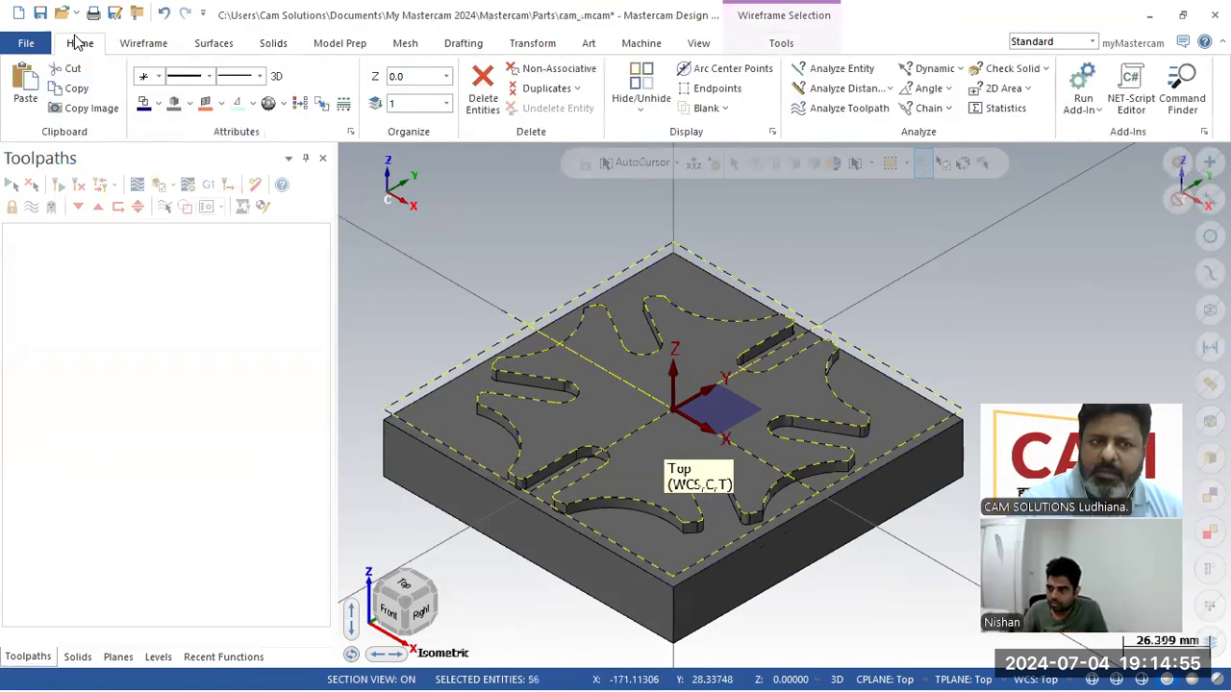
click(707, 108)
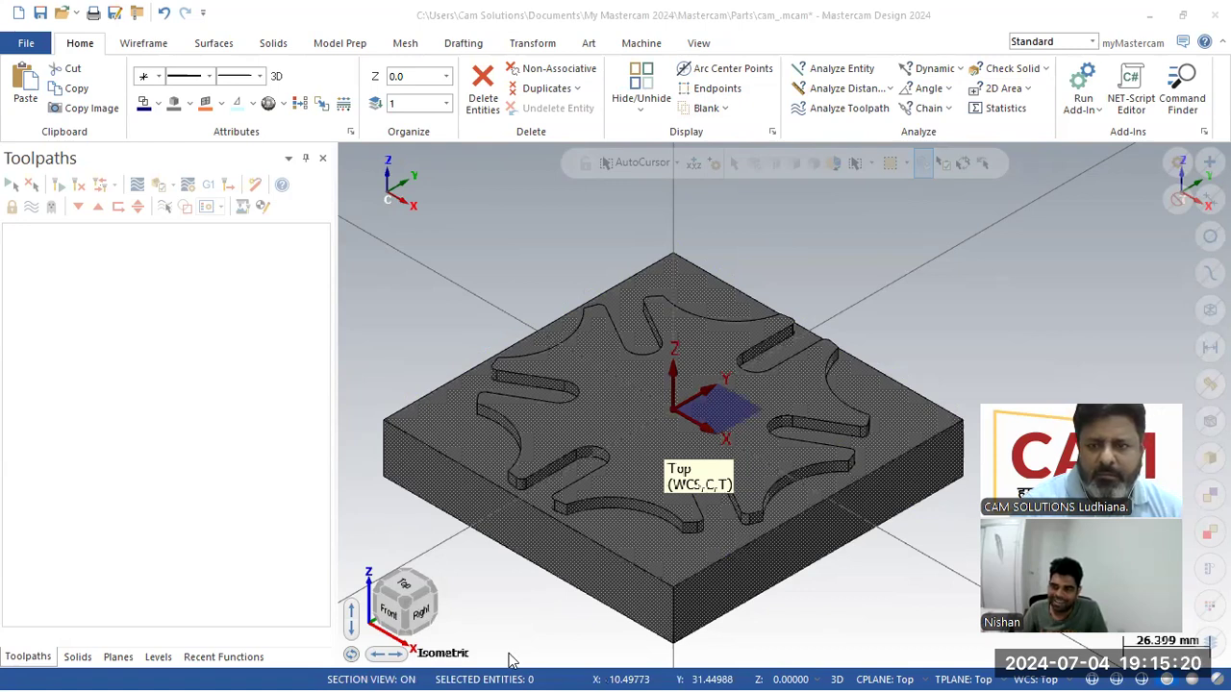
Examine the solid from the top view and in the isometric view
right_click(878, 252)
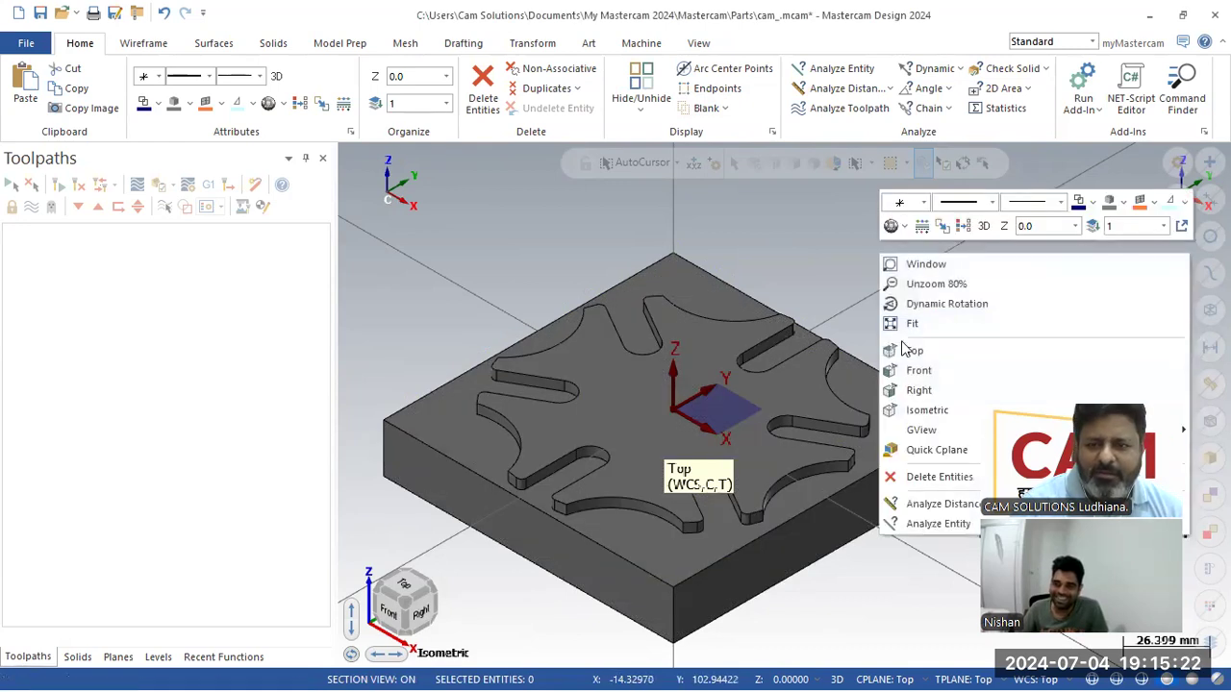
click(917, 353)
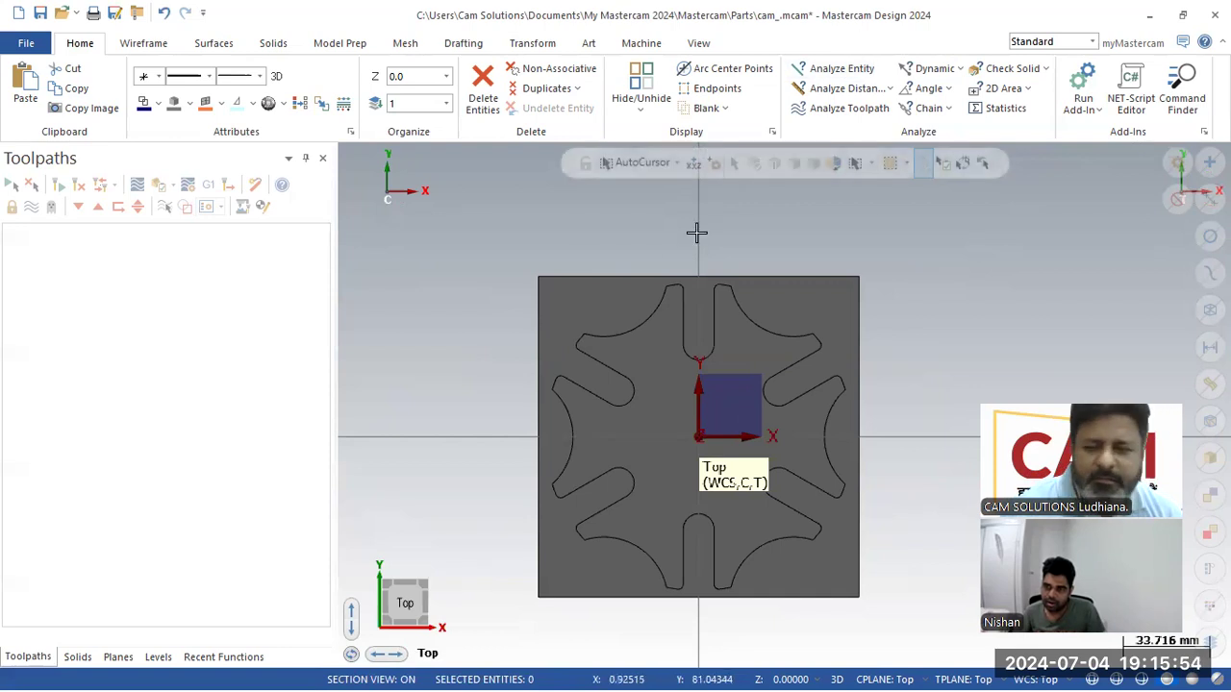
right_click(484, 289)
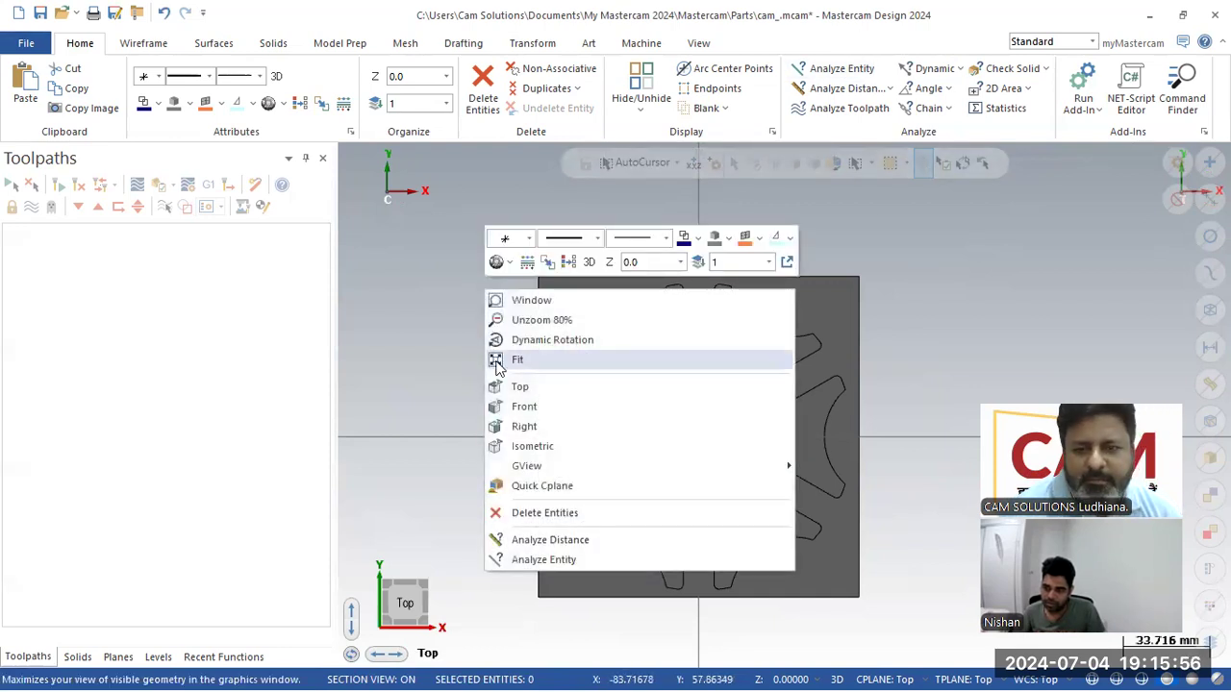
click(520, 442)
scroll(519, 276, down, 1)
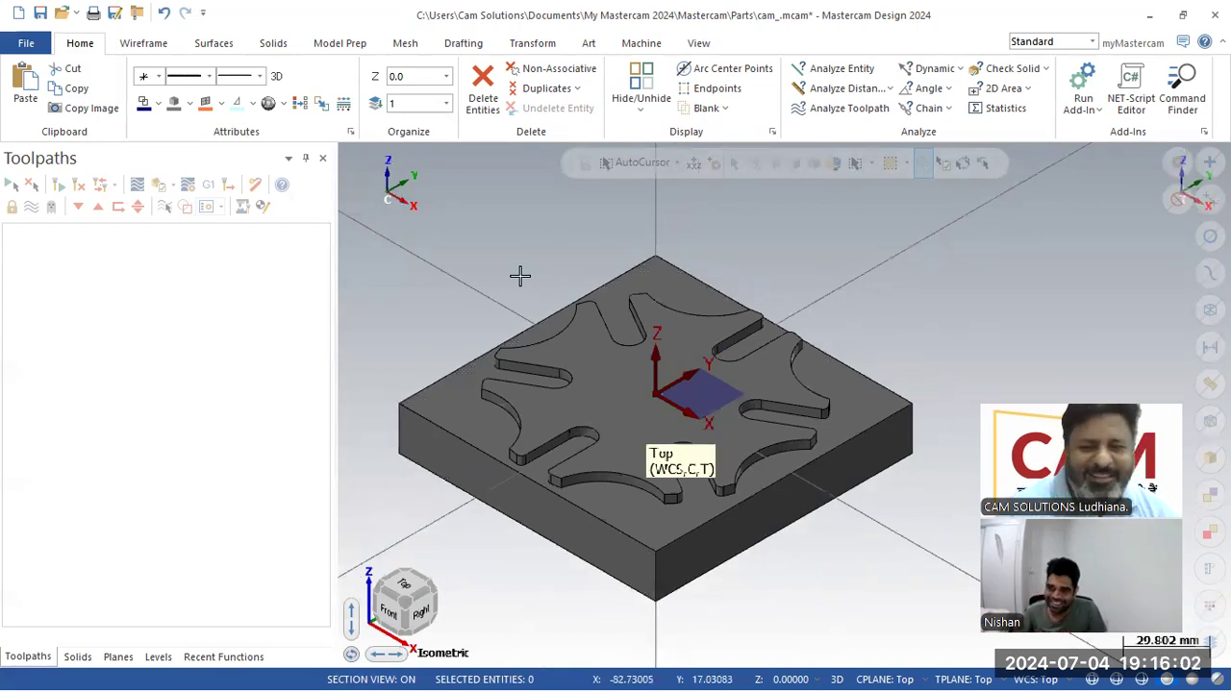
scroll(509, 452, up, 2)
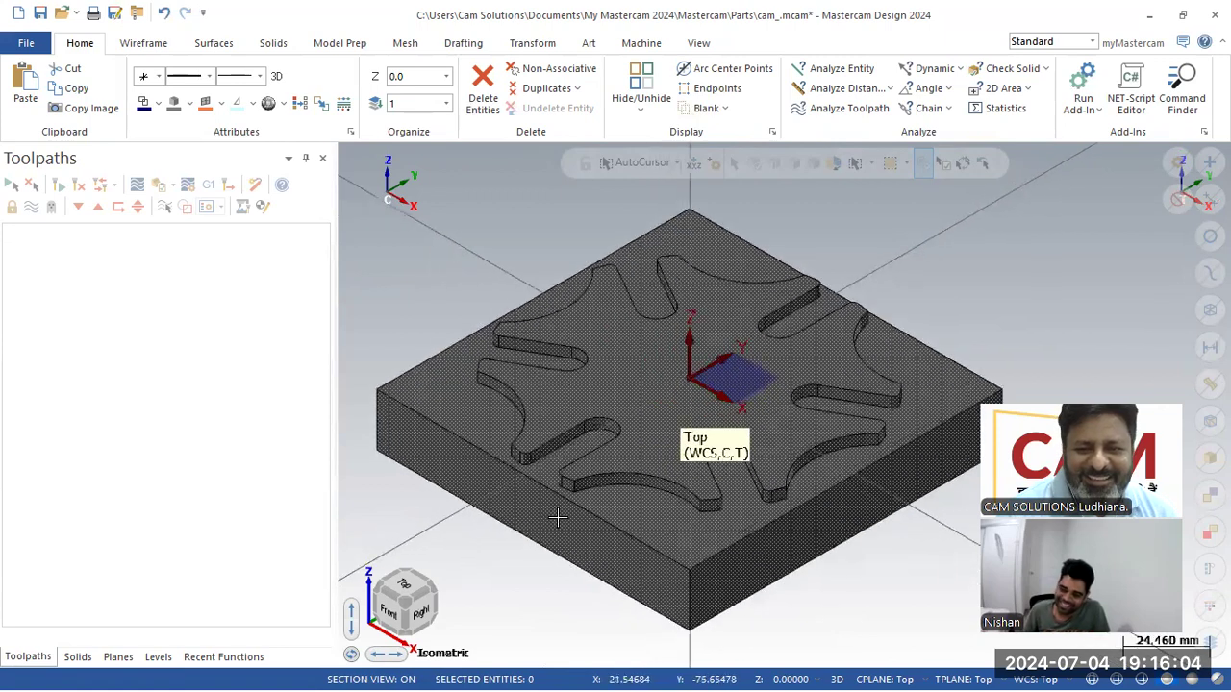
middle_drag(620, 550, 717, 442)
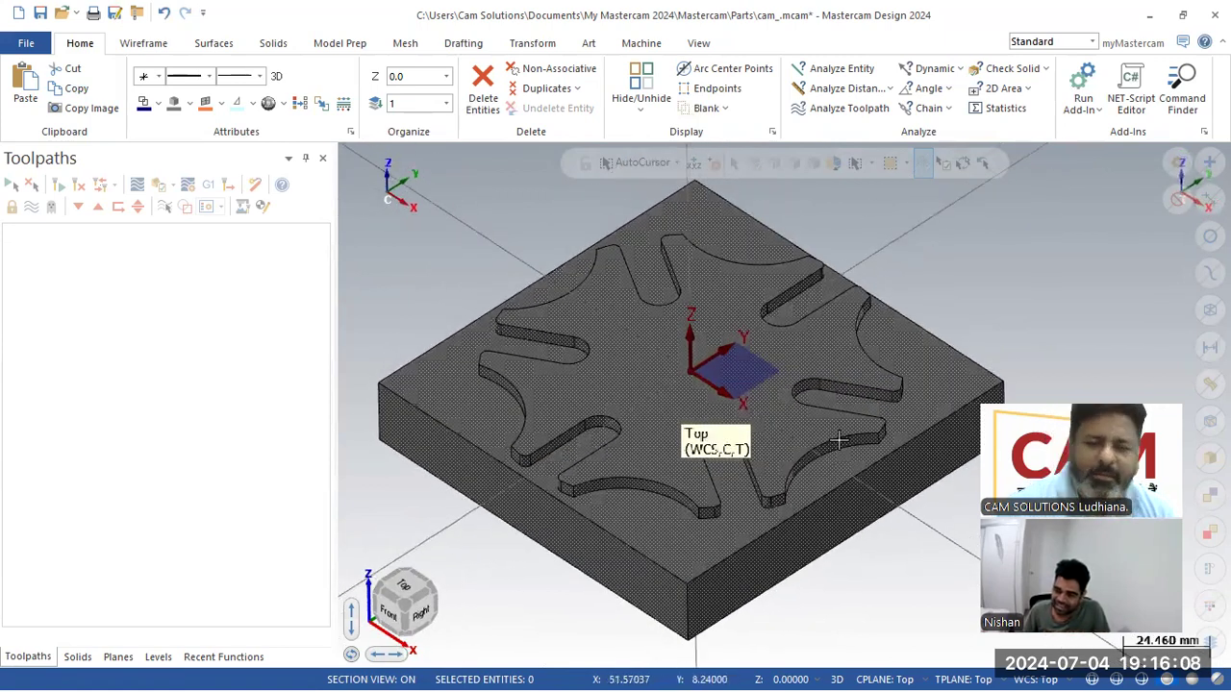
Add a default mill machine group to the part
click(647, 44)
click(26, 97)
click(40, 133)
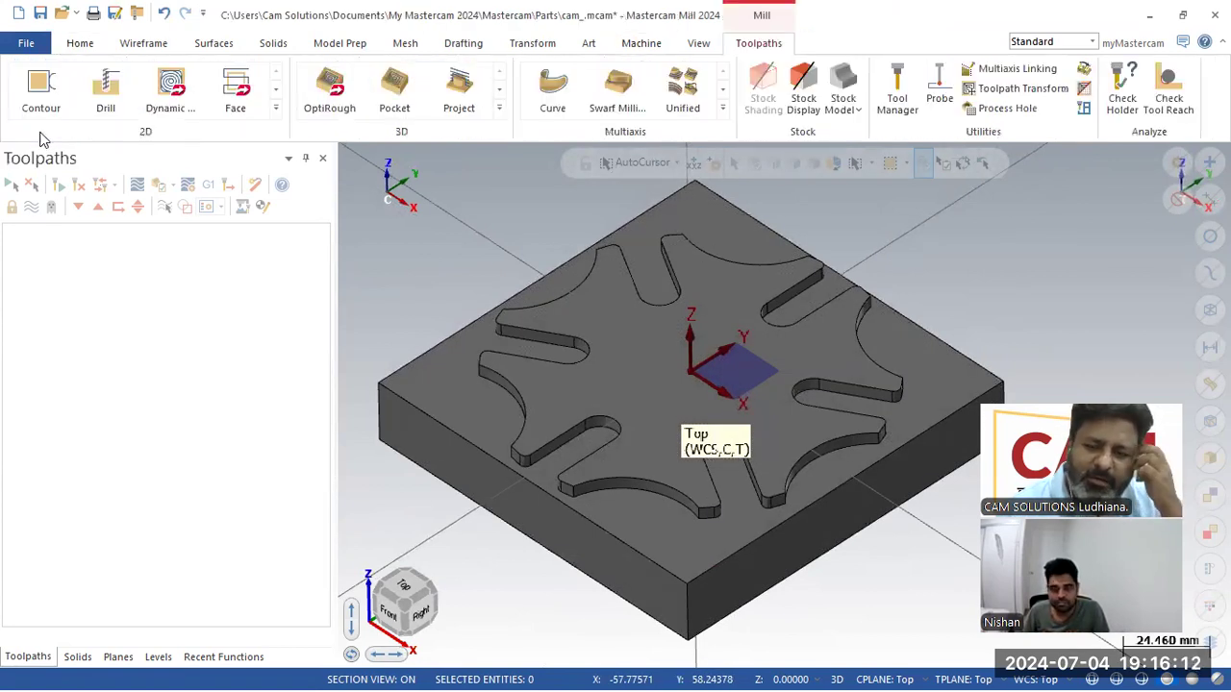
scroll(606, 269, down, 2)
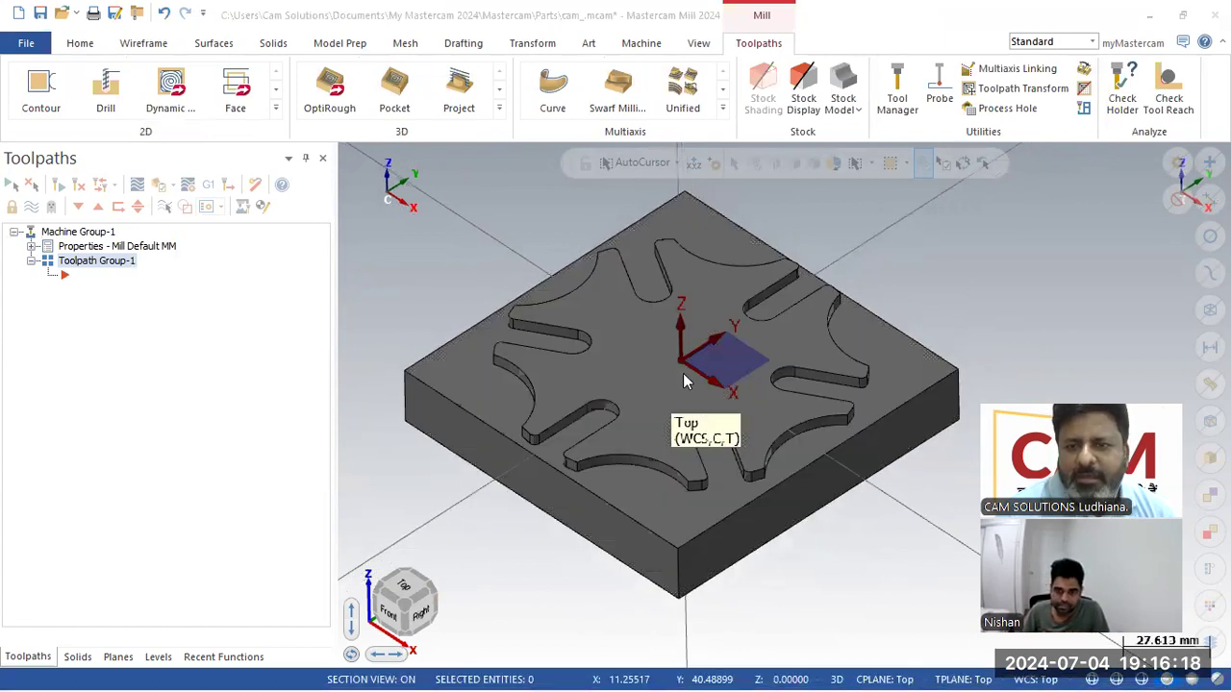
click(884, 238)
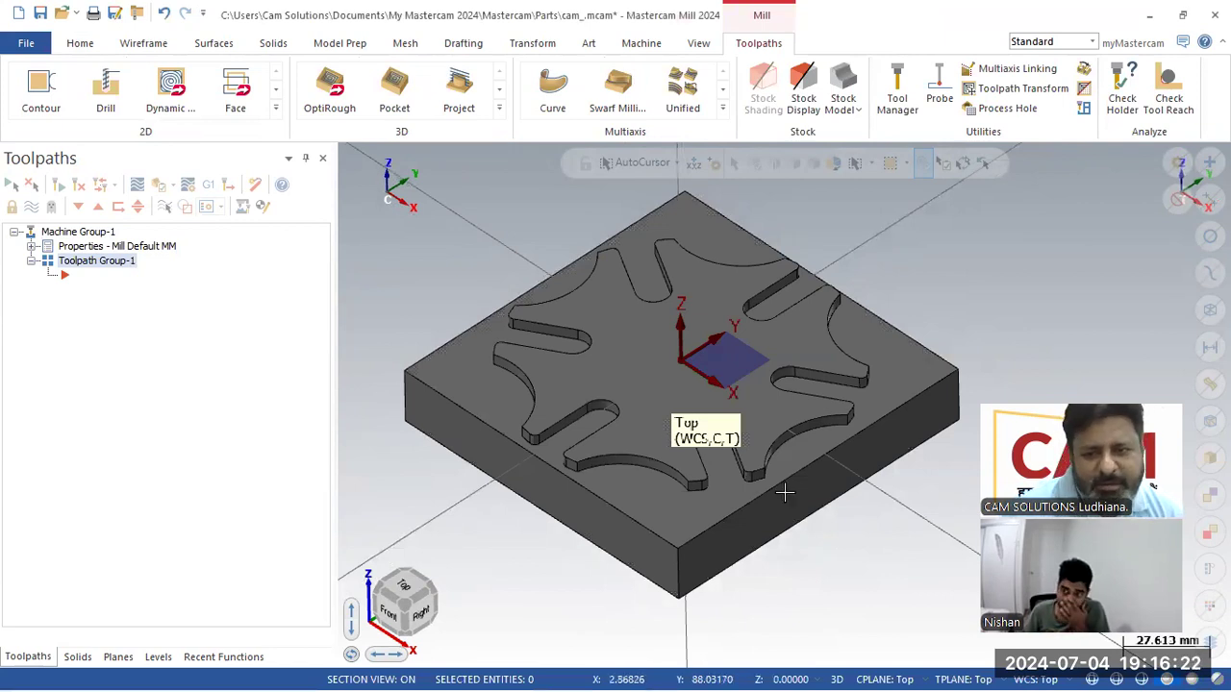
scroll(907, 275, up, 1)
middle_drag(784, 492, 1067, 404)
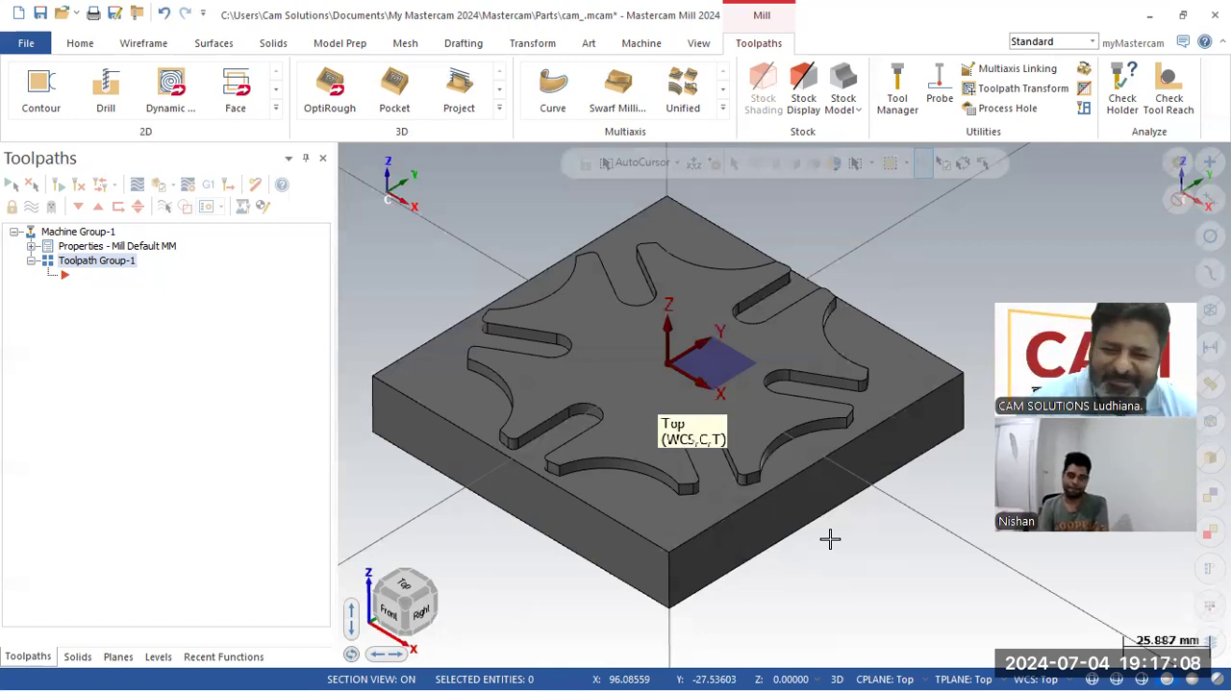
scroll(836, 577, down, 2)
scroll(536, 399, up, 1)
mouse_move(558, 364)
middle_down()
mouse_move(574, 342)
mouse_move(558, 357)
mouse_move(578, 354)
middle_up()
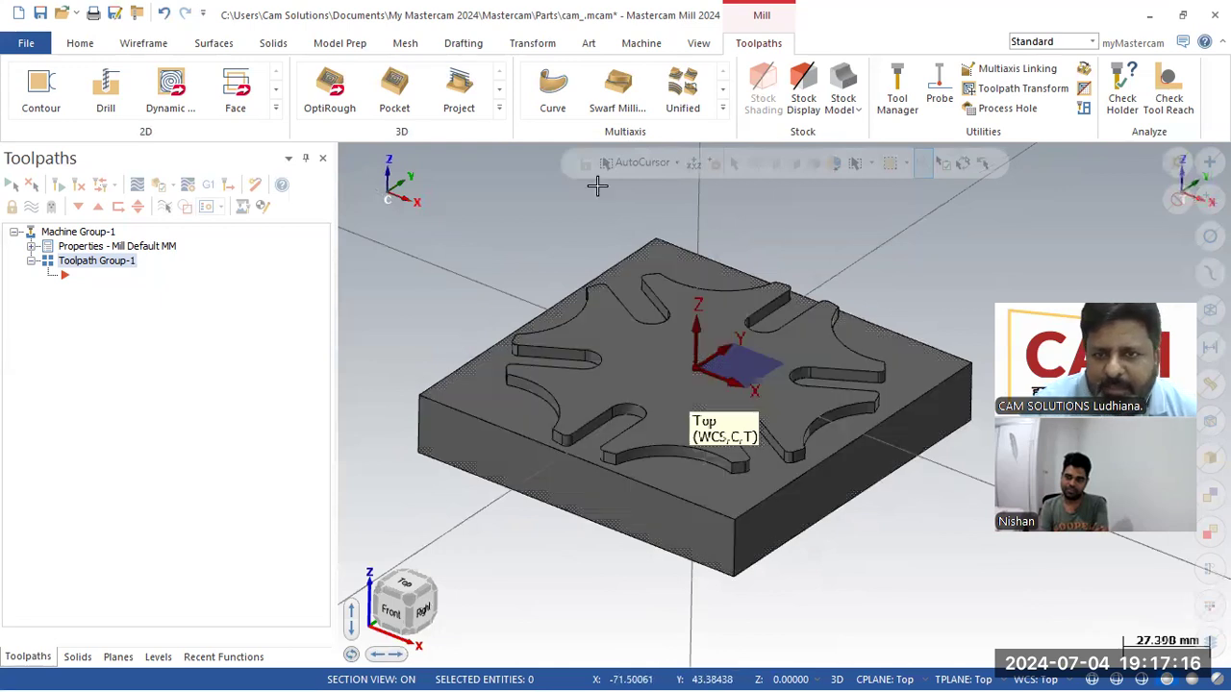
Add two more default mill machine groups to the toolpath list
click(640, 43)
click(26, 89)
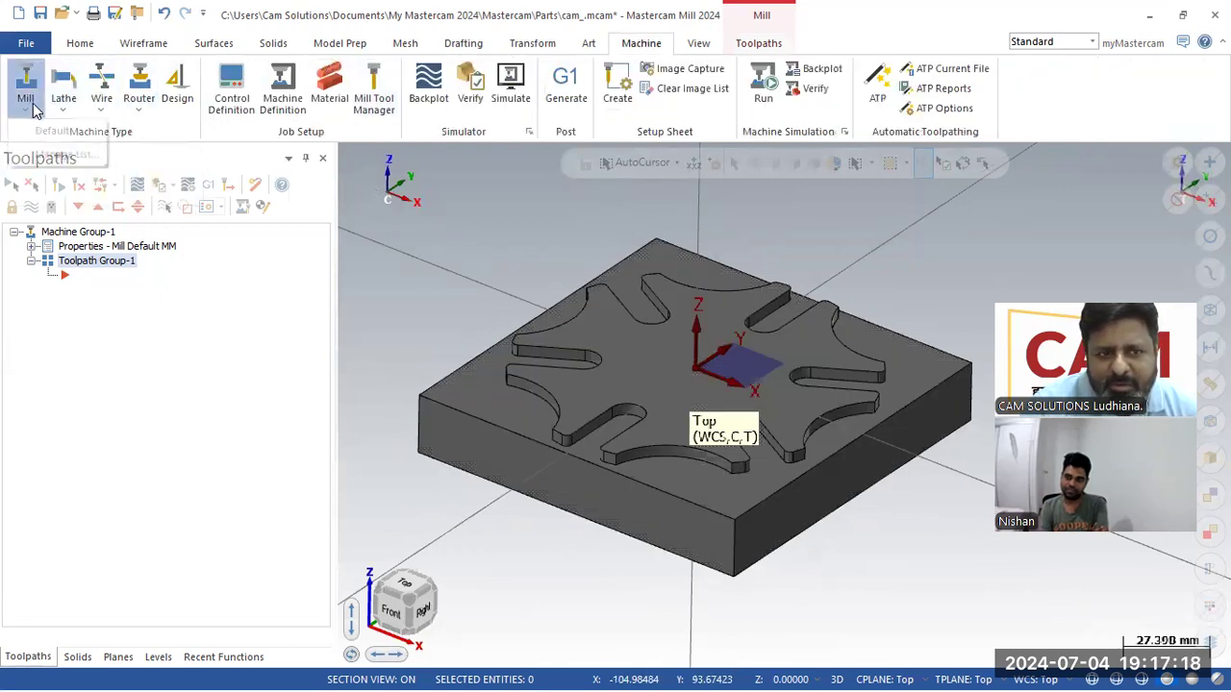
click(38, 130)
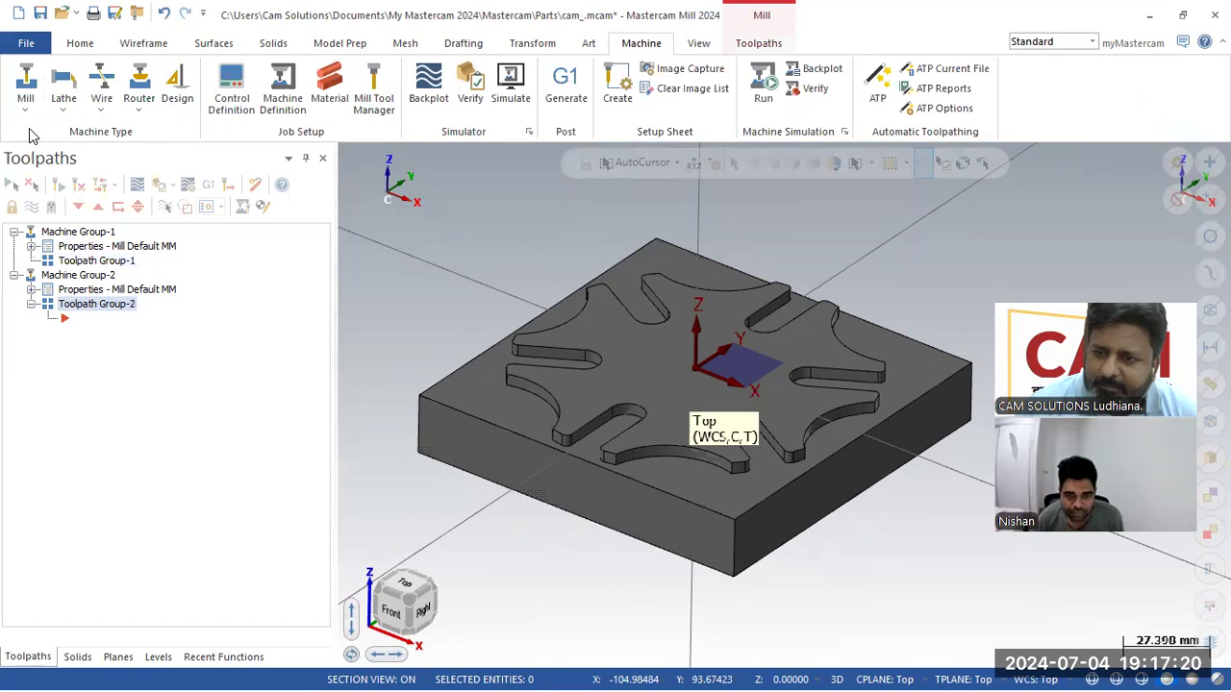
click(26, 89)
click(38, 127)
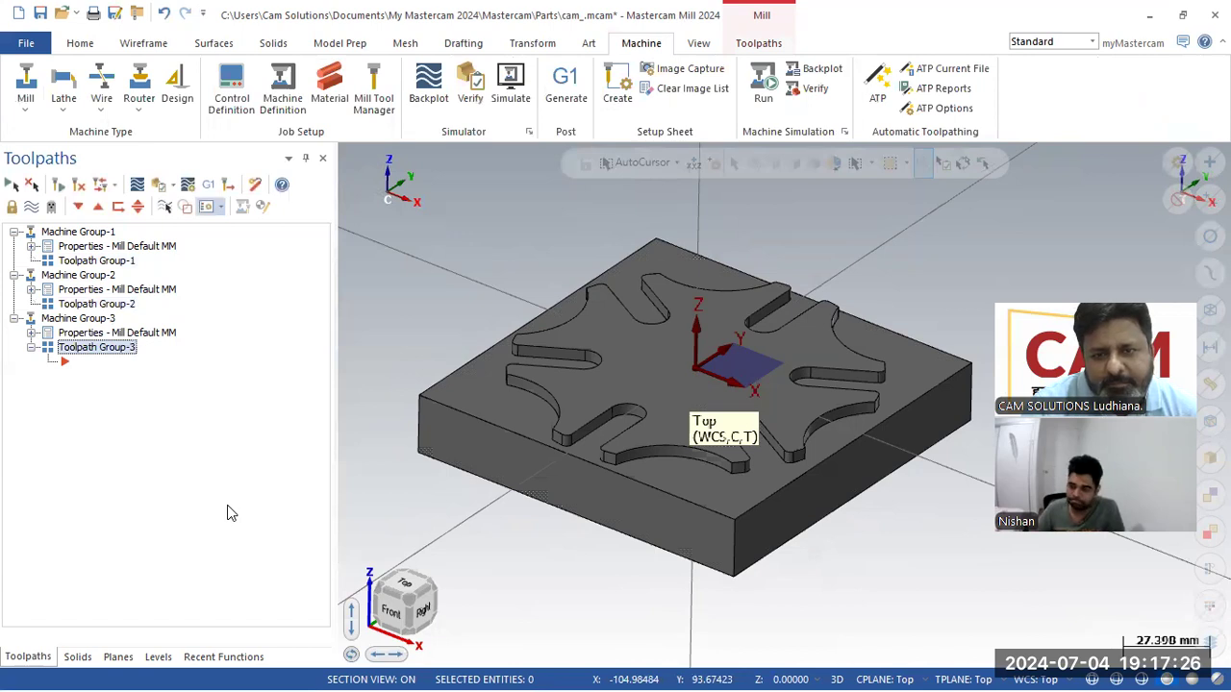
Delete Machine Group-3 and Machine Group-2 from the toolpath list
right_click(86, 327)
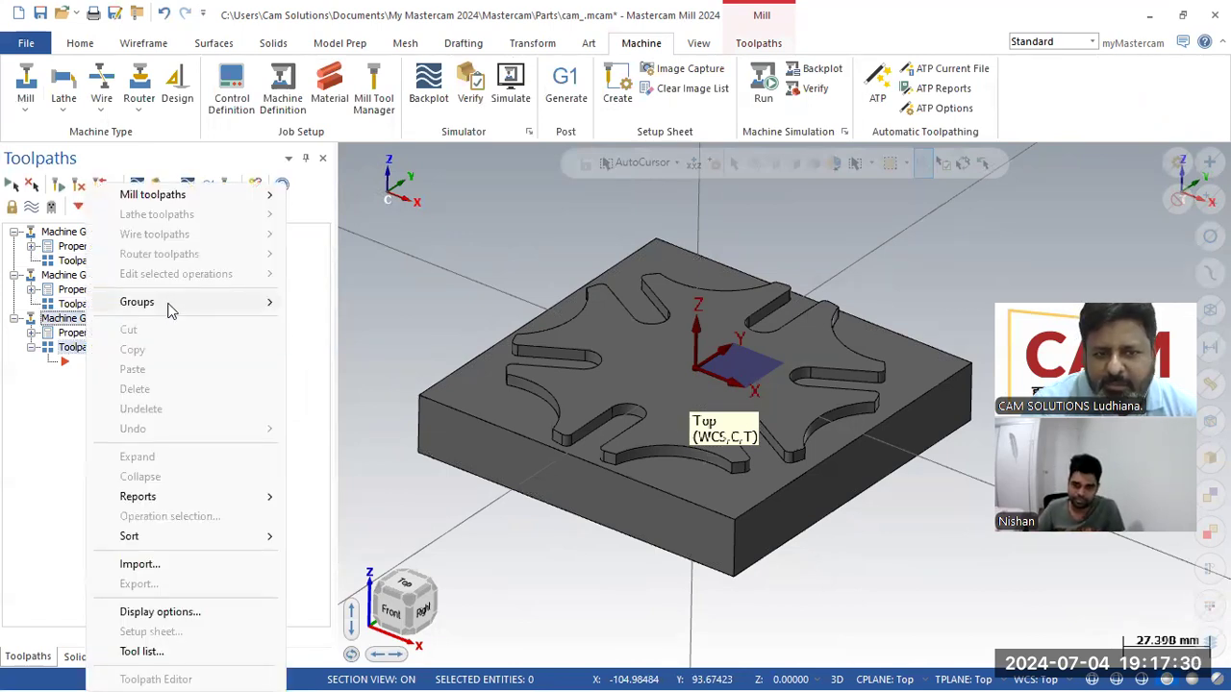
mouse_move(170, 301)
click(344, 392)
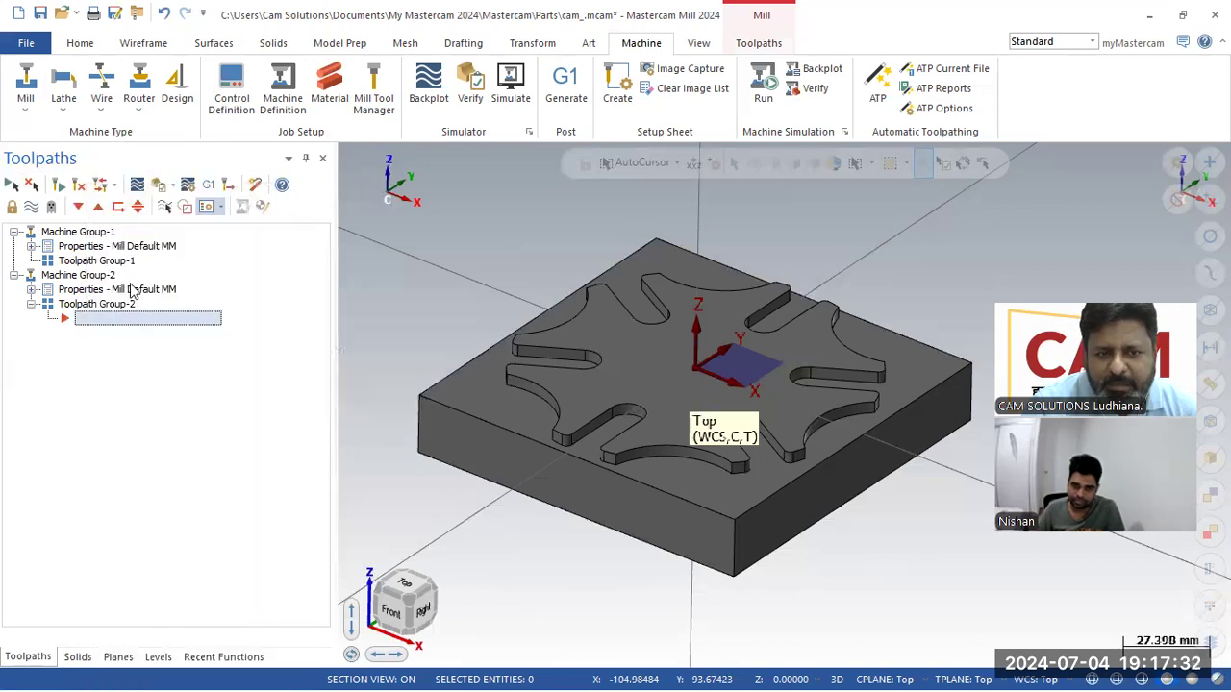
click(113, 276)
right_click(116, 277)
mouse_move(244, 307)
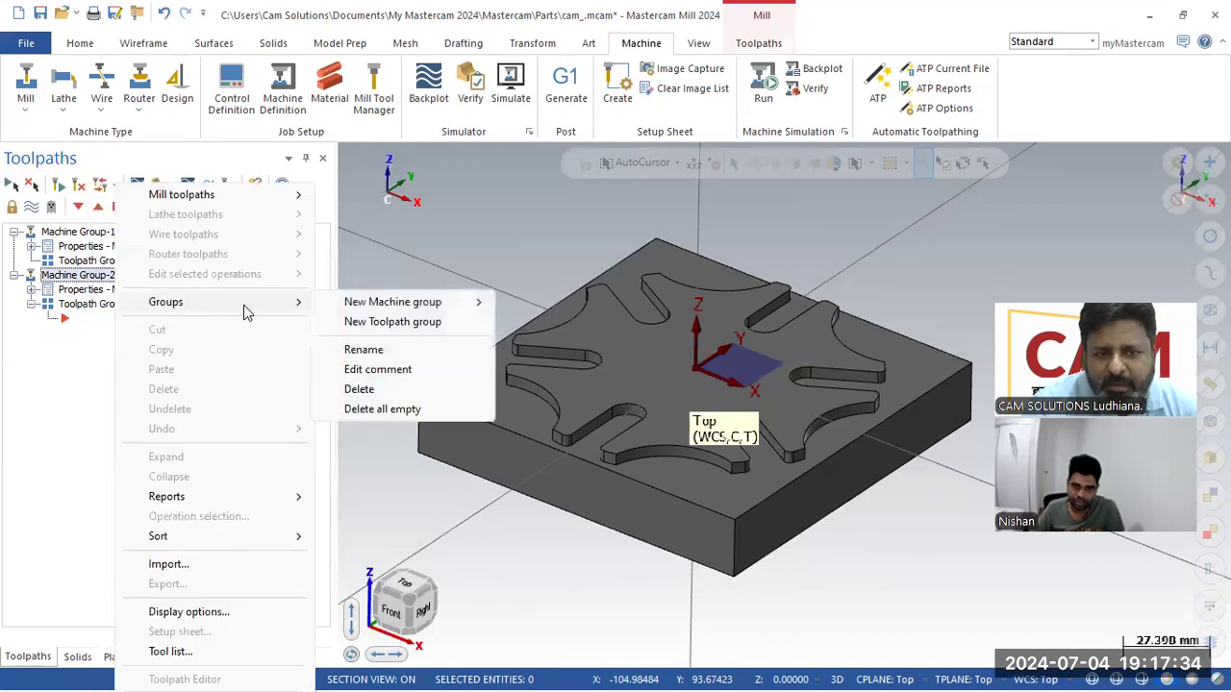
click(384, 389)
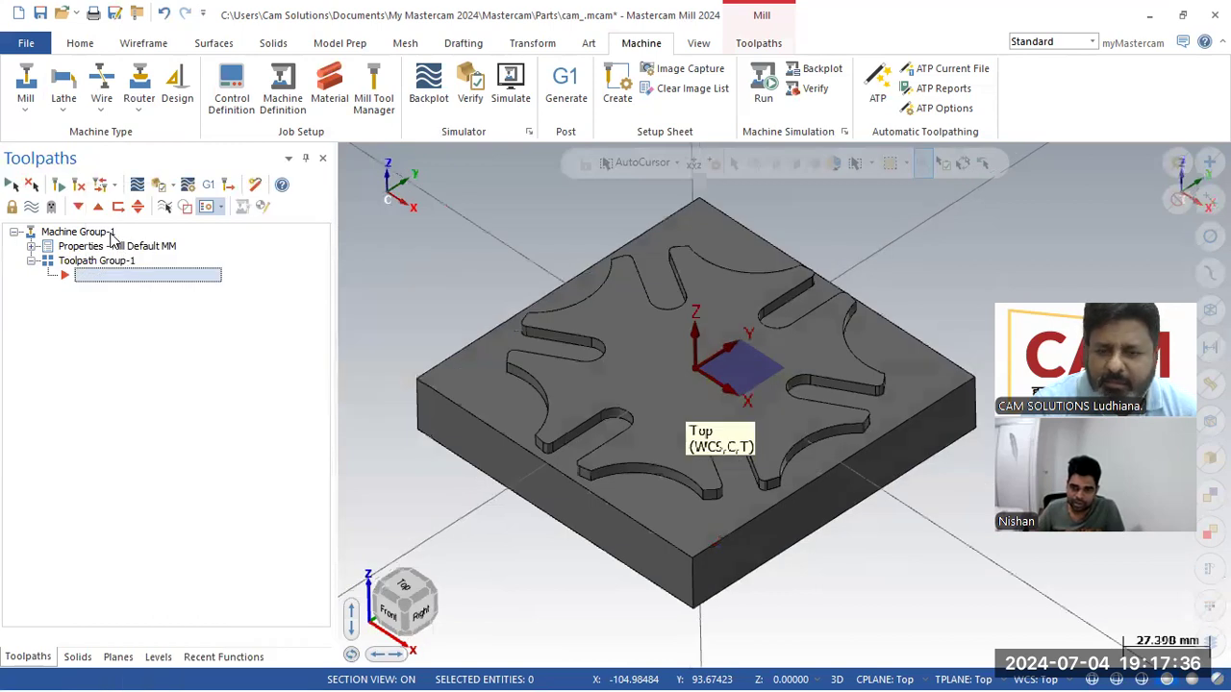
Try a rectangular stock around the solid in the stock setup of Machine Group-1 and exit without saving it
click(32, 246)
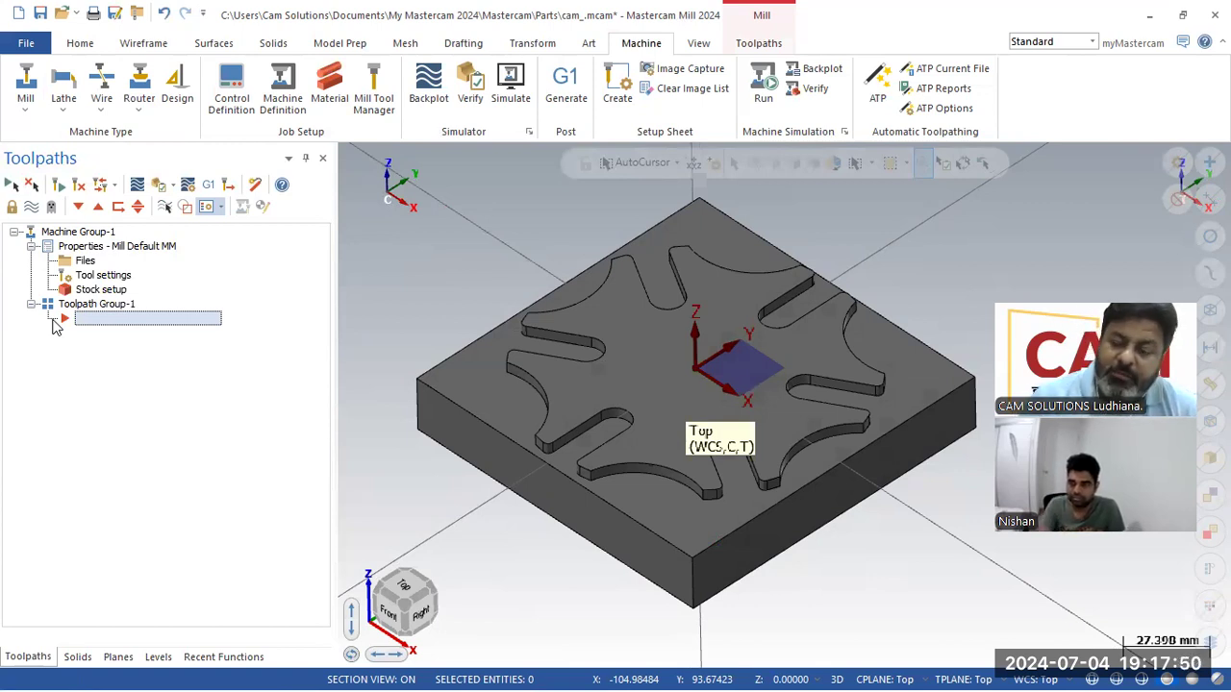
click(100, 292)
click(100, 290)
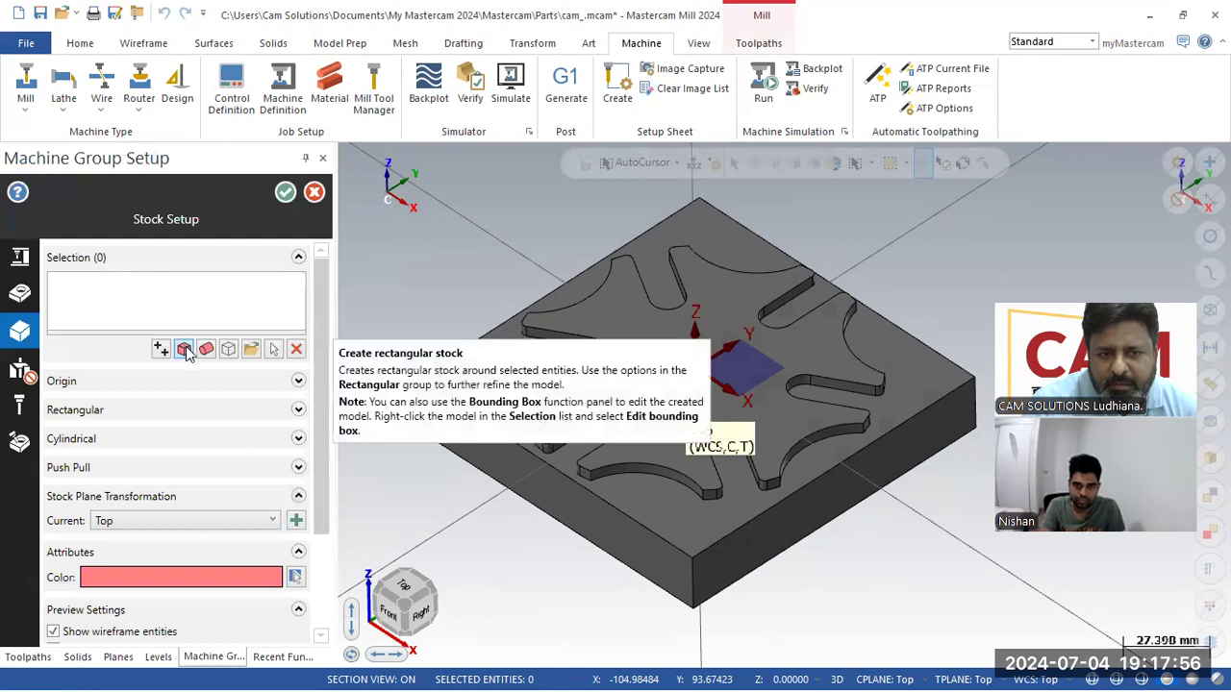
click(183, 350)
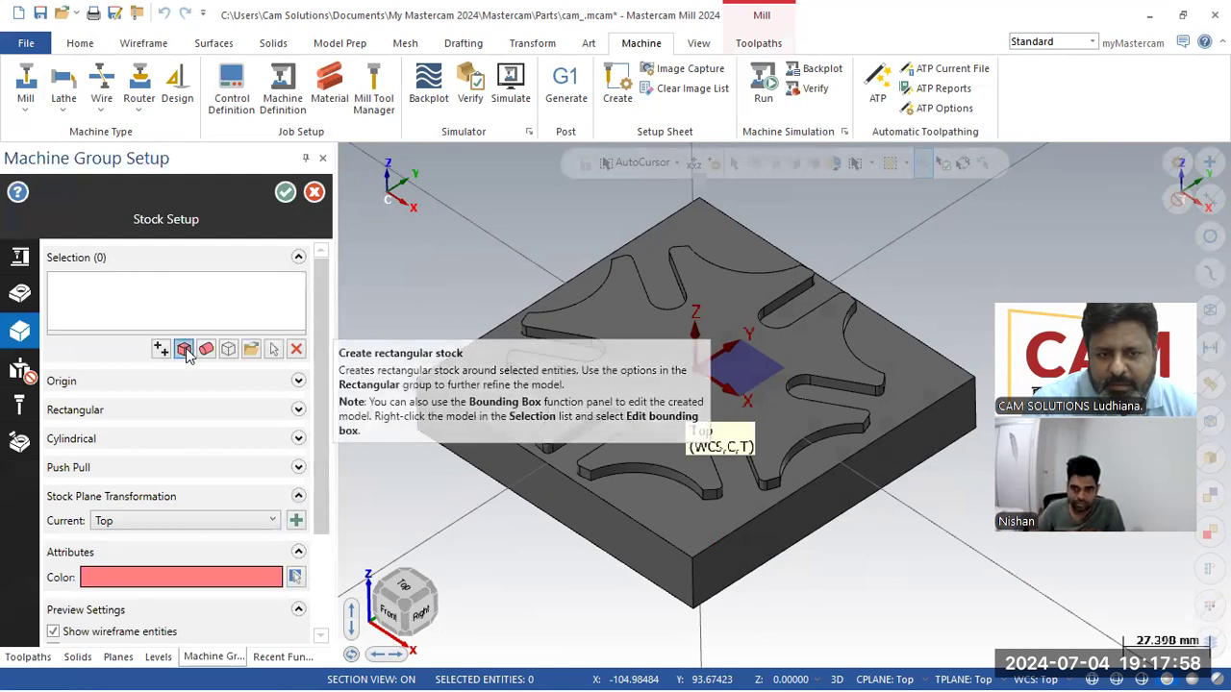
click(447, 386)
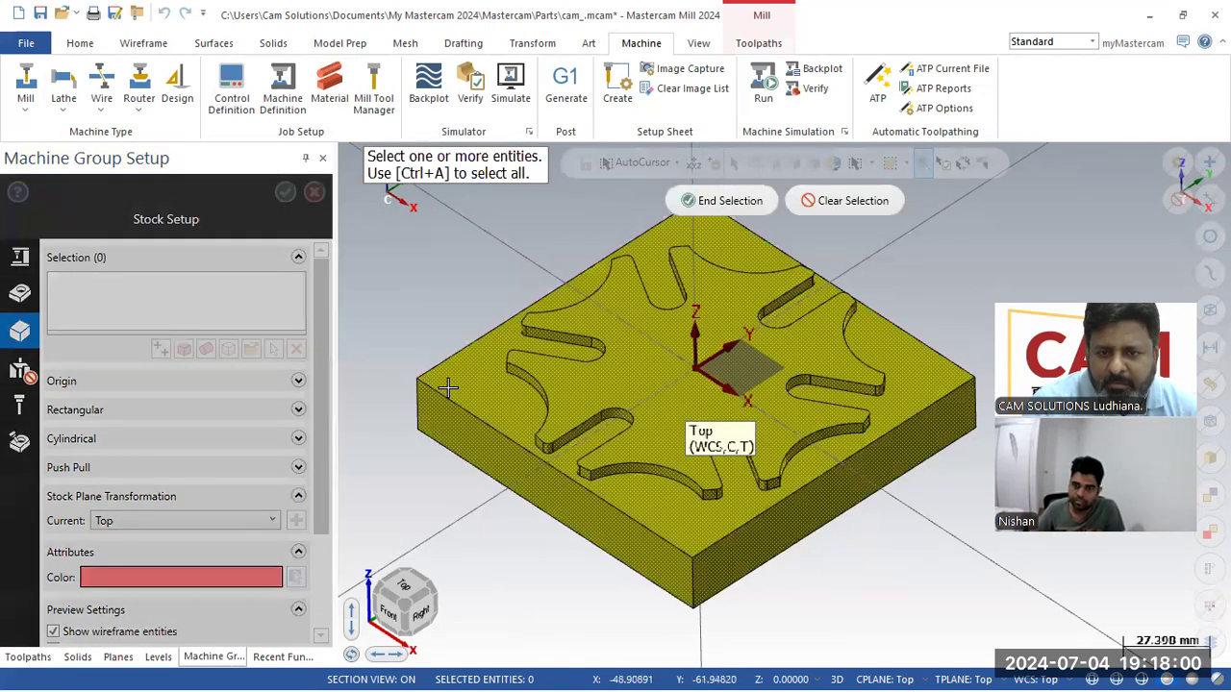
click(726, 203)
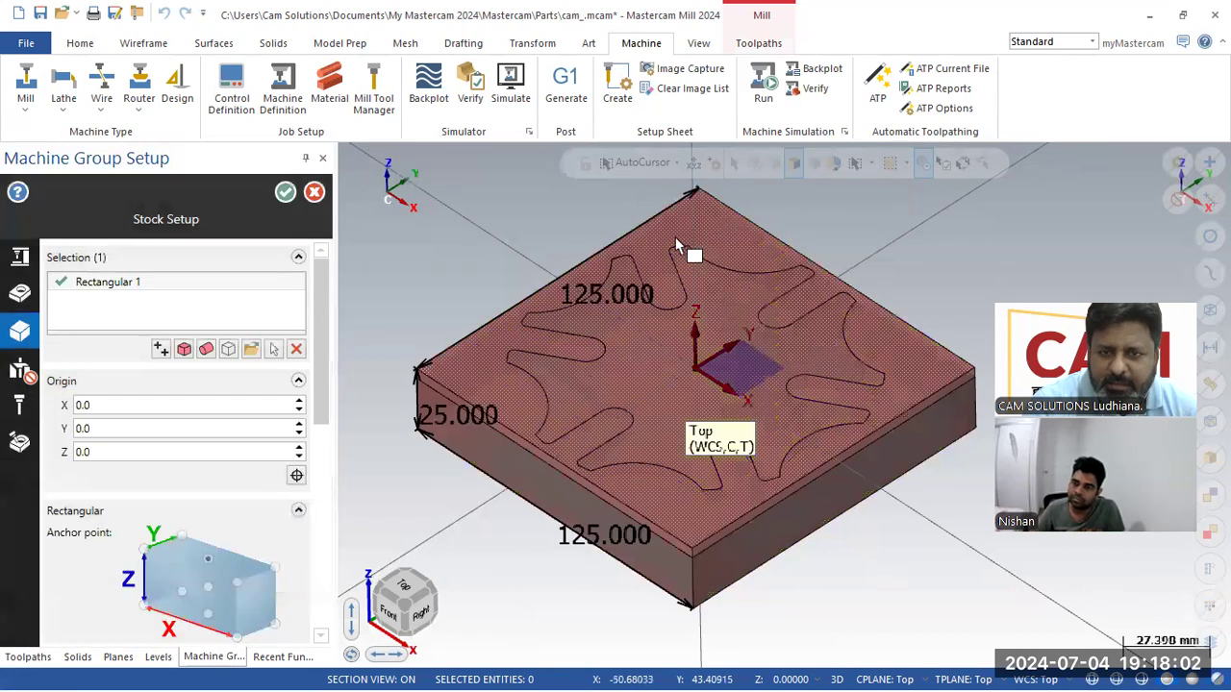
click(313, 198)
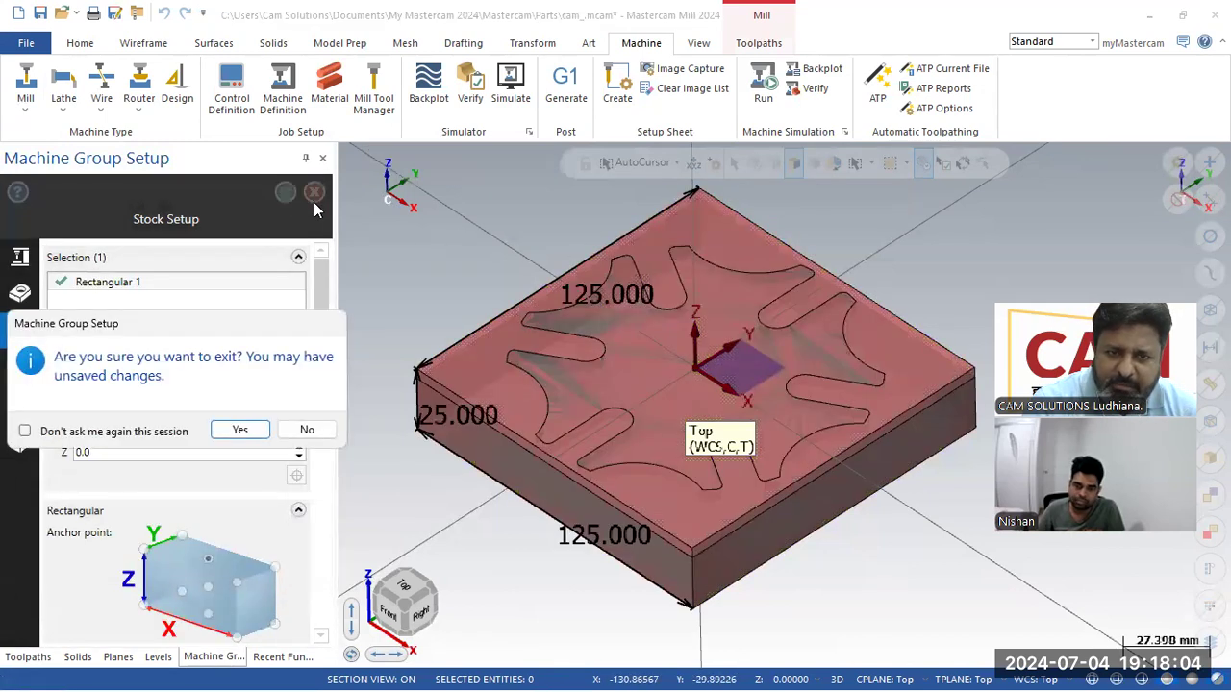
click(258, 427)
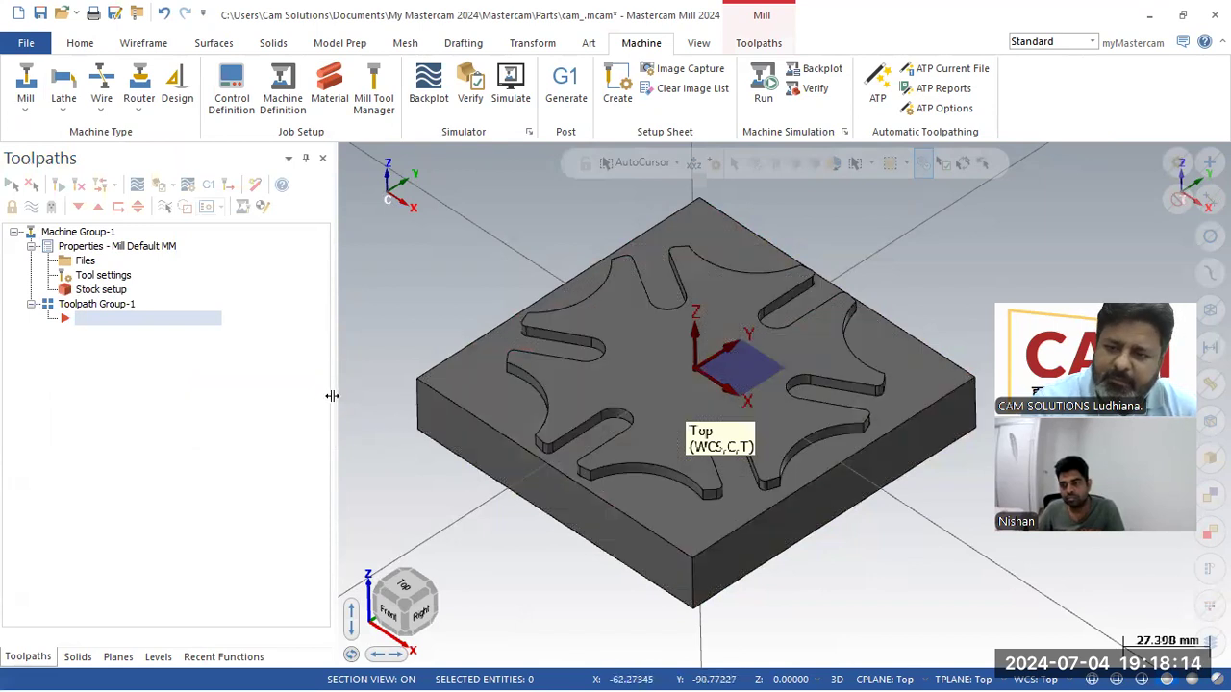
Draw a circle centred on the origin in the middle of the slotted profile
click(142, 44)
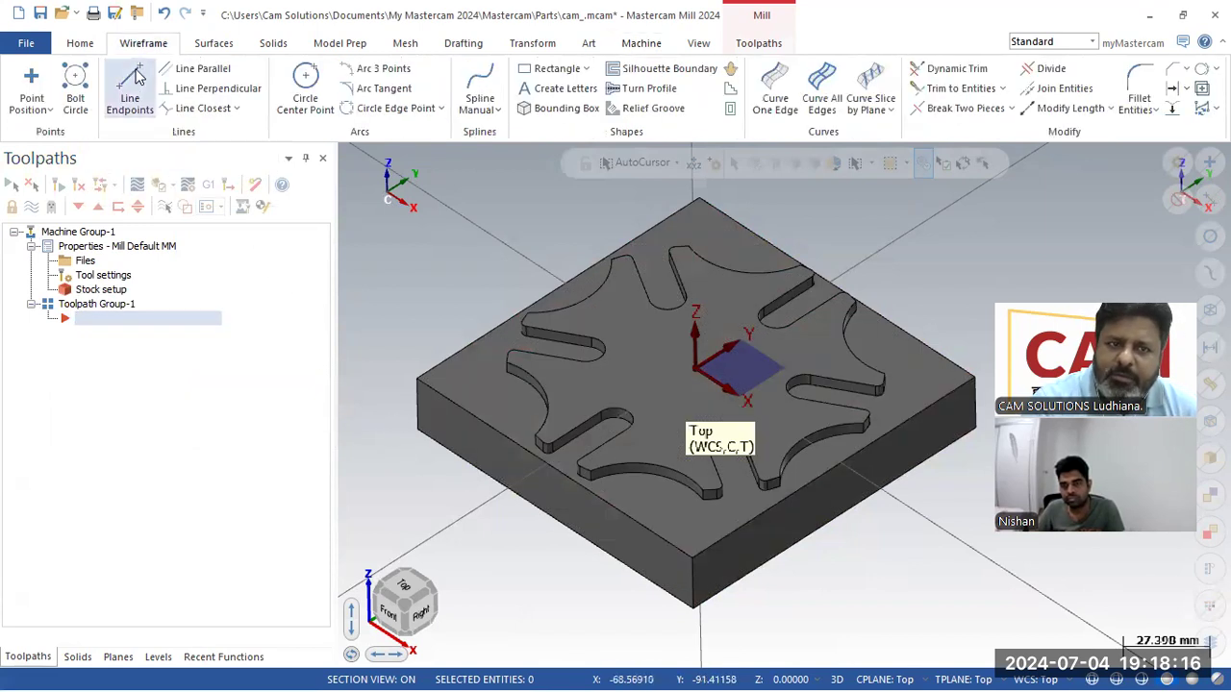
click(304, 91)
click(698, 375)
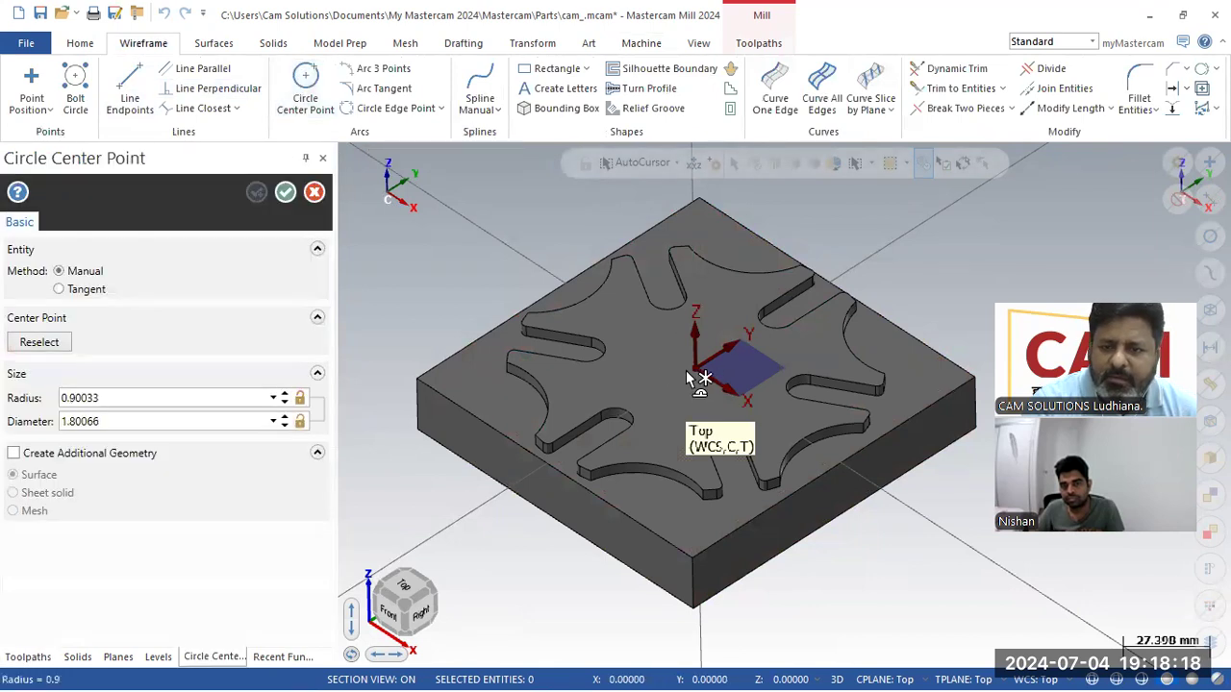
click(651, 370)
click(285, 192)
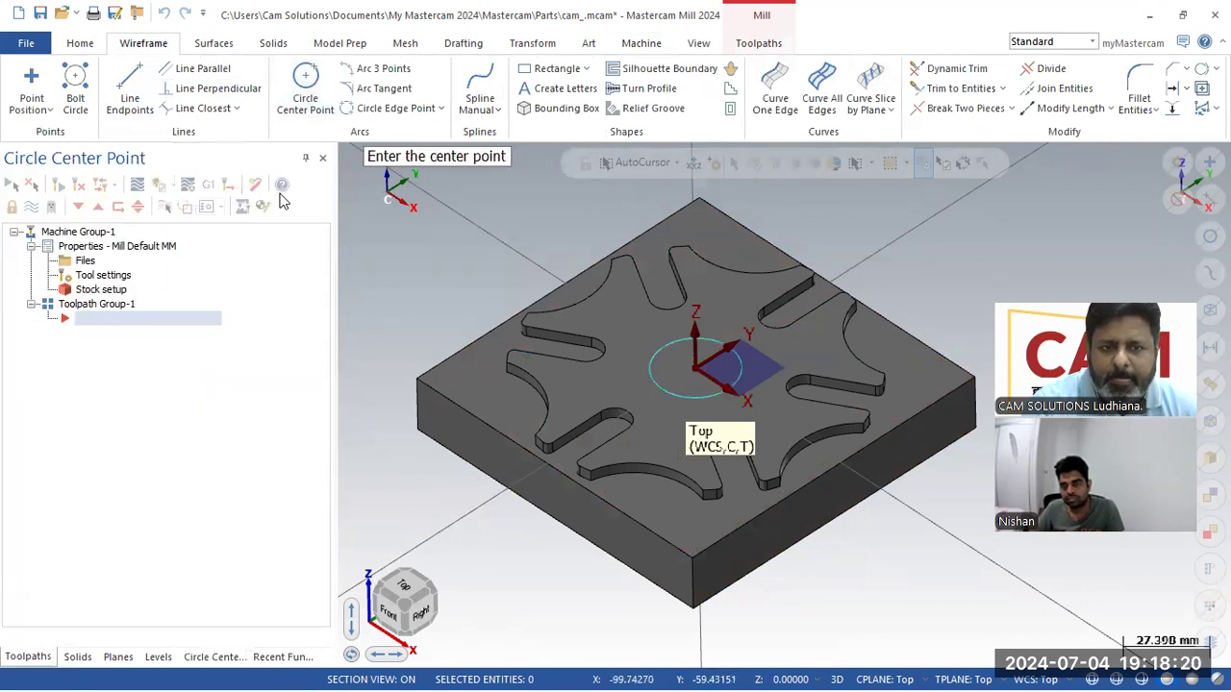
Extrude the central circle 4 mm upward as a boss added to the existing solid
click(273, 44)
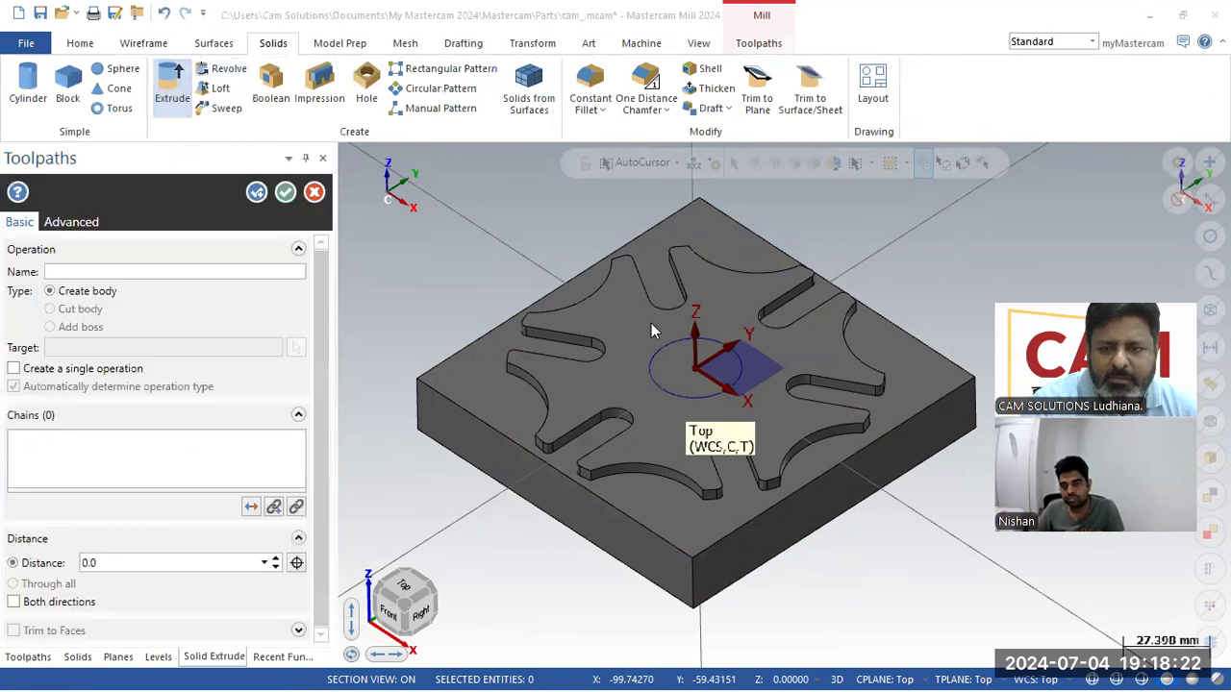
click(108, 628)
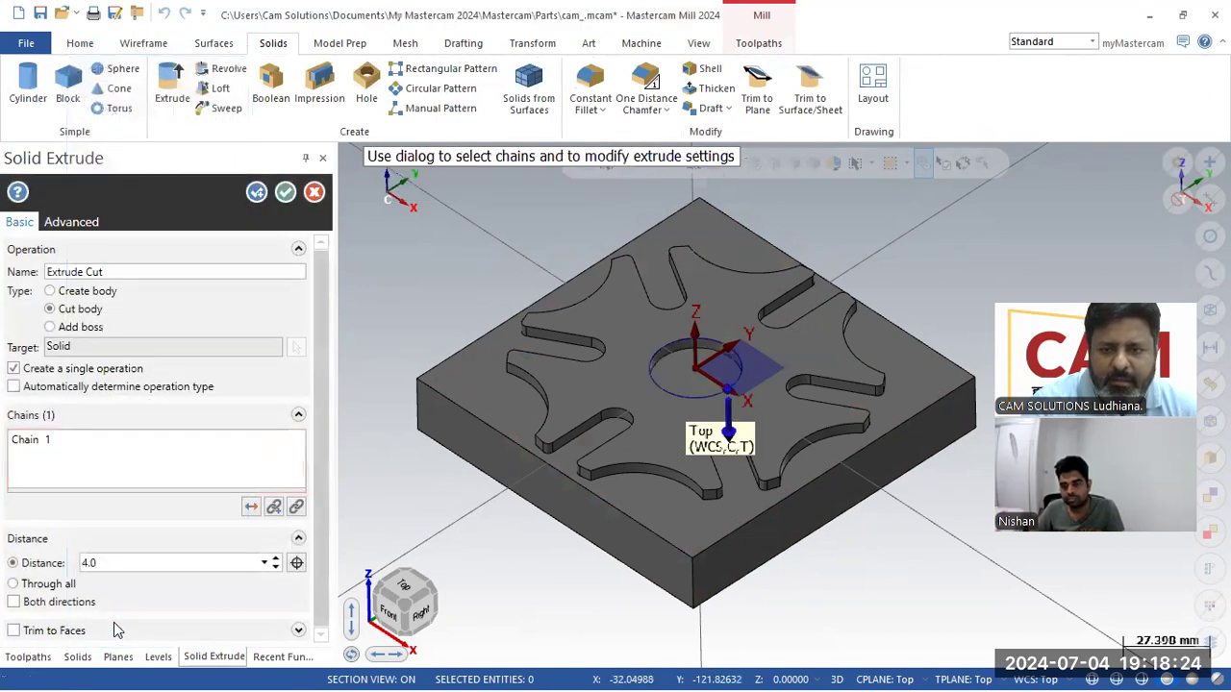
click(250, 507)
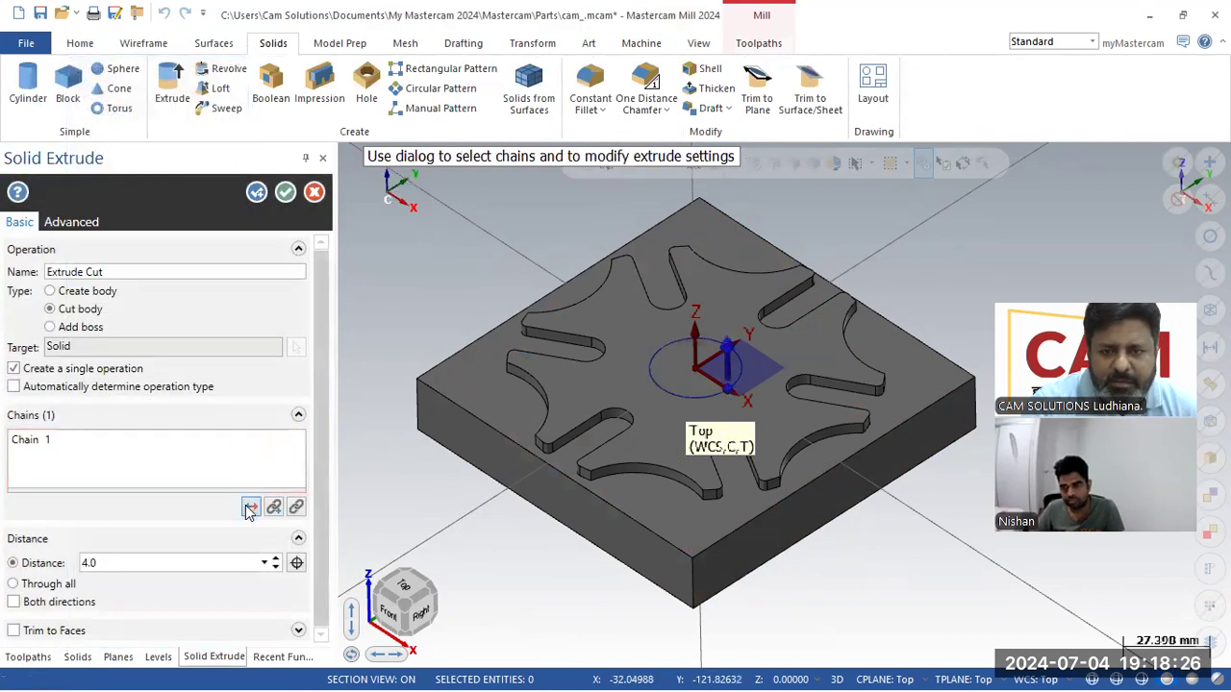
click(69, 329)
click(71, 291)
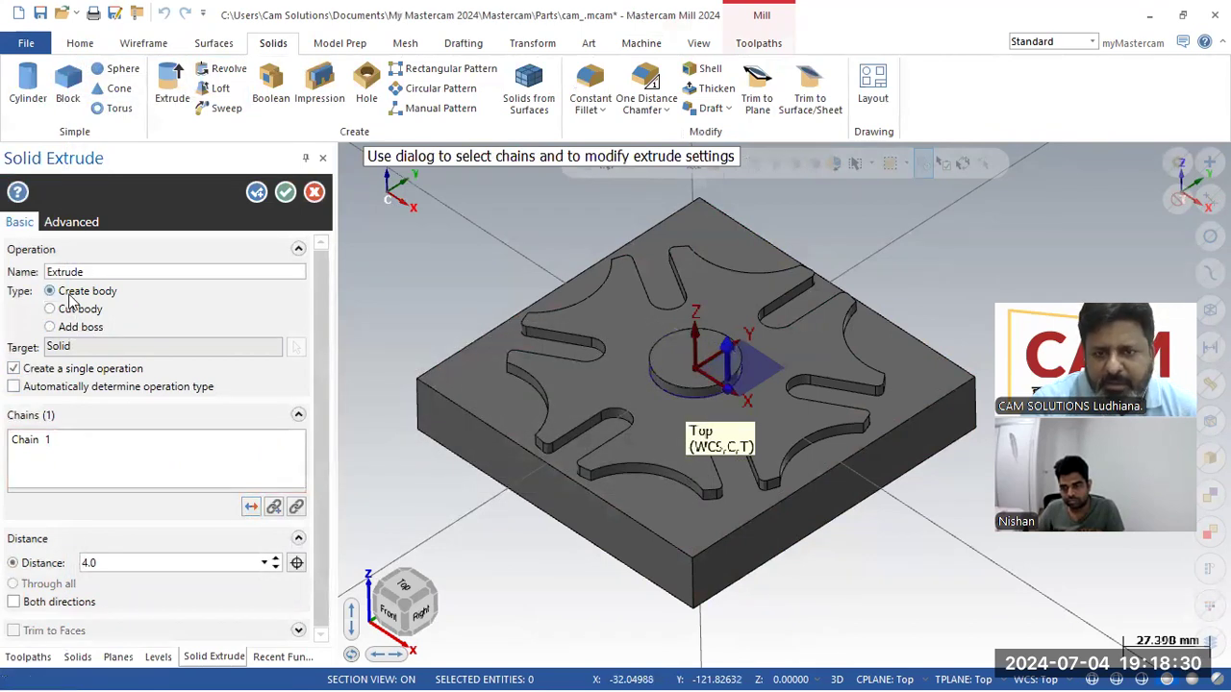
click(50, 327)
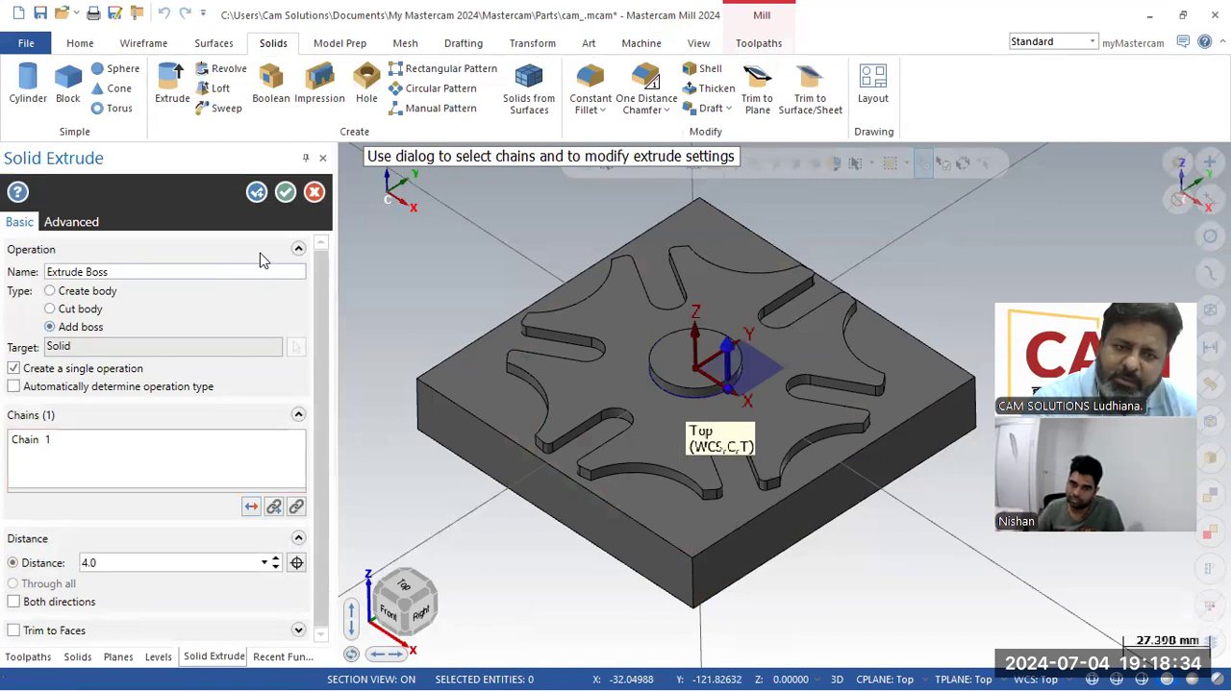
click(285, 192)
click(612, 371)
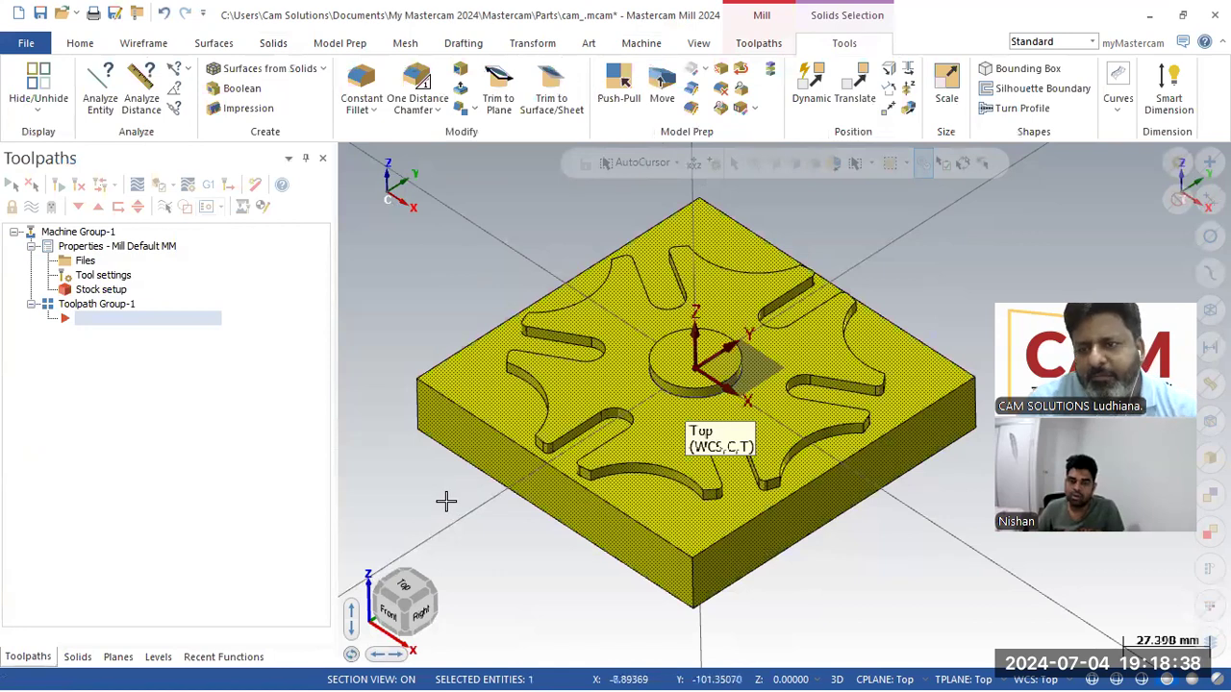
key(Escape)
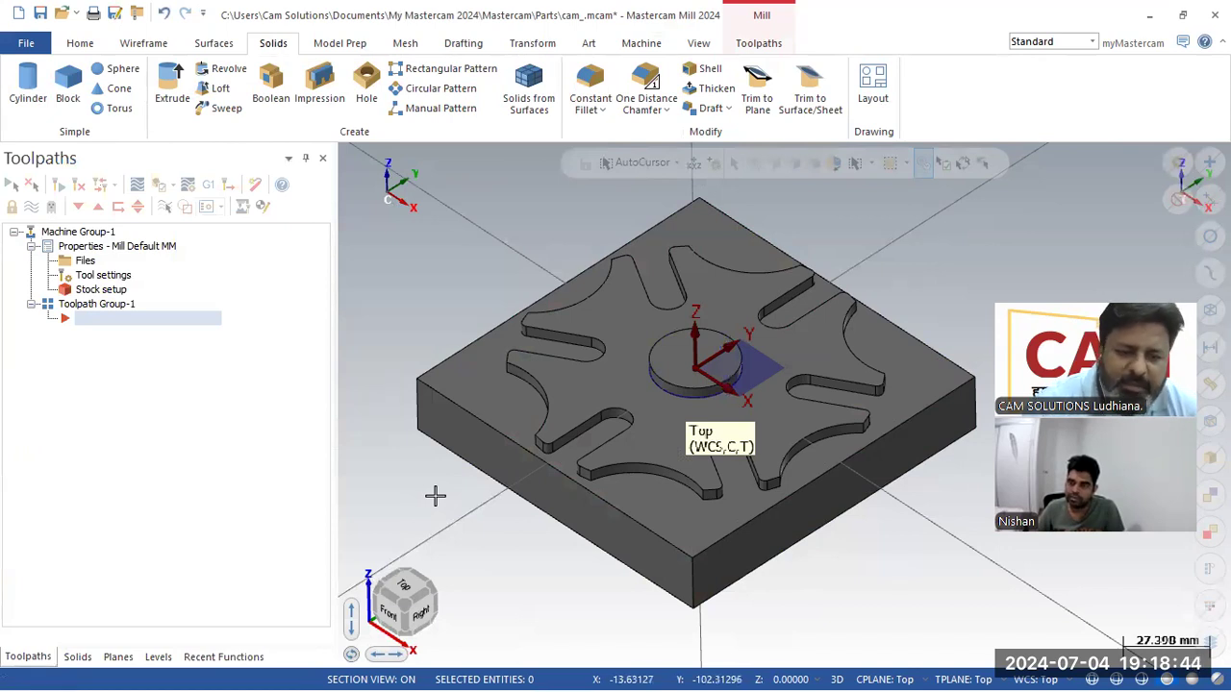
Delete the Extrude Boss operation from the solid's history and regenerate the solid
click(78, 658)
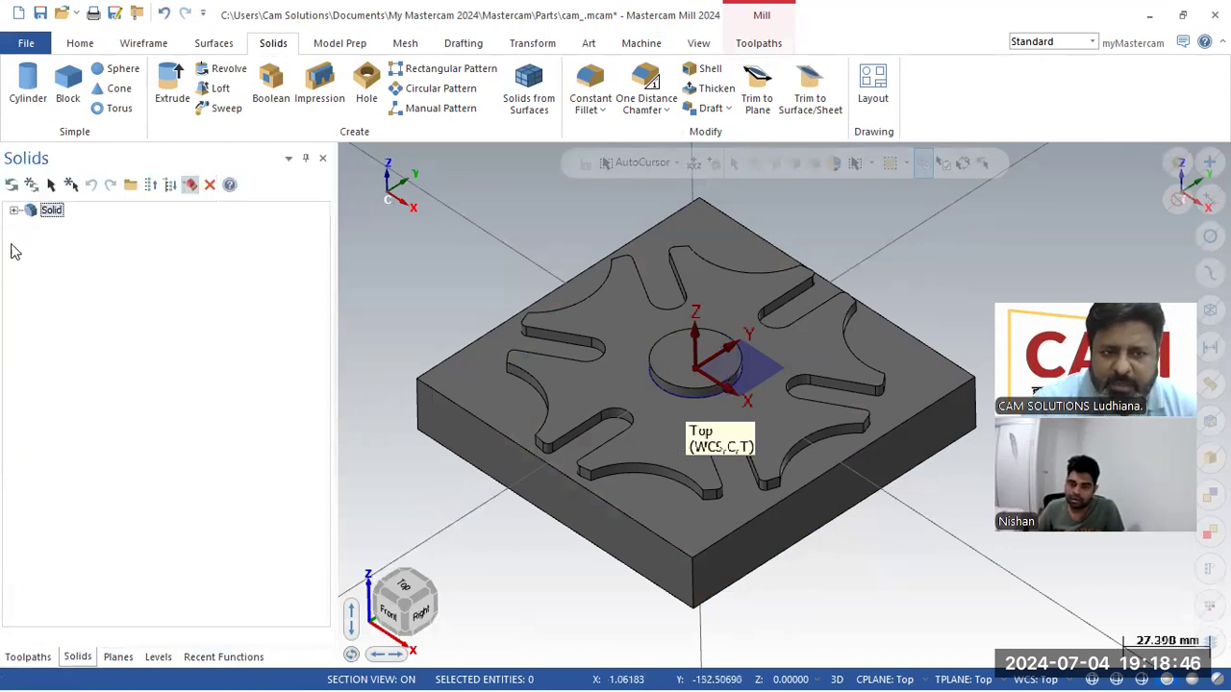
click(13, 211)
right_click(75, 253)
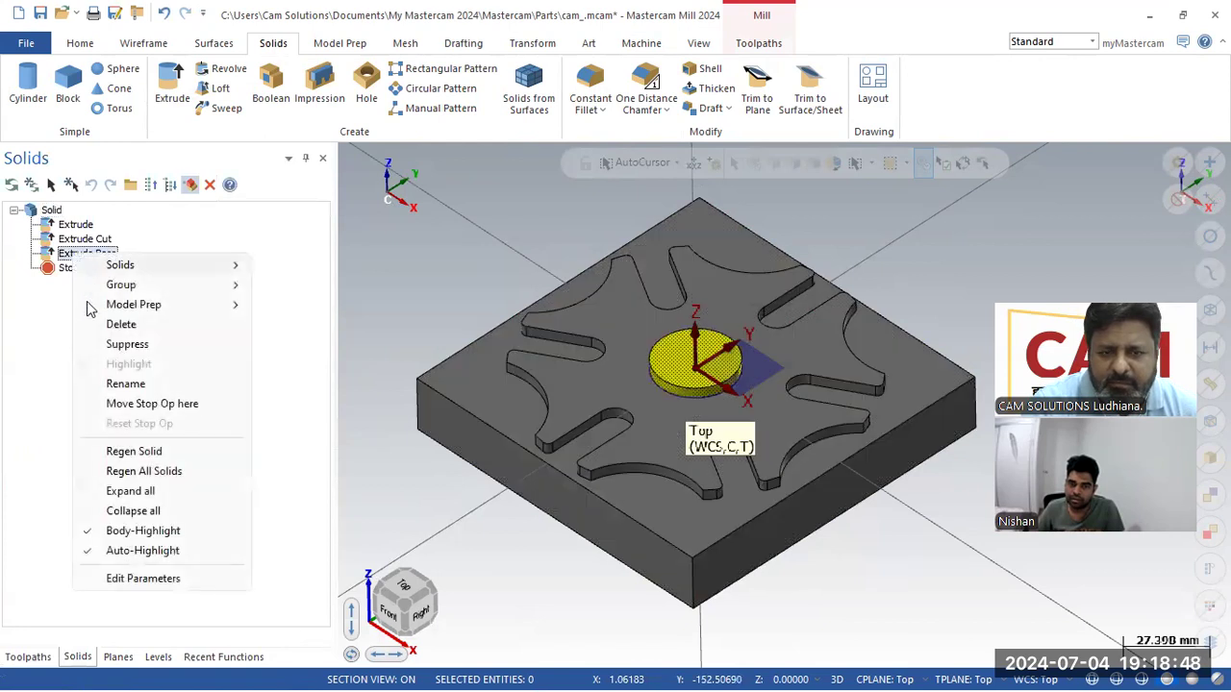
click(114, 325)
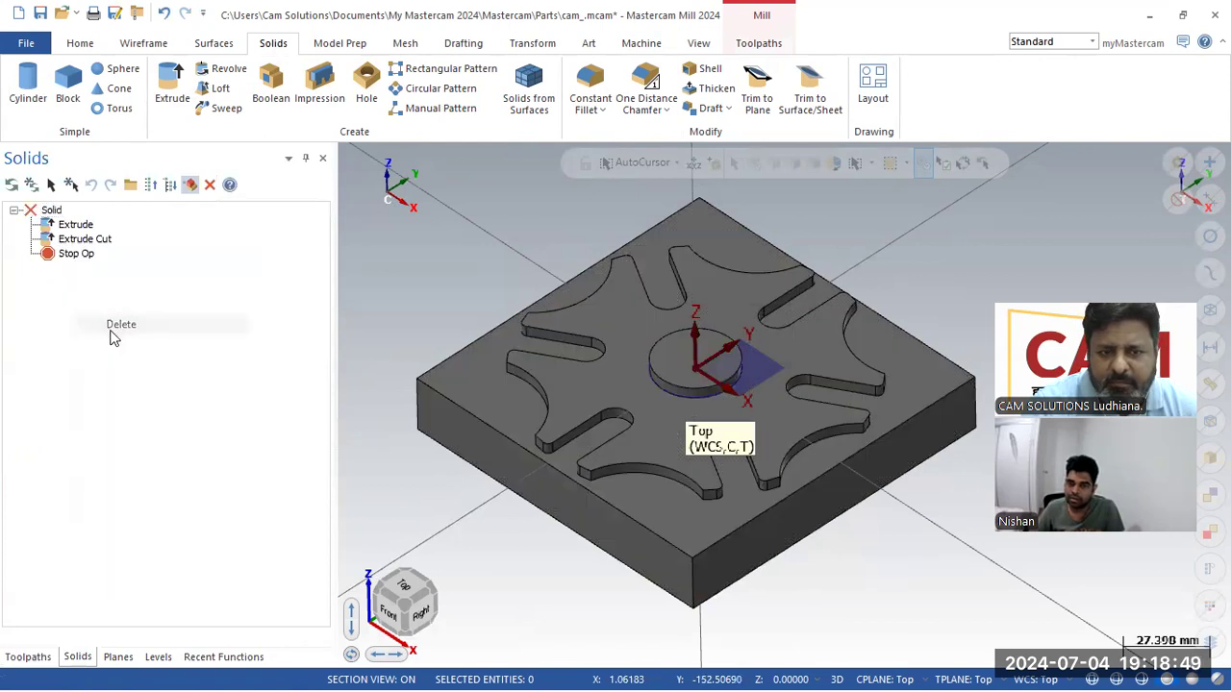
click(12, 185)
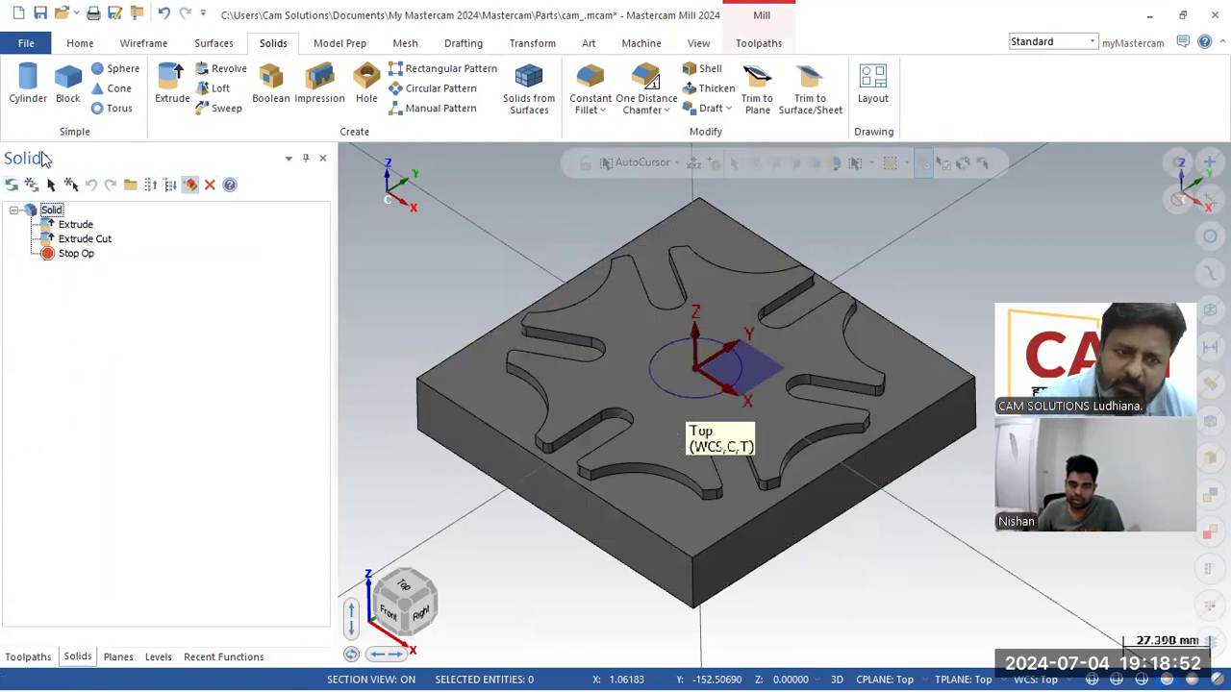
Highlight the remaining extrude operations and delete the circle at the centre of the part
click(75, 224)
click(85, 240)
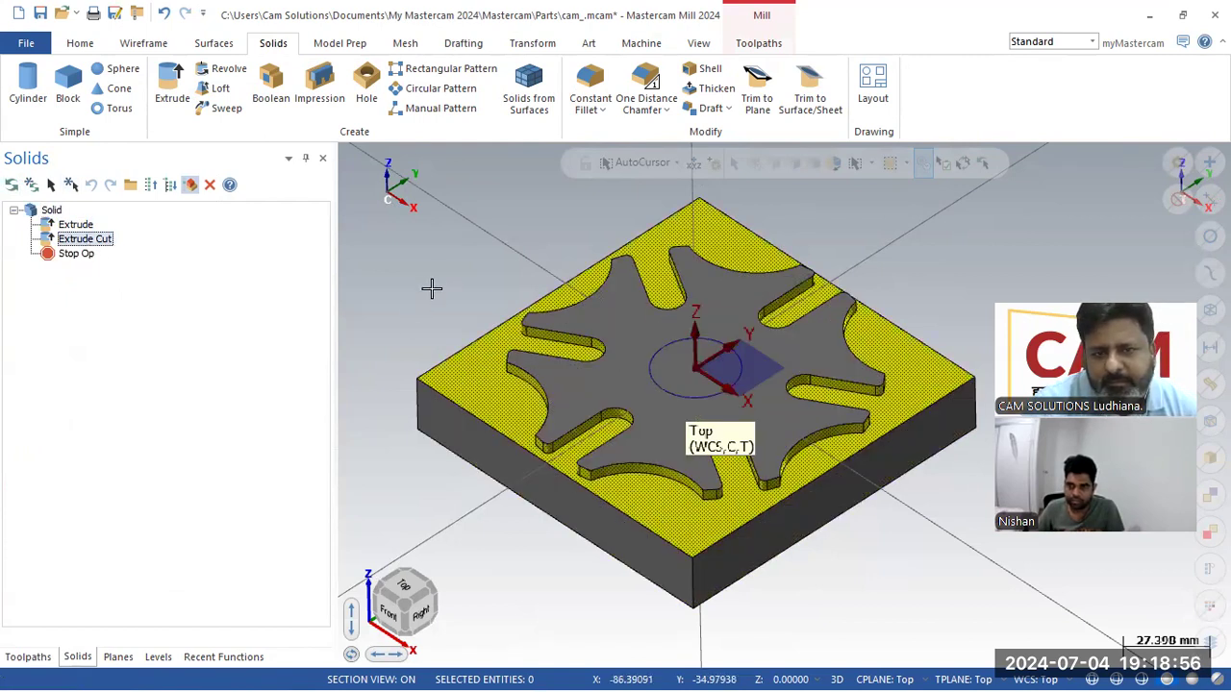
click(643, 359)
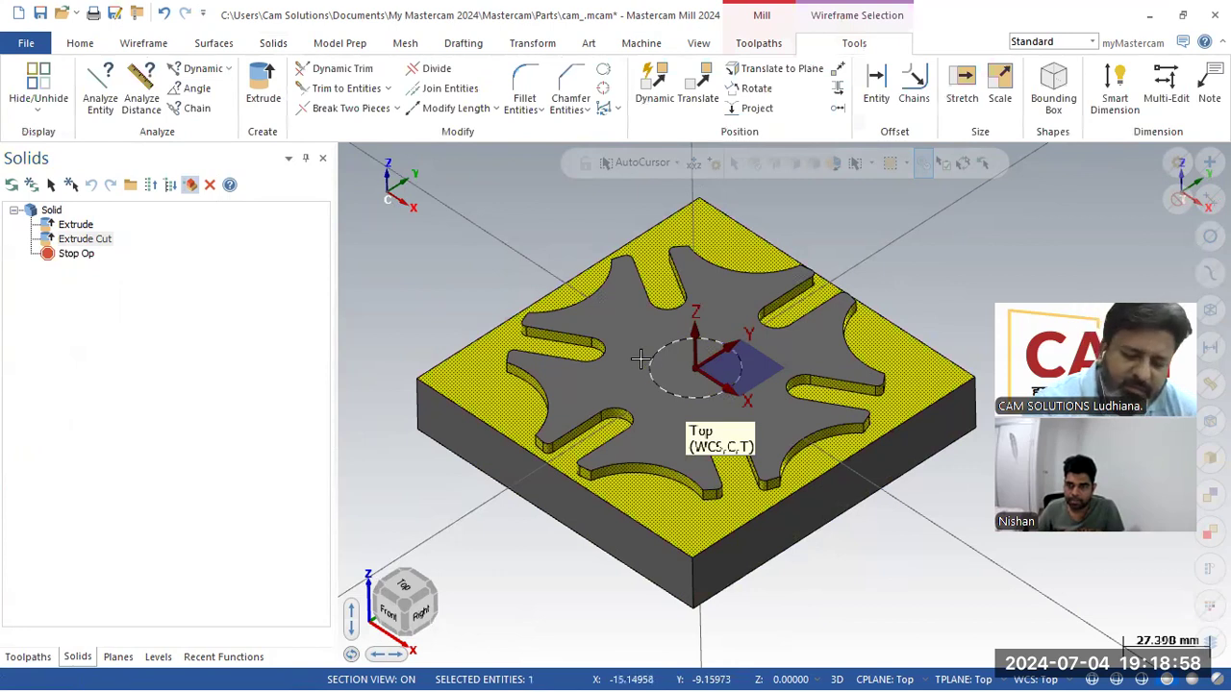
key(Escape)
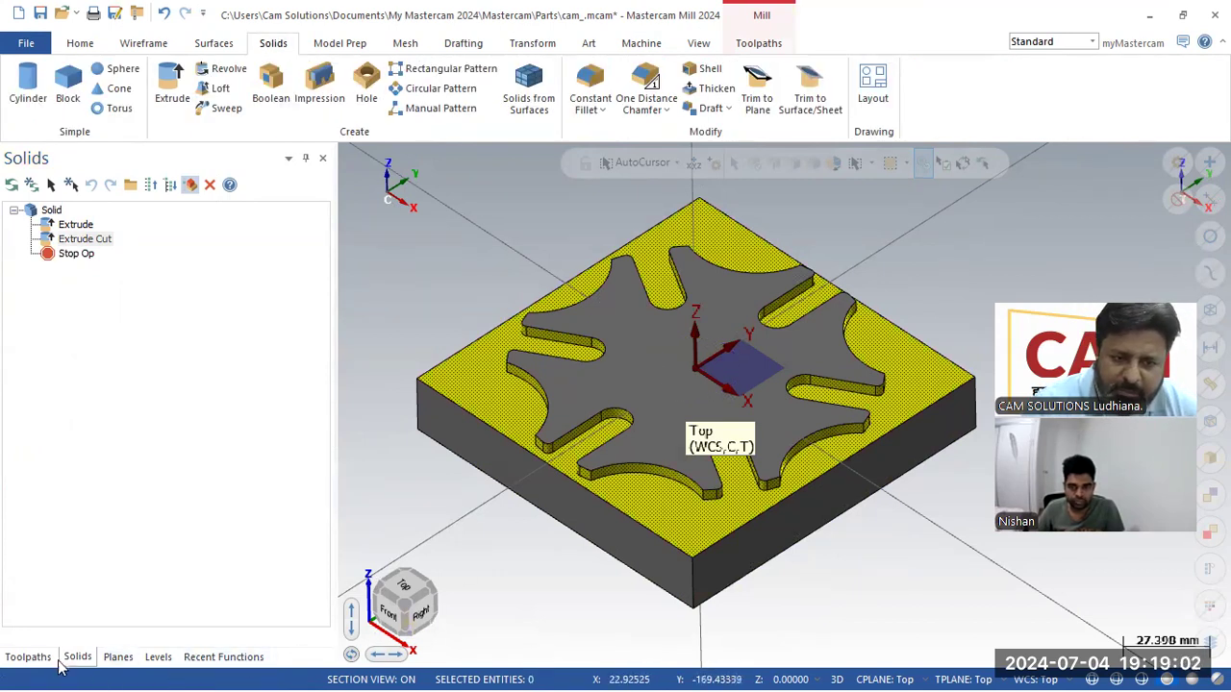
Start a 2D Area Mill toolpath in Toolpath Group-1
click(28, 657)
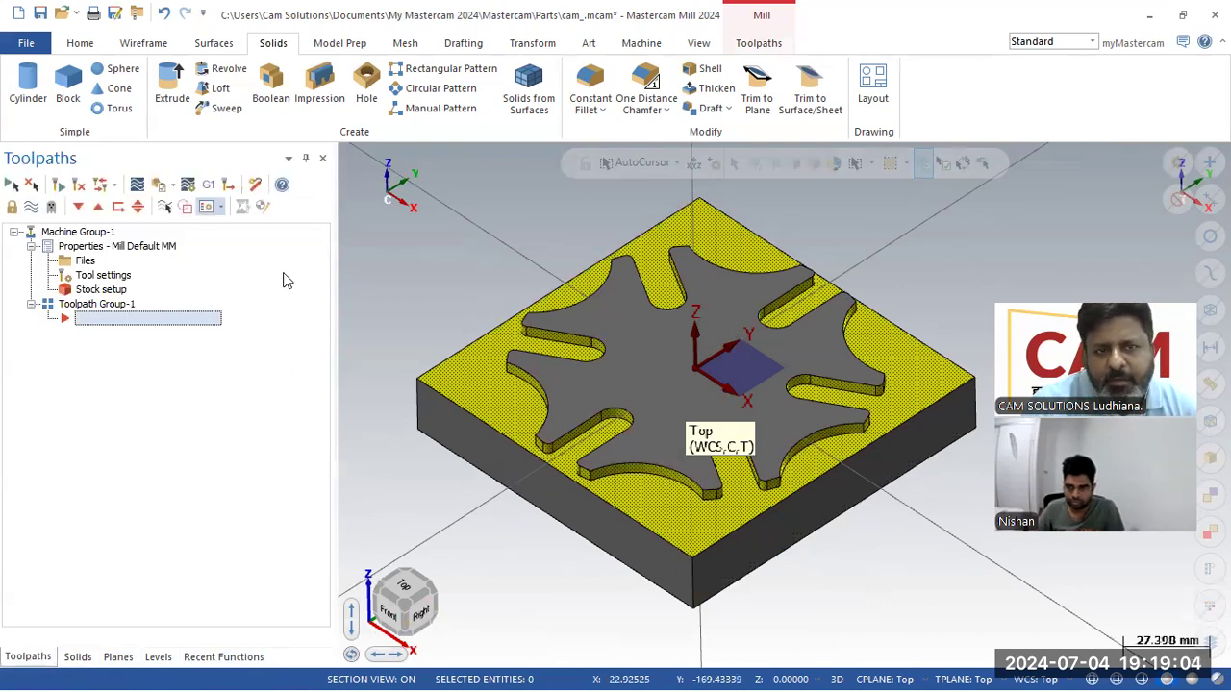
click(759, 43)
click(287, 115)
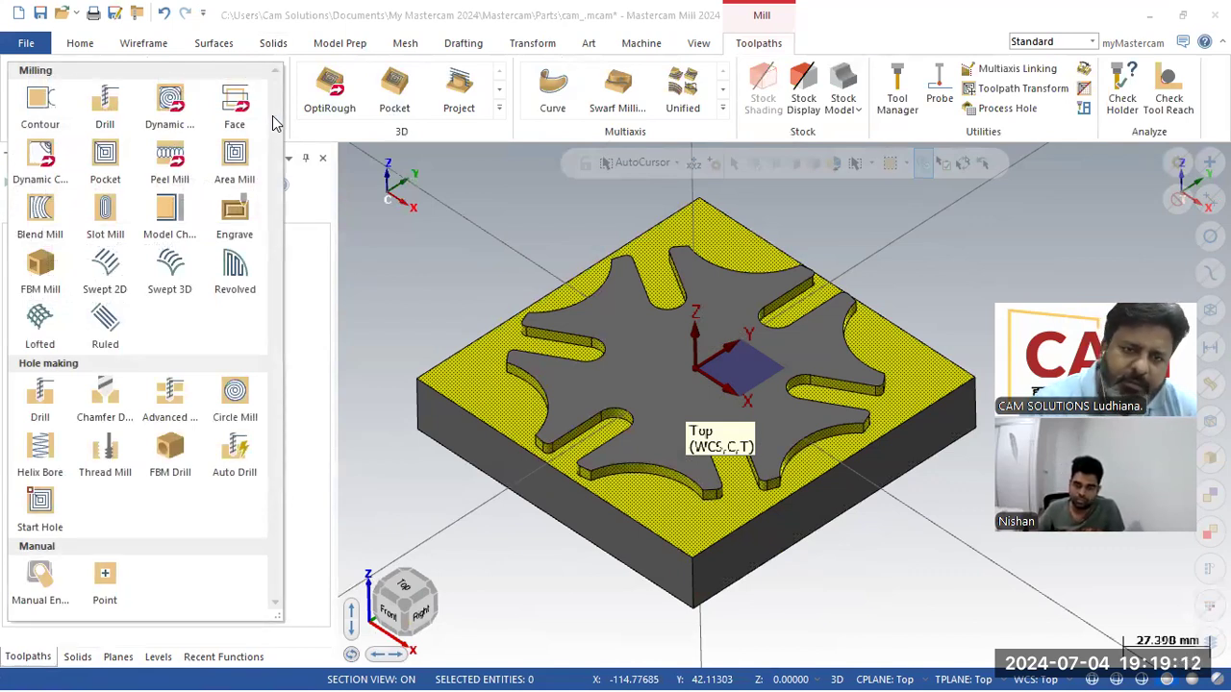
click(233, 173)
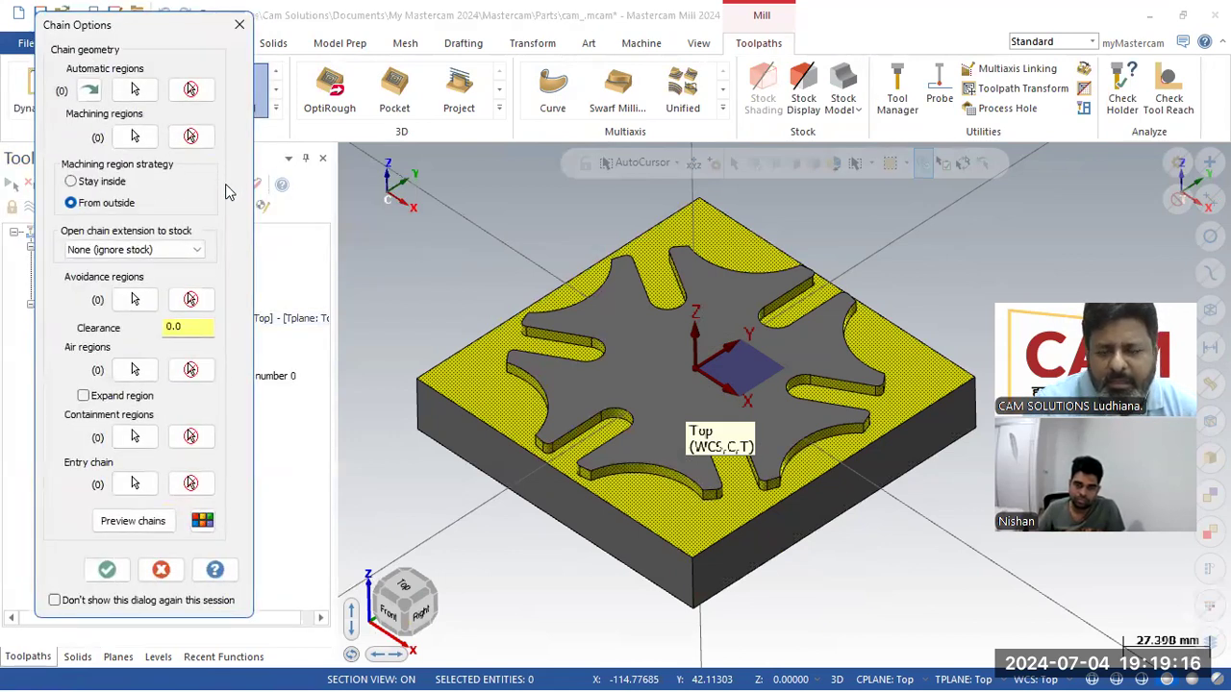
Try the slotted profile's edge loop as the machining region, preview the chains and clear the region
click(135, 135)
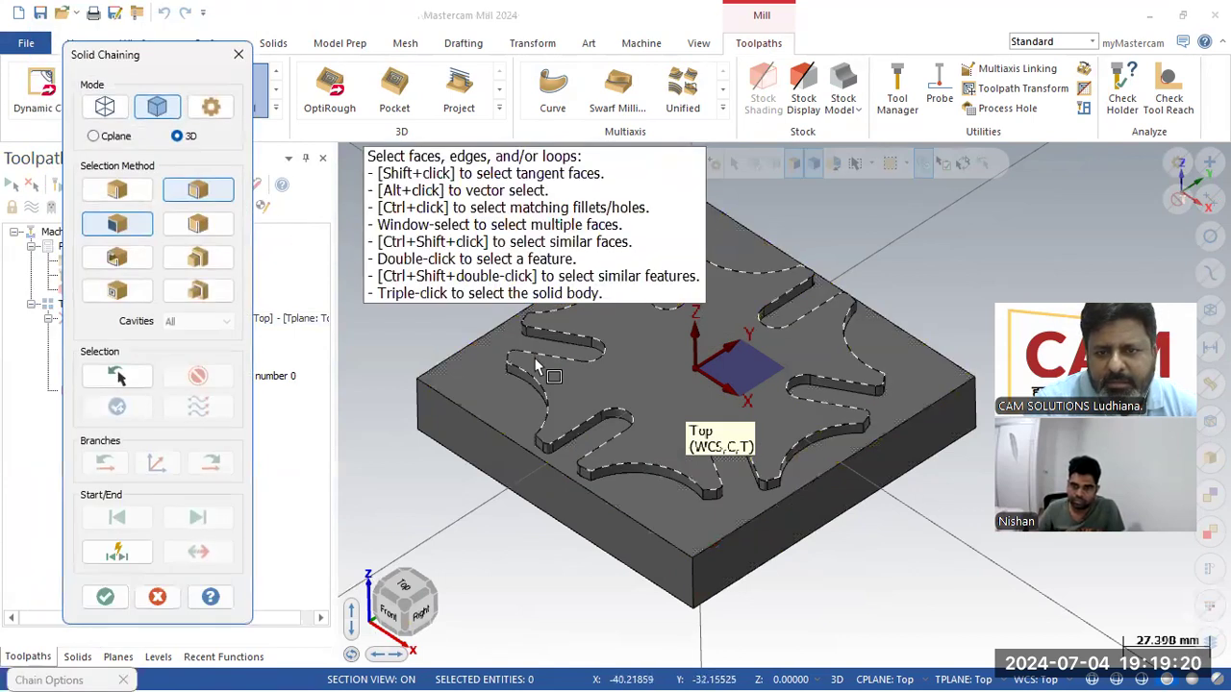
click(539, 366)
click(107, 596)
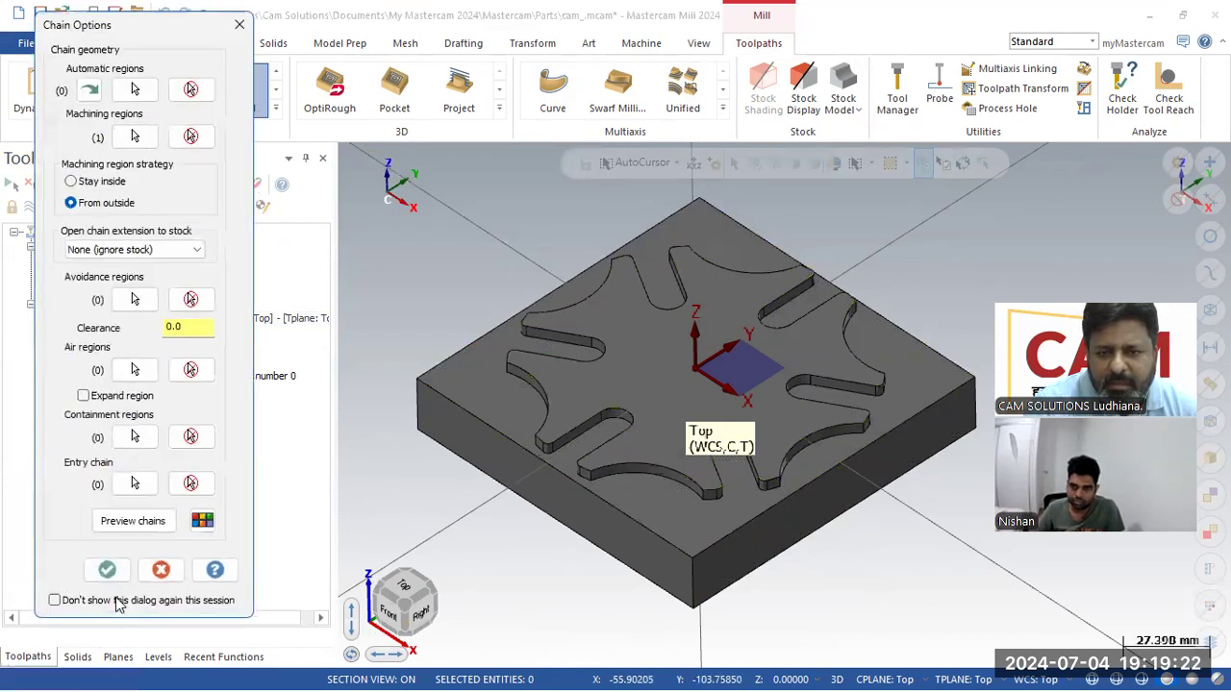
click(134, 524)
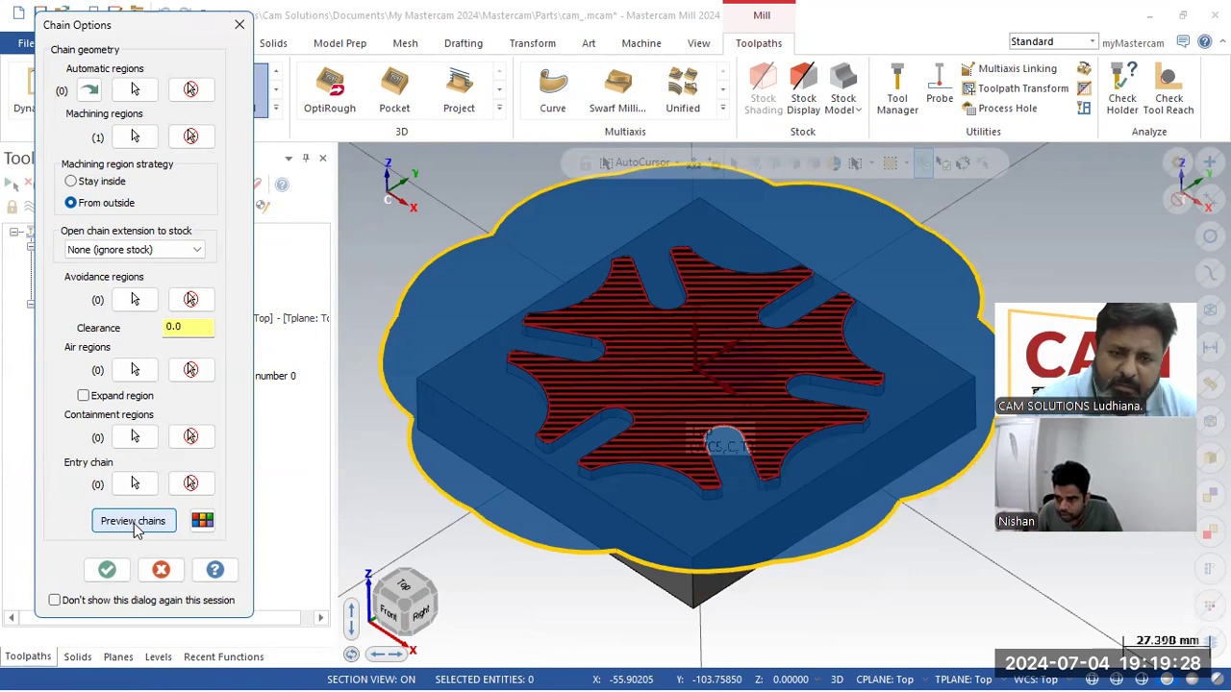
click(190, 135)
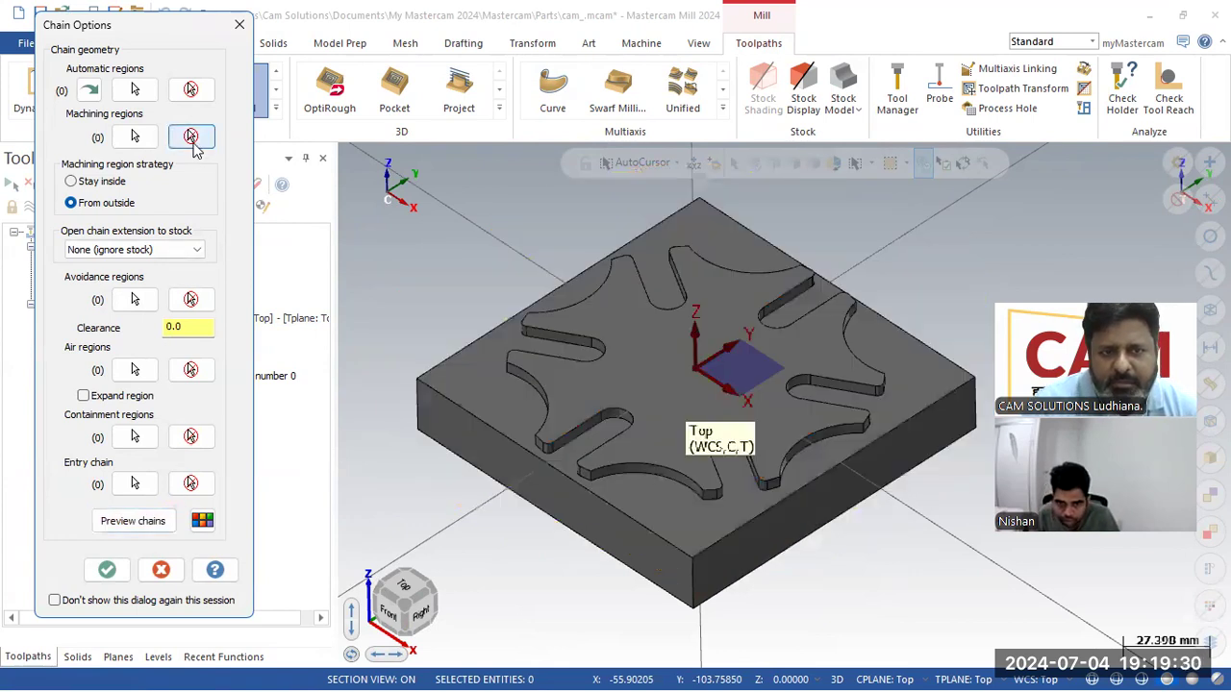
Set the stepped floor face as the machining region and the slotted profile loop as the avoidance region, preview the chains and accept them
click(134, 139)
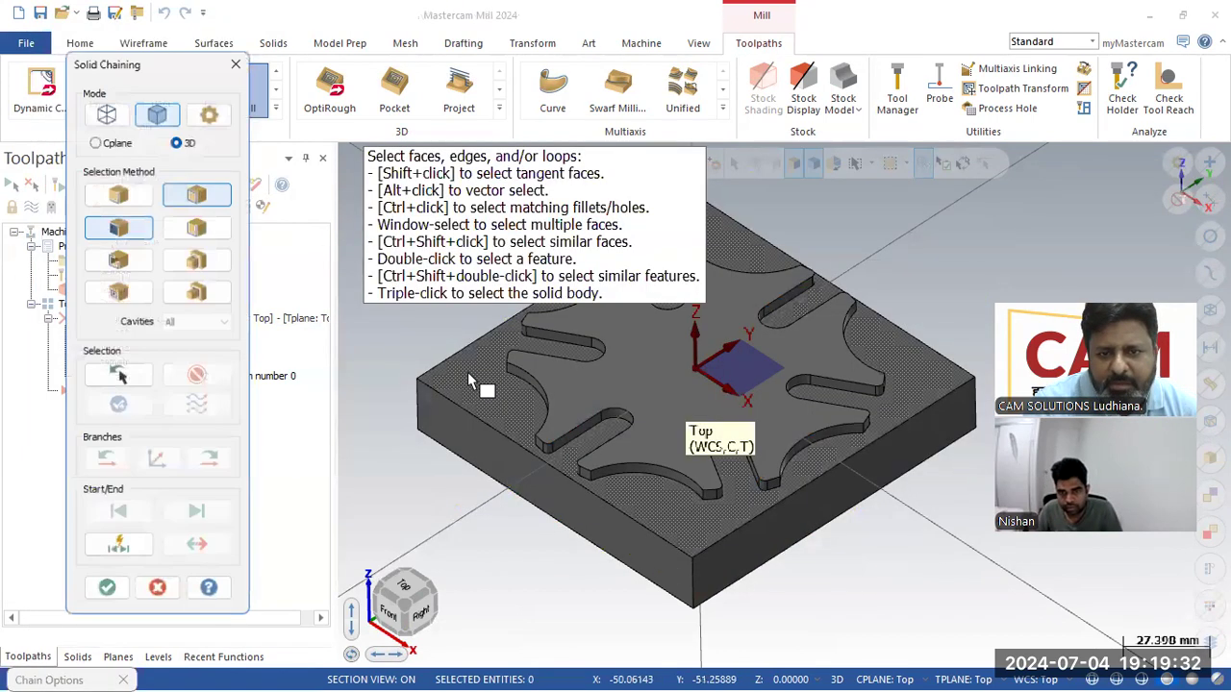
click(104, 597)
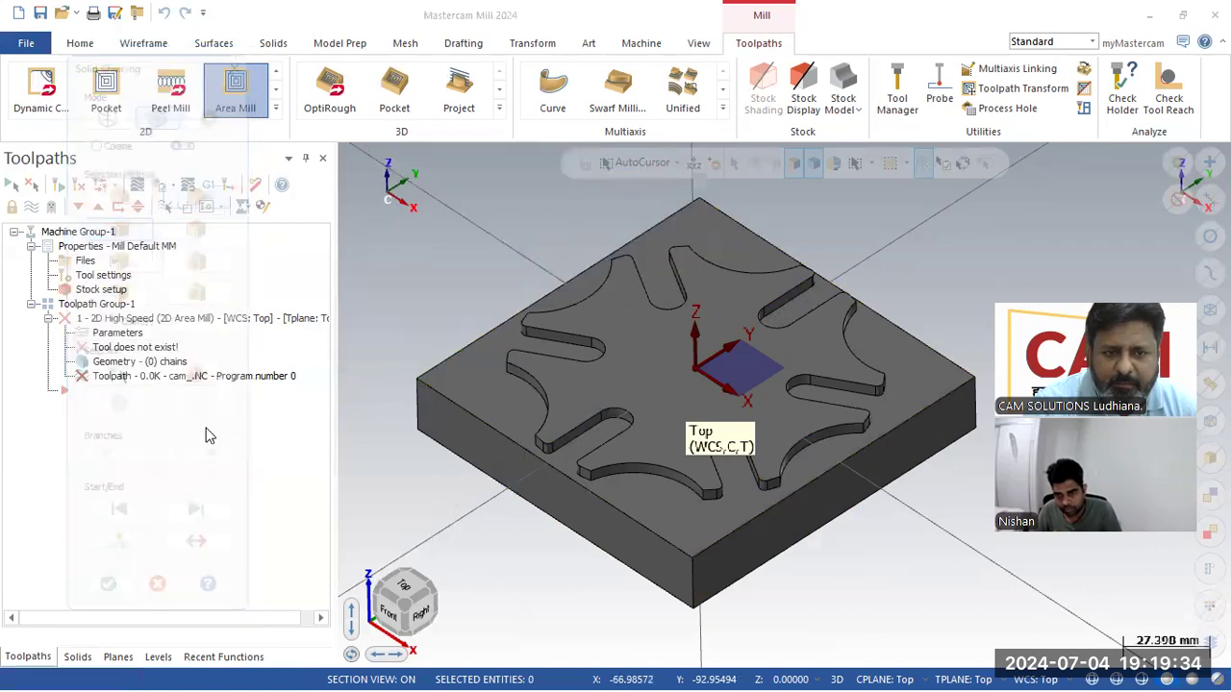
click(134, 299)
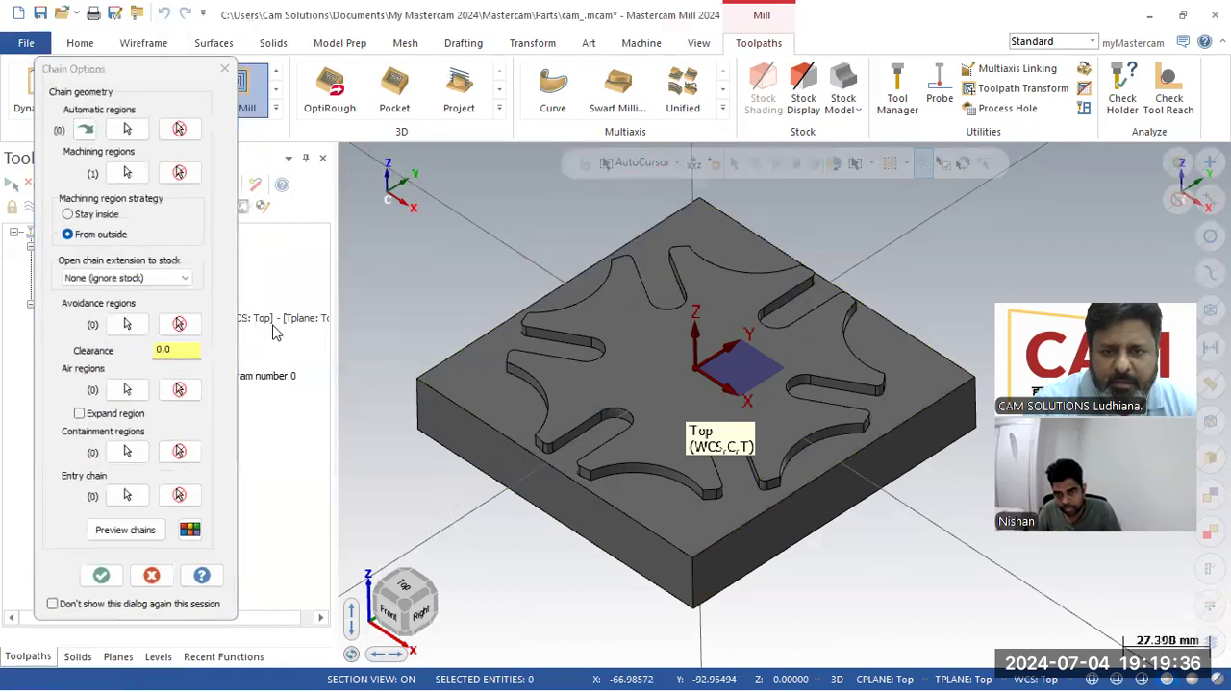
click(537, 358)
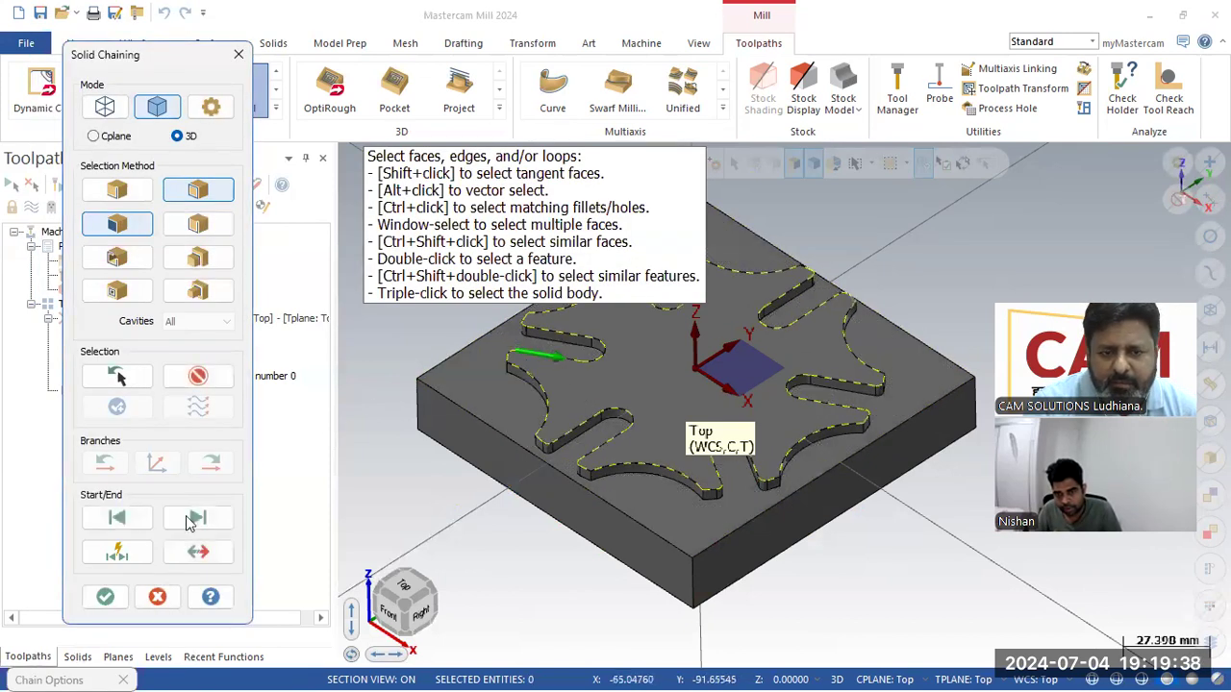
click(105, 597)
click(149, 520)
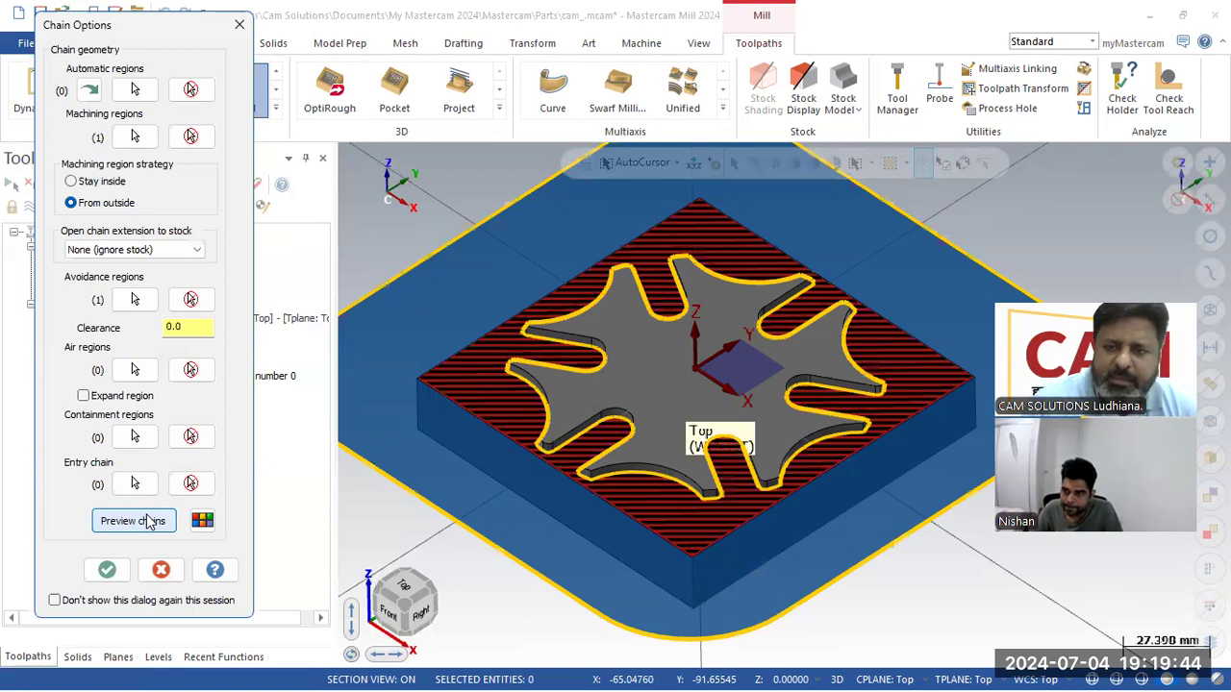
click(106, 571)
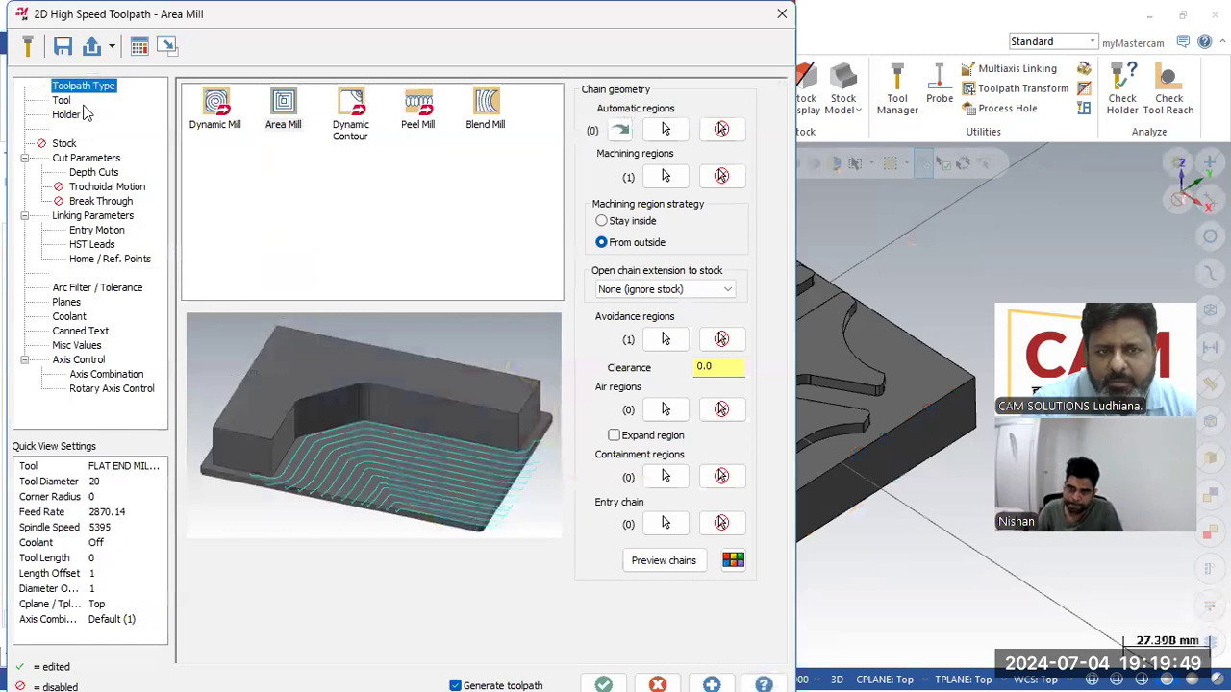
Assign tool 216, FLAT END MILL - 6, from the Mill_mm tool library to the Area Mill toolpath
click(66, 102)
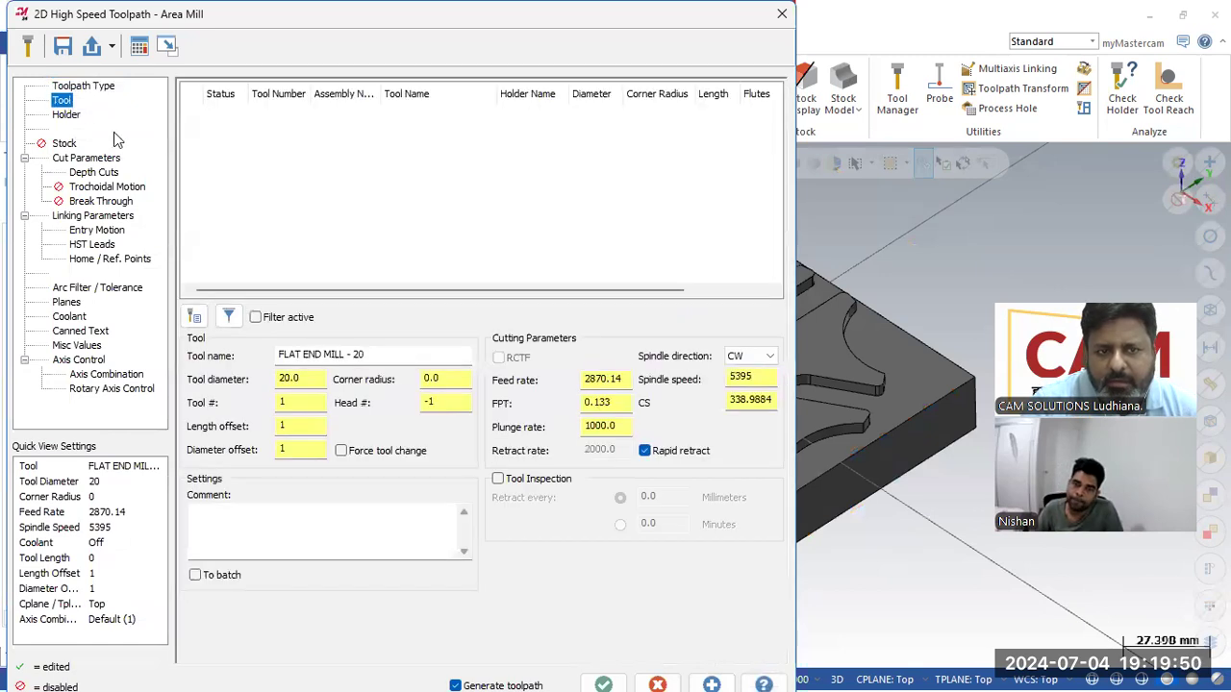
click(195, 319)
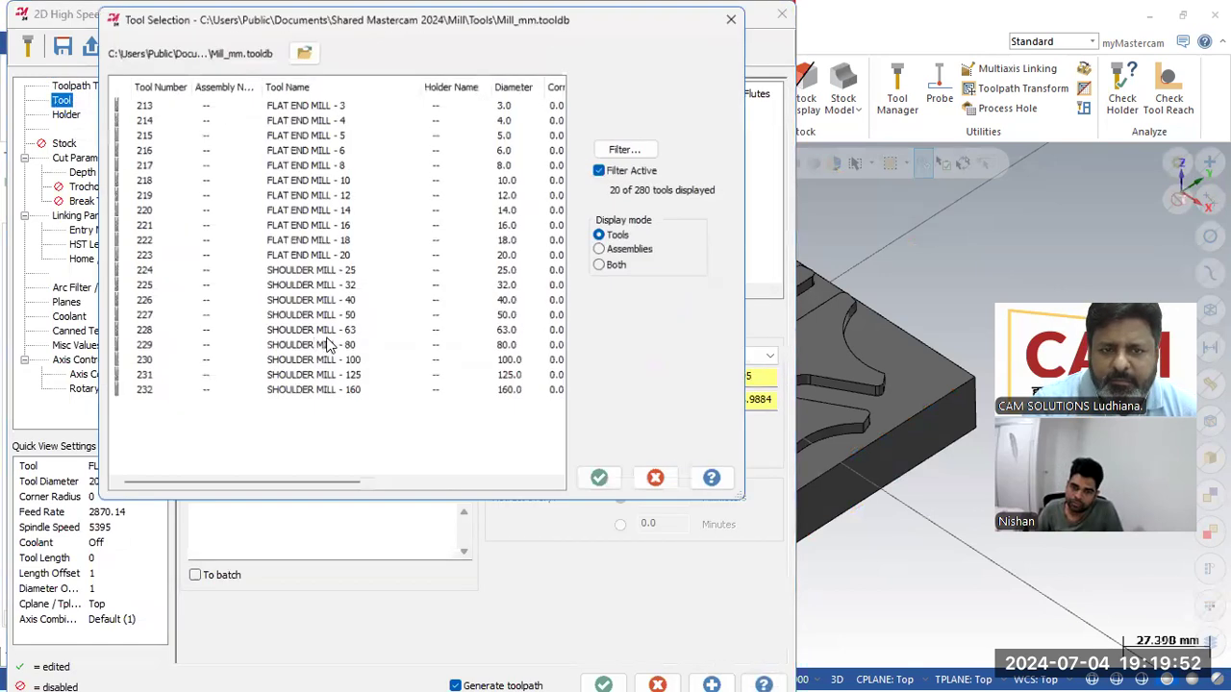
click(341, 182)
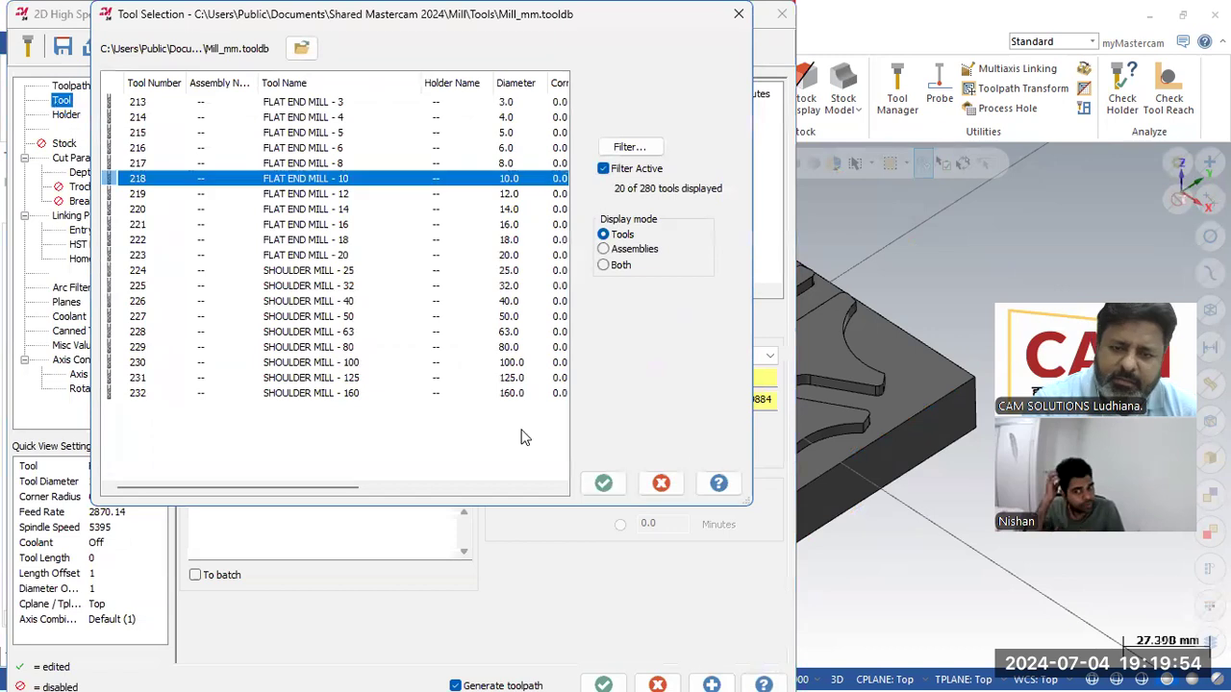
click(298, 148)
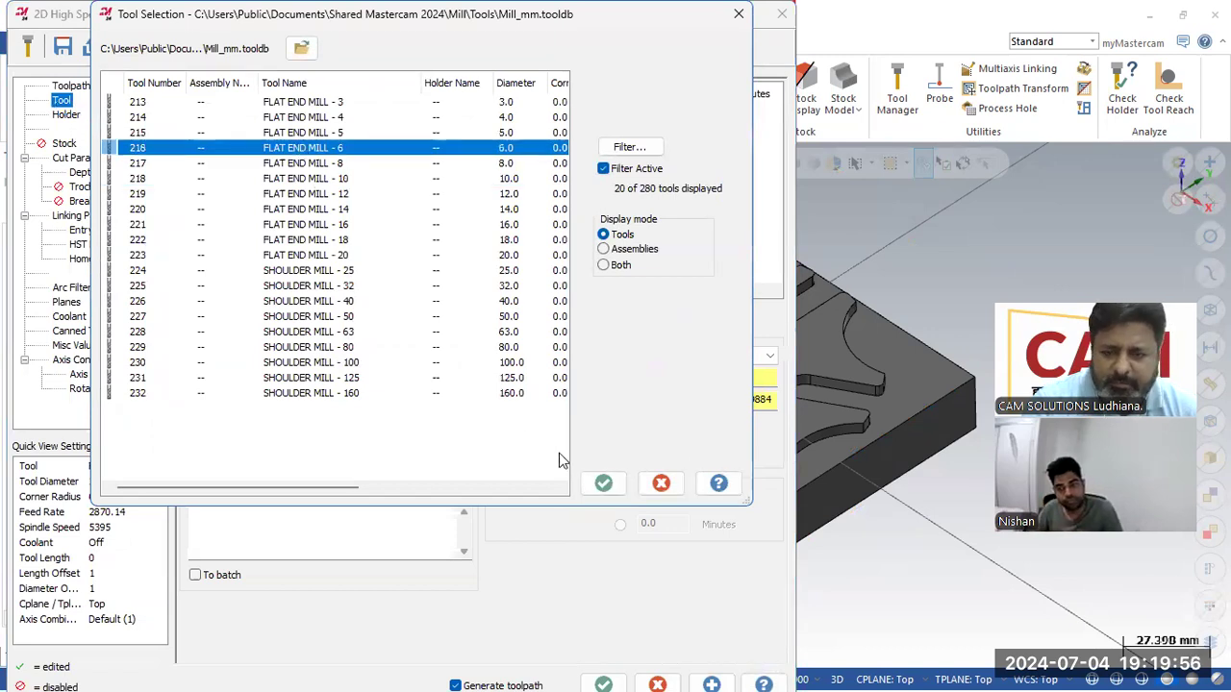
click(603, 483)
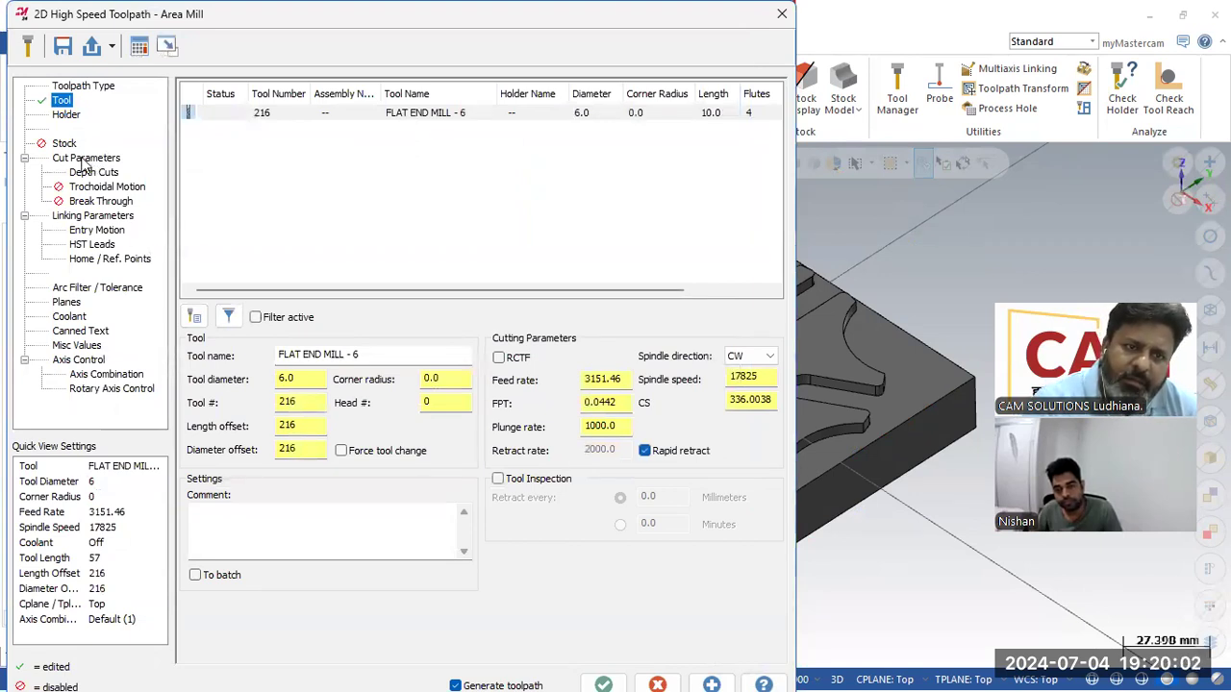
Set the Area Mill stock to leave on walls to 0.1 in the cut parameters
click(96, 87)
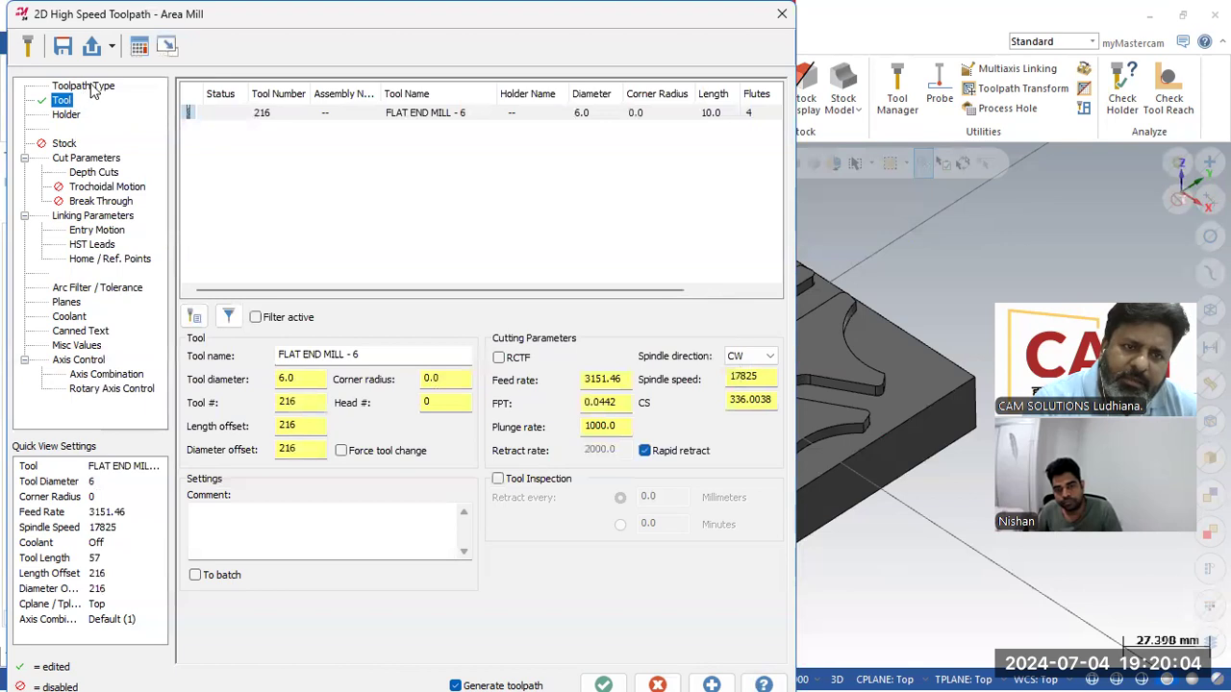
click(86, 159)
double_click(346, 419)
text(.)
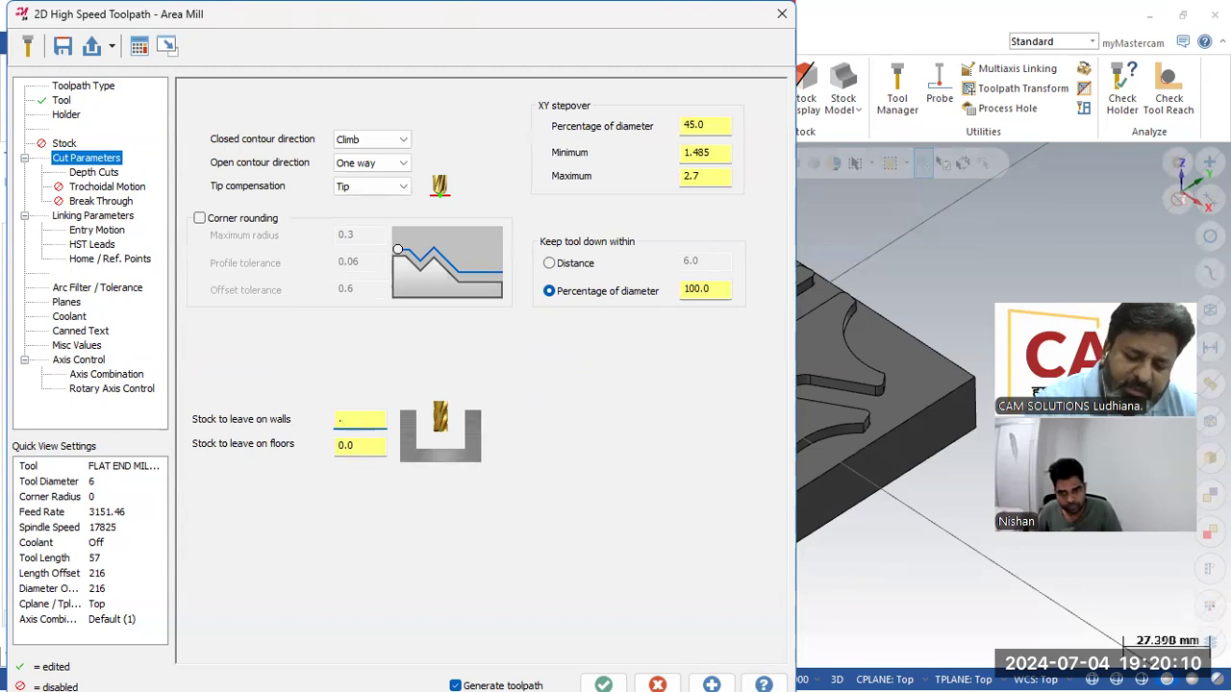
text(1)
key(Return)
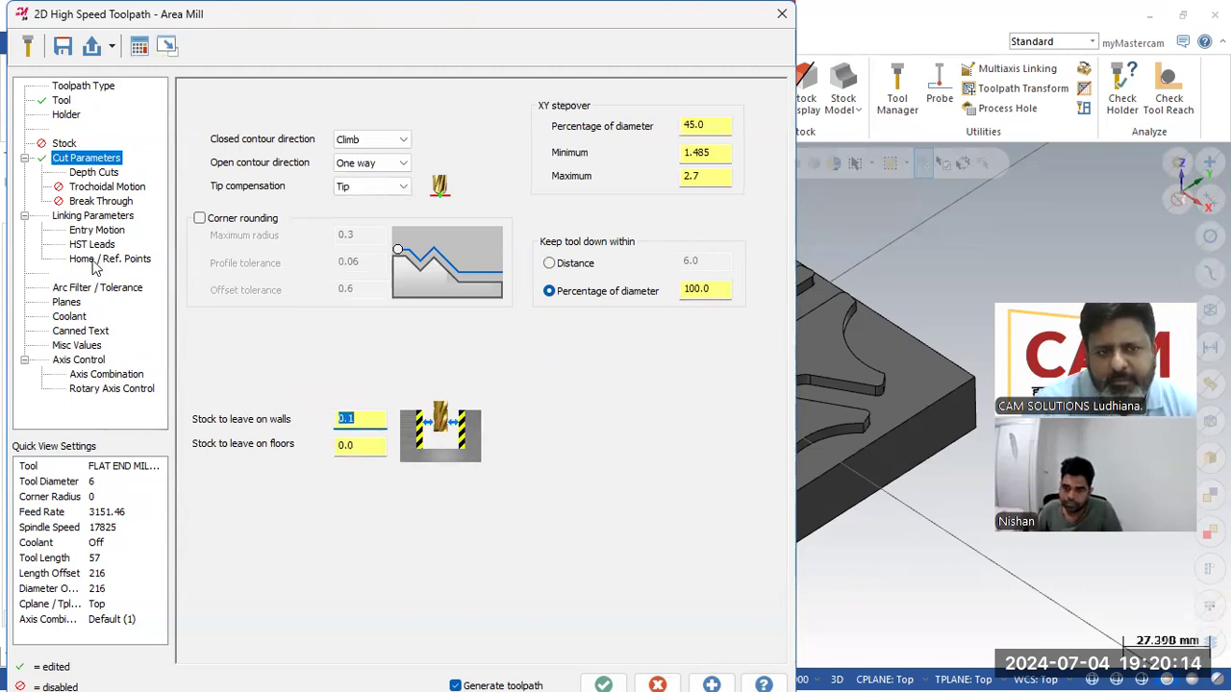
Review the depth cuts and linking parameters, keeping the depth at -4.0, and accept the settings to generate the Area Mill toolpath
click(94, 172)
double_click(356, 112)
click(92, 215)
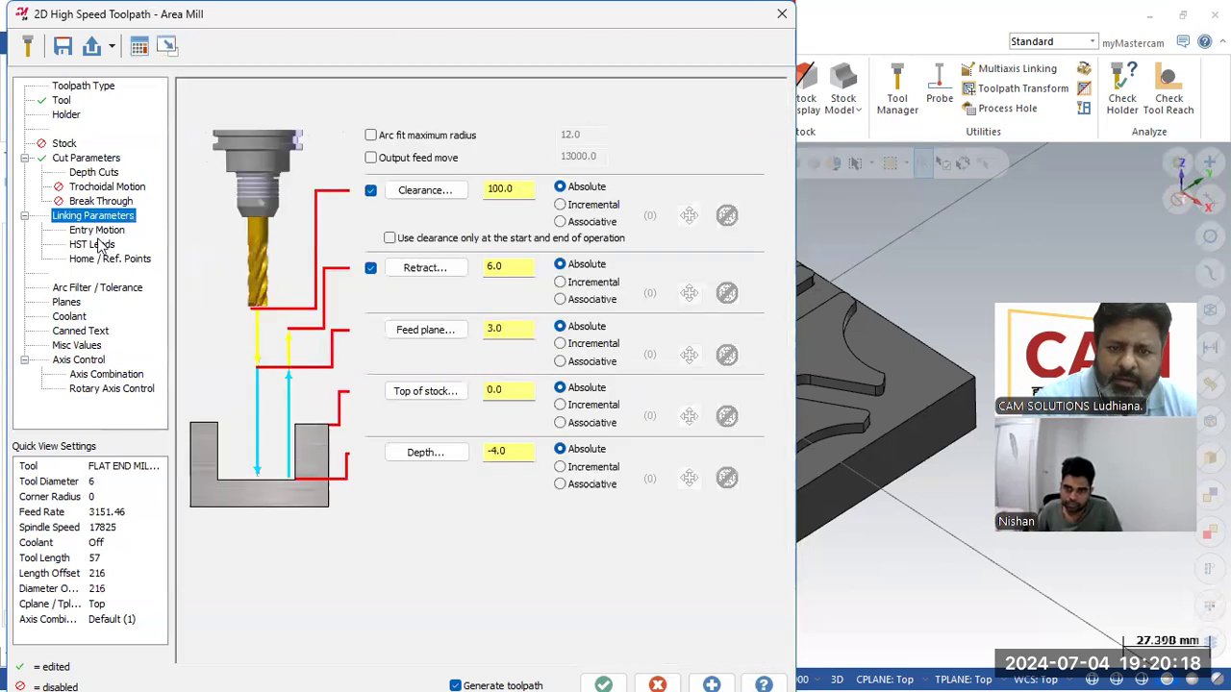
click(514, 450)
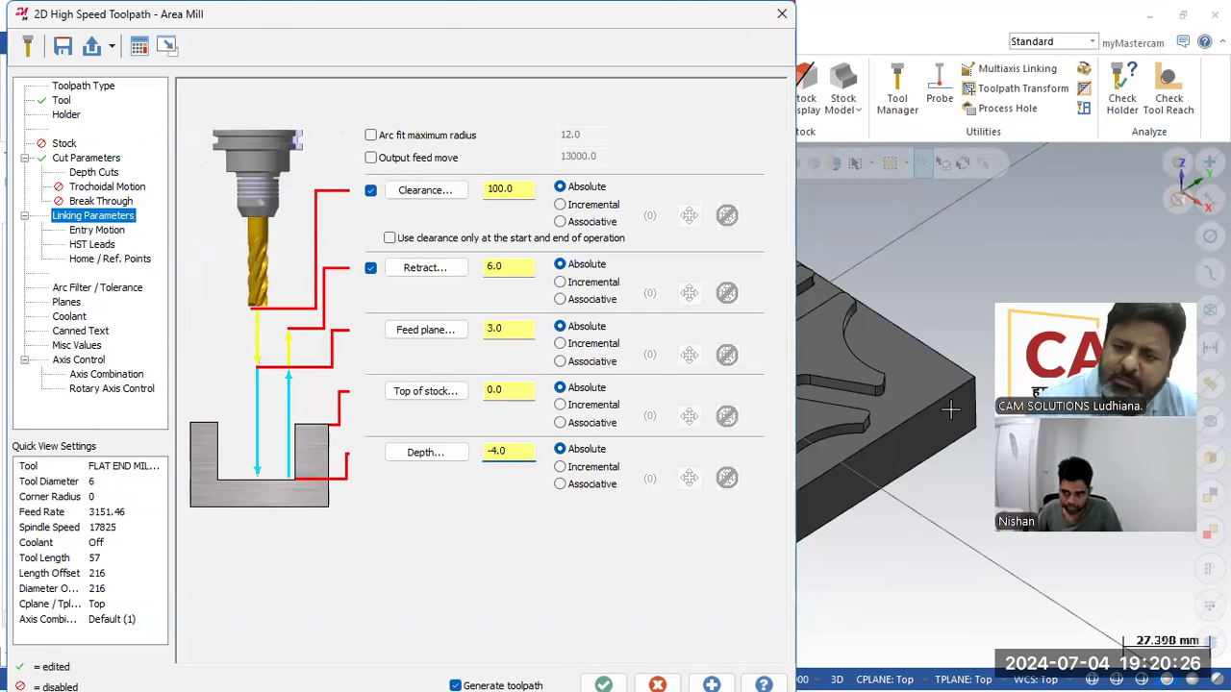
click(596, 670)
click(604, 670)
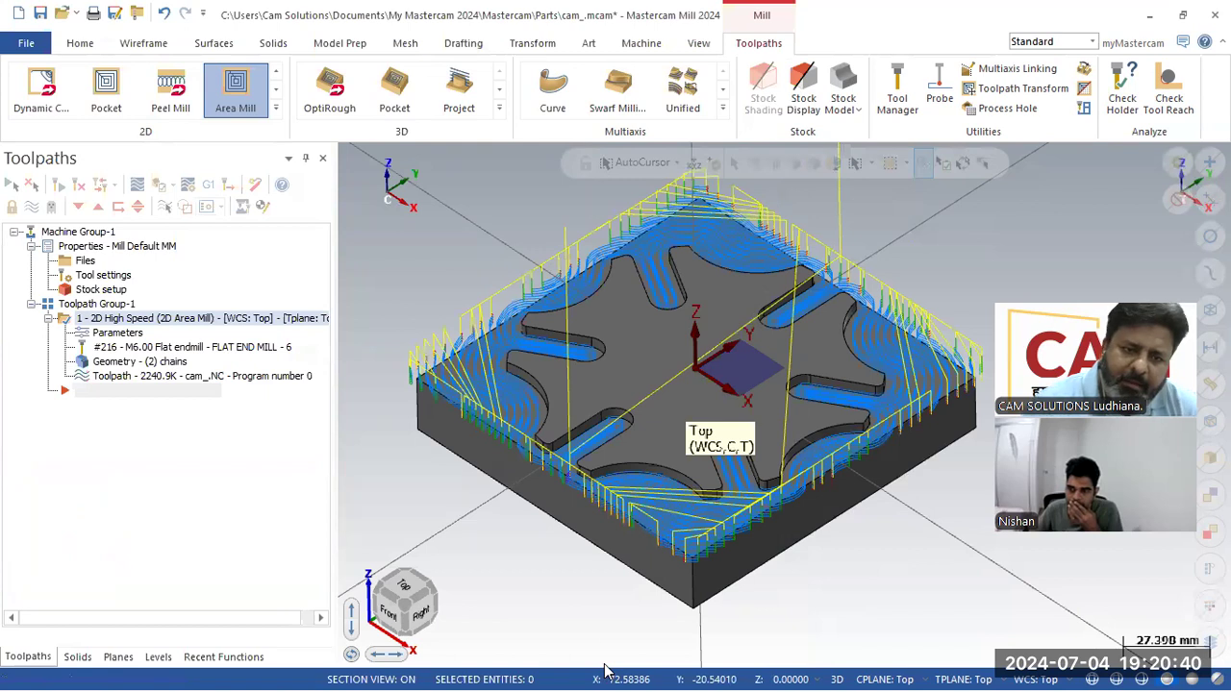
Backplot the Area Mill toolpath and check its starting stock in the verify simulation
click(137, 379)
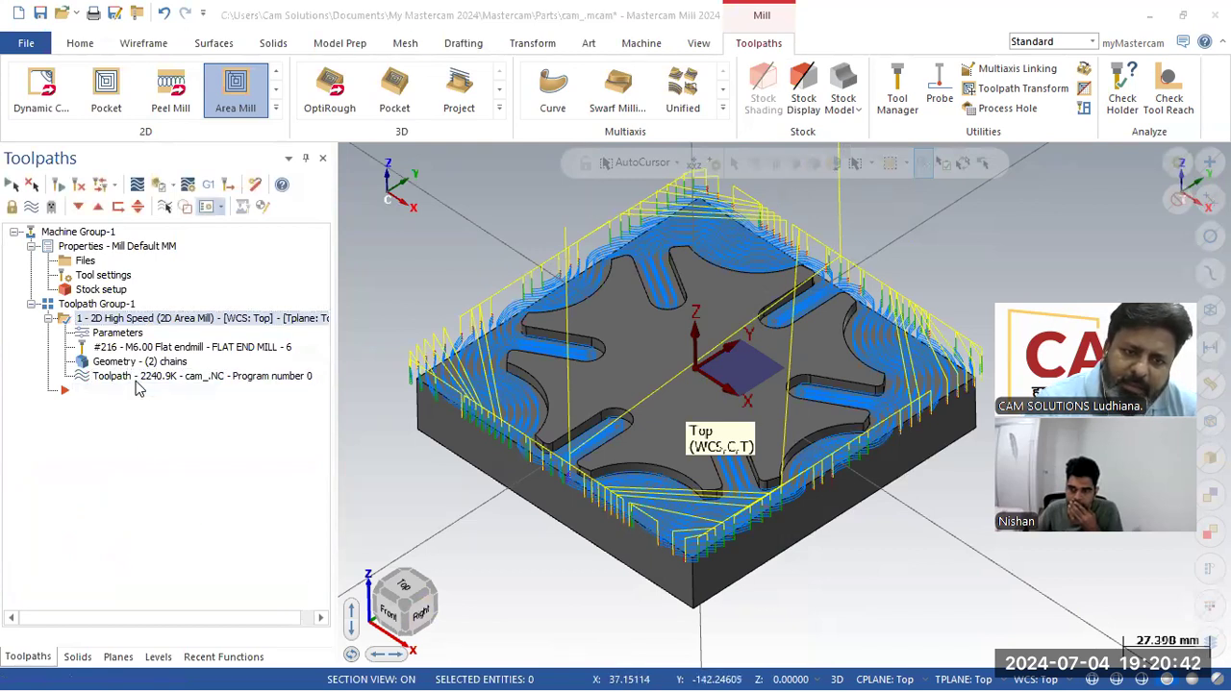
click(348, 154)
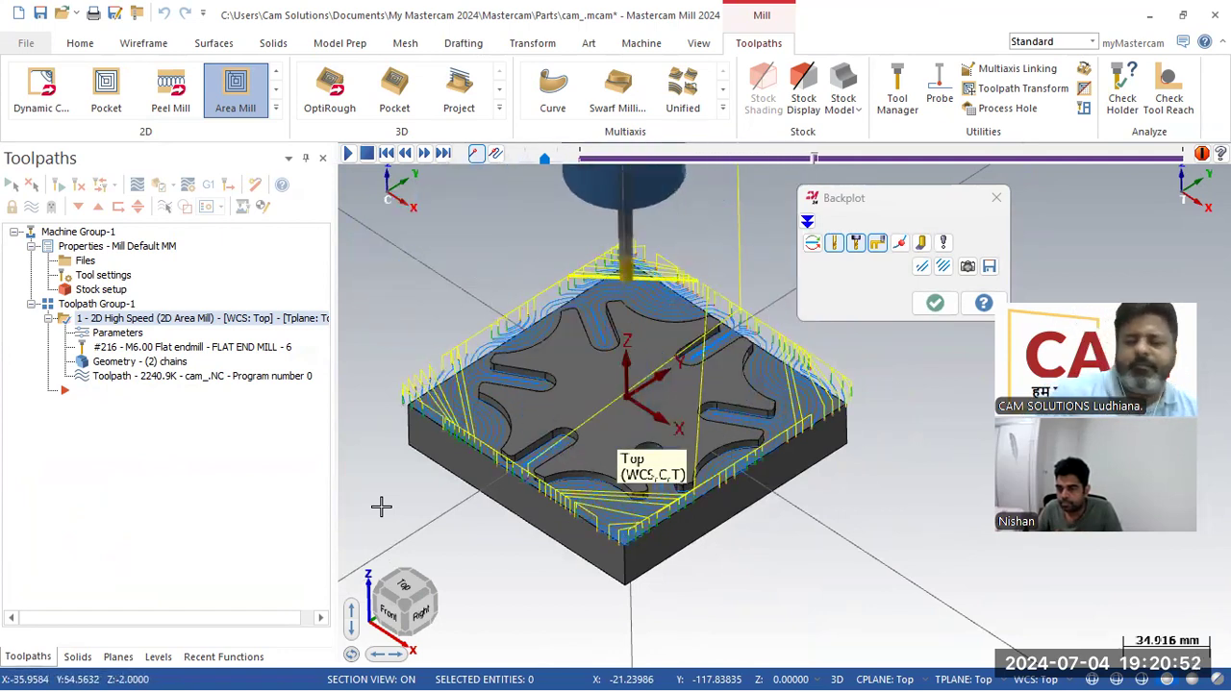
click(930, 303)
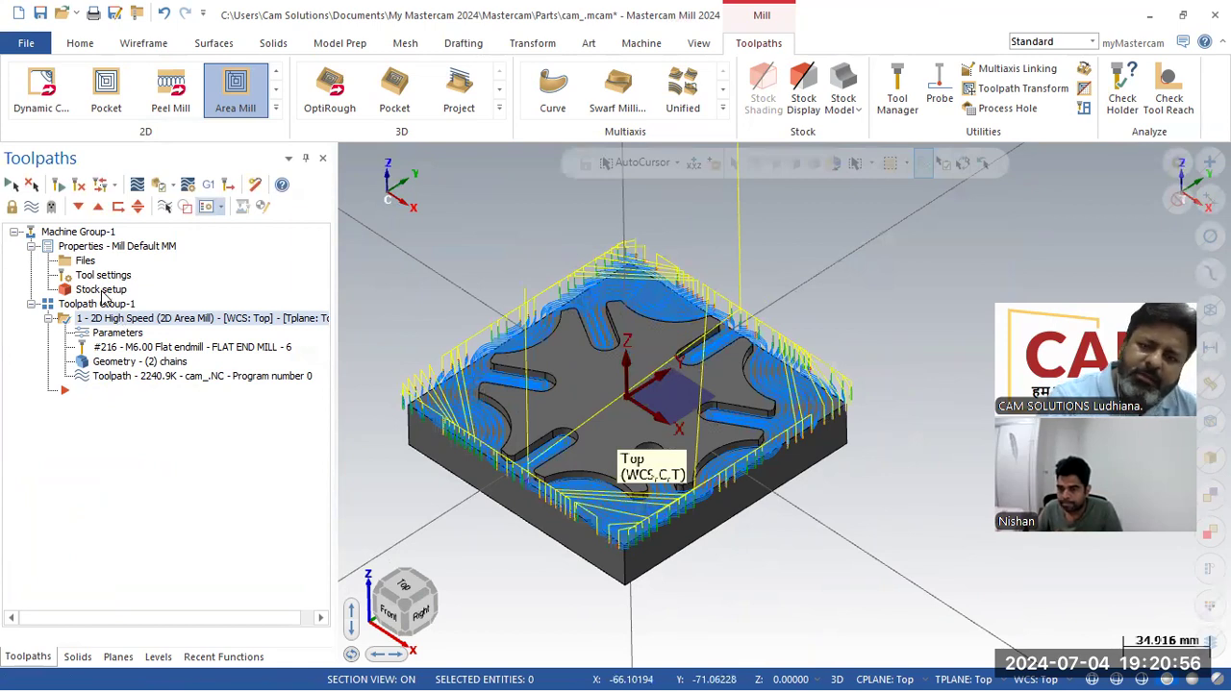
click(159, 188)
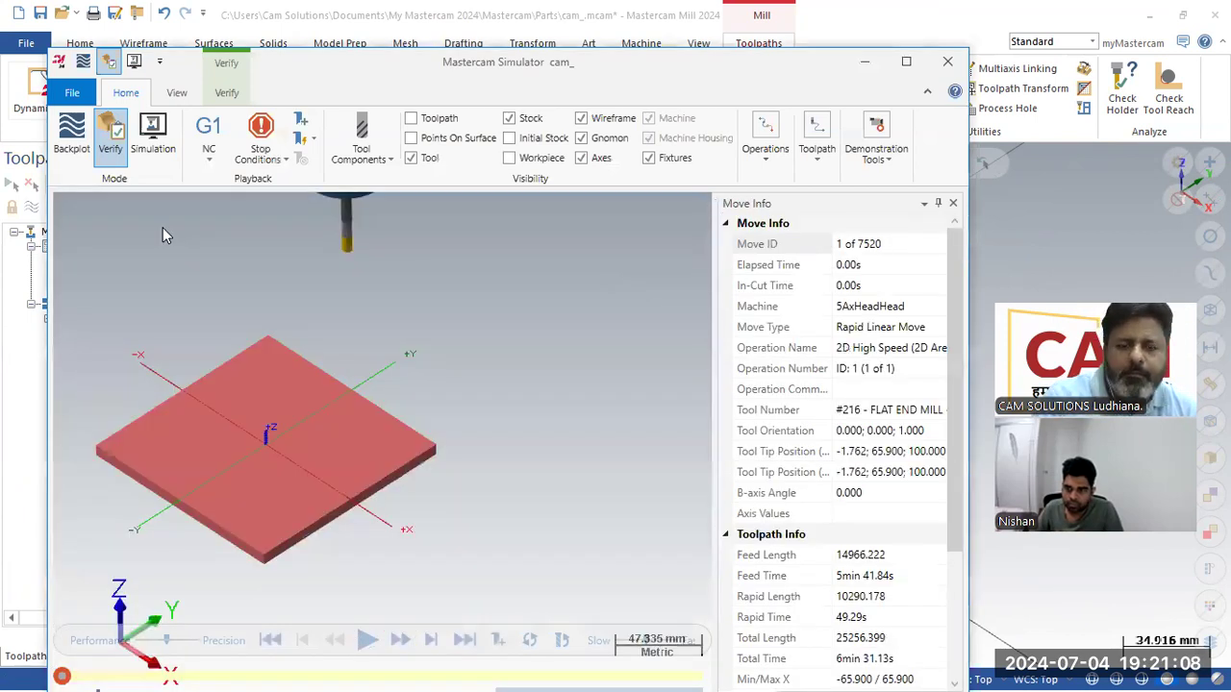
click(950, 64)
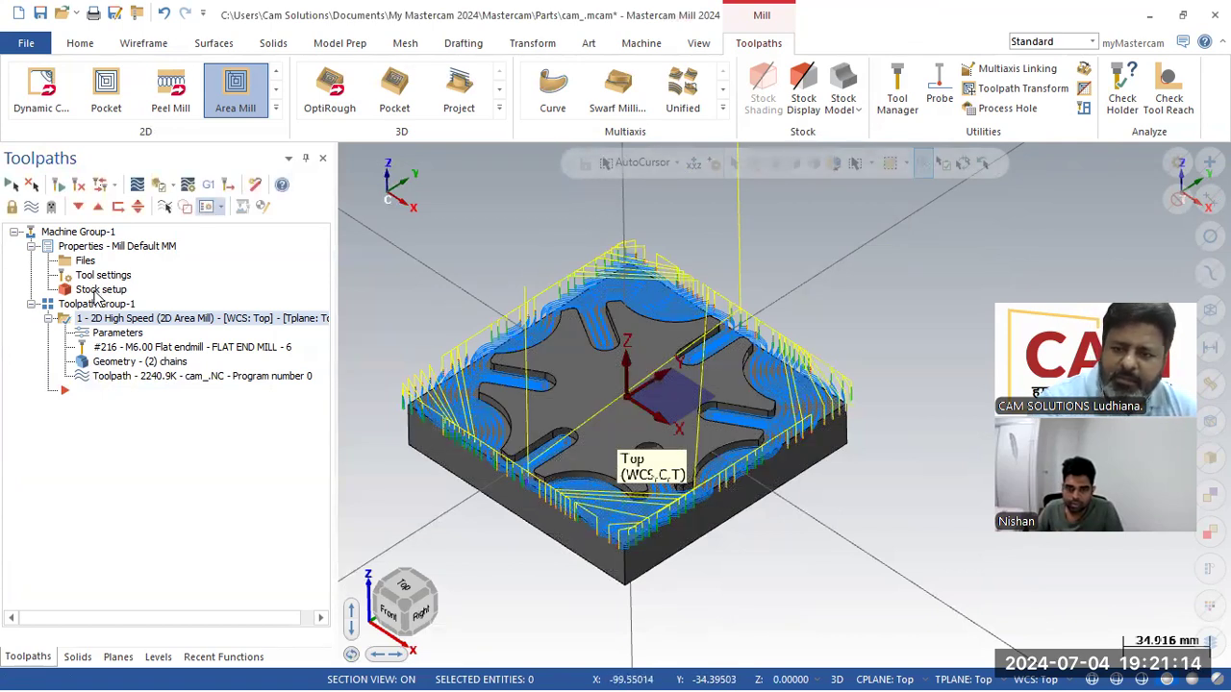
Add rectangular stock bounding the solid part in Stock Setup, accept it and turn on the stock display
click(95, 293)
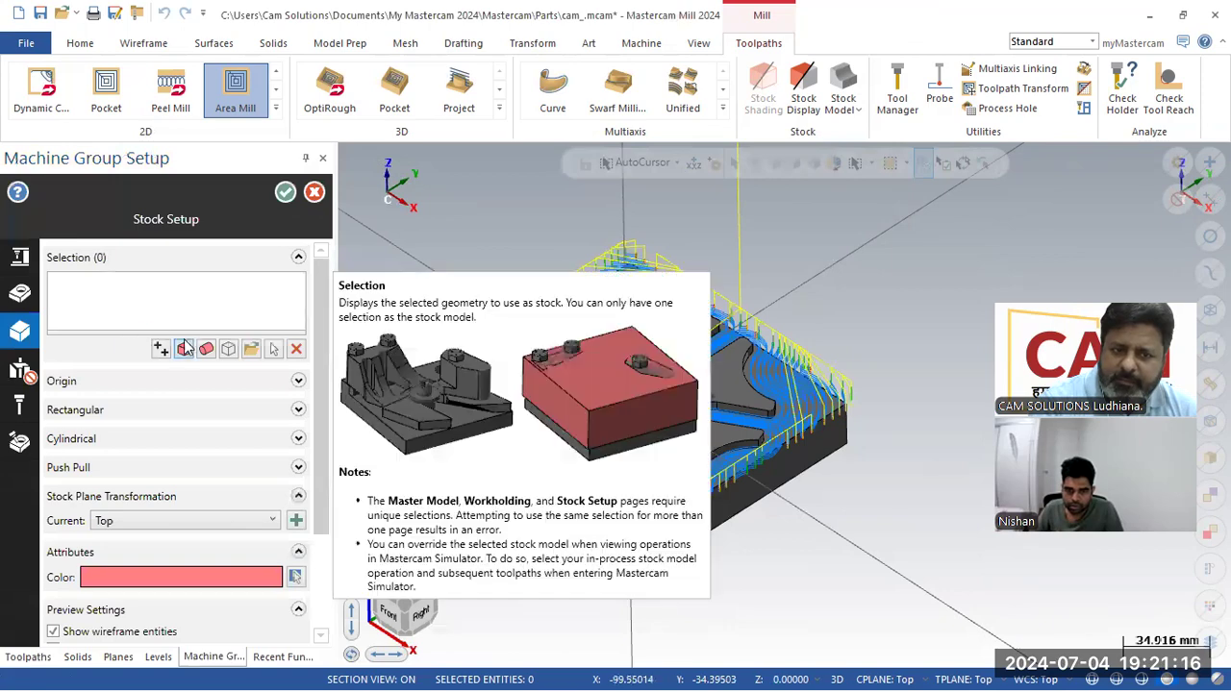
click(185, 350)
click(552, 468)
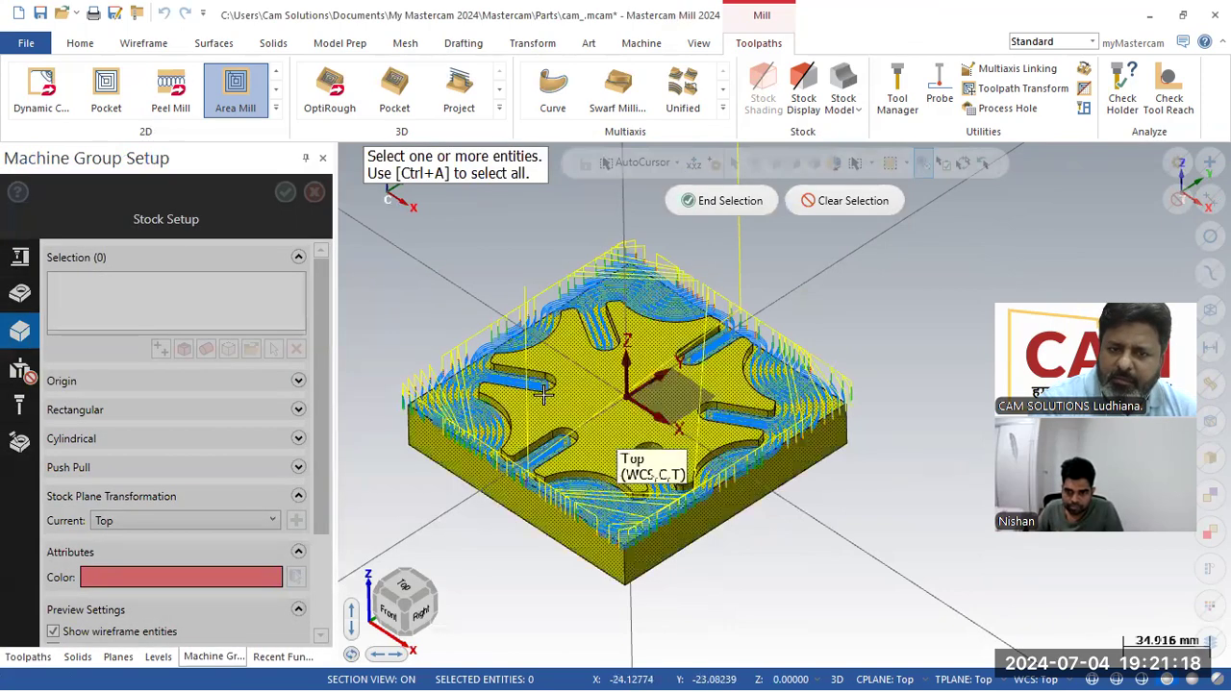
click(724, 204)
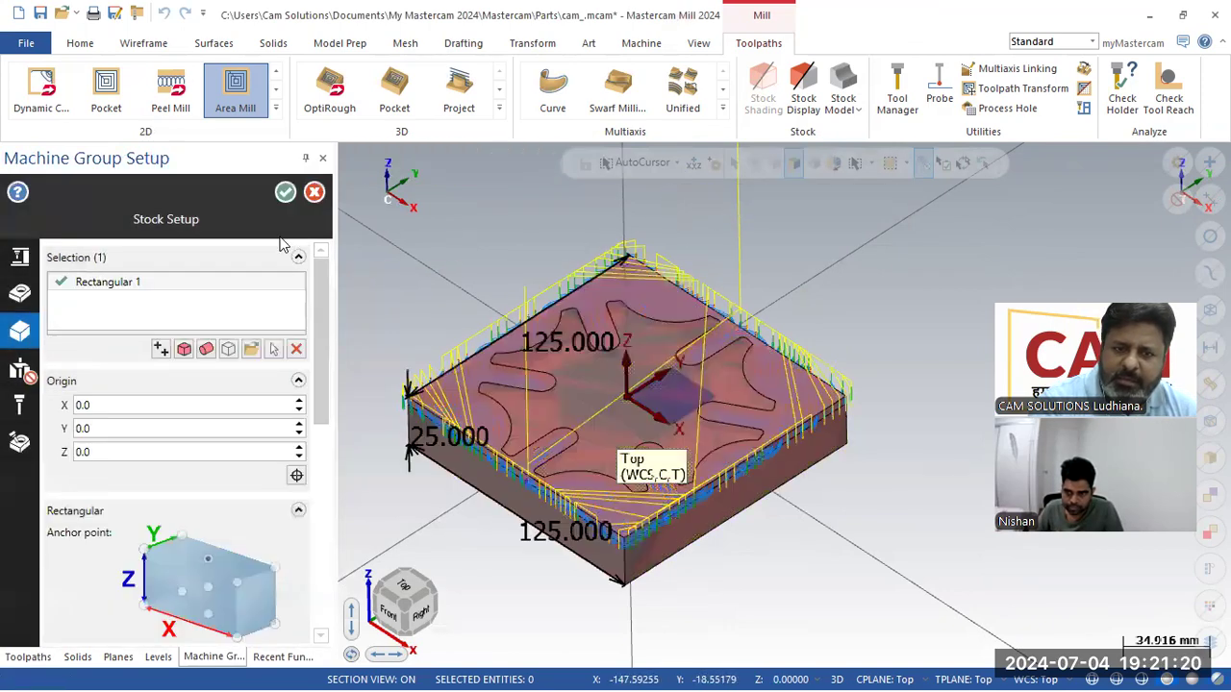
click(285, 193)
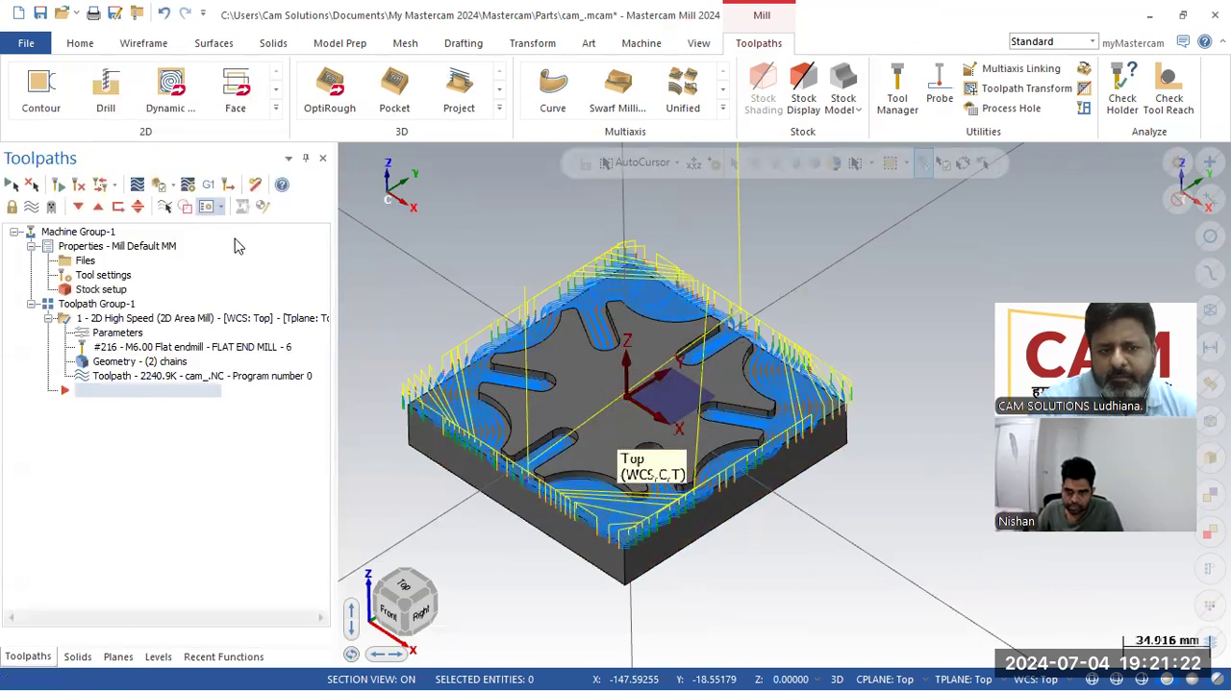
click(806, 104)
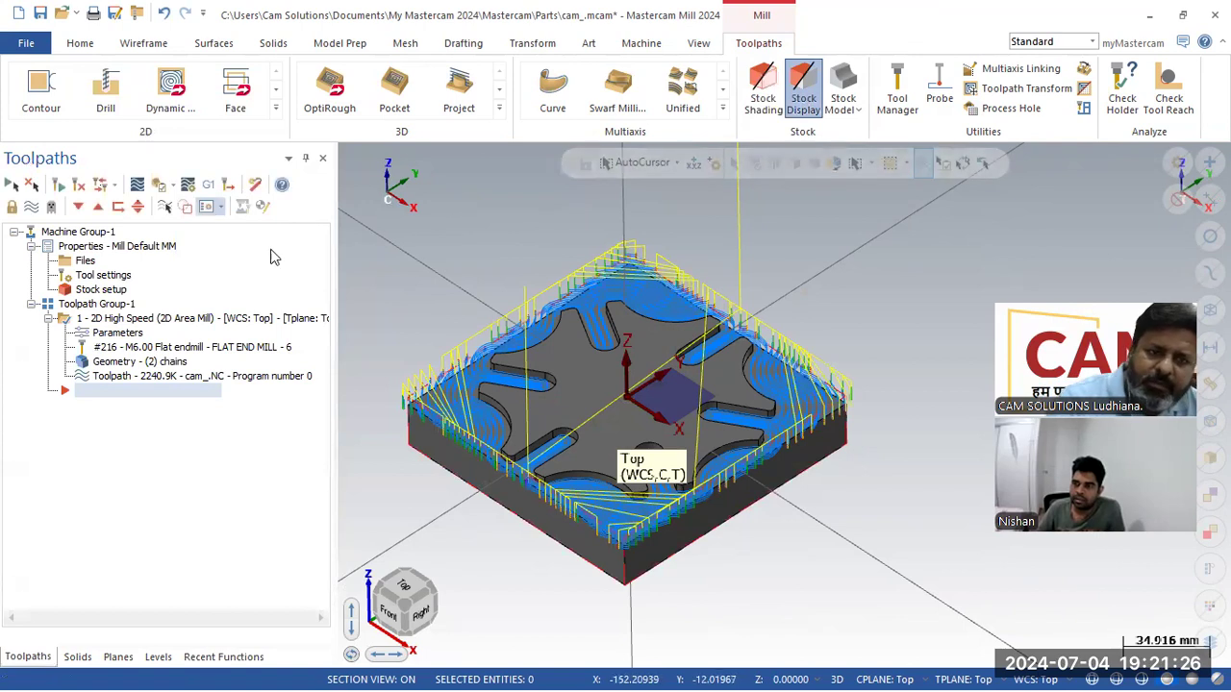
Check the total machining time in the maximized simulator and run the verify simulation to the end
click(161, 186)
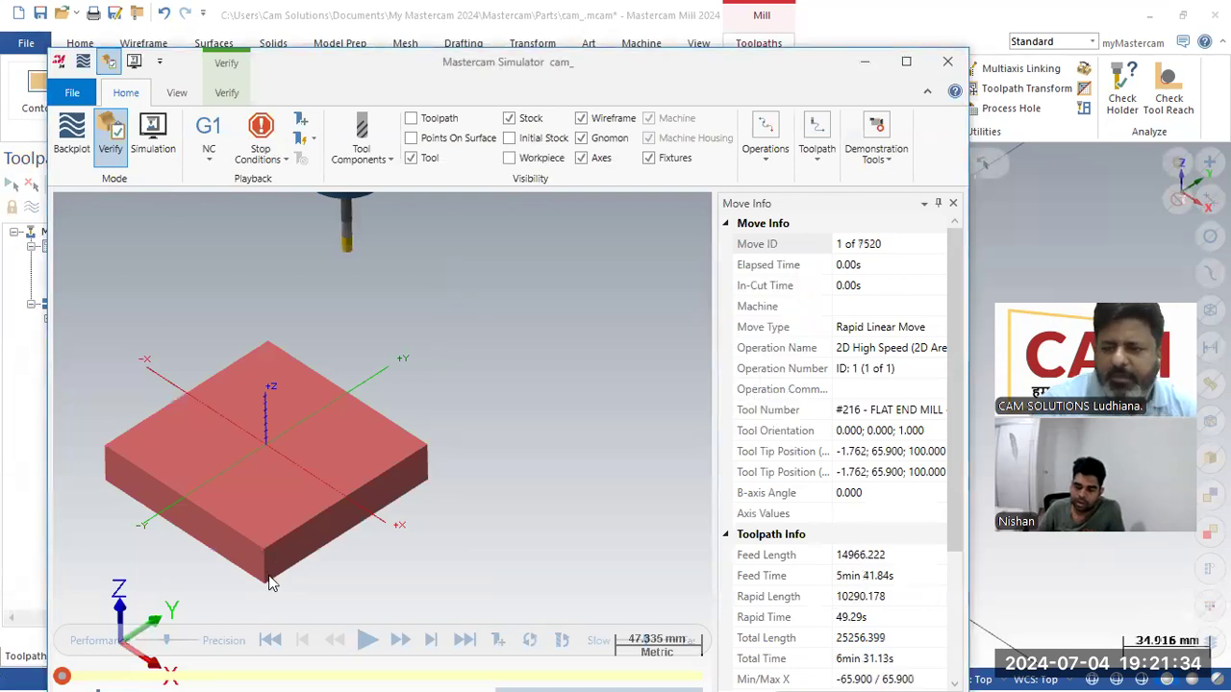
click(906, 60)
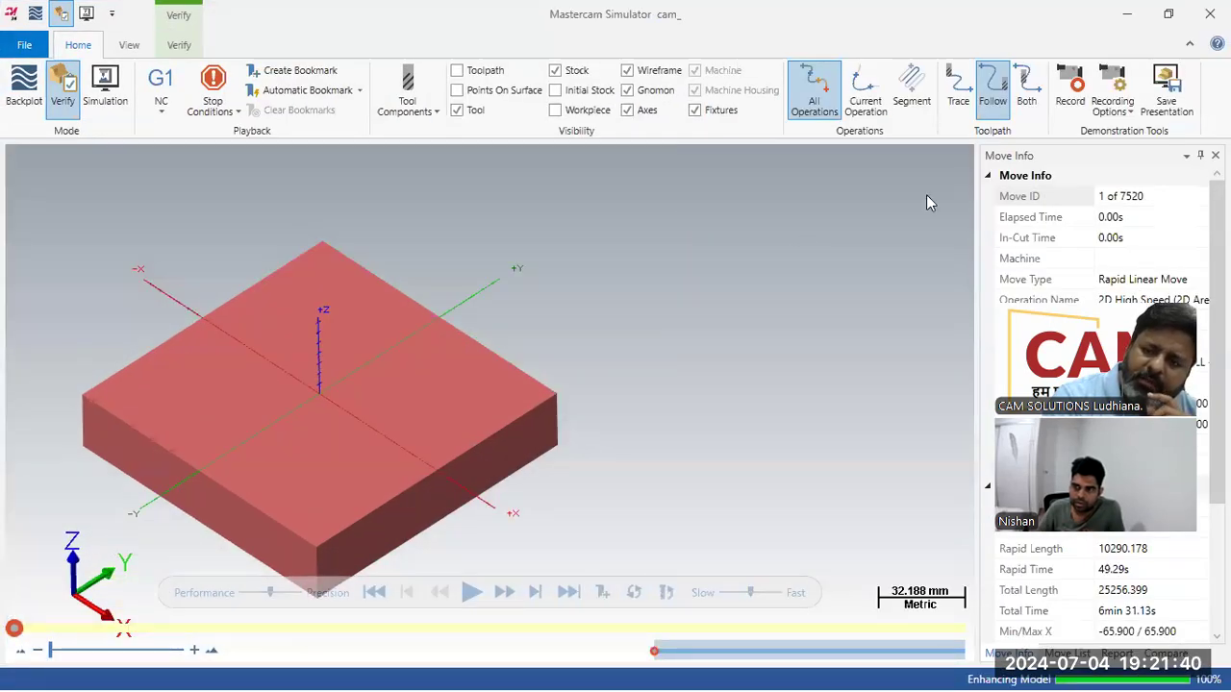
click(1091, 612)
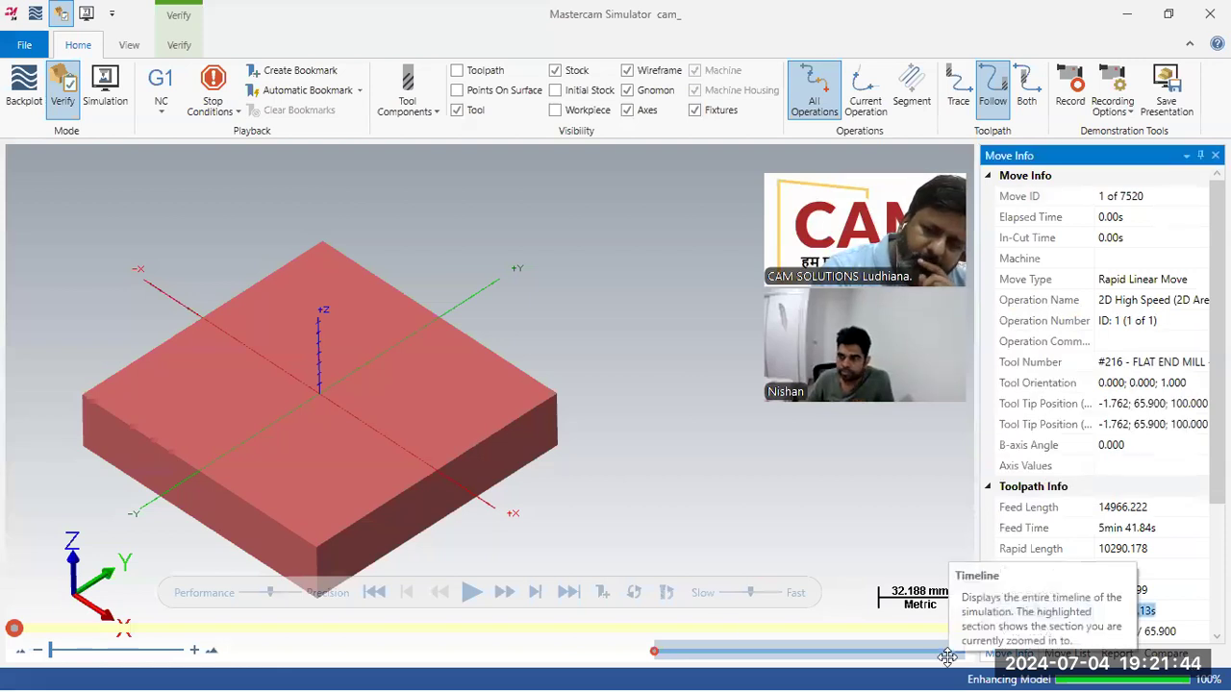
click(463, 595)
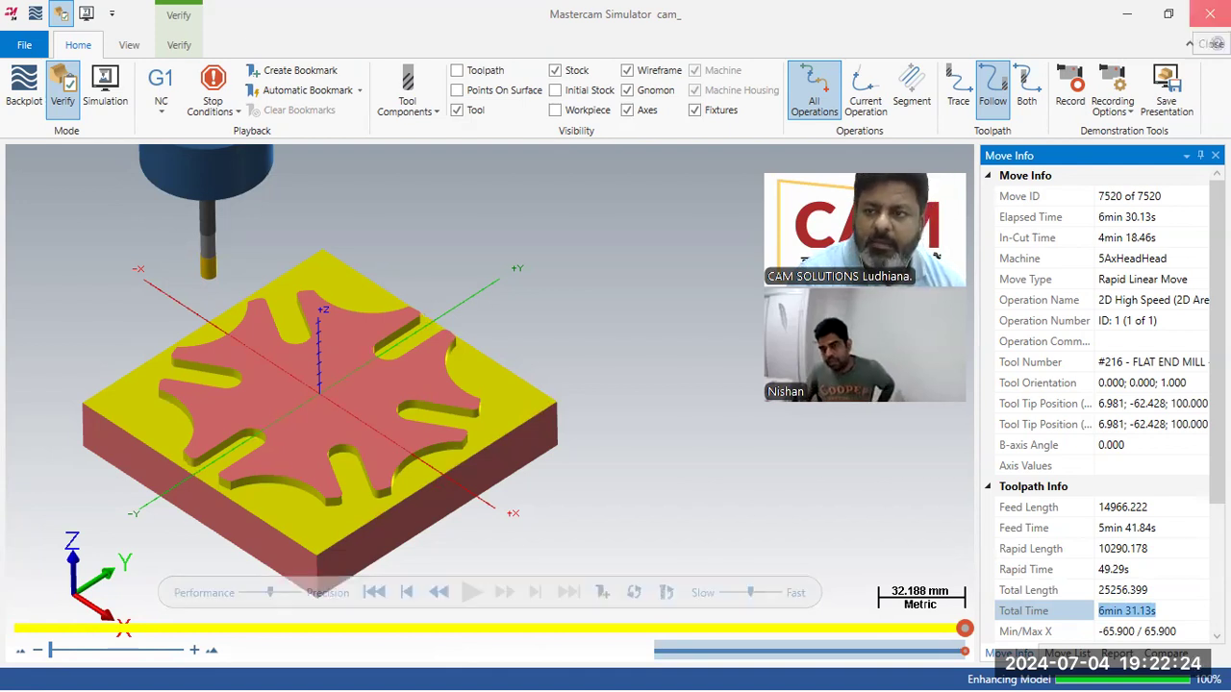
click(1210, 13)
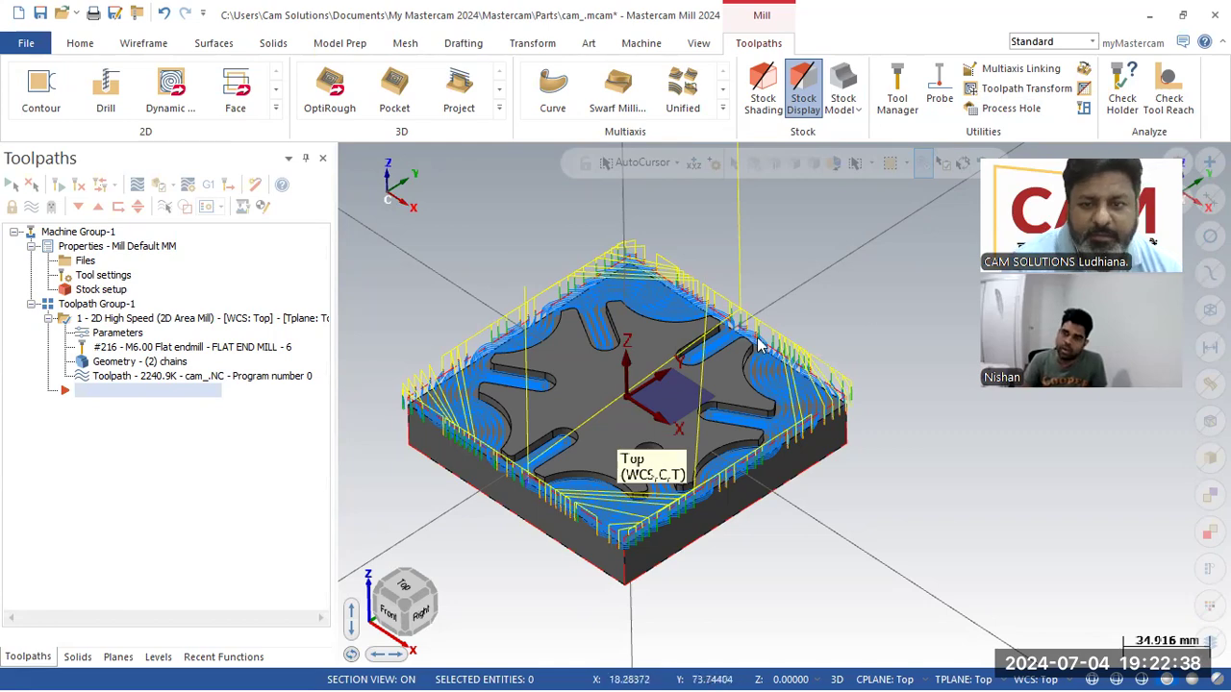
Set the rectangular stock's length and width to 140 mm and accept the stock setup
scroll(648, 373, up, 2)
middle_drag(648, 373, 654, 413)
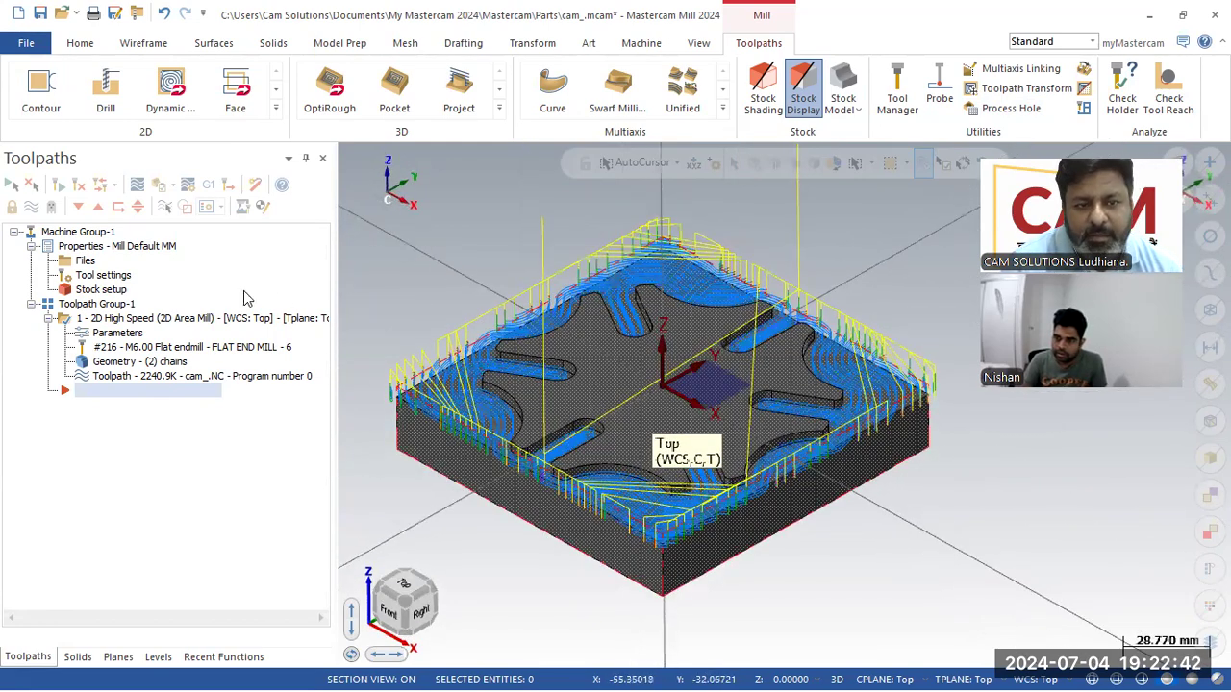
click(113, 294)
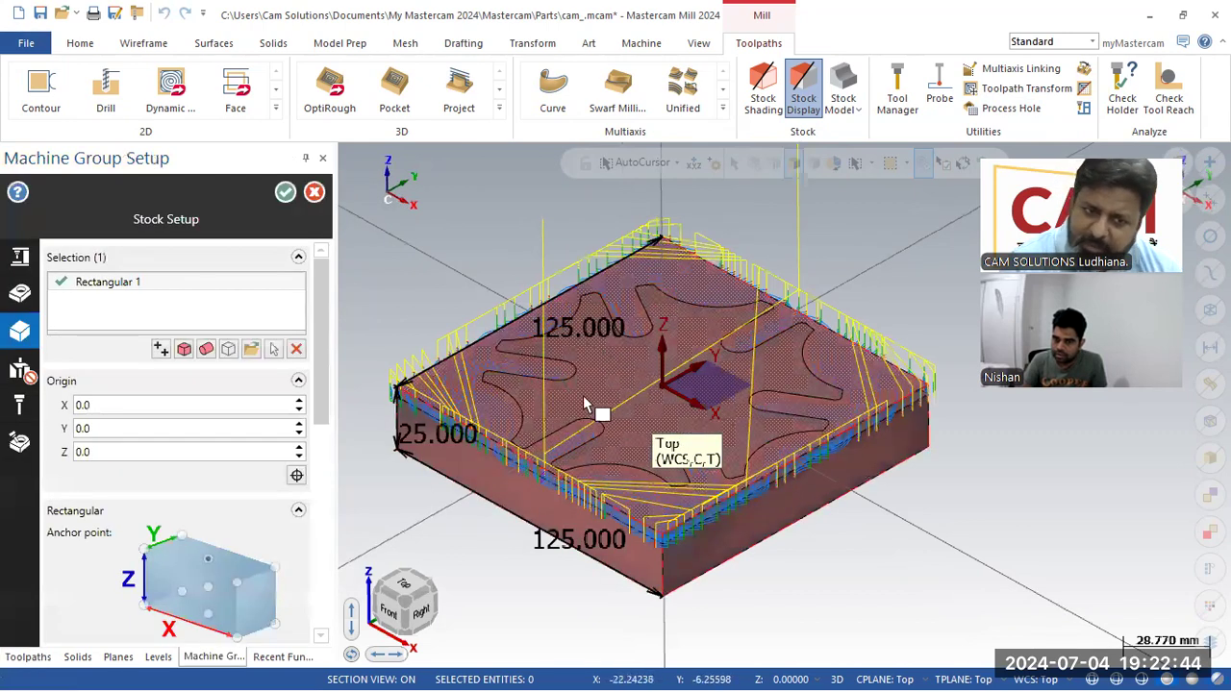
drag(323, 382, 319, 444)
click(299, 397)
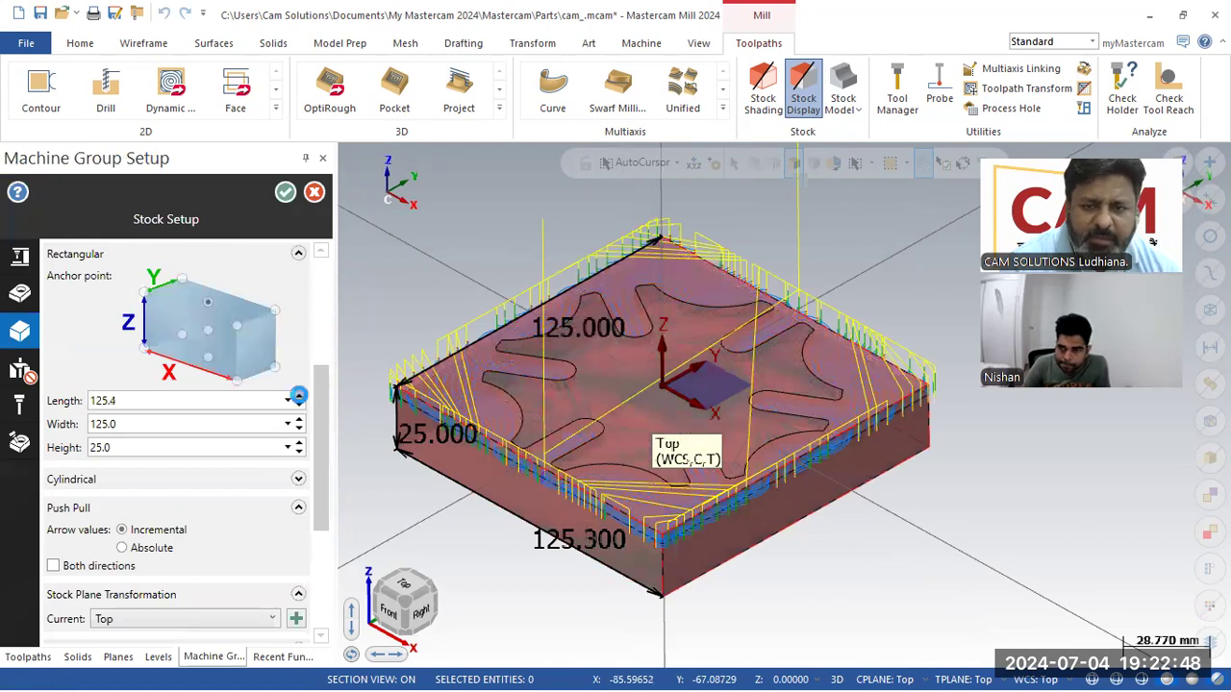
drag(299, 401, 299, 401)
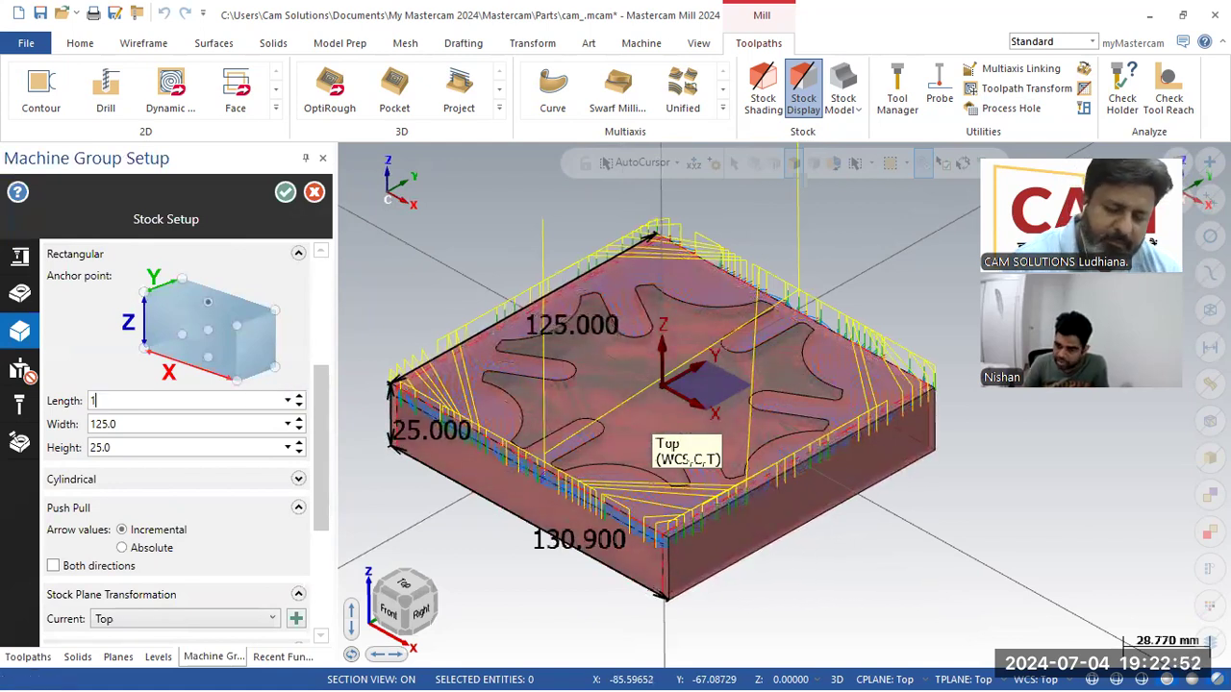
key(Return)
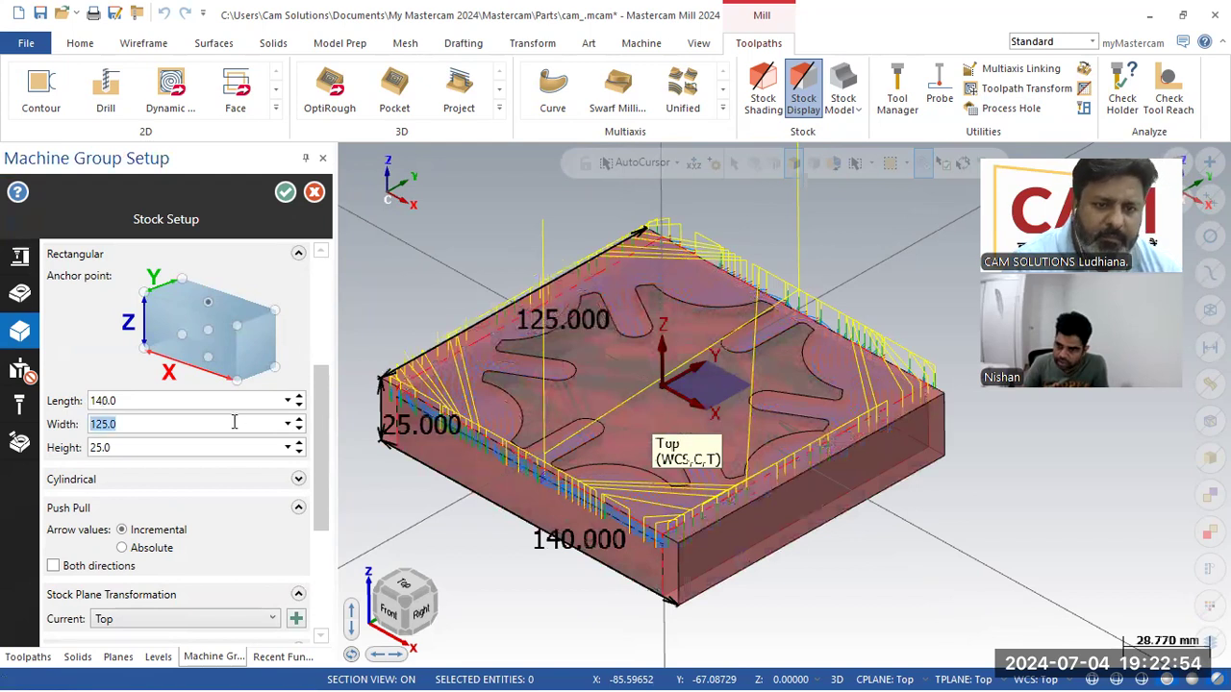
text(140)
key(Return)
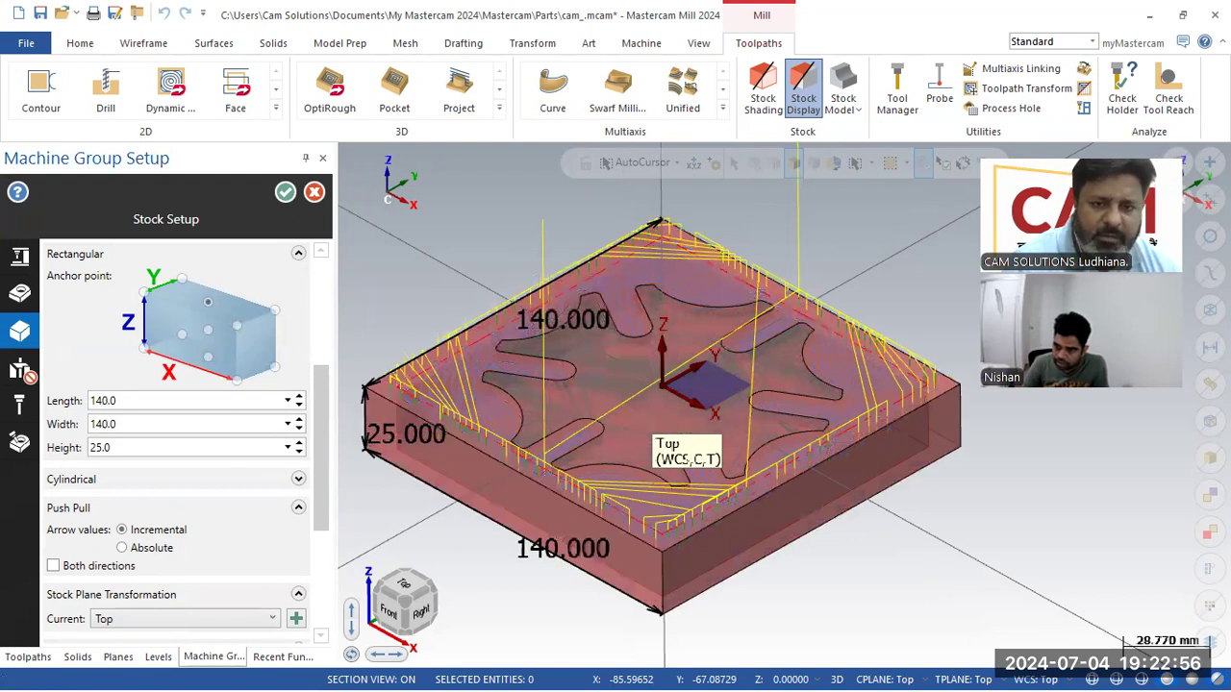
click(285, 194)
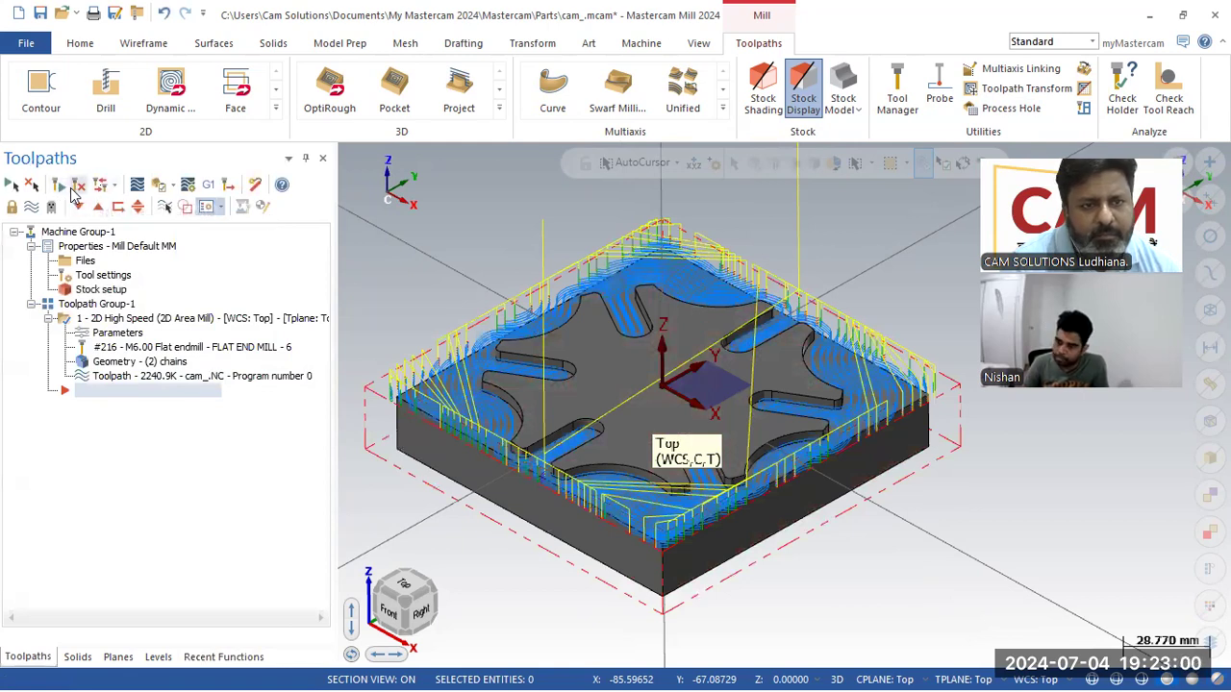
Reaccept the Area Mill parameters without edits and run the verify simulation on the enlarged stock
click(120, 334)
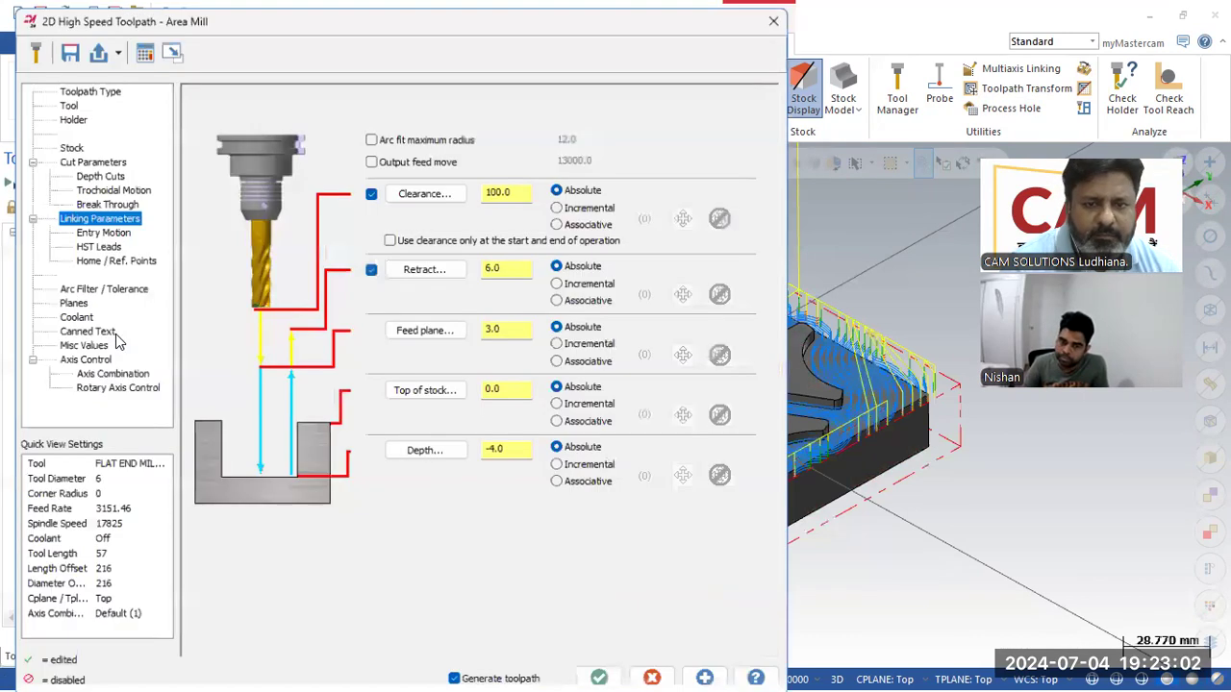
click(592, 675)
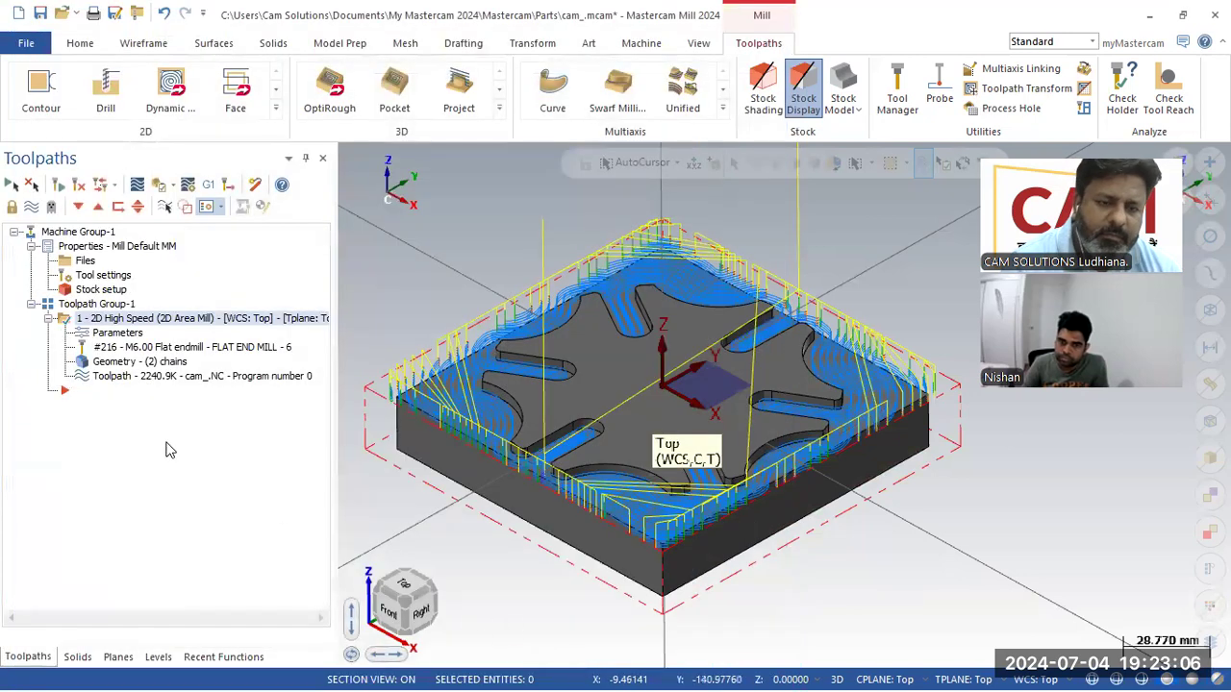
click(158, 186)
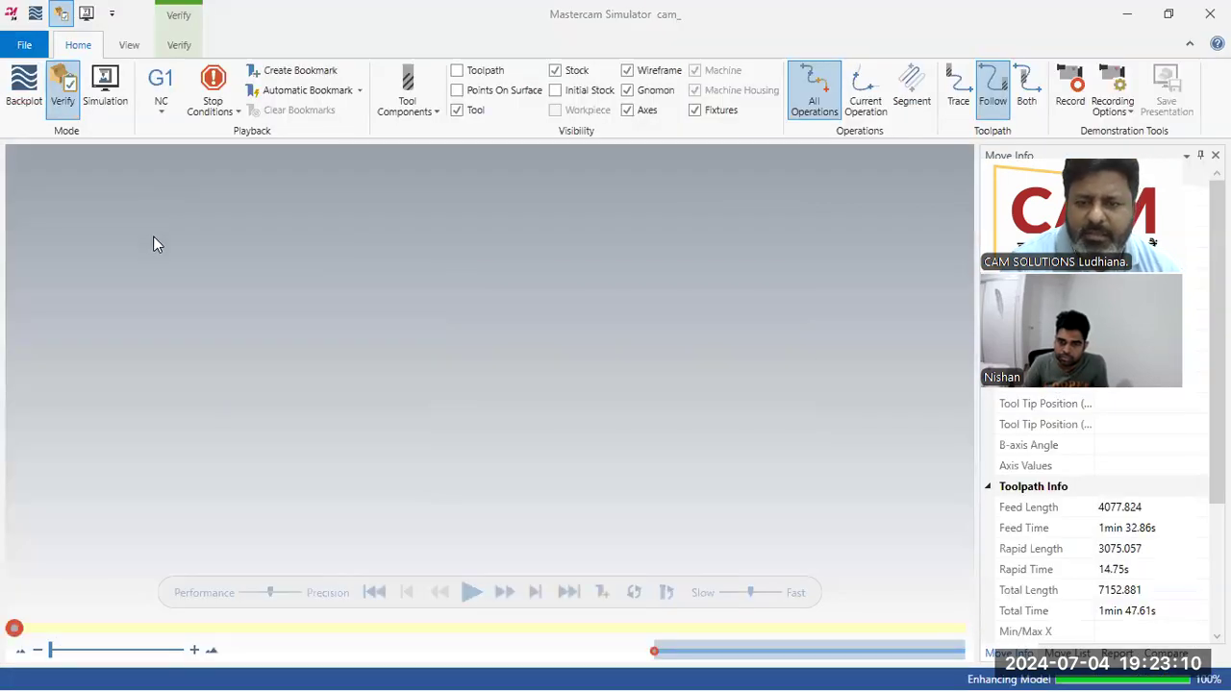
click(466, 596)
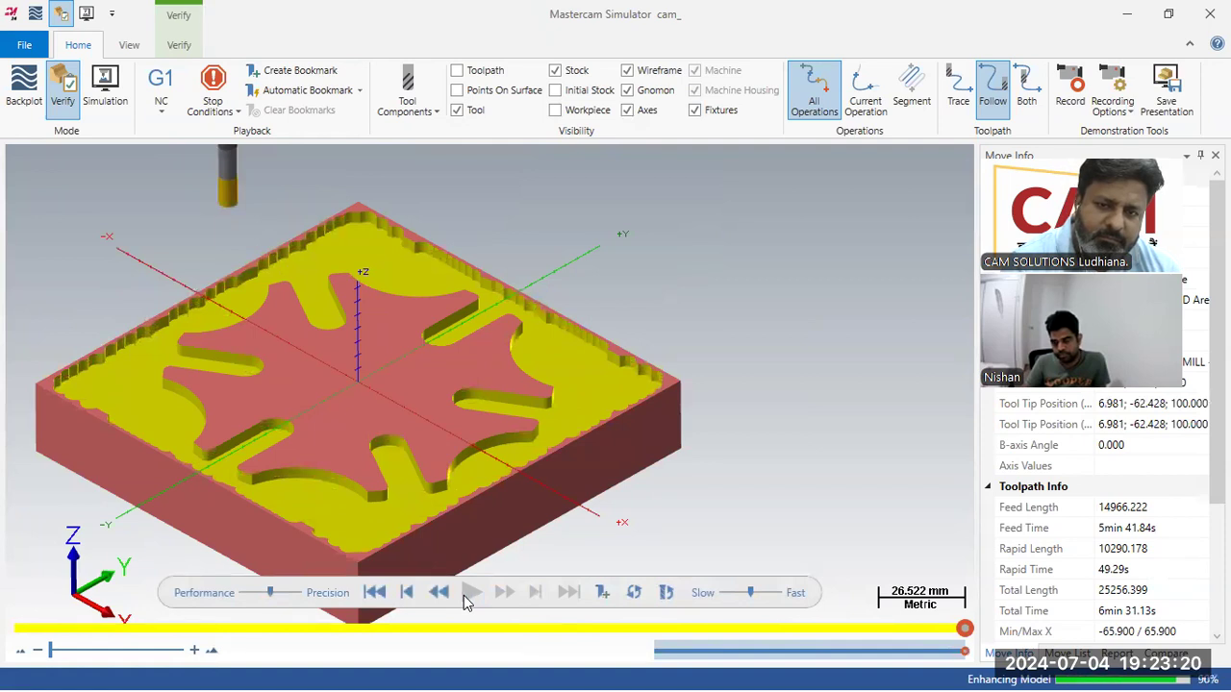
click(1200, 14)
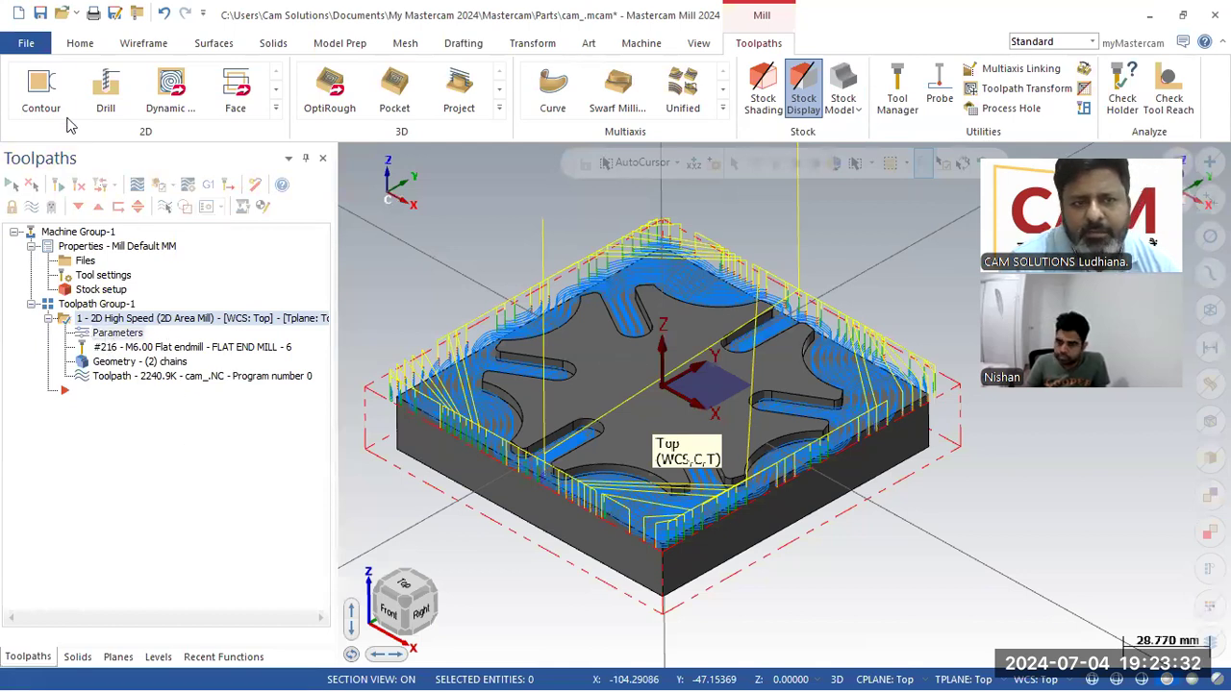
Start a Contour toolpath on the slotted wheel's profile loop and assign the 6 mm flat end mill
click(40, 92)
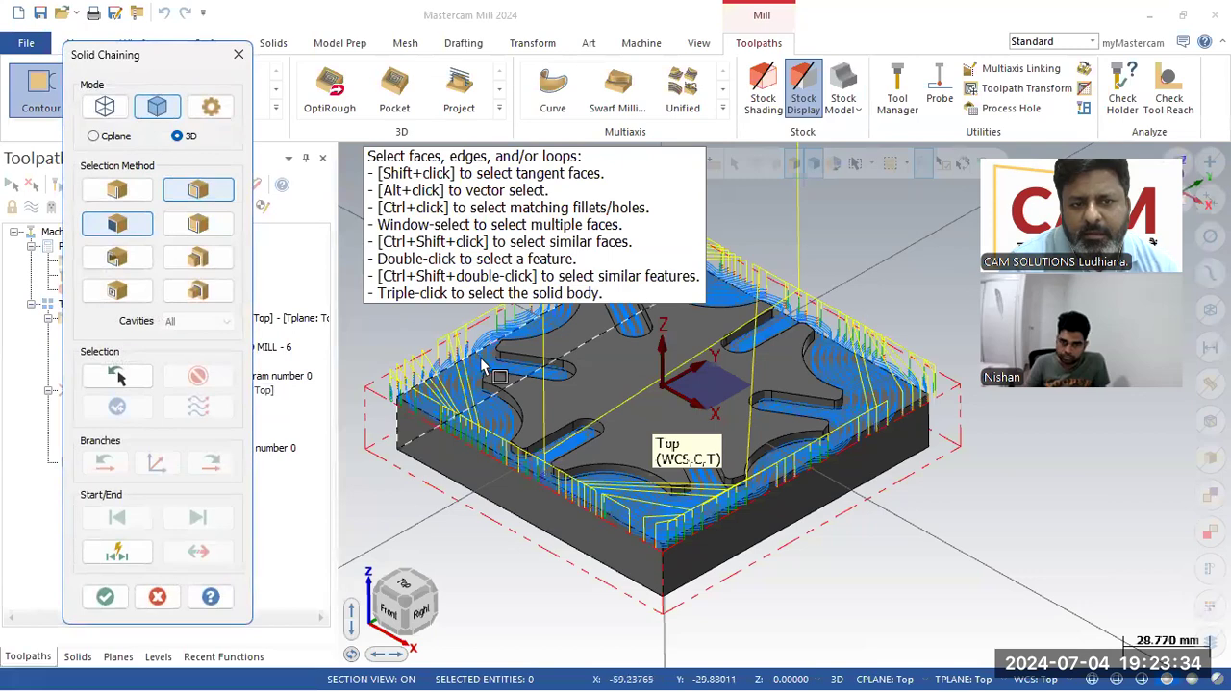
click(544, 432)
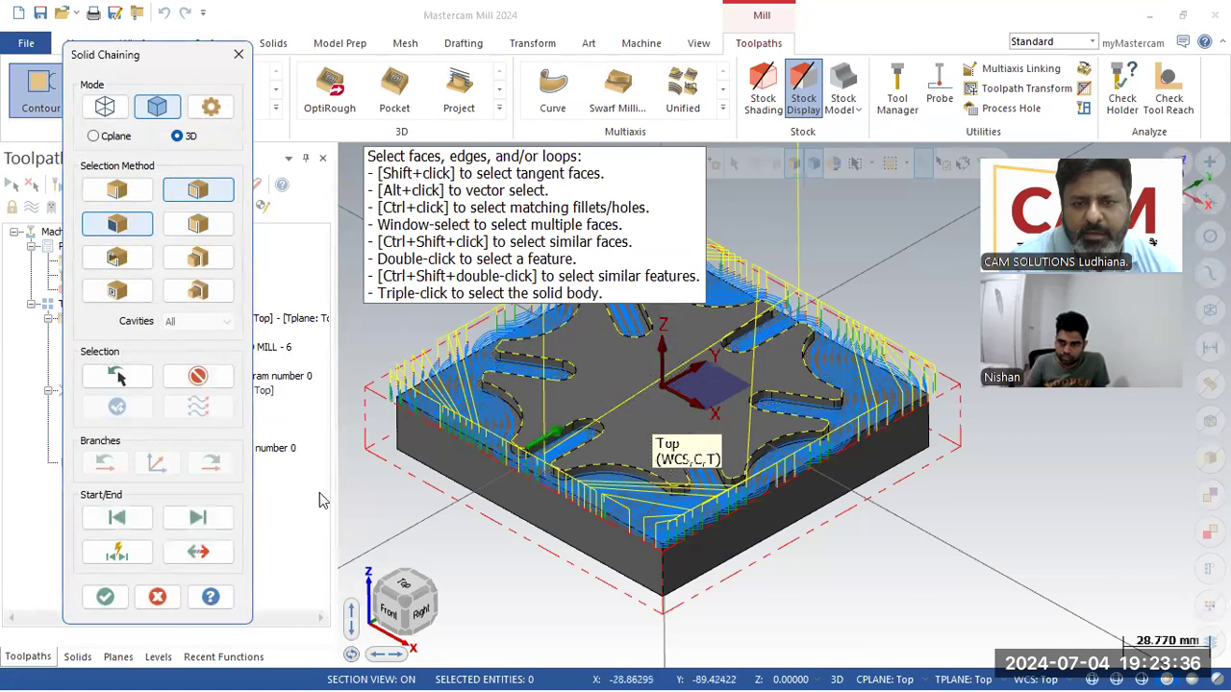
click(102, 600)
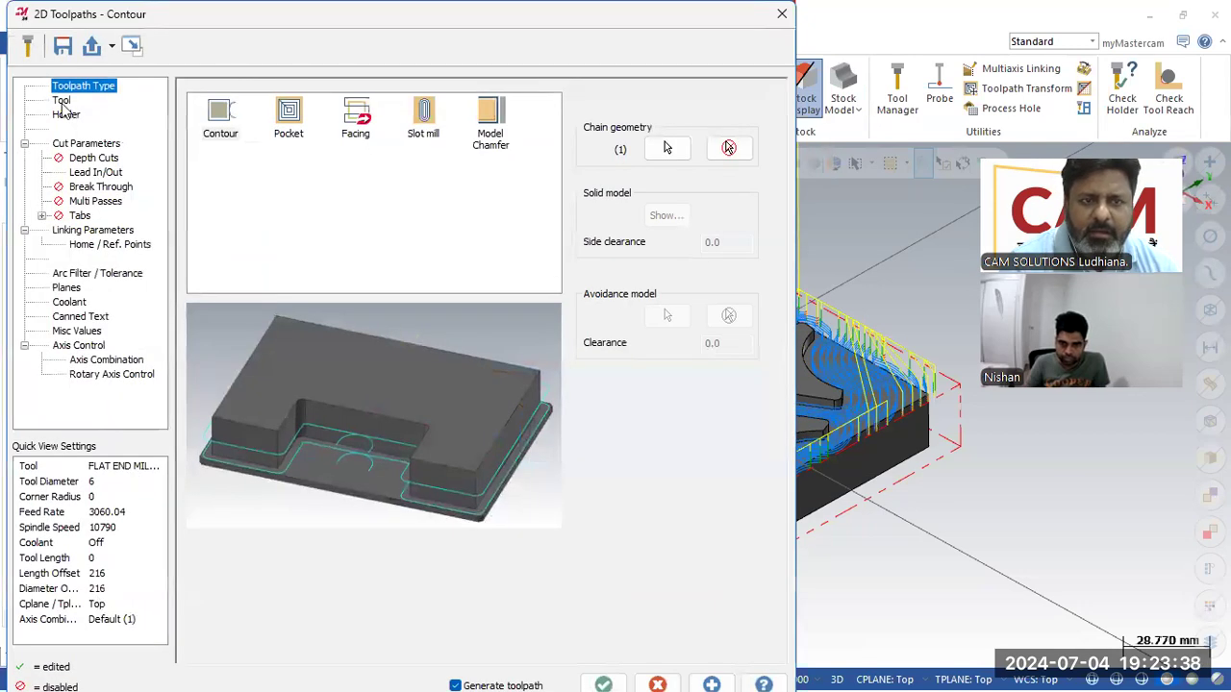
click(61, 101)
click(245, 116)
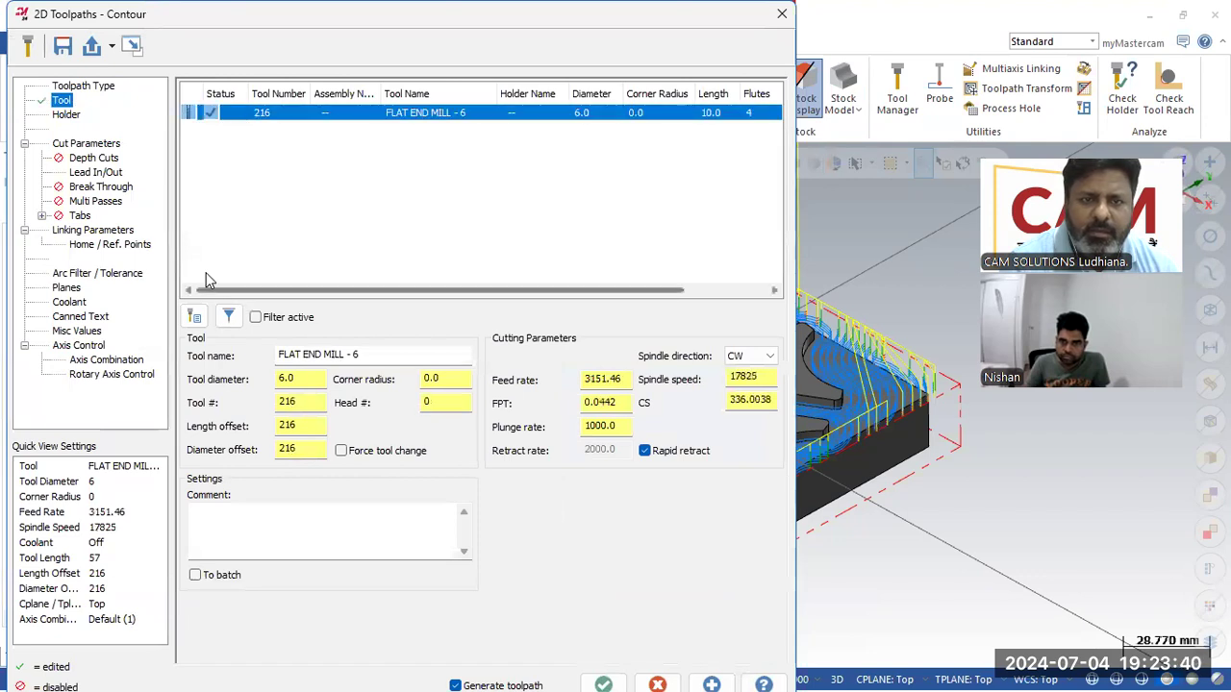
Enable depth cuts with a 0.5 maximum rough step, set absolute linking heights with depth -4.0, and generate the Contour toolpath
click(82, 144)
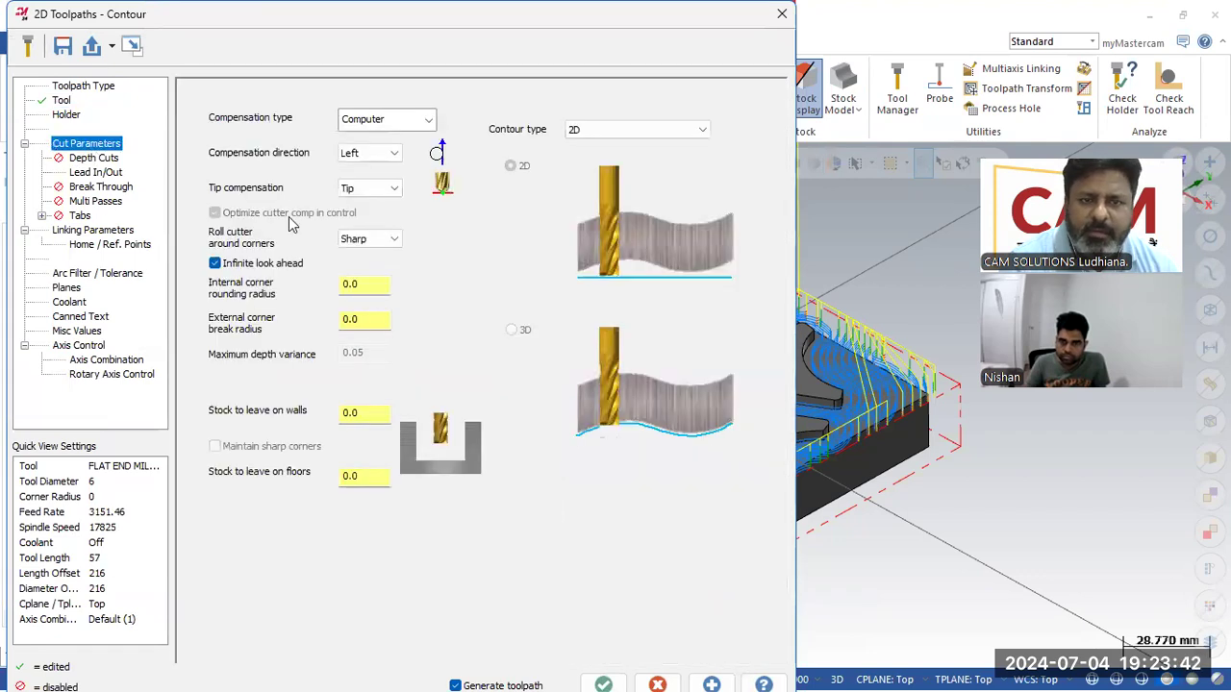
click(86, 158)
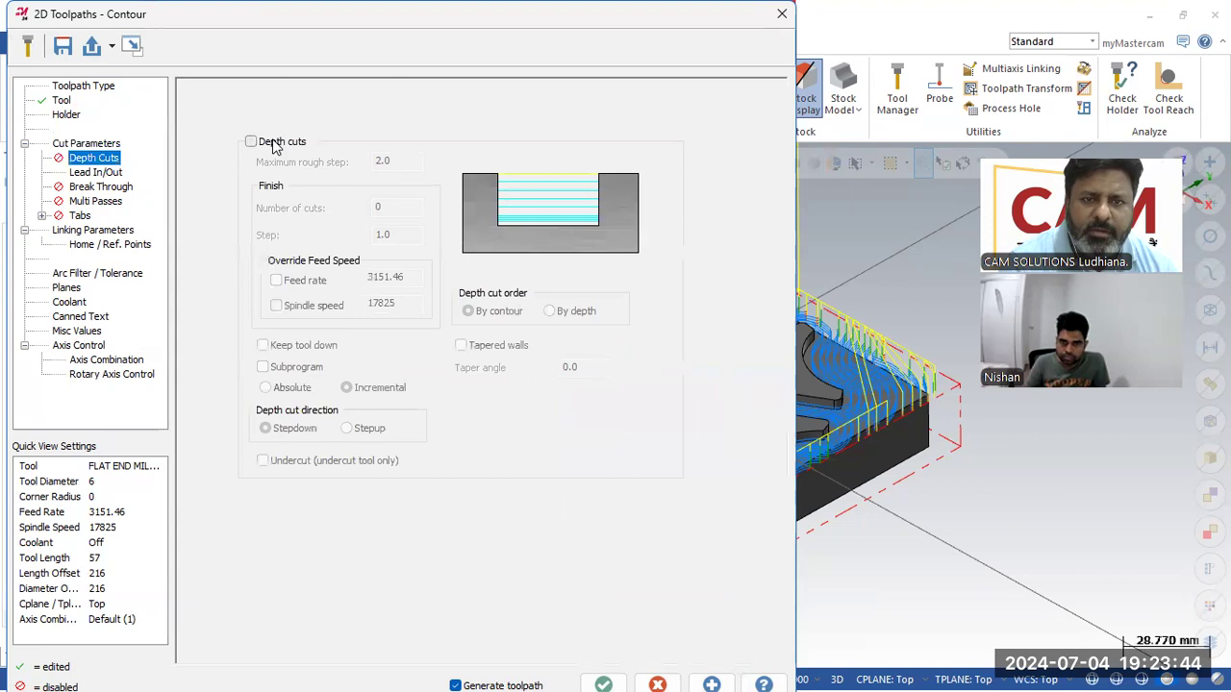
click(251, 141)
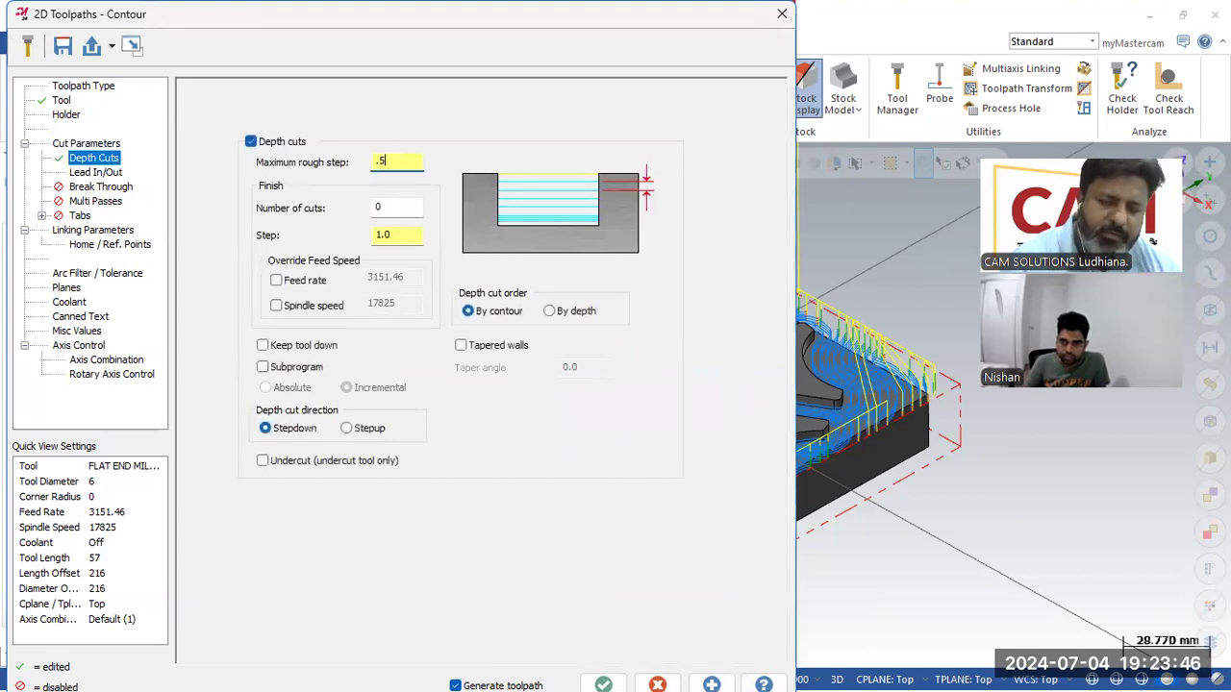
click(102, 232)
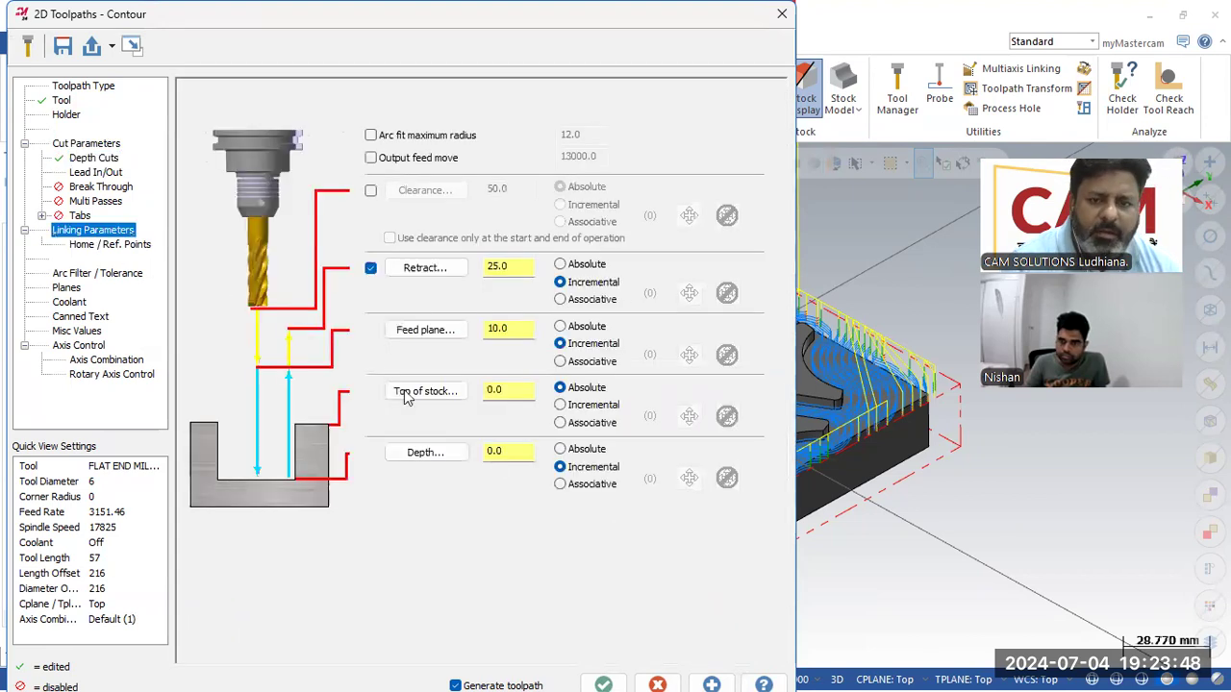
double_click(529, 450)
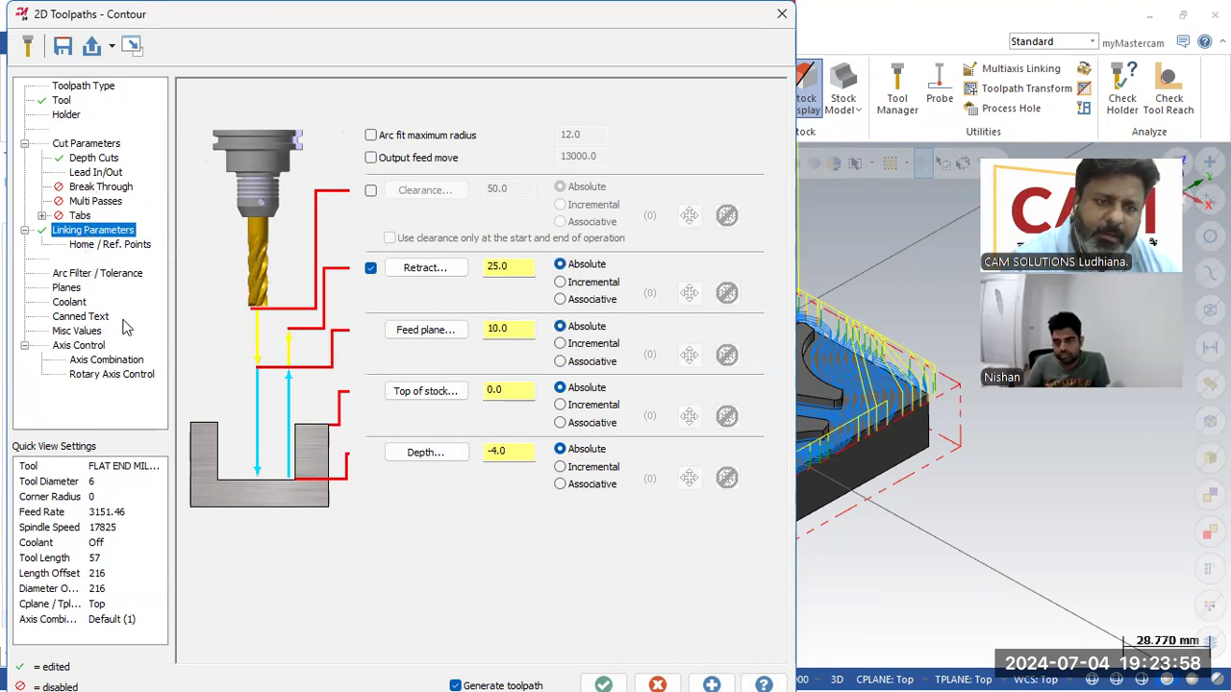
click(603, 683)
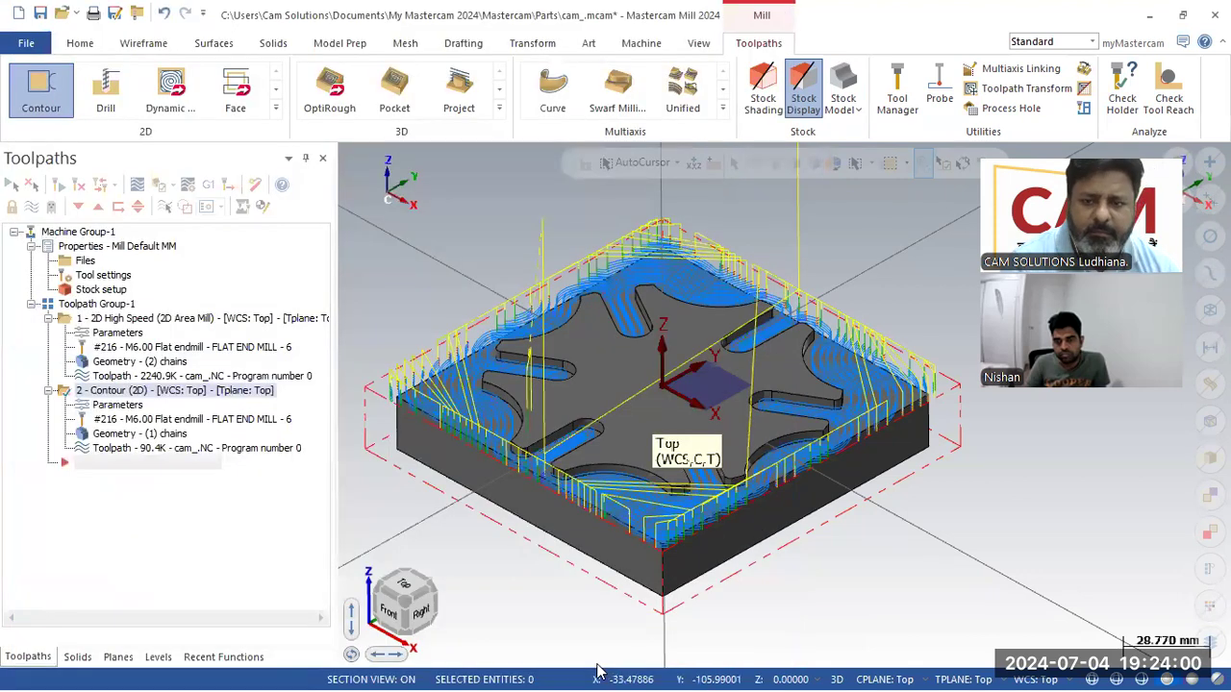
Verify both operations of Toolpath Group-1 in the simulator to the end, then return to the part
click(96, 305)
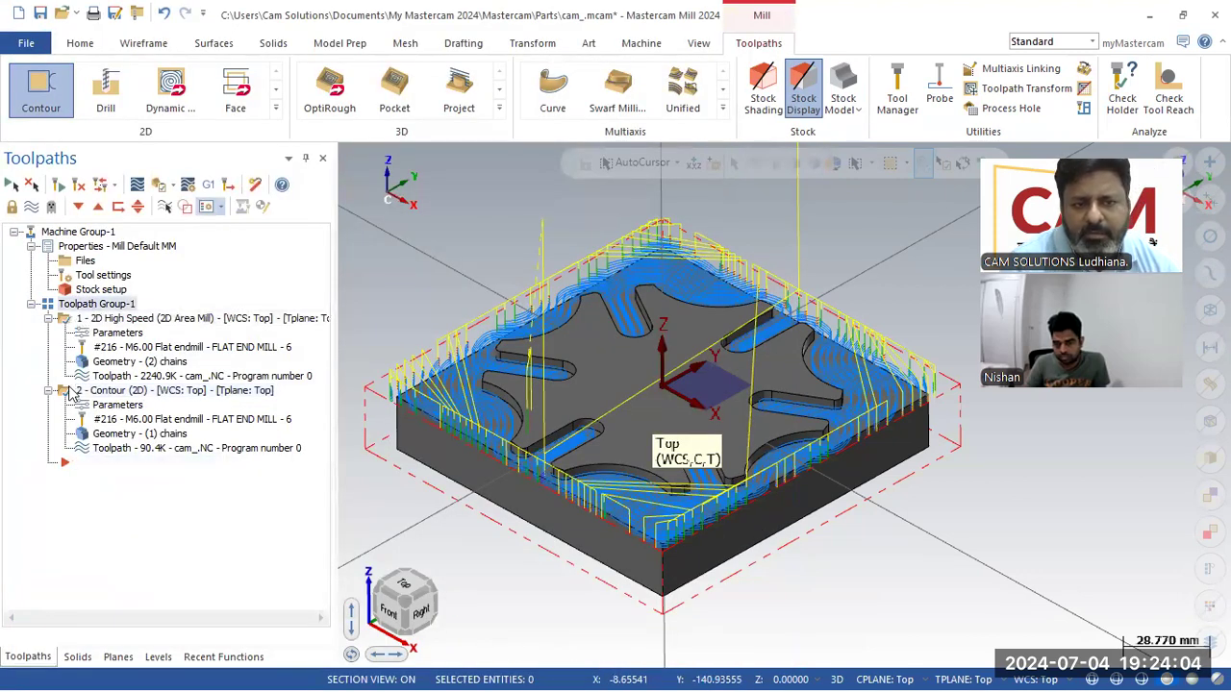
click(160, 189)
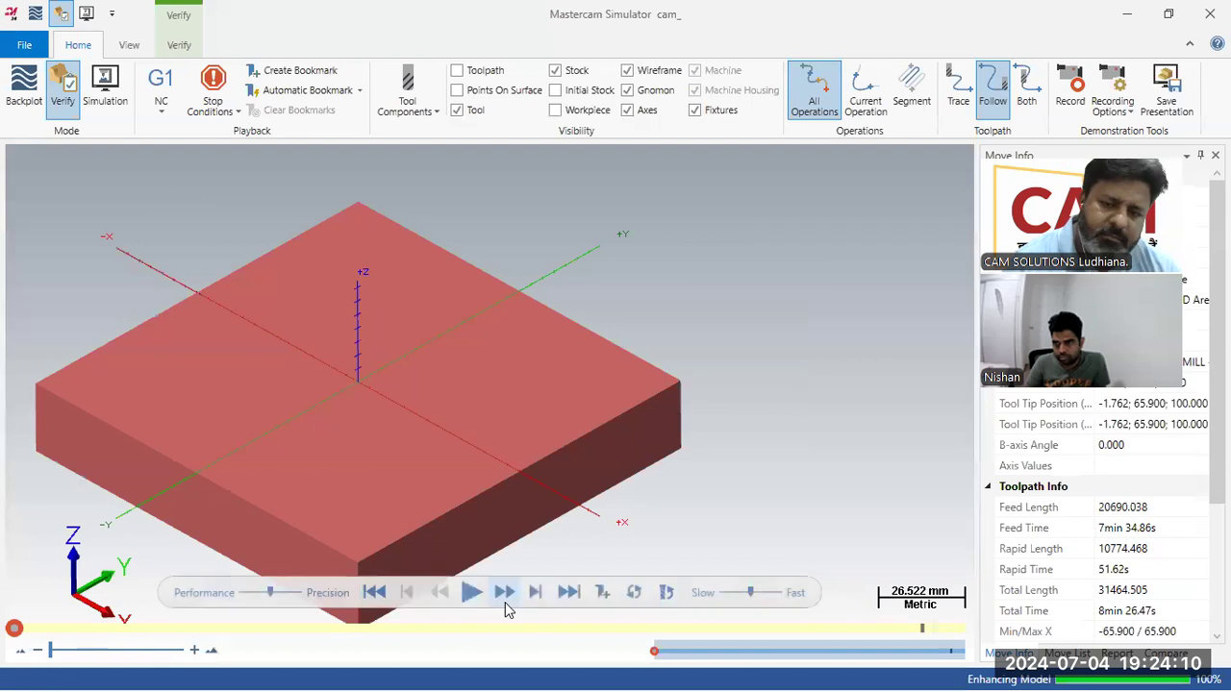
click(471, 594)
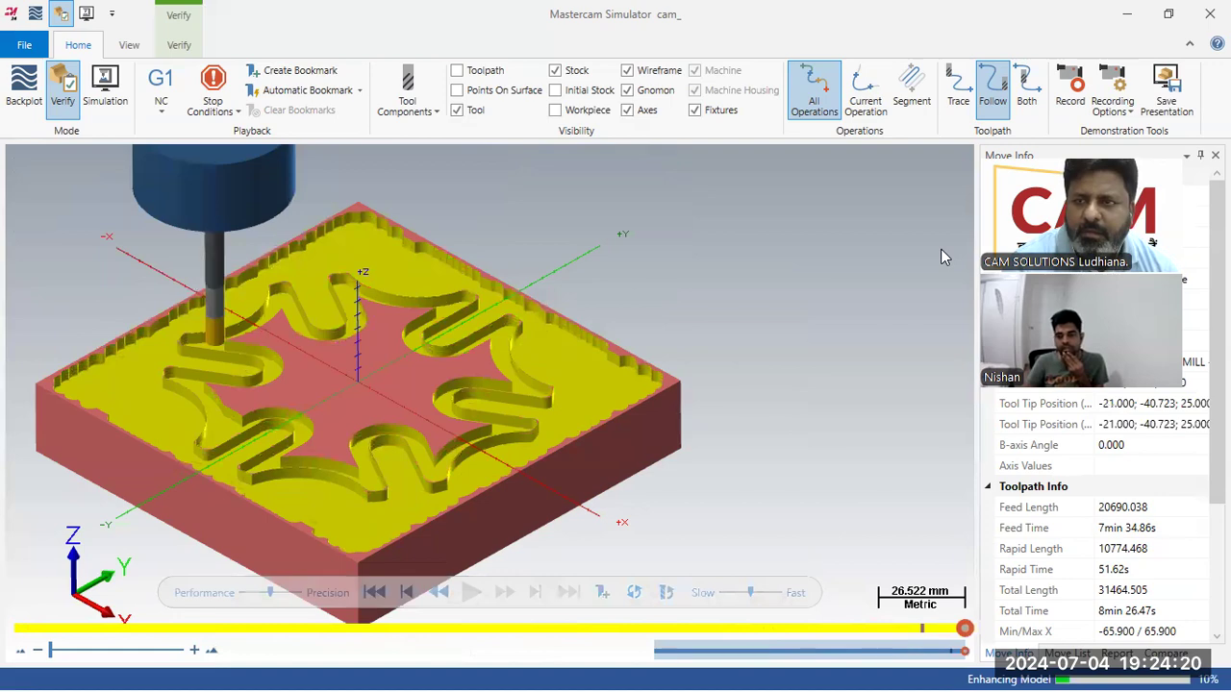
key(alt+Tab)
Change the Contour operation's cutter compensation direction to Right and regenerate it
click(126, 406)
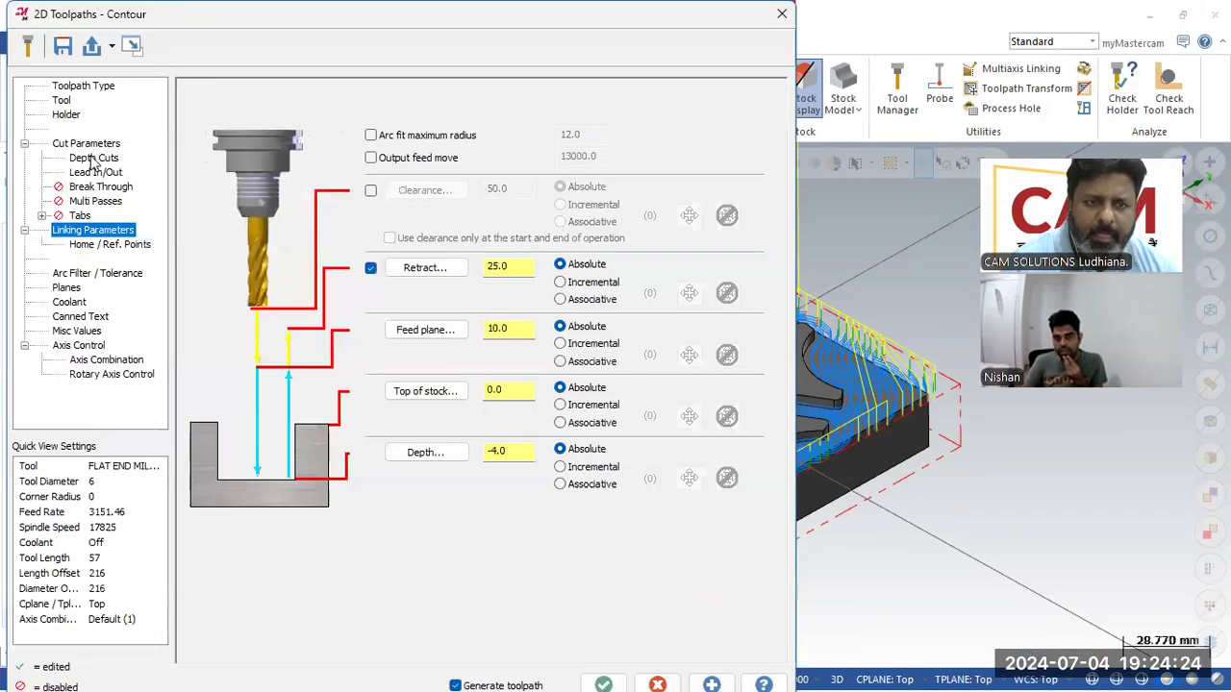
click(92, 144)
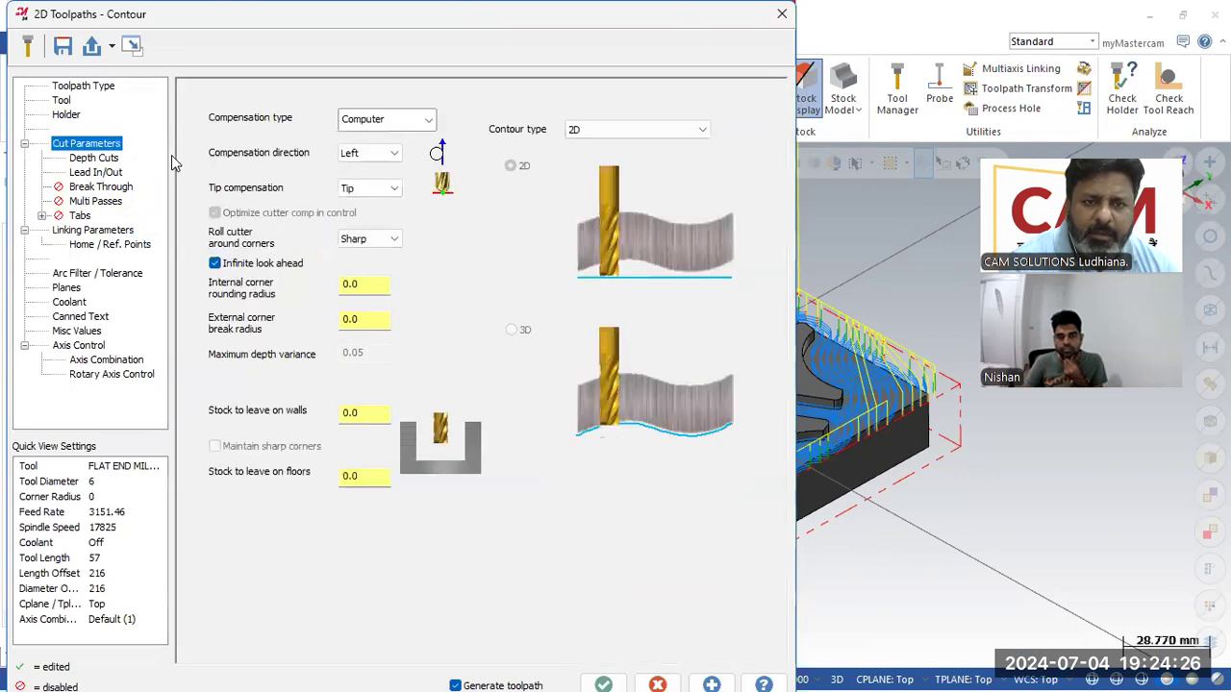
click(357, 157)
click(361, 180)
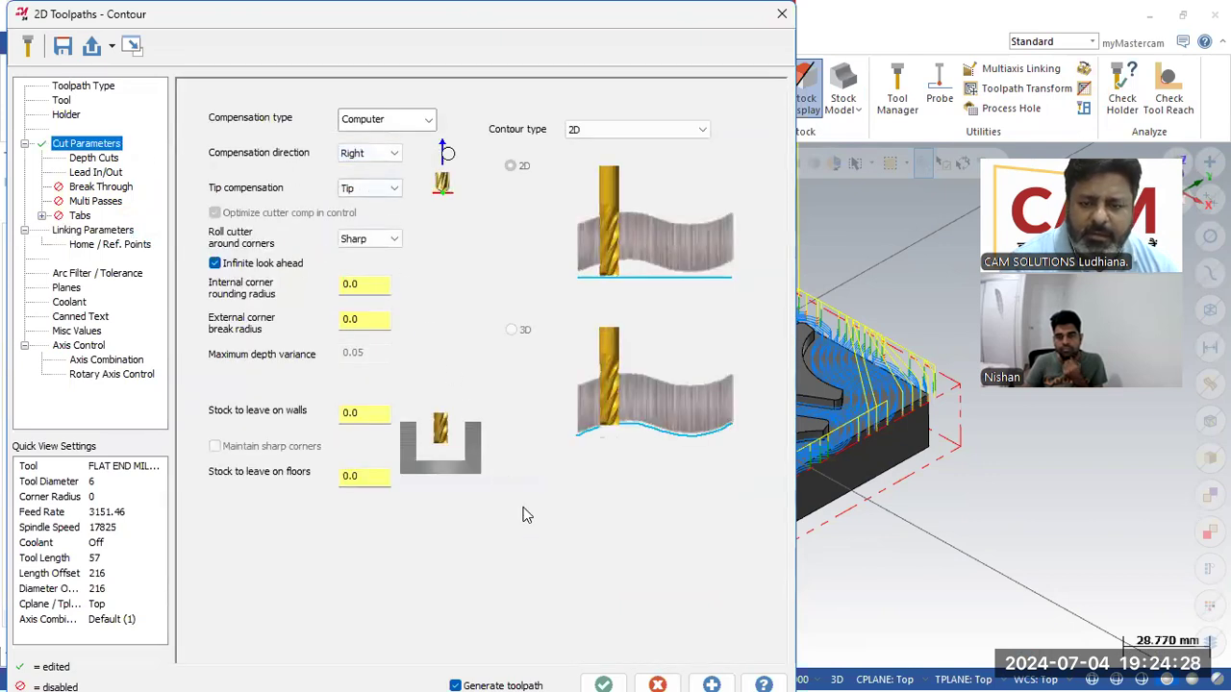
click(604, 679)
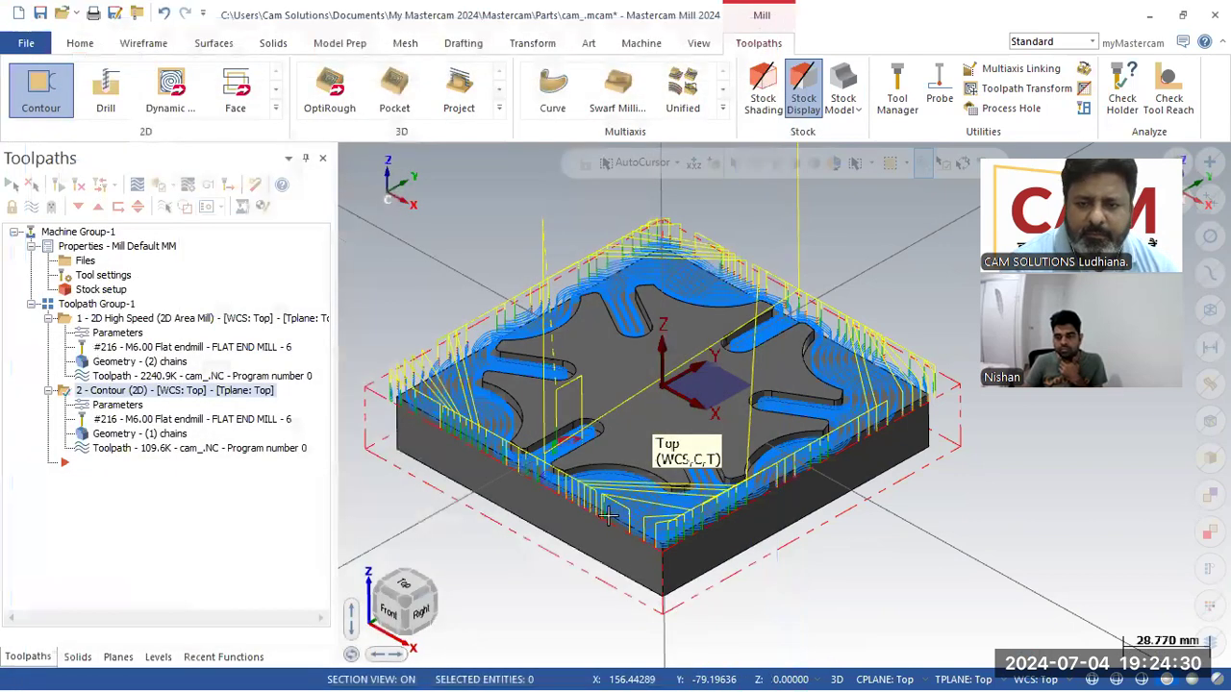
Turn off shading and display only selected toolpaths, comparing the Area Mill path with the Contour path
key(alt+s)
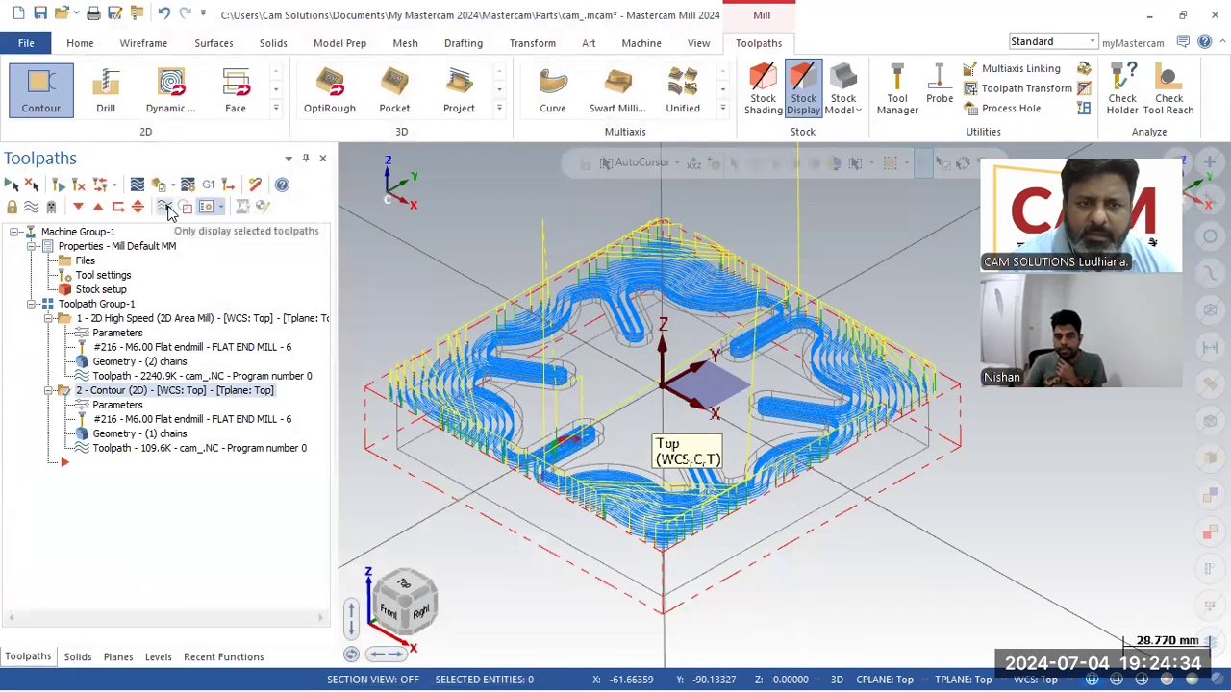
click(165, 208)
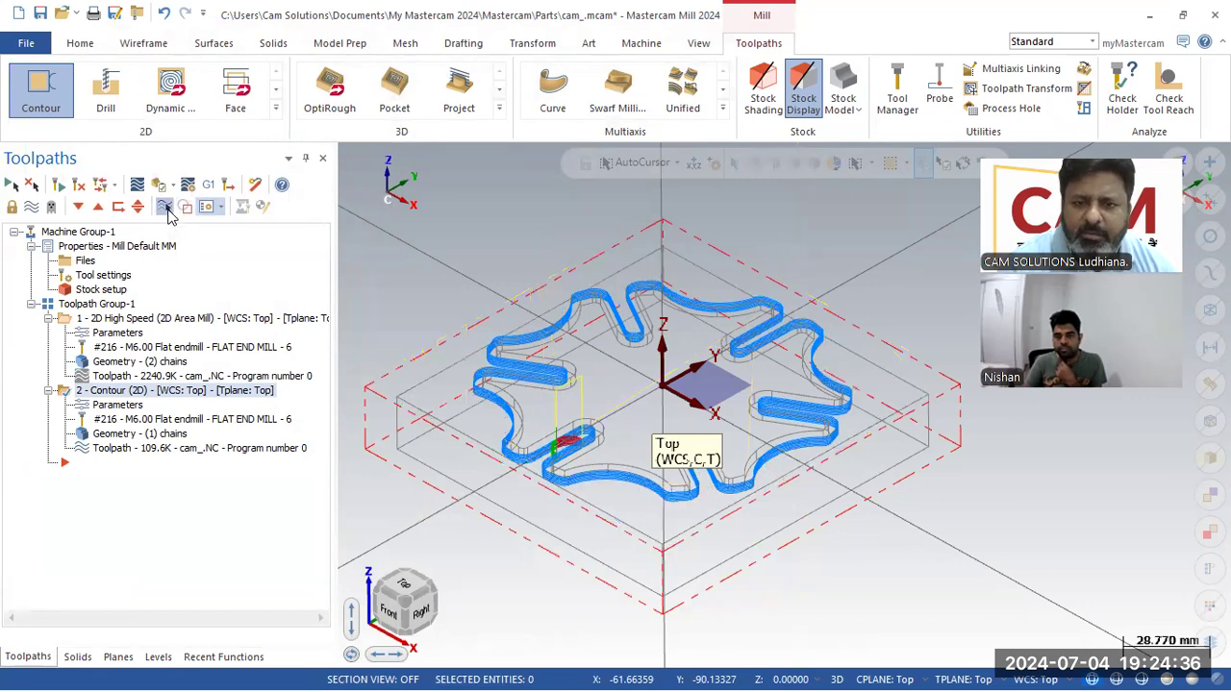
mouse_move(470, 317)
middle_down()
mouse_move(475, 383)
mouse_move(469, 309)
middle_up()
click(198, 318)
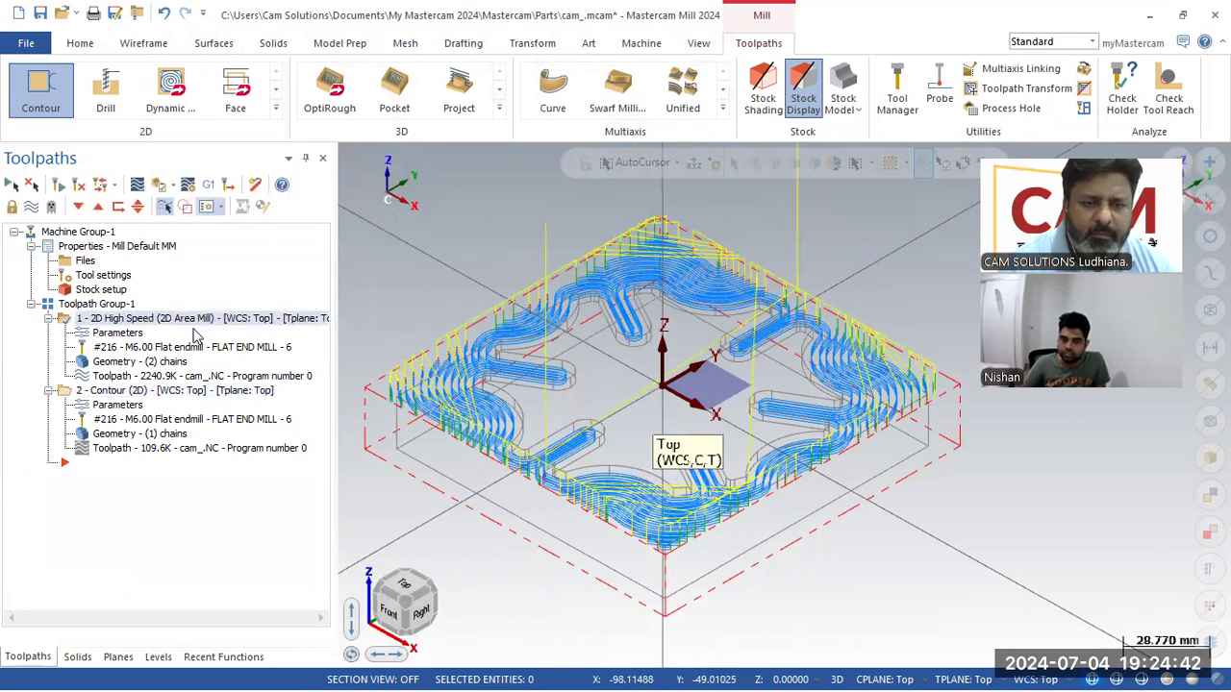
click(179, 391)
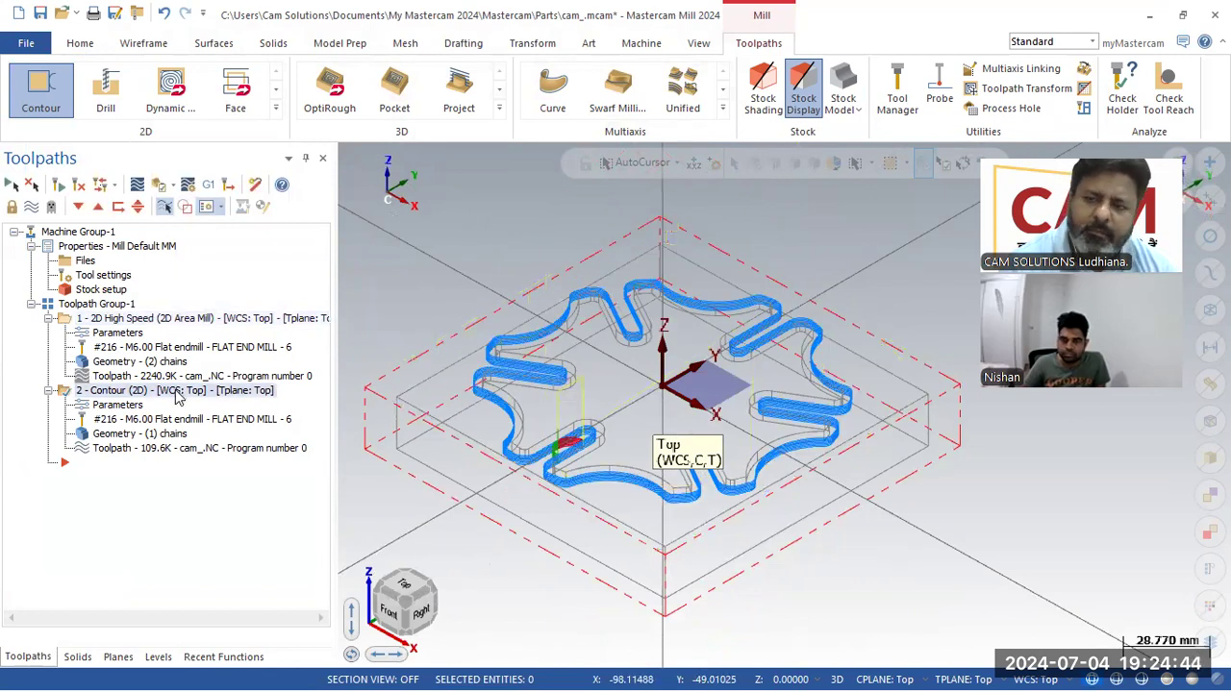
Disable Lead In/Out for the Contour operation, regenerate it and inspect the entry point on the profile
click(125, 407)
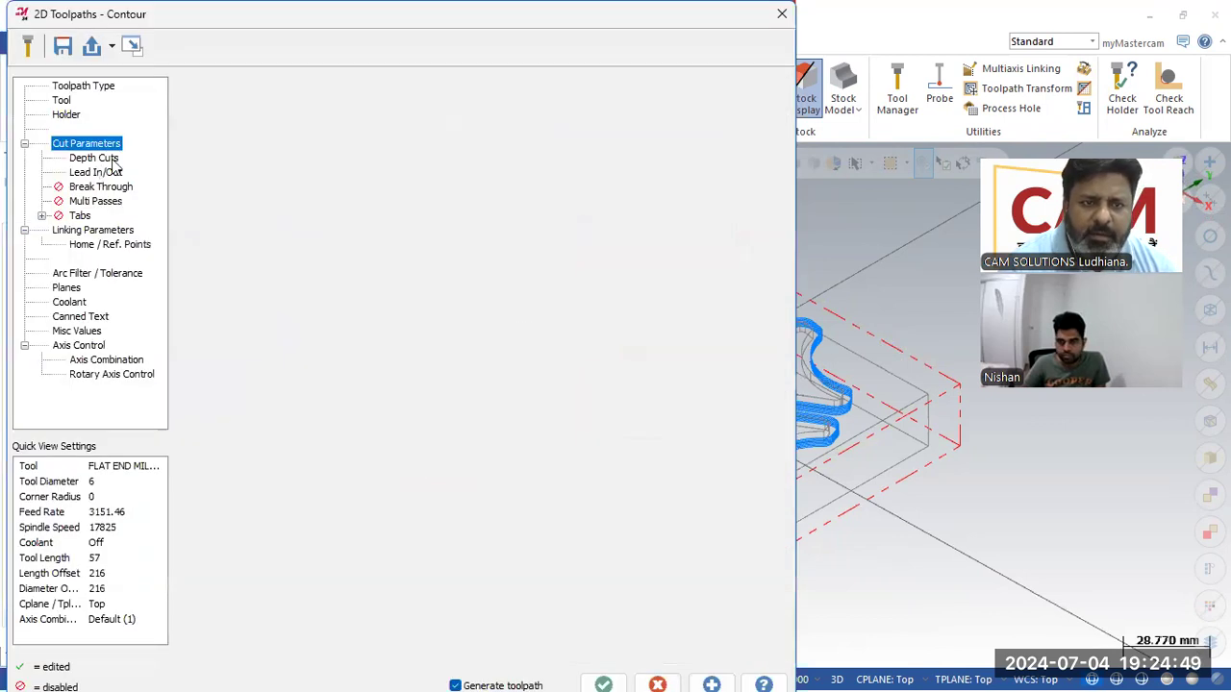
click(95, 172)
click(193, 91)
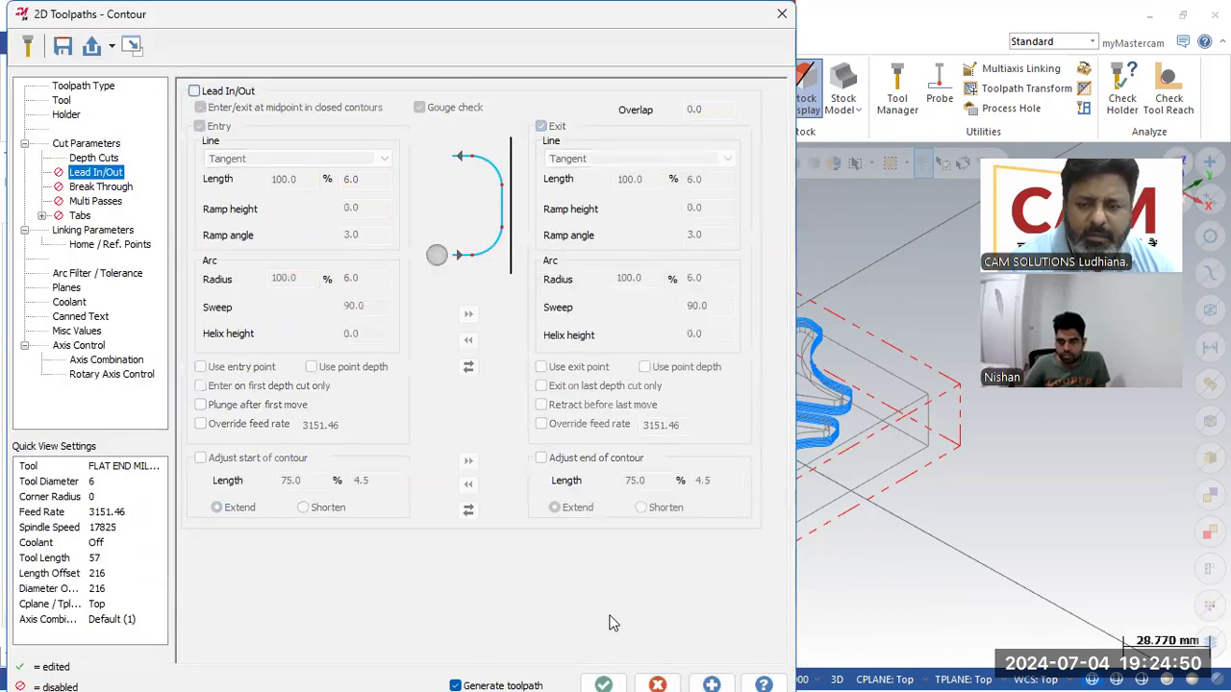
click(603, 684)
scroll(496, 442, up, 4)
scroll(492, 450, down, 2)
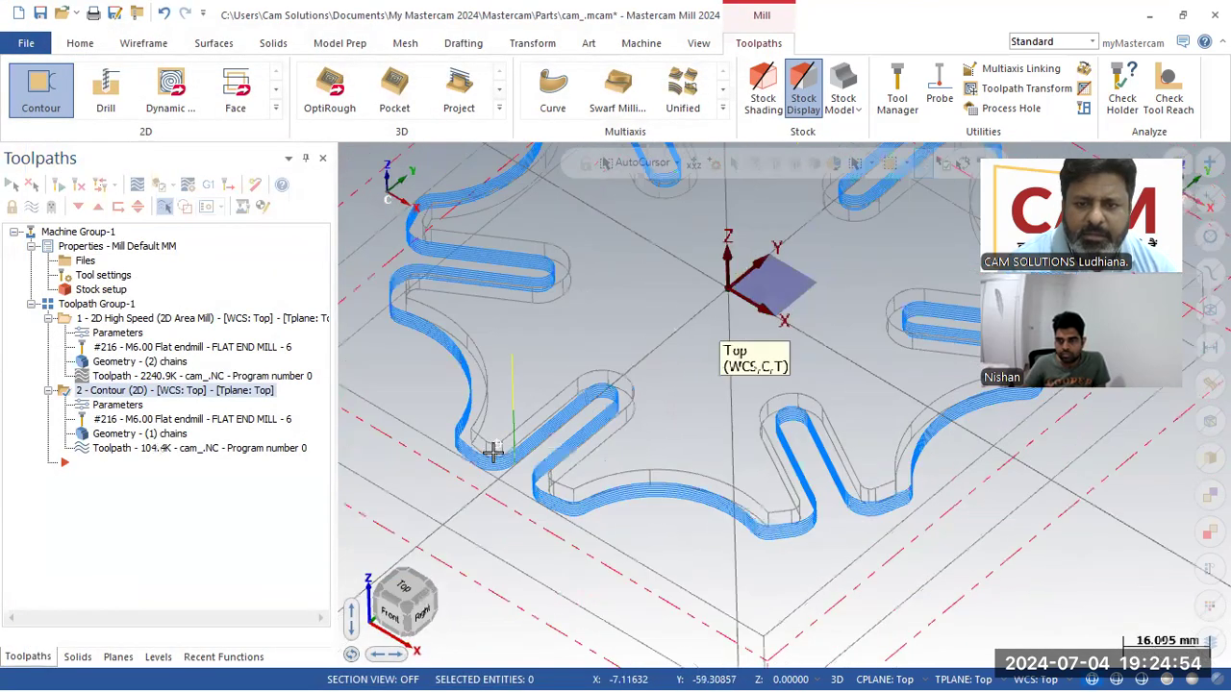
scroll(492, 452, down, 3)
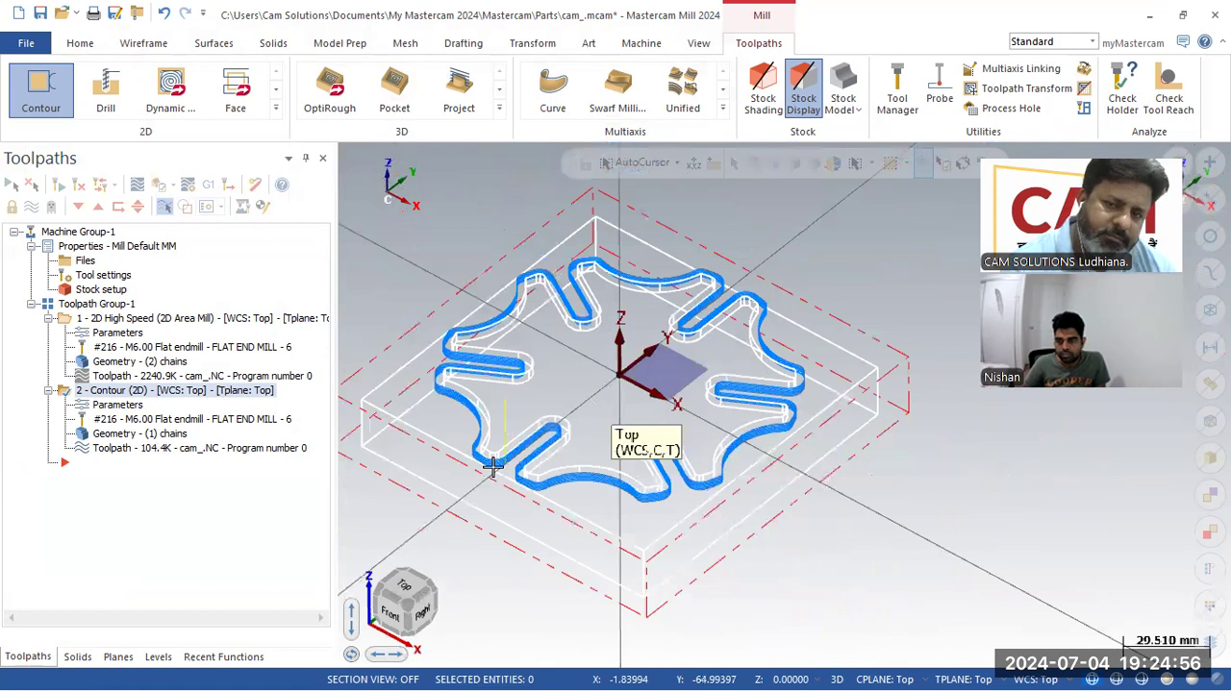
Backplot the Contour toolpath over the wireframe part to watch the tool motion, then close the backplot
click(184, 449)
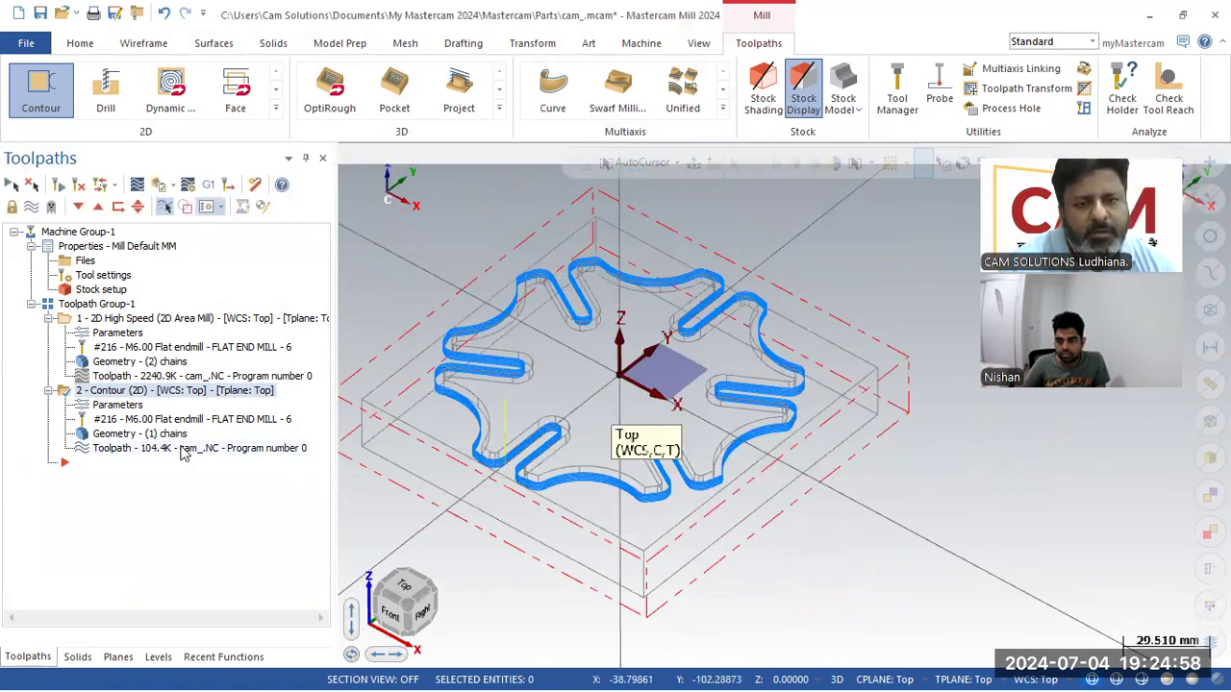
click(348, 157)
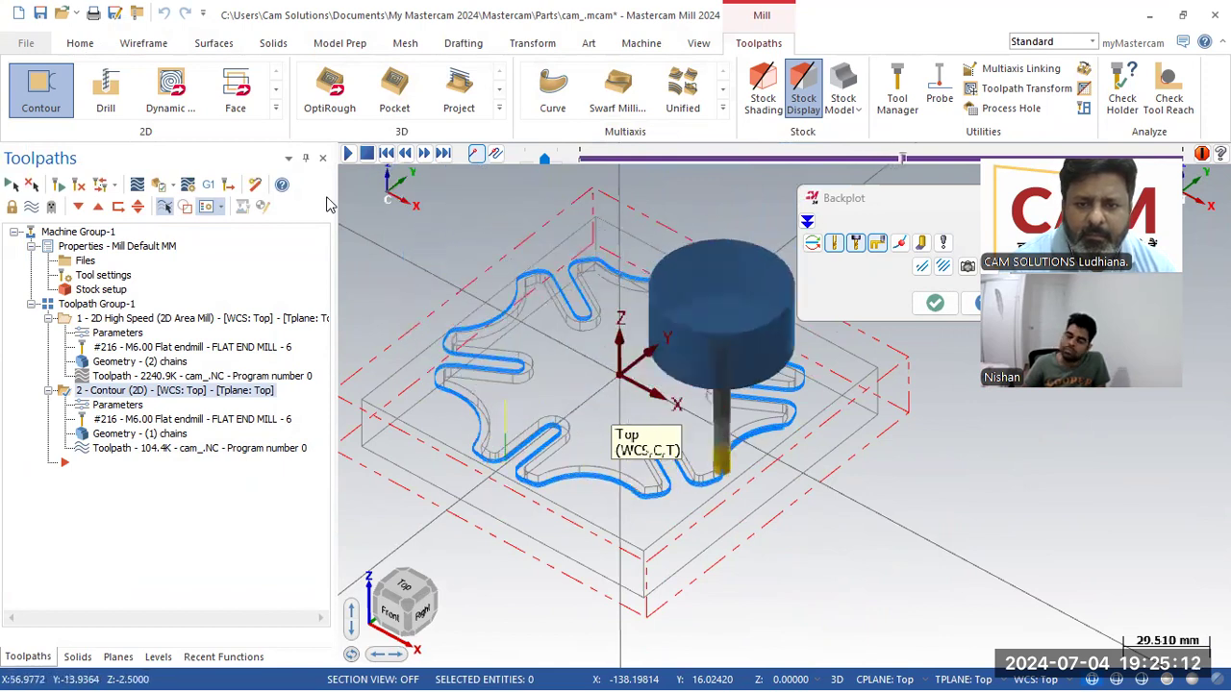
click(935, 302)
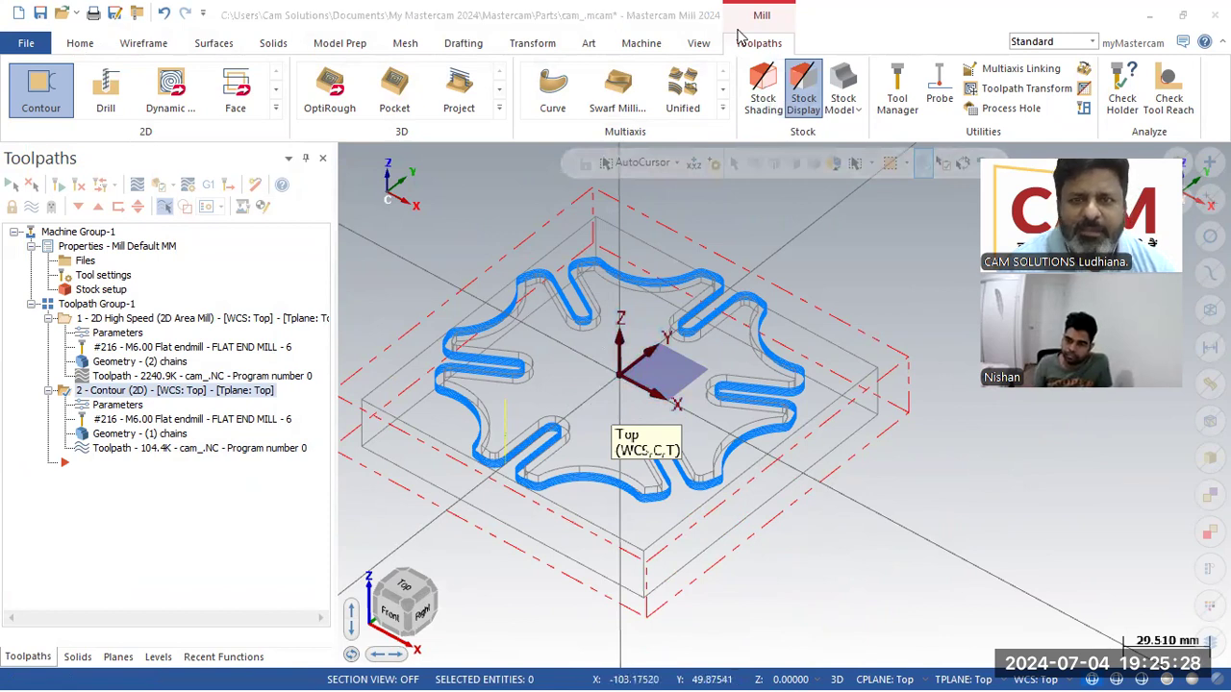
Restore the shaded display of the solid part with the Contour toolpath shown around its profile
mouse_move(519, 394)
middle_down()
mouse_move(595, 329)
mouse_move(563, 324)
mouse_move(468, 220)
mouse_move(473, 203)
middle_up()
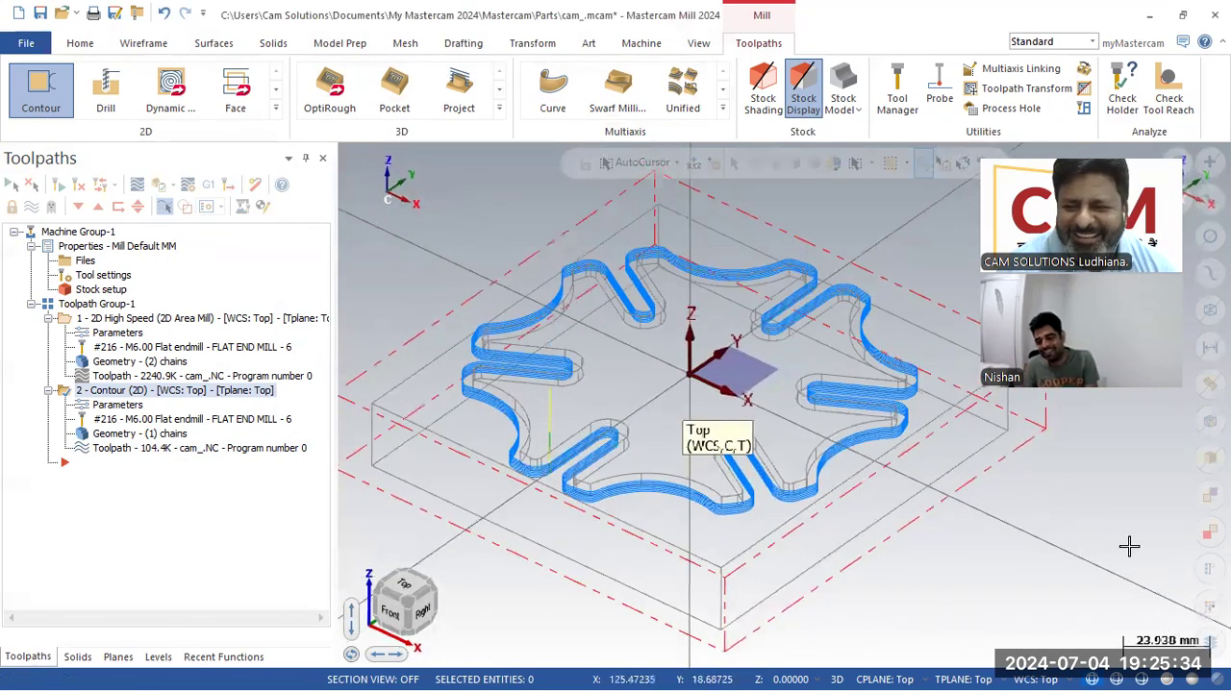
click(1167, 679)
mouse_move(928, 514)
middle_down()
mouse_move(872, 499)
mouse_move(891, 510)
middle_up()
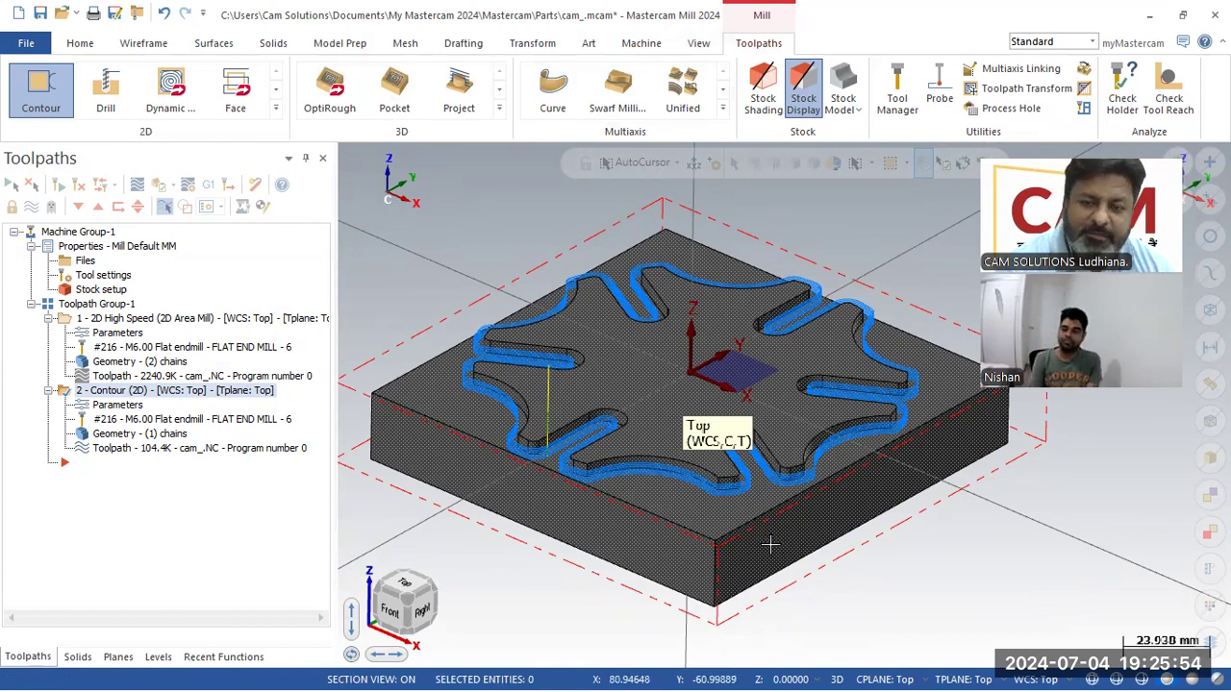
middle_drag(765, 394, 732, 457)
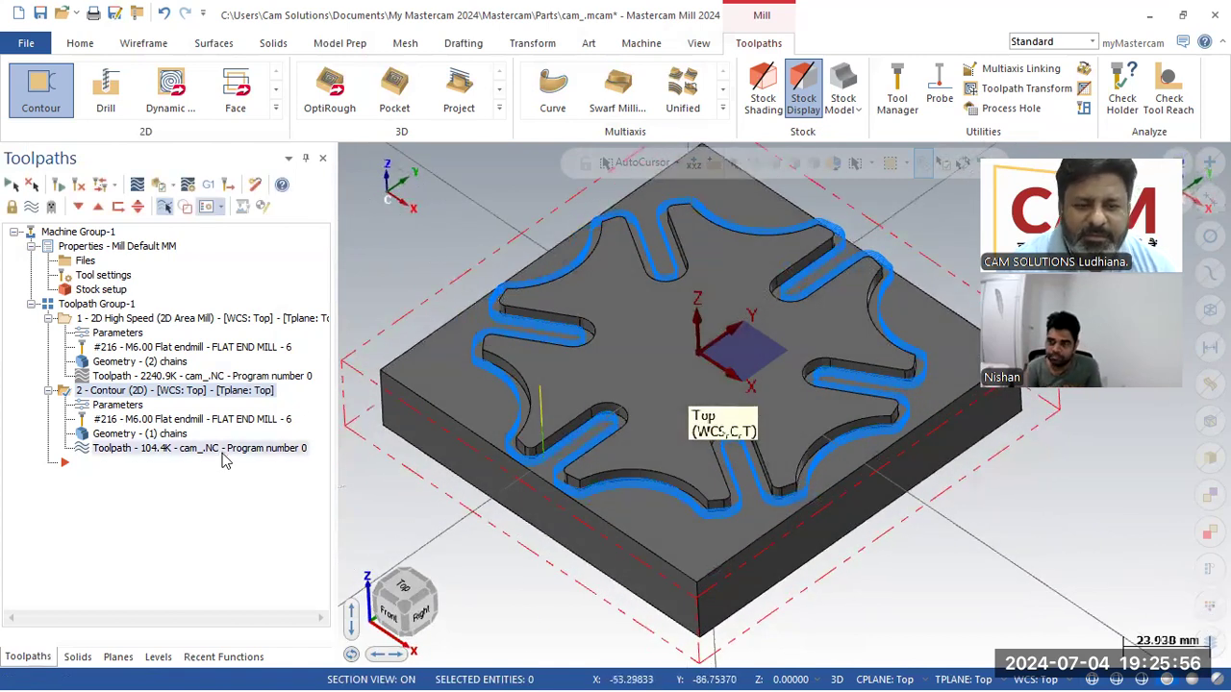
Replay the Contour toolpath's backplot on the shaded part and close it
click(222, 453)
click(347, 155)
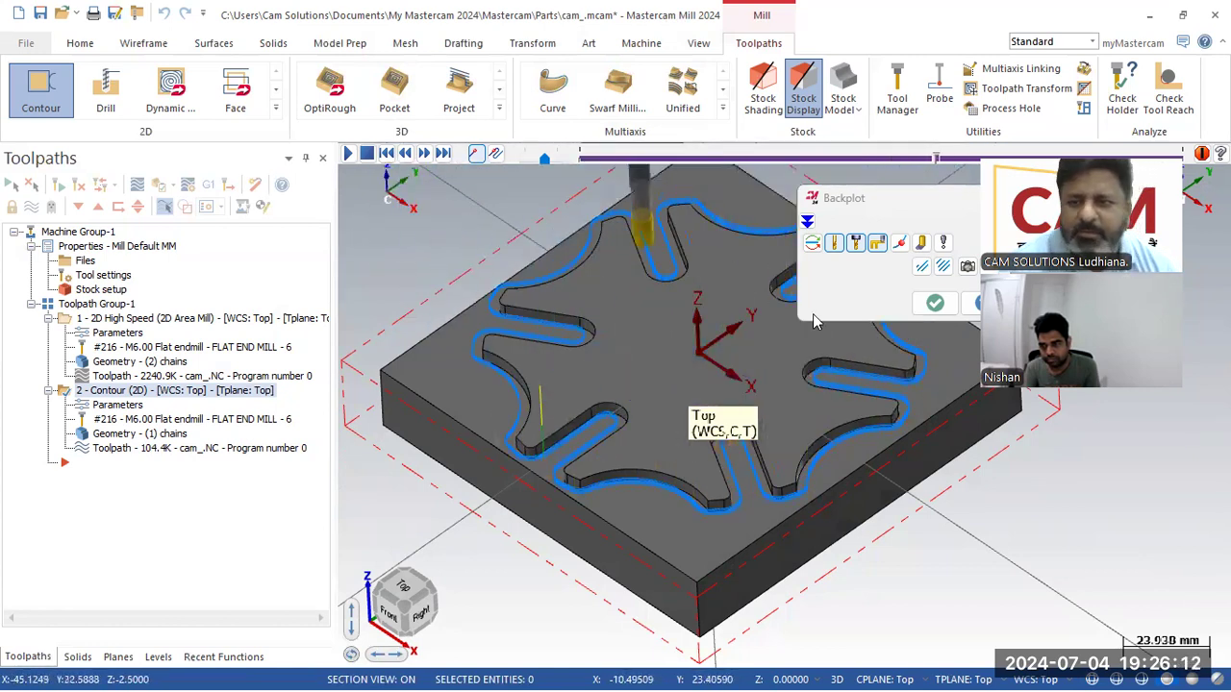
click(937, 304)
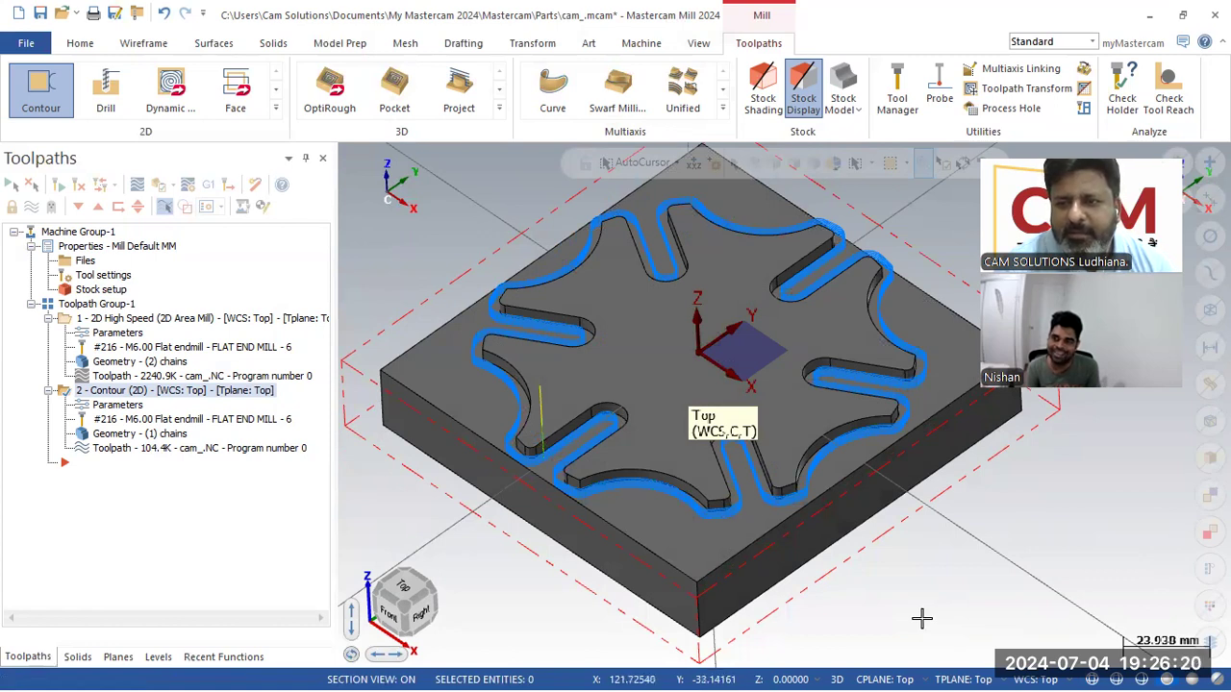
Play the Contour toolpath's backplot once more around the part's profile, then close the backplot
middle_drag(902, 601, 798, 402)
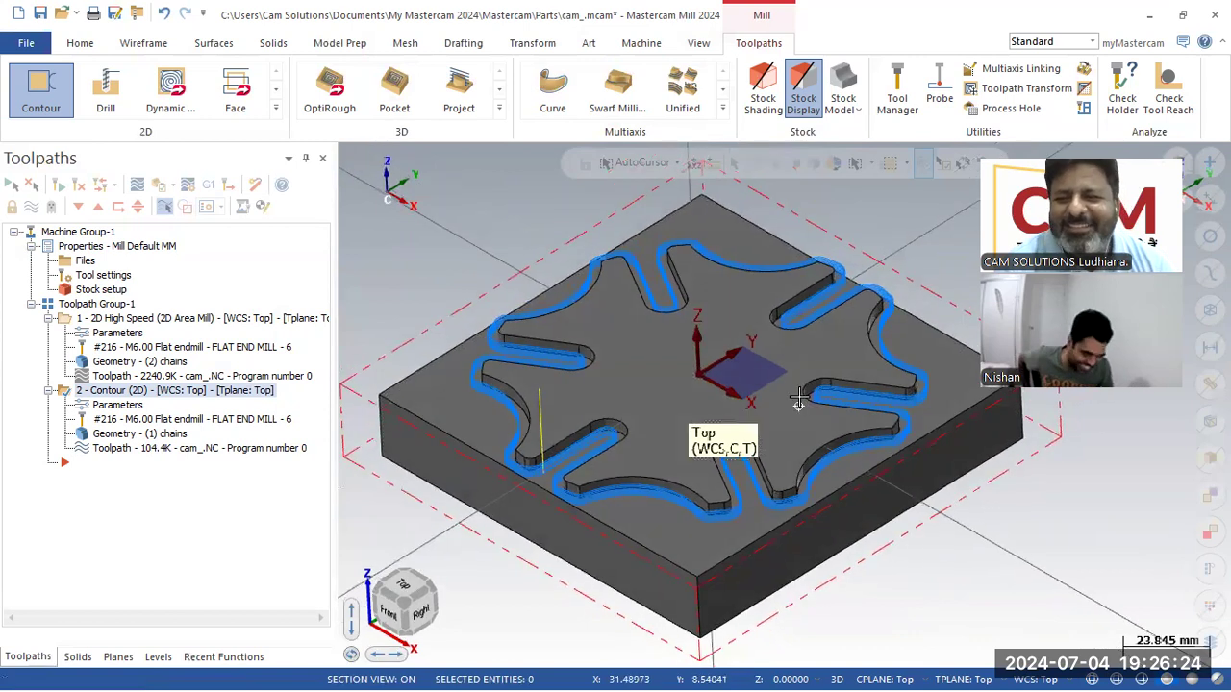
click(213, 451)
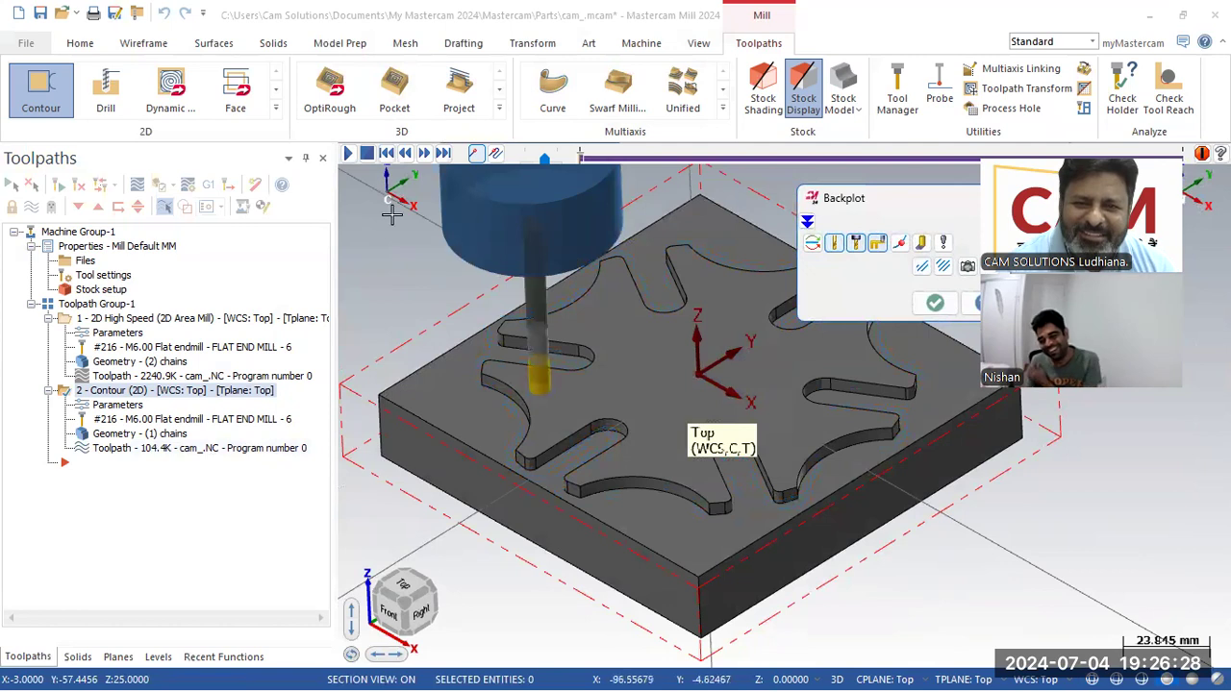
click(348, 154)
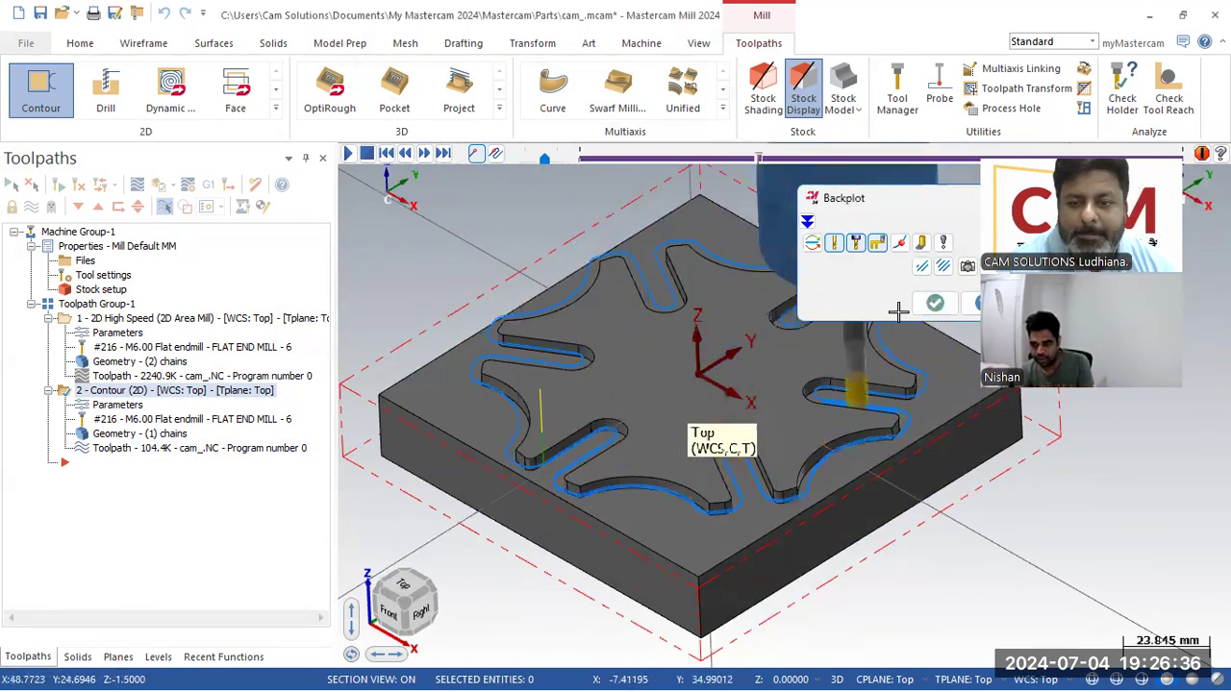
click(934, 302)
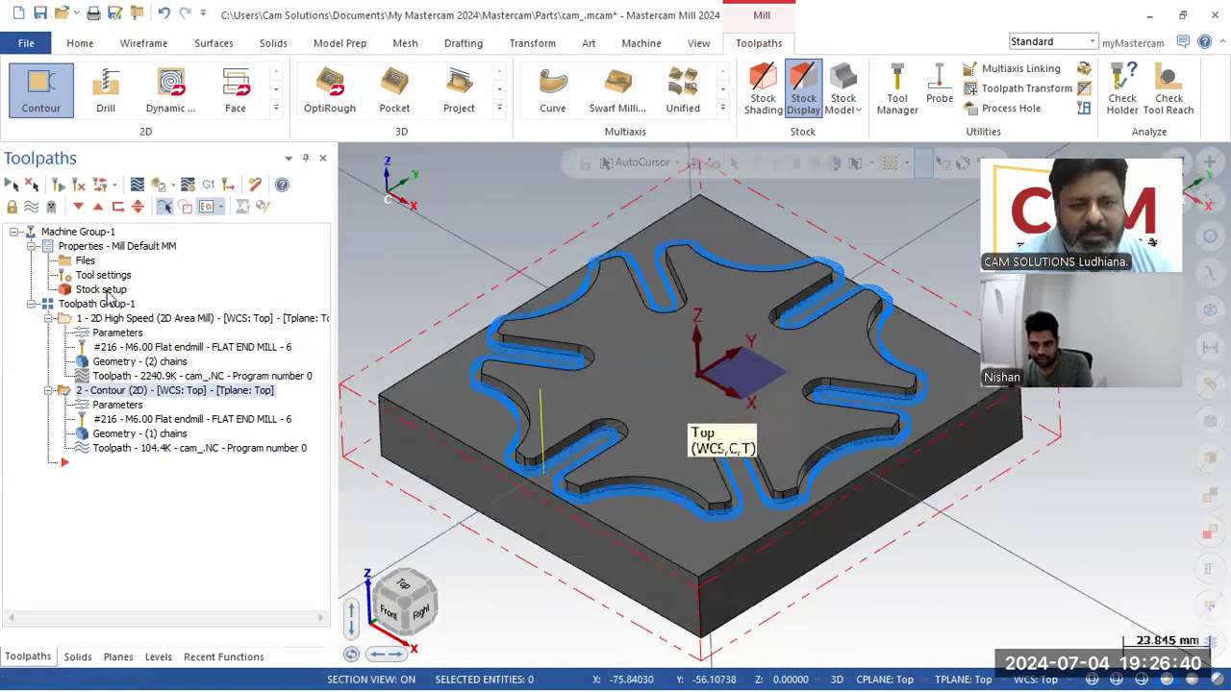
Replace the stock definition with a rectangular bounding box fitted to all shown entities
click(109, 295)
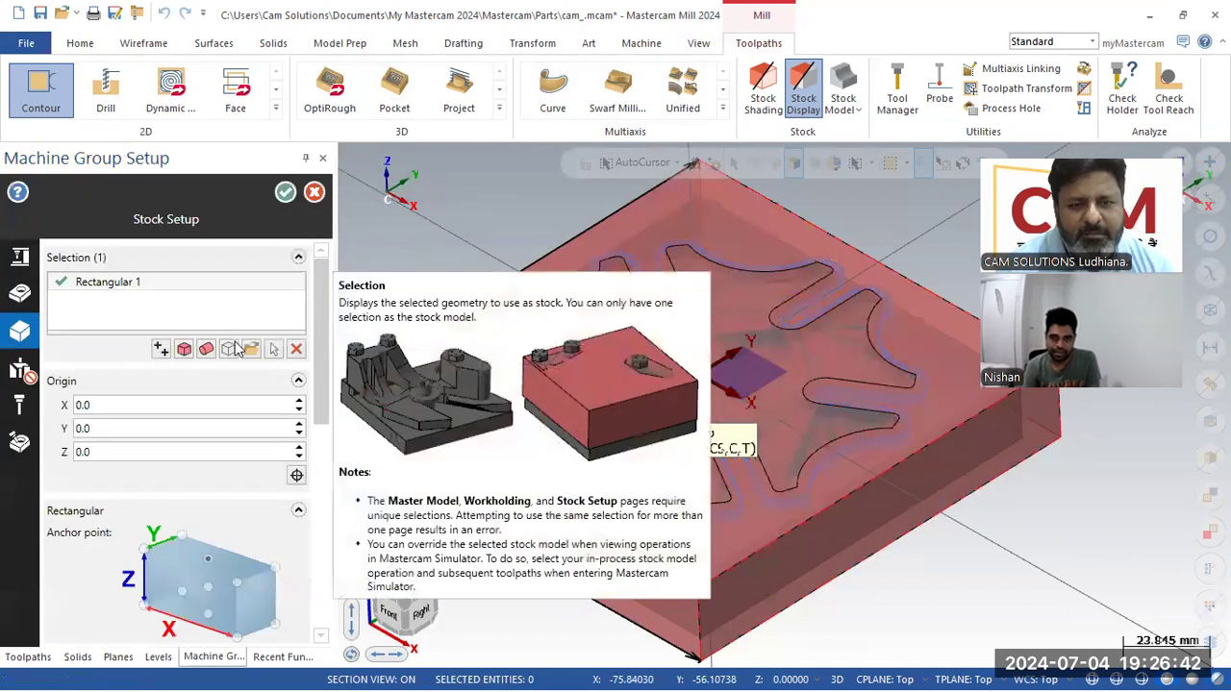
click(296, 351)
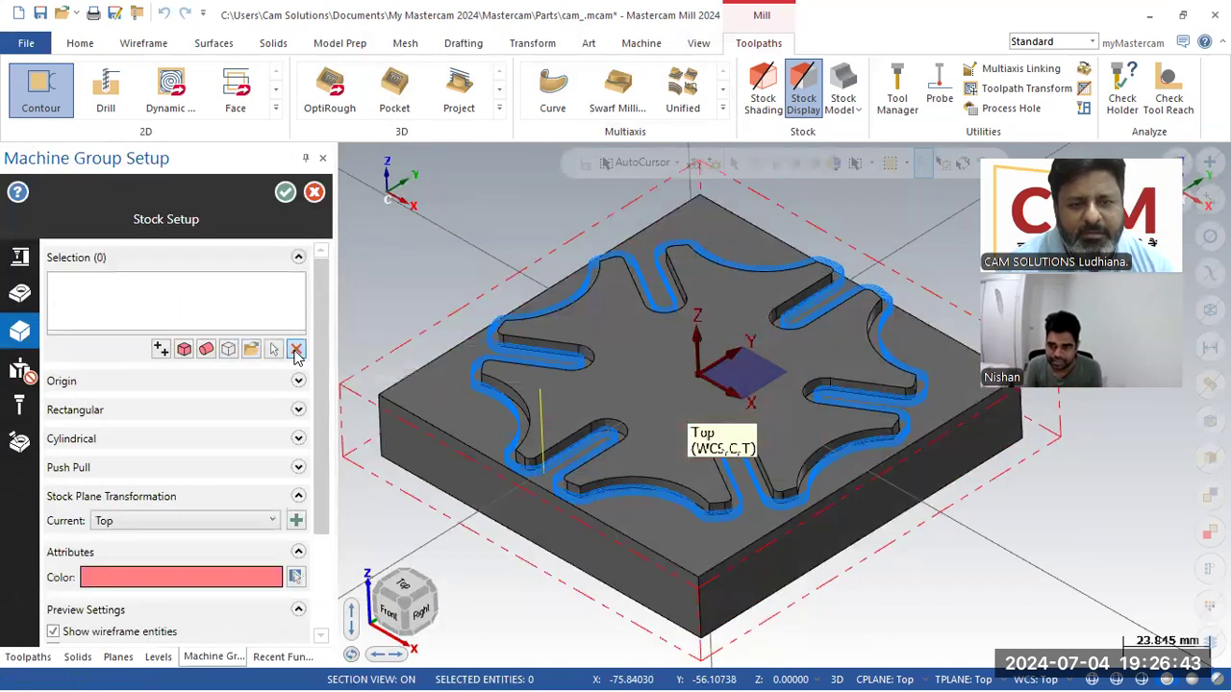
click(227, 350)
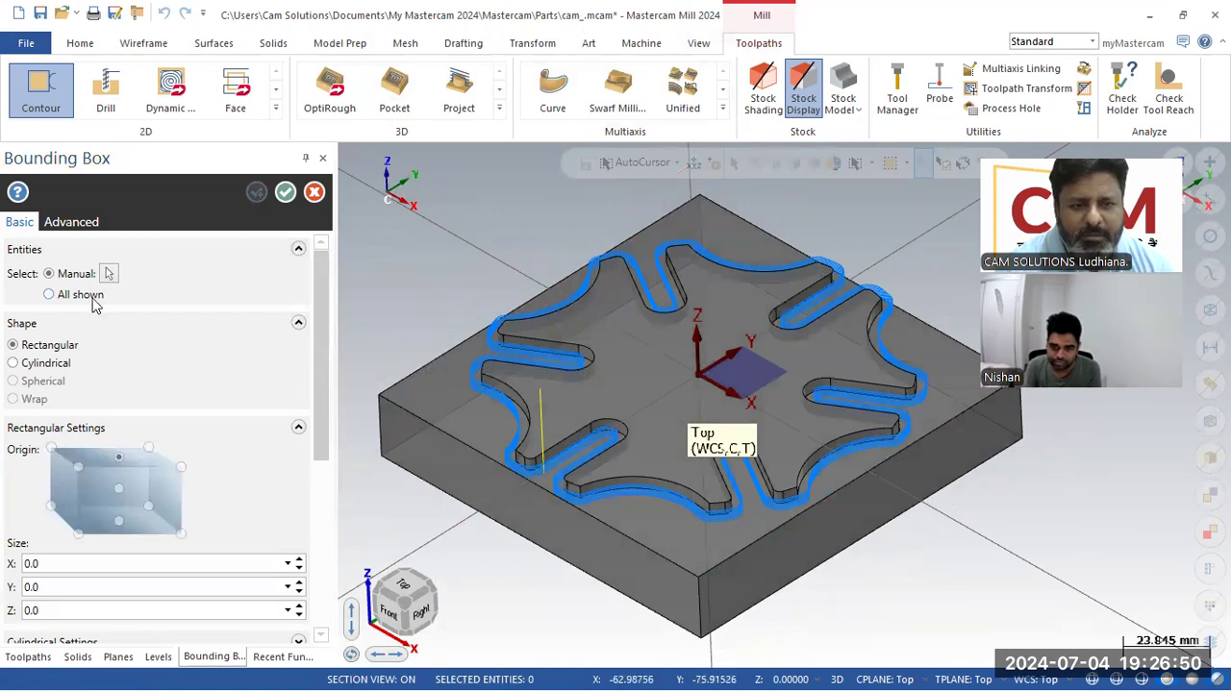
click(50, 294)
click(284, 193)
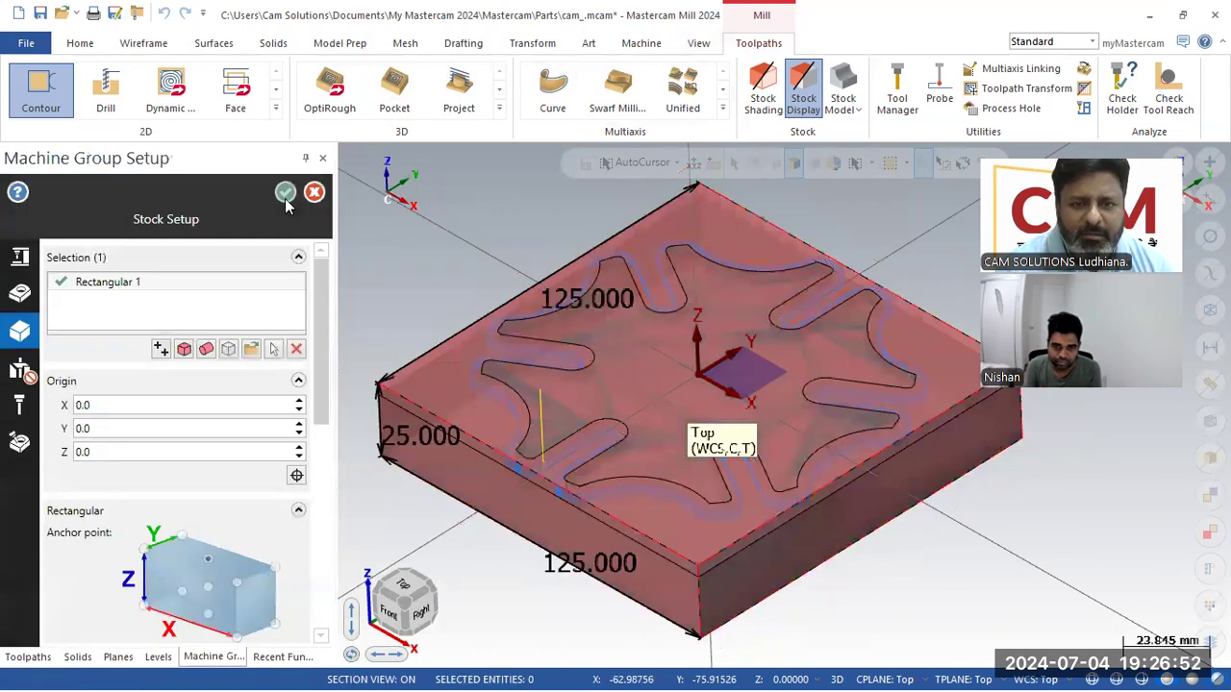
click(284, 193)
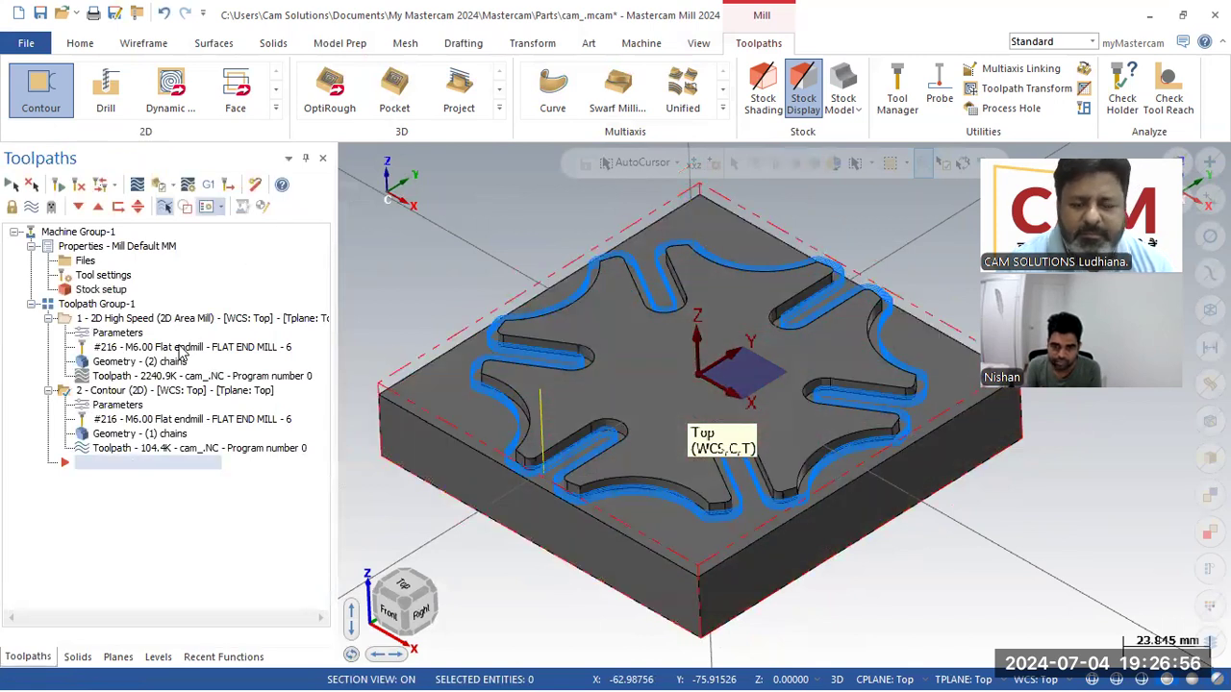
Backplot the Contour operation with the redefined stock outline shown, then close the backplot
scroll(513, 371, down, 3)
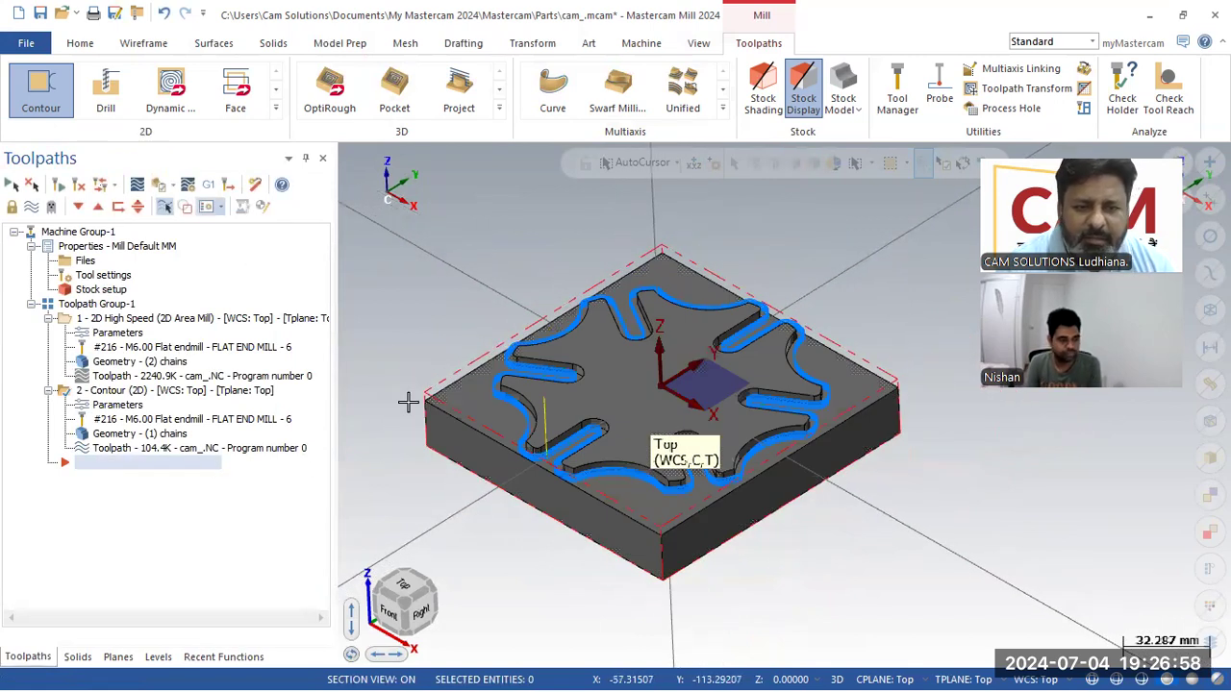
click(135, 452)
click(347, 153)
click(934, 303)
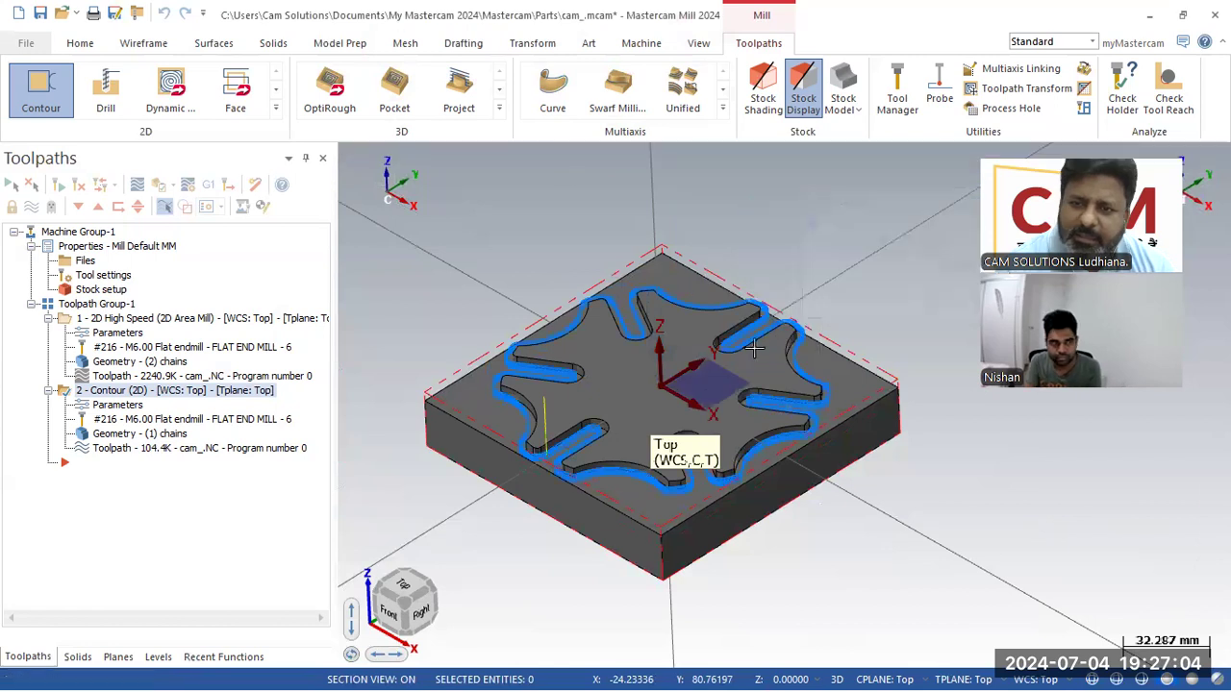
Verify the Contour operation alone on the solid stock in Mastercam Simulator, then close the simulator
click(129, 449)
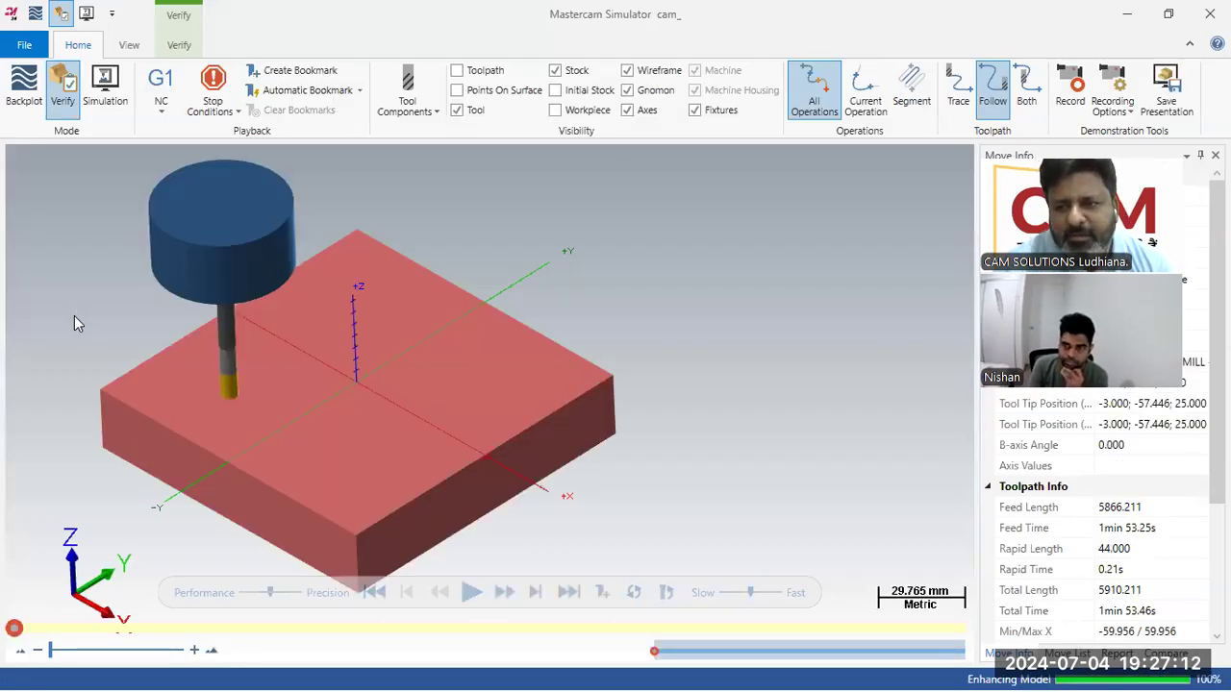
click(475, 596)
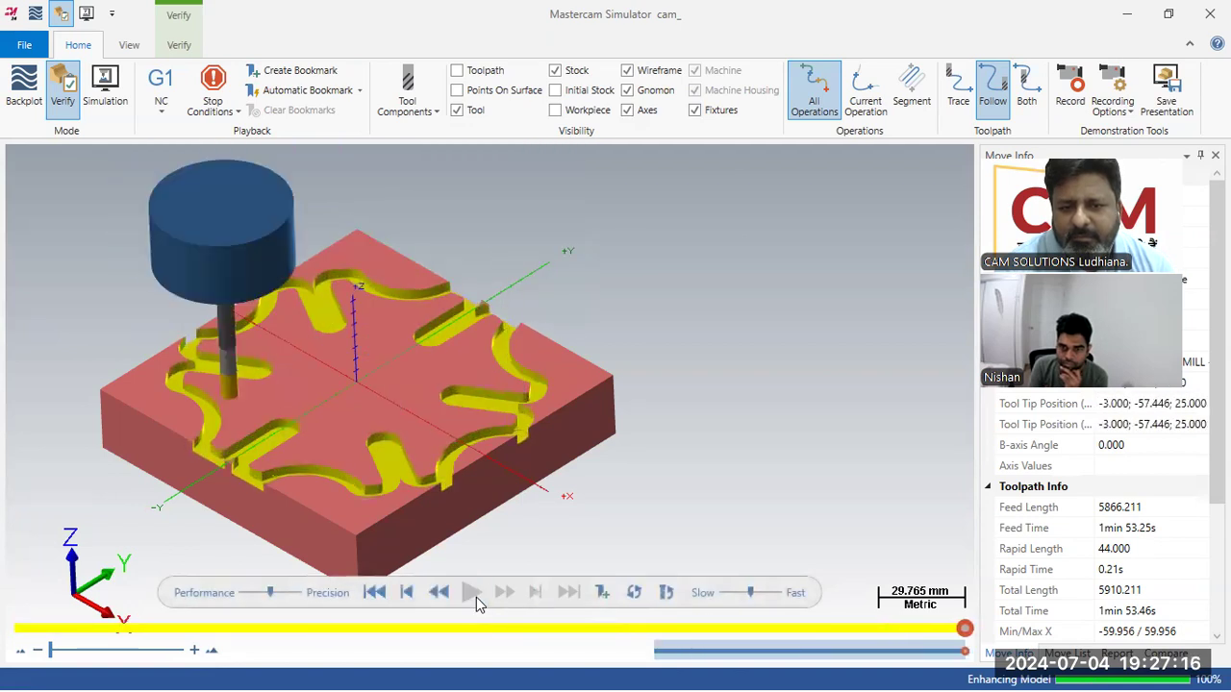
click(1210, 13)
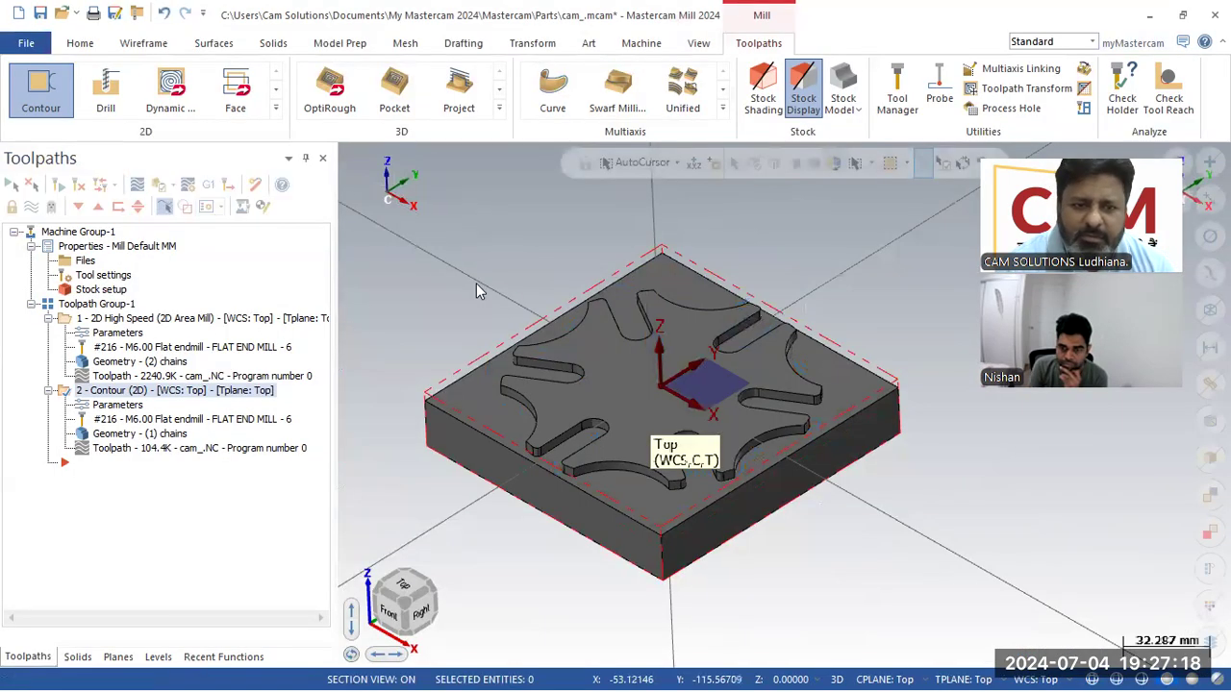
Select Toolpath Group-1 and verify the Area Mill and Contour operations together on the stock
click(100, 305)
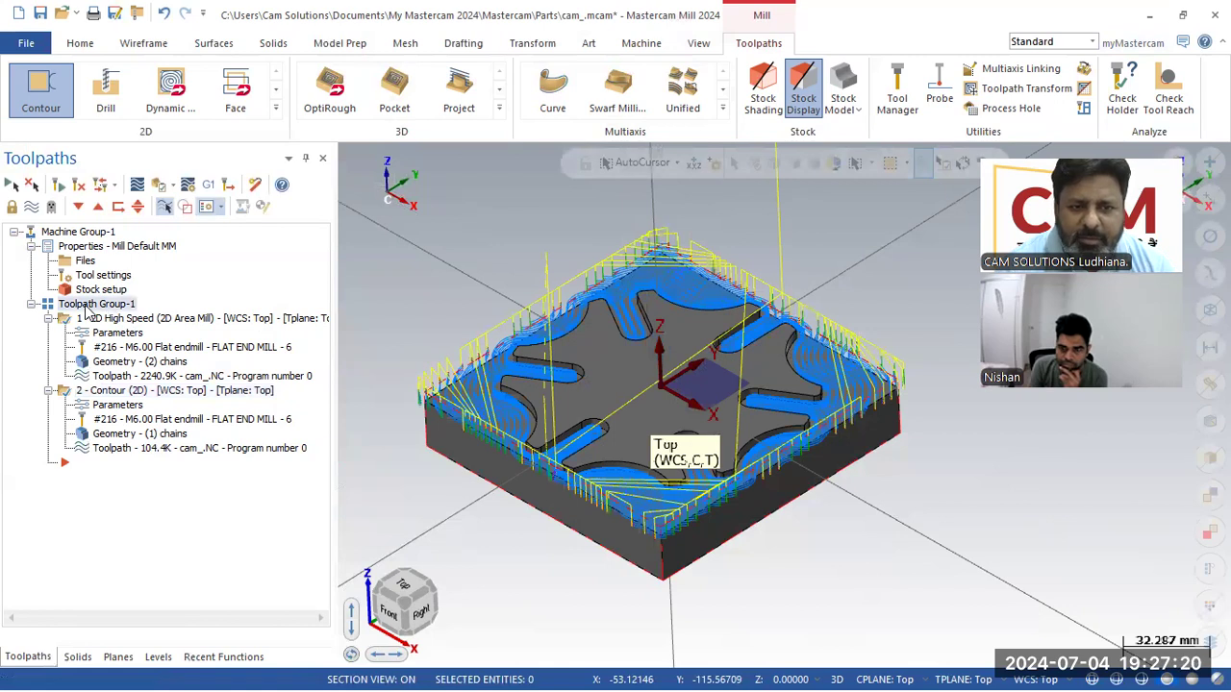
click(162, 187)
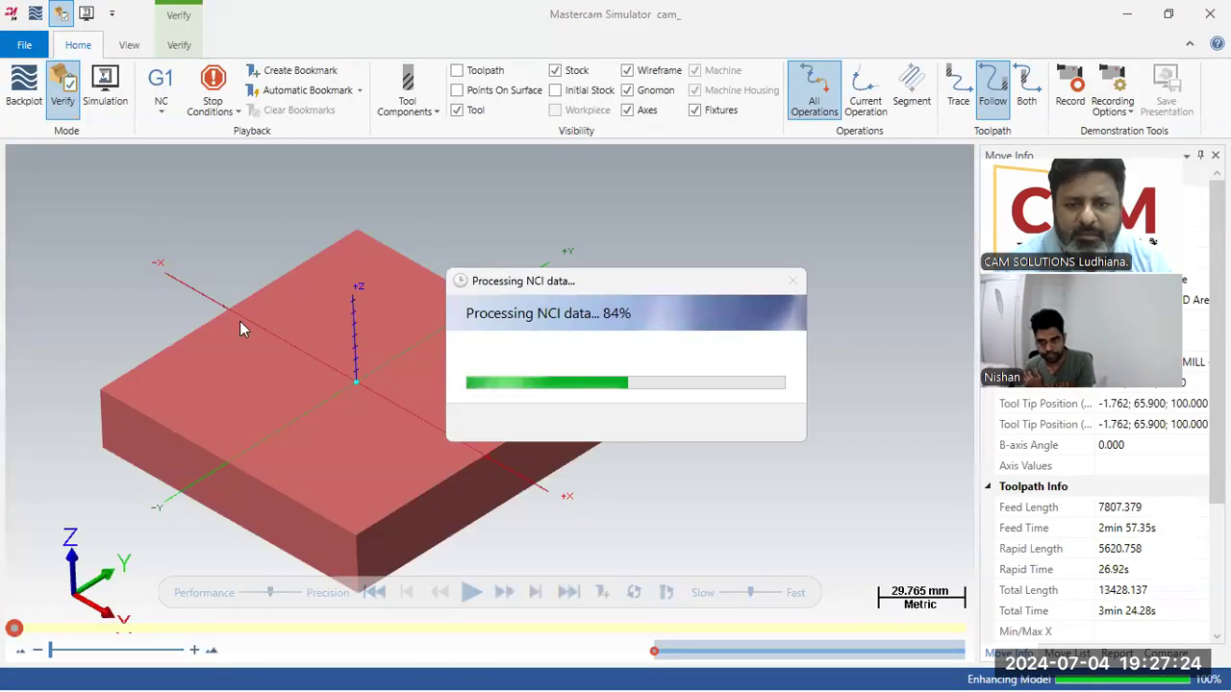
click(471, 593)
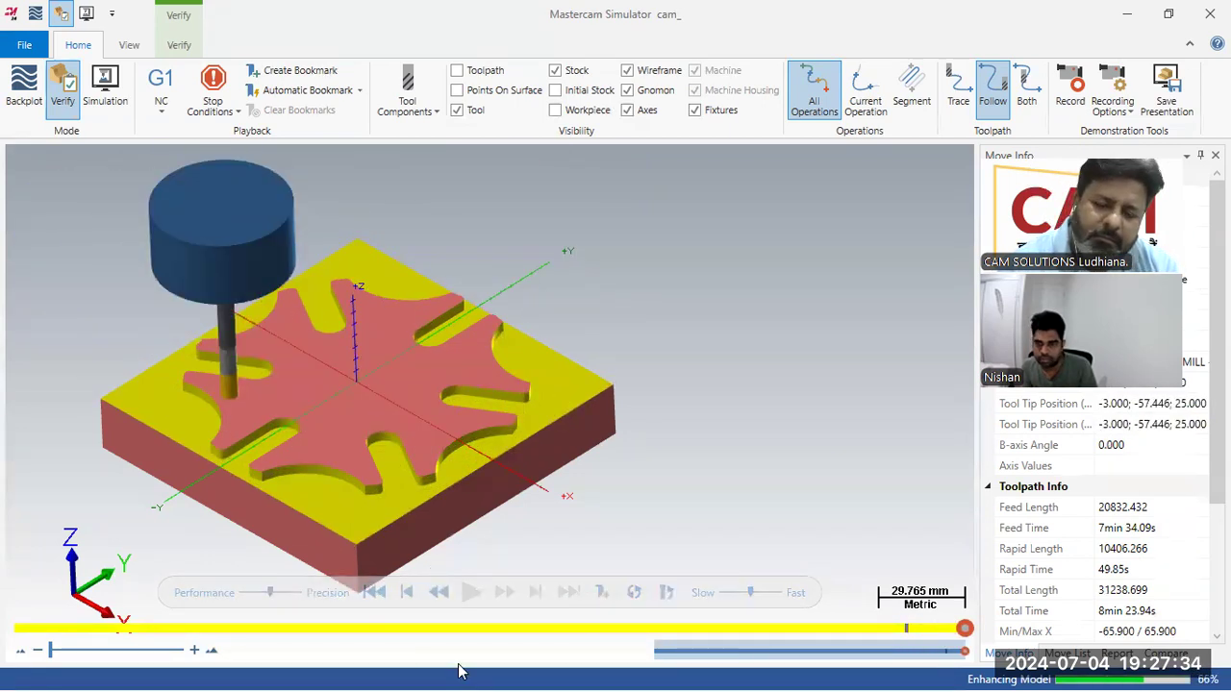
Compare the verified part with the drawing in 2d.pdf, then close the simulator and minimize the drawing
click(833, 670)
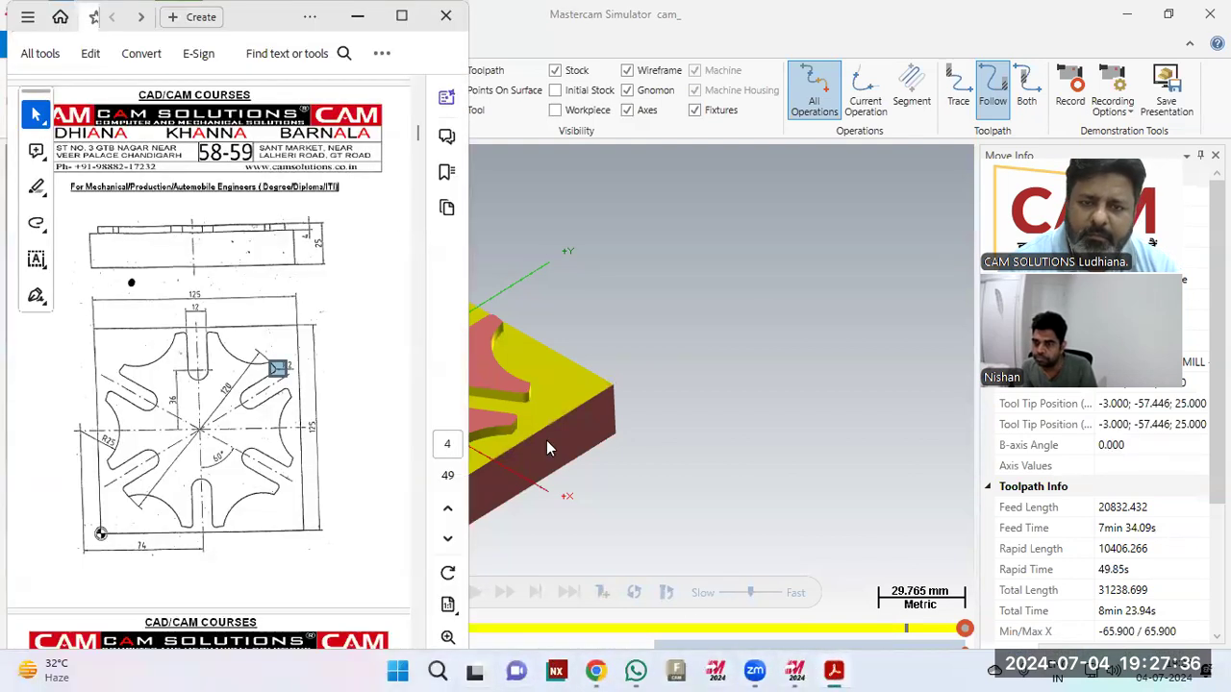
double_click(244, 29)
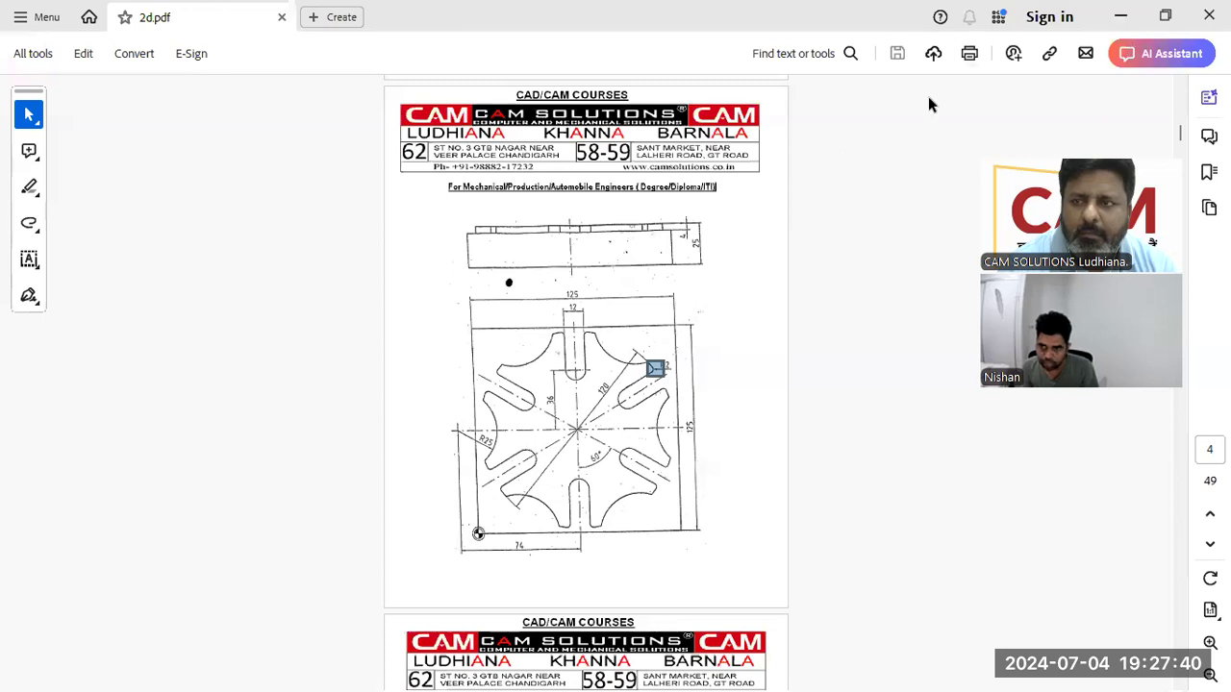
click(1164, 17)
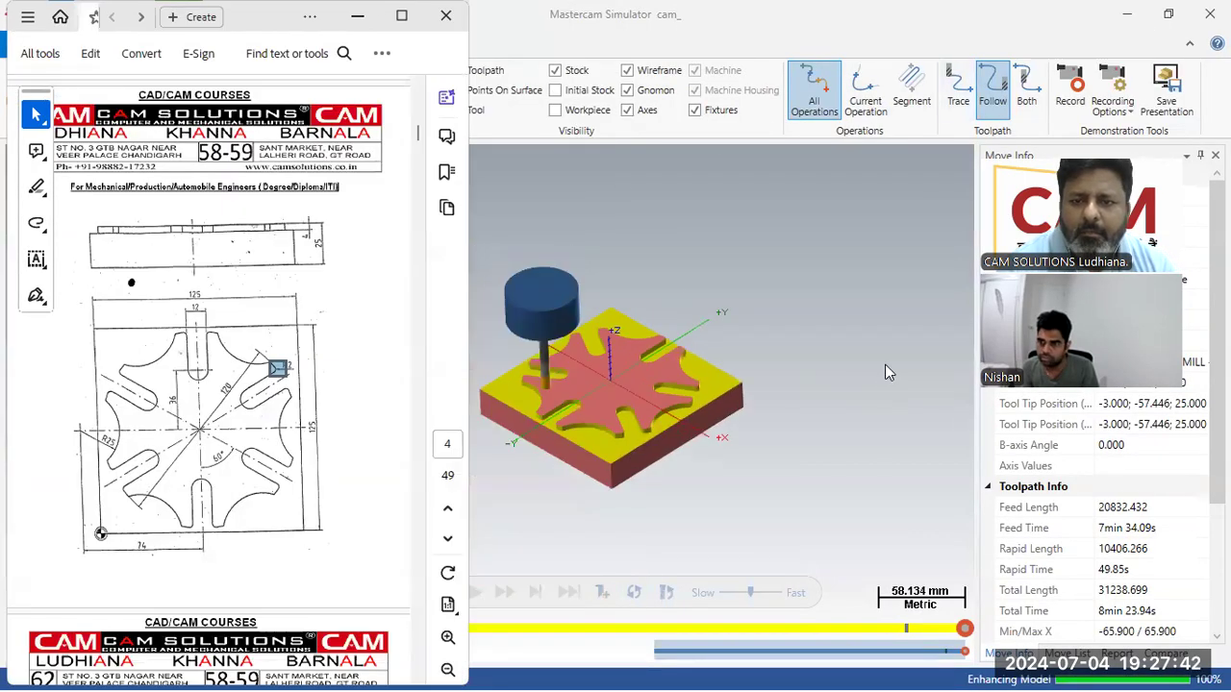
scroll(885, 366, down, 2)
scroll(740, 366, up, 3)
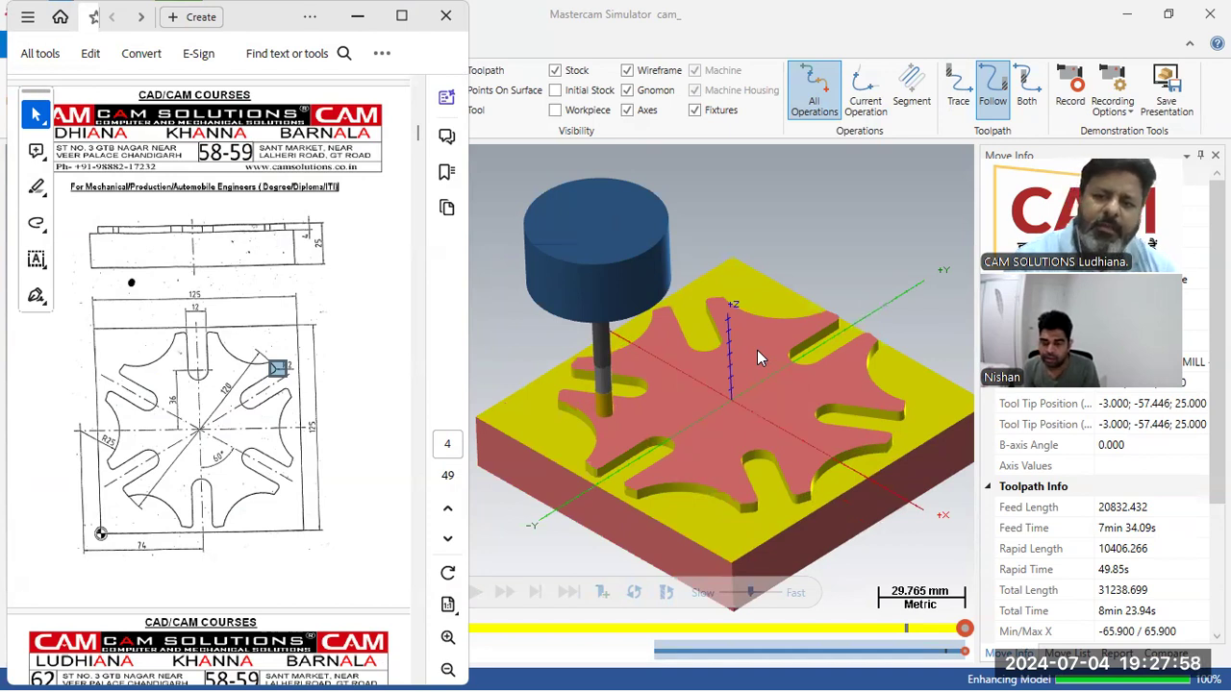
click(903, 237)
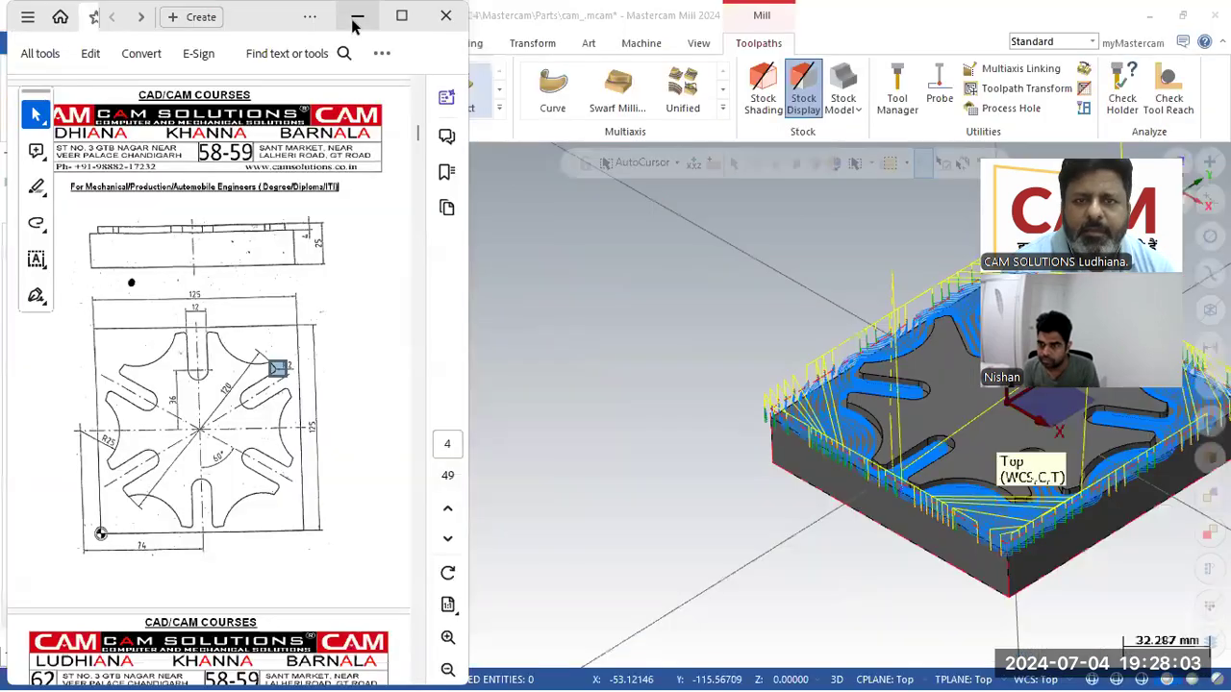
click(352, 14)
Review the machine group's properties and its stock setup, leaving the setup without changes
click(640, 43)
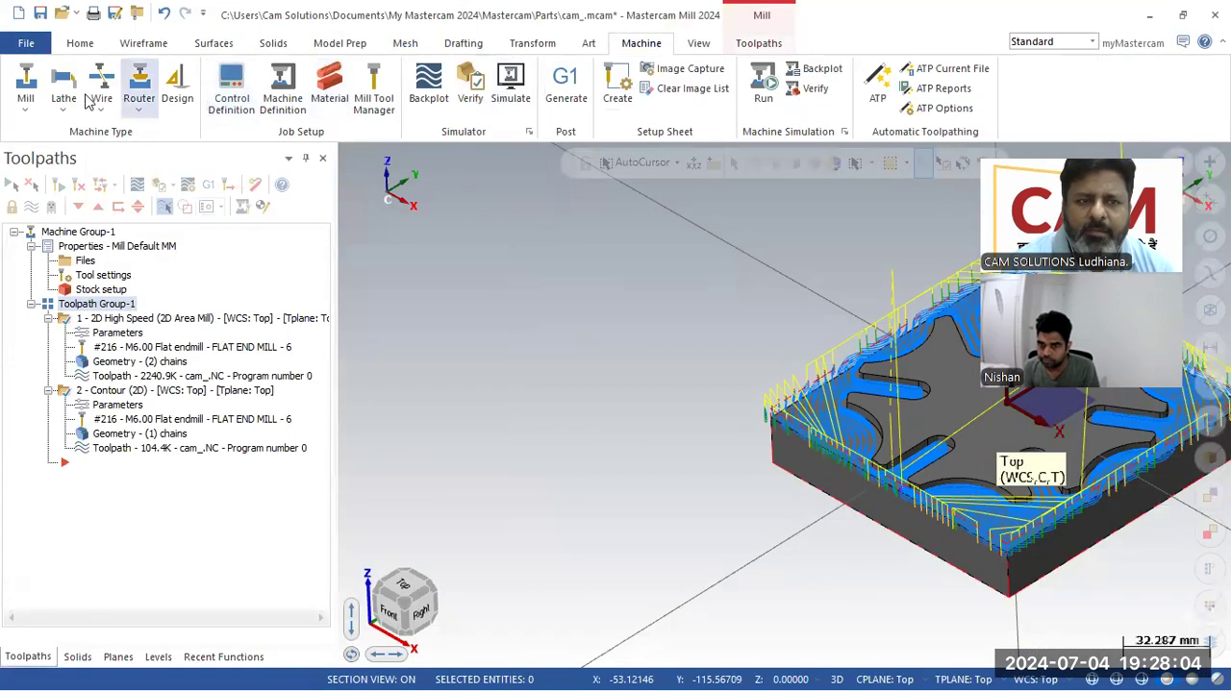
click(60, 234)
click(32, 246)
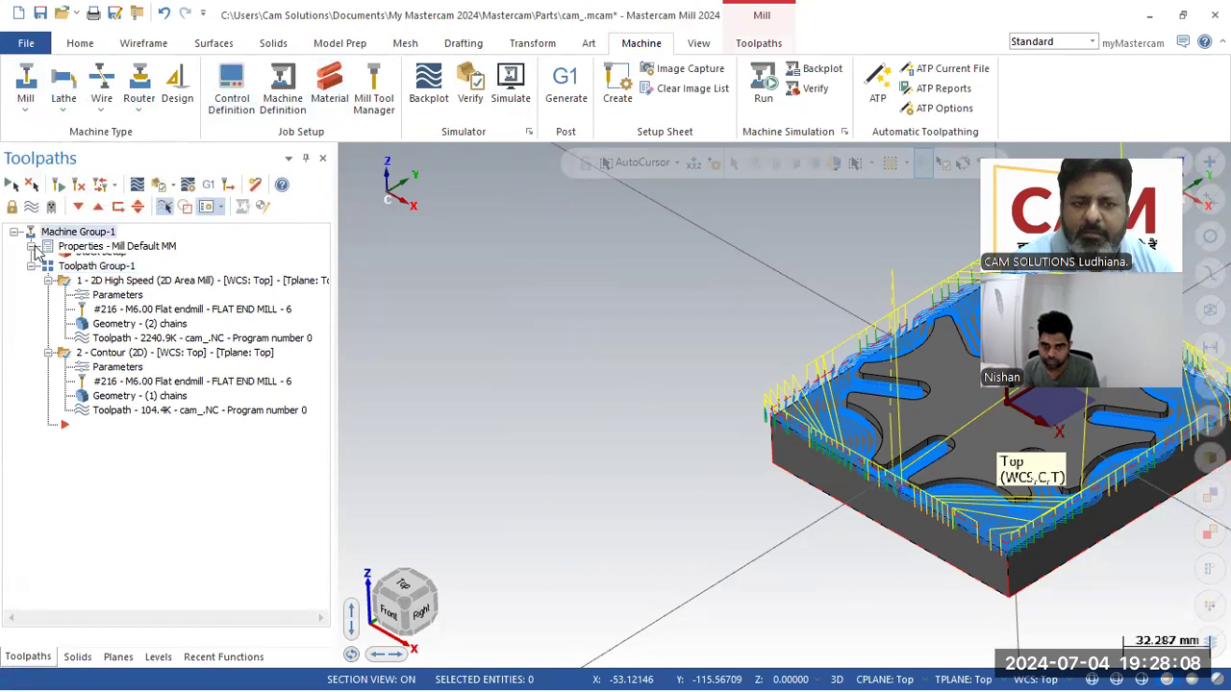
click(32, 246)
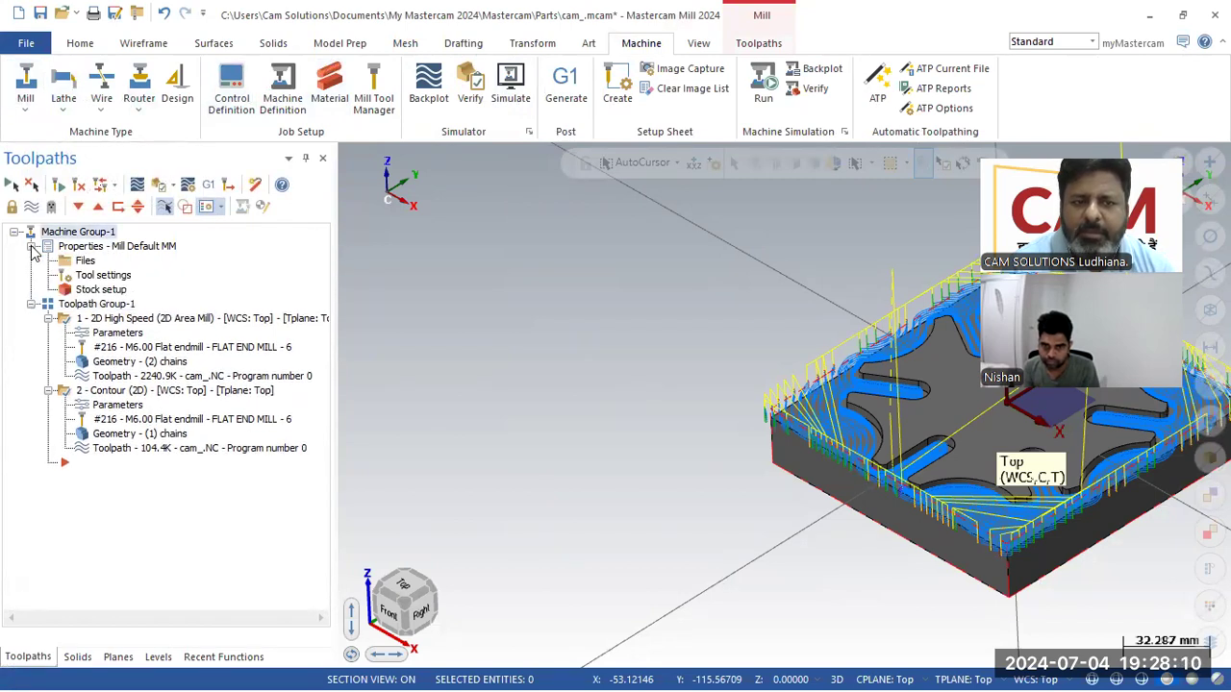
click(95, 291)
click(315, 192)
click(239, 430)
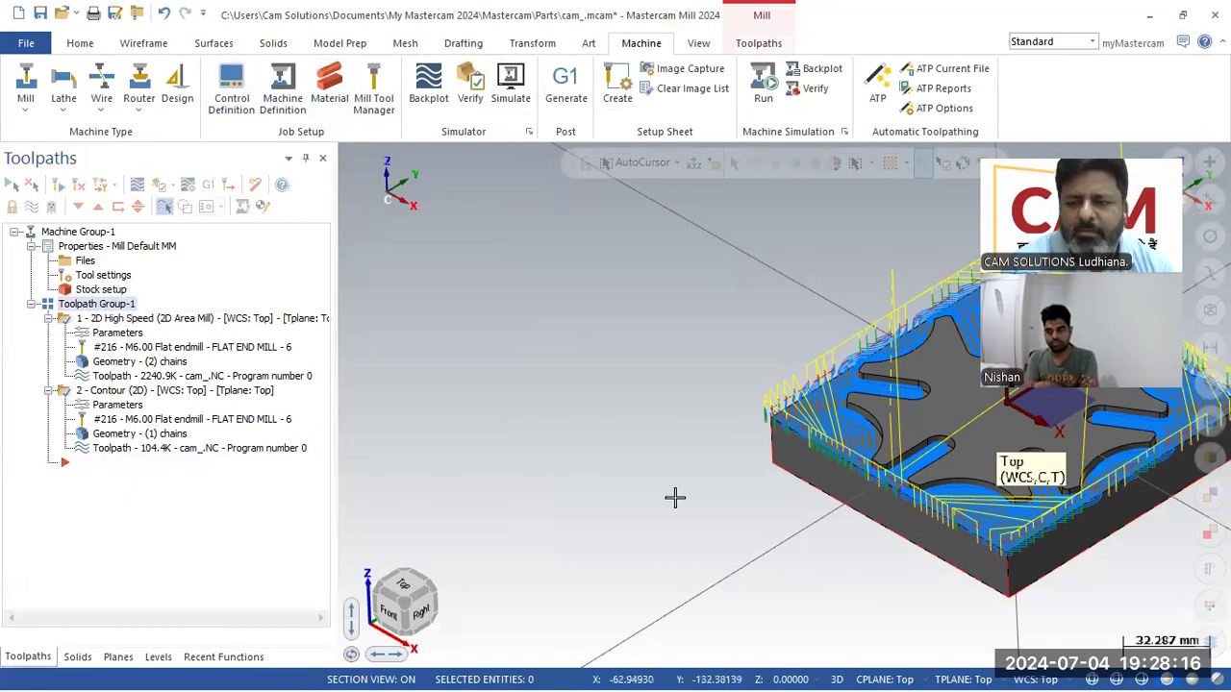
Post-process both operations of Toolpath Group-1 and save the NC file as 3
scroll(498, 448, down, 2)
scroll(909, 462, up, 1)
scroll(564, 481, up, 3)
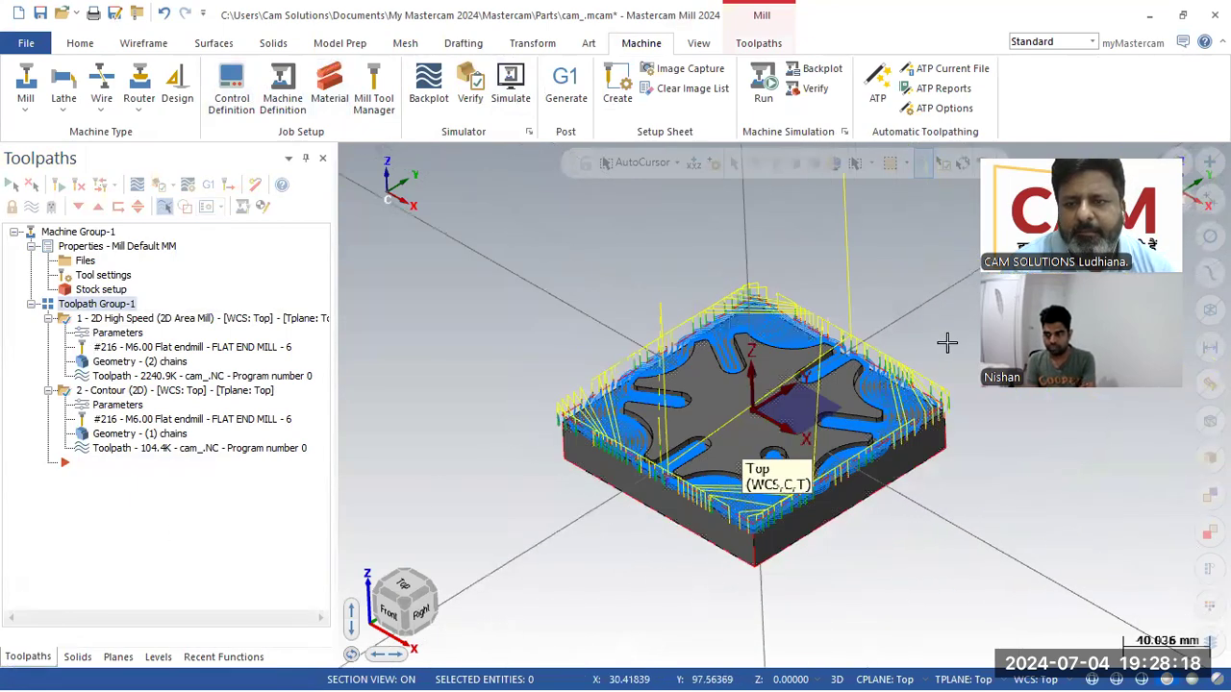
middle_drag(830, 408, 836, 411)
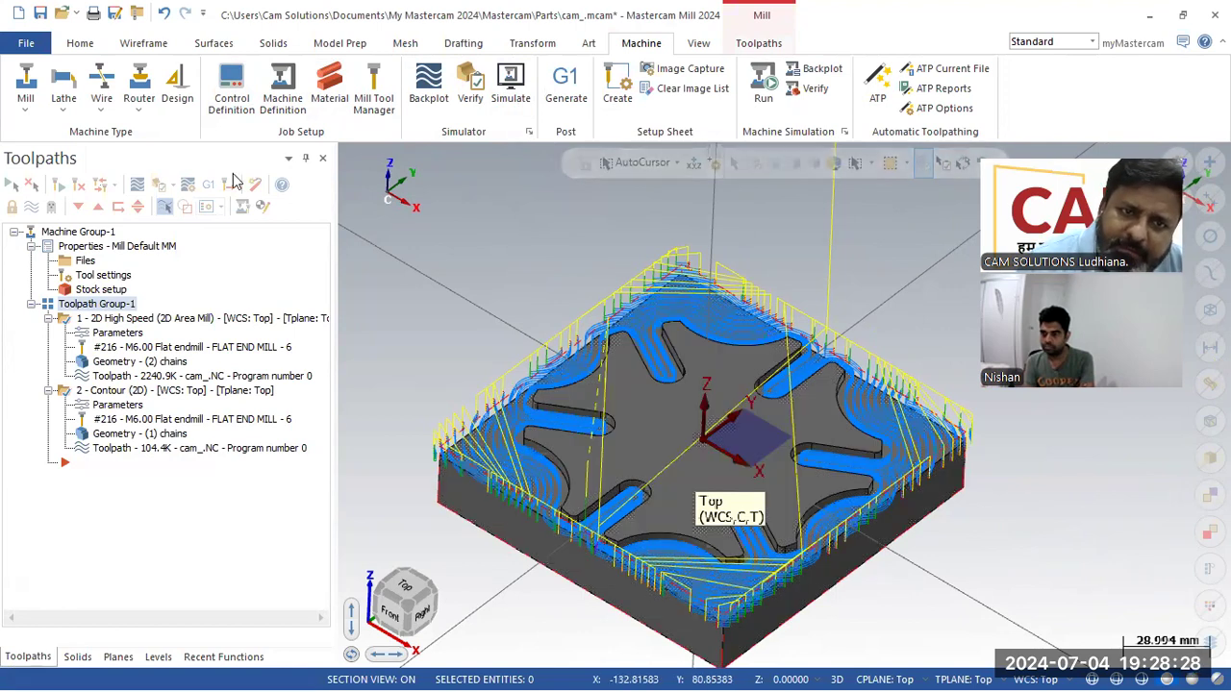
click(206, 195)
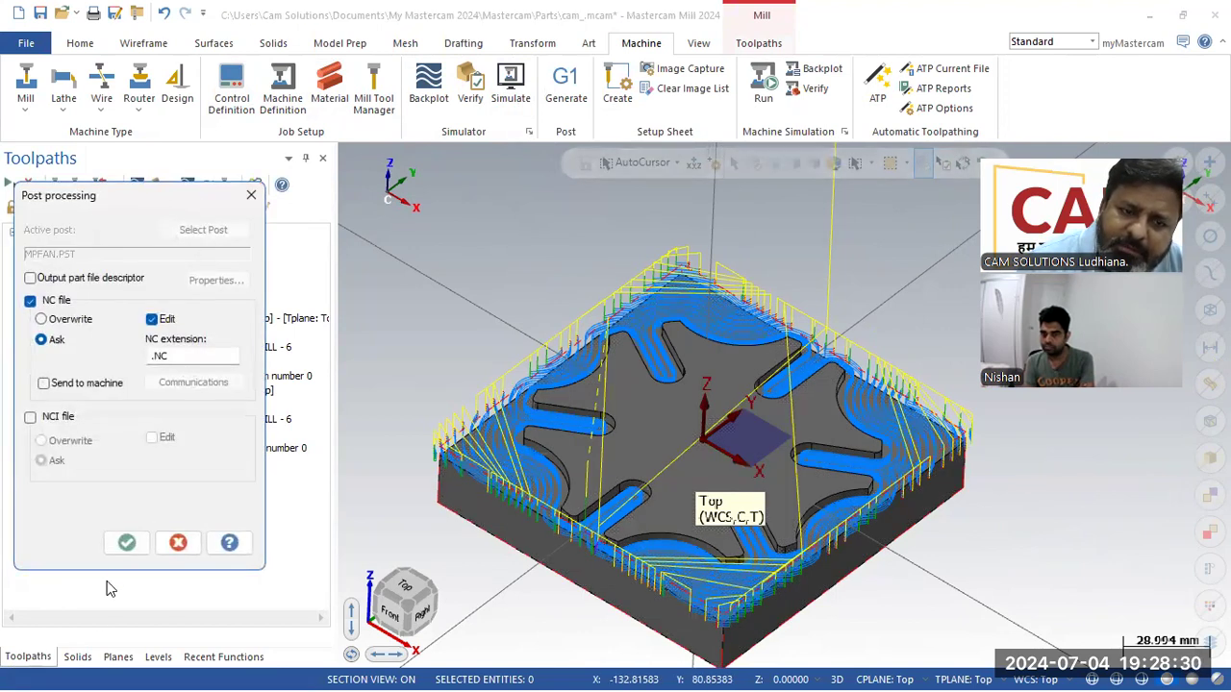
click(120, 548)
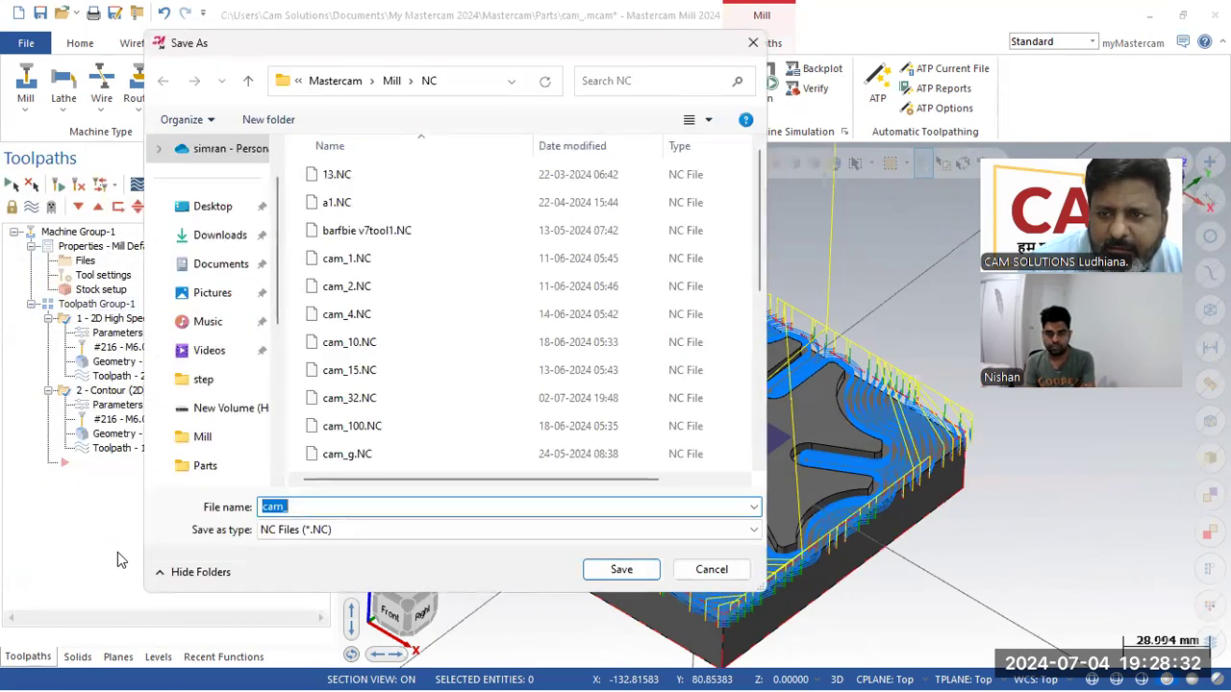
text(2)
key(Return)
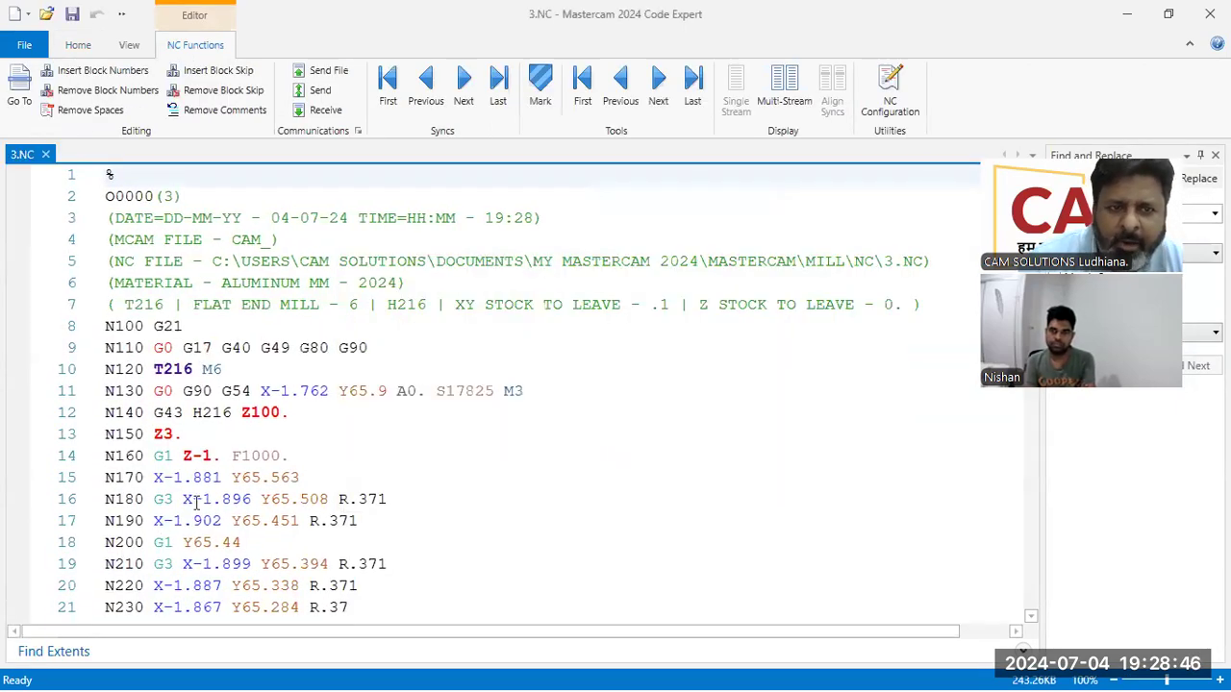
Examine the posted code in 3.NC from the header through the first cutting moves, then close the code editor
scroll(197, 503, down, 20)
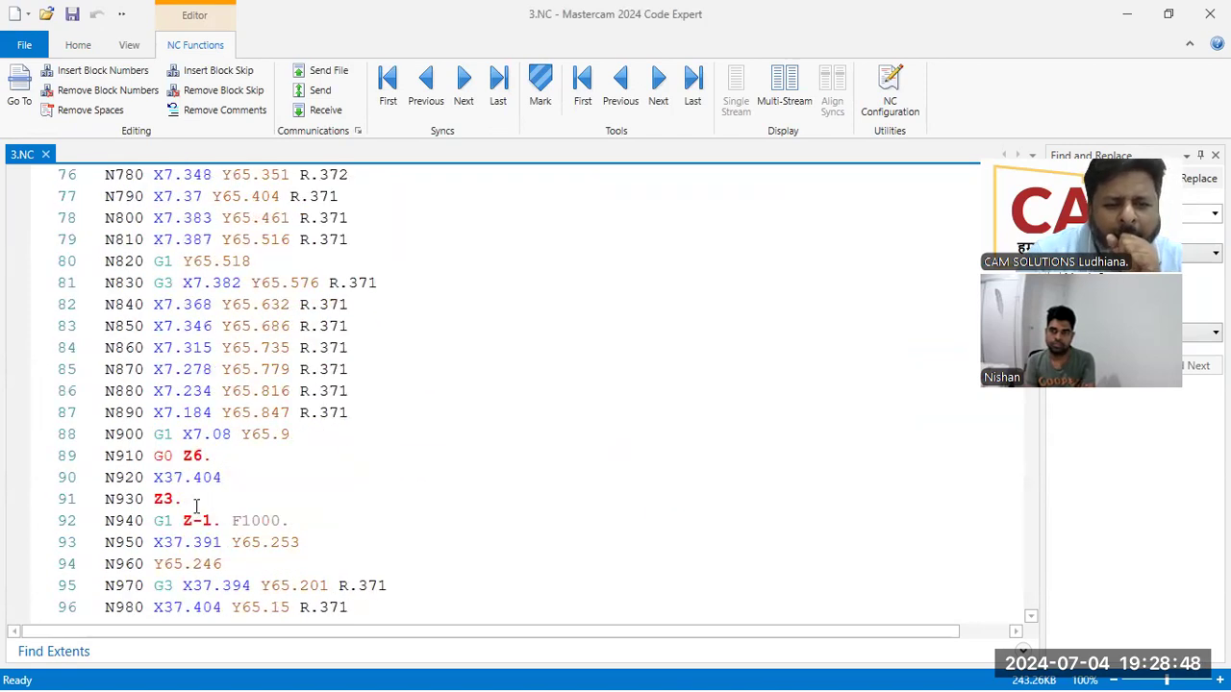
scroll(196, 506, down, 6)
scroll(196, 506, down, 4)
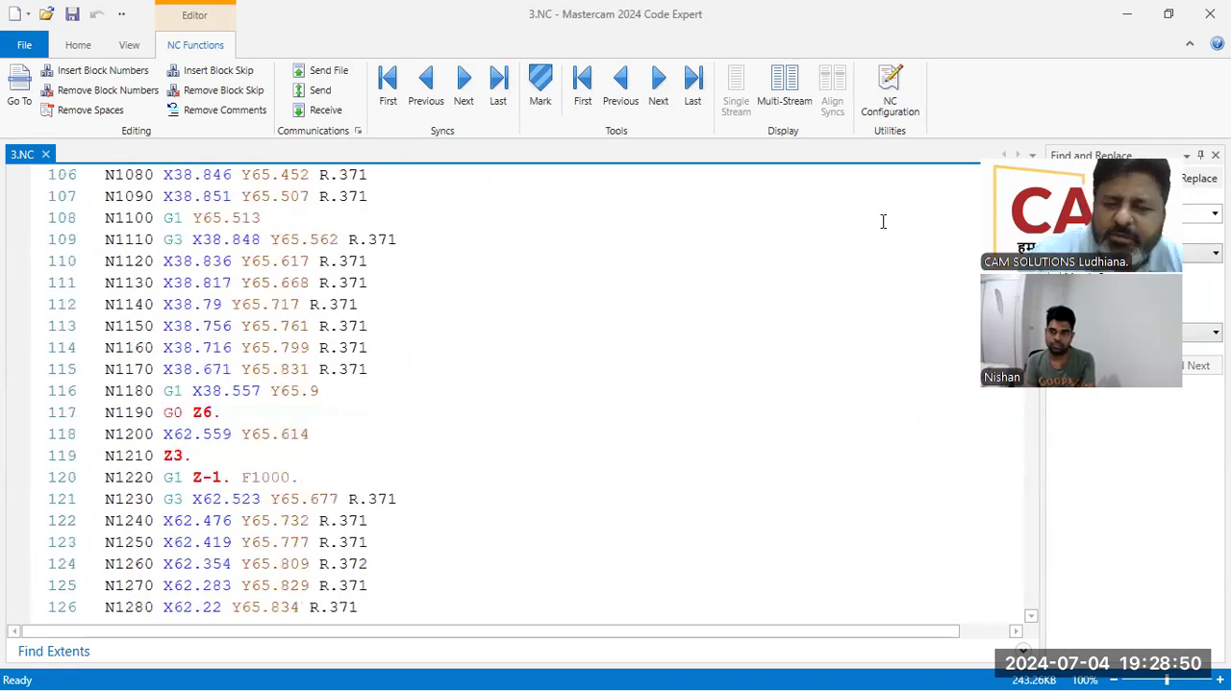
click(1209, 13)
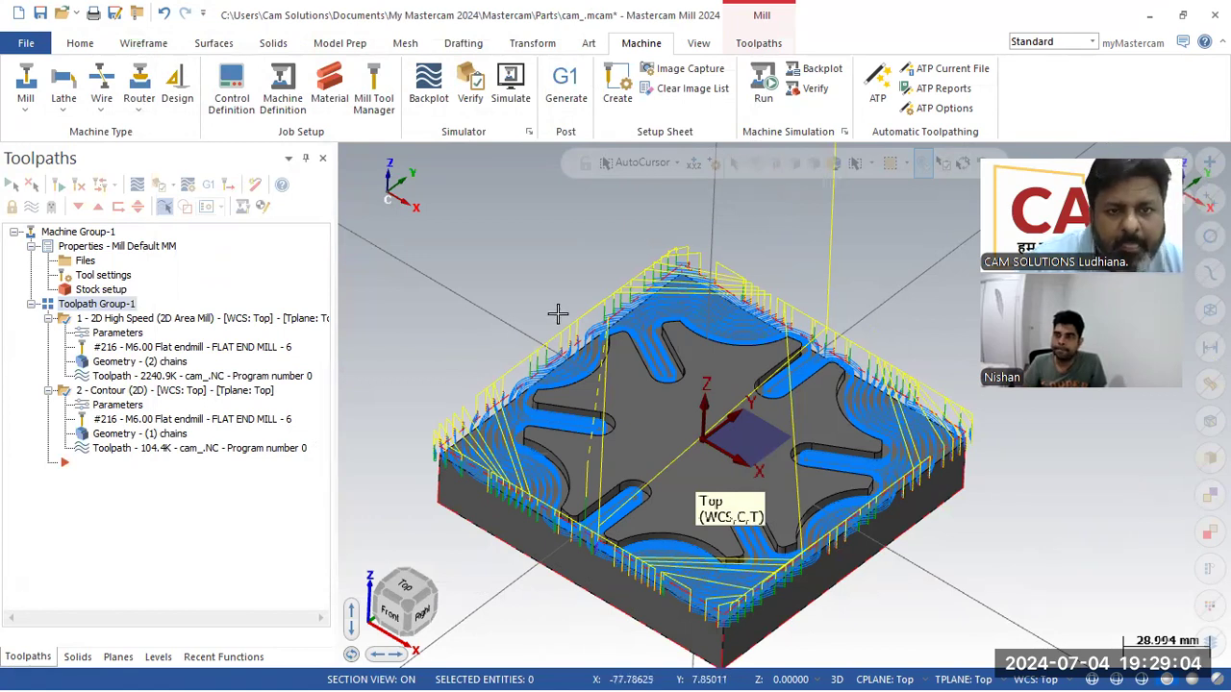
scroll(545, 242, down, 2)
scroll(746, 243, down, 2)
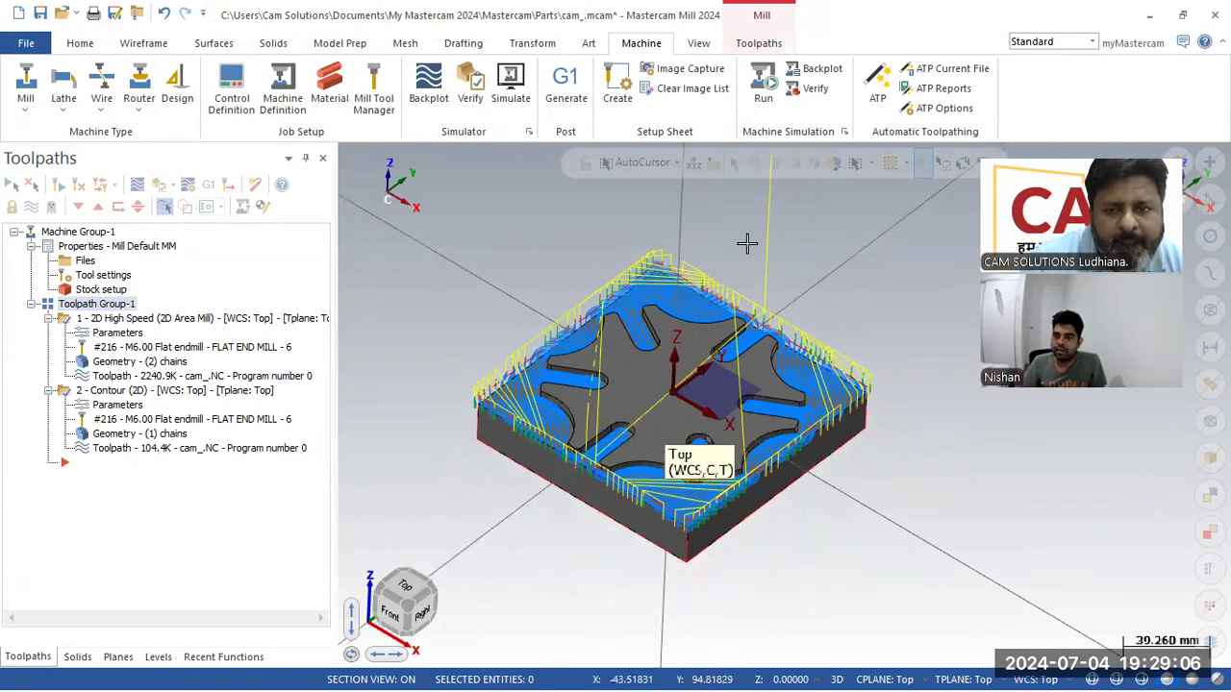
Open the machine group's simulation settings and choose 1_3AXGEN_VMC as the simulation machine
scroll(745, 249, up, 2)
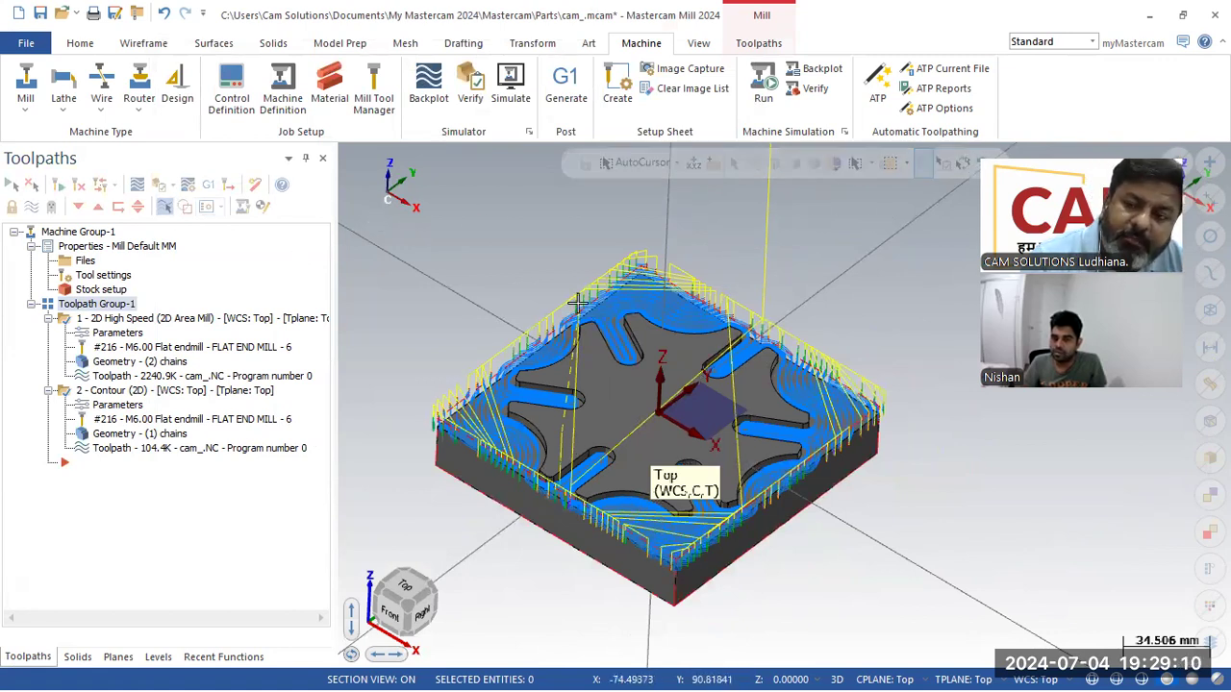
scroll(582, 300, down, 2)
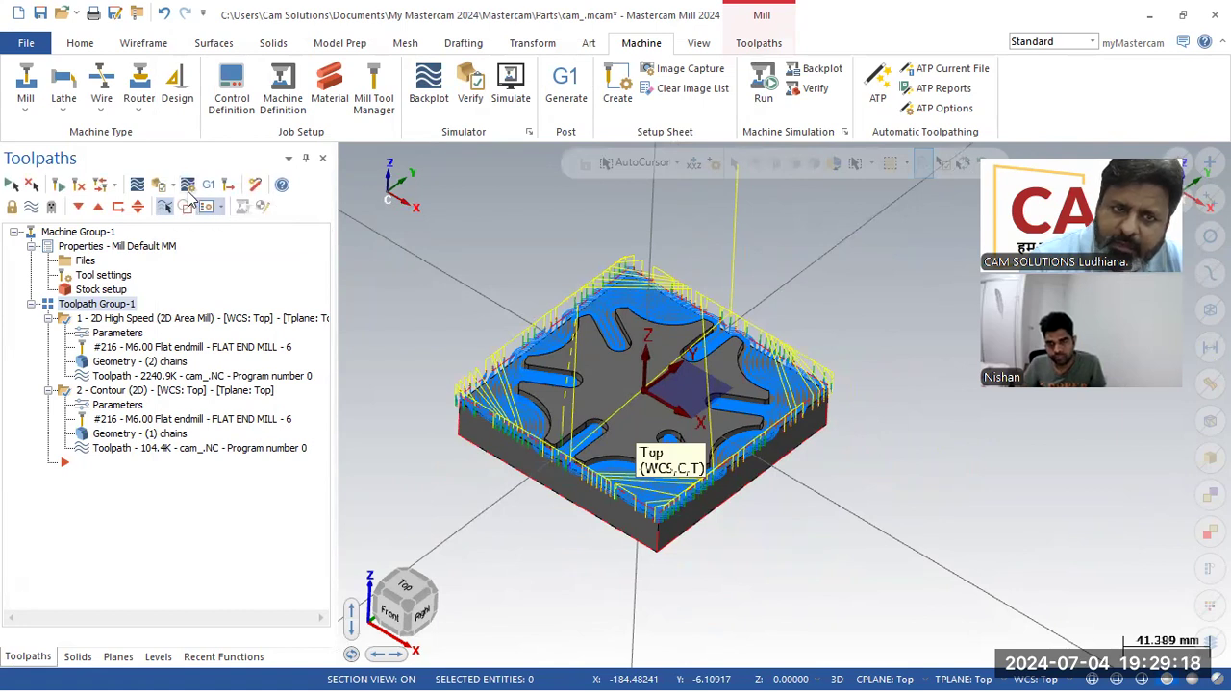
key(alt+7)
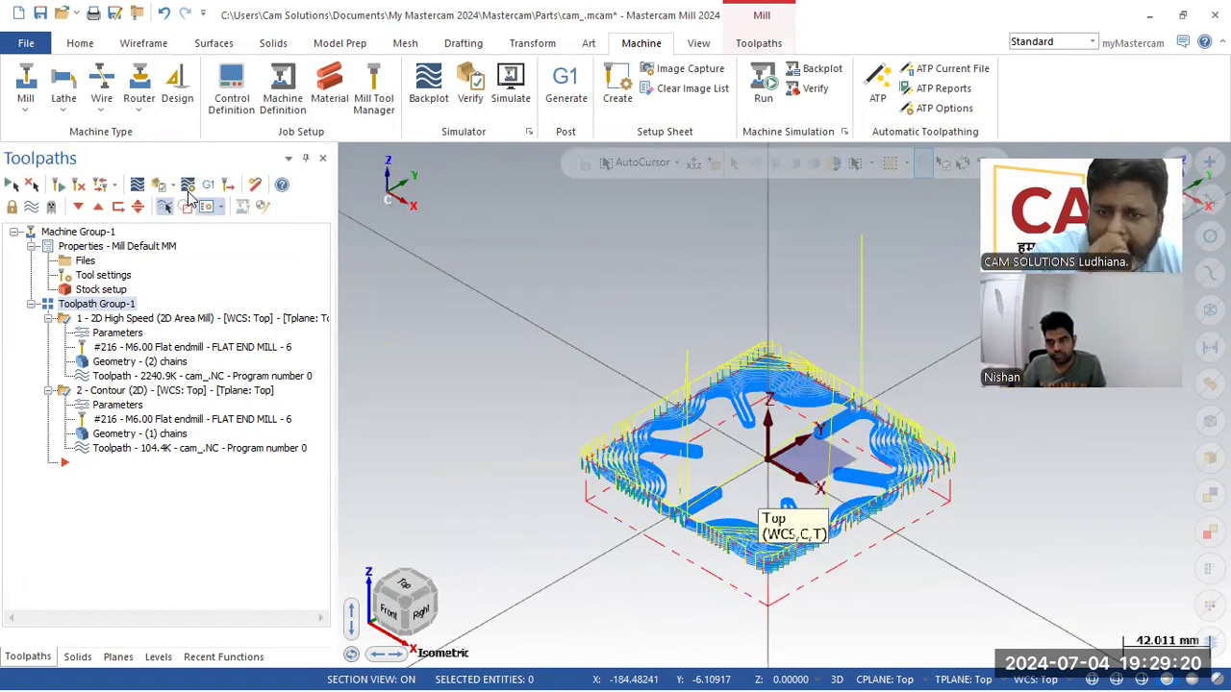
click(188, 193)
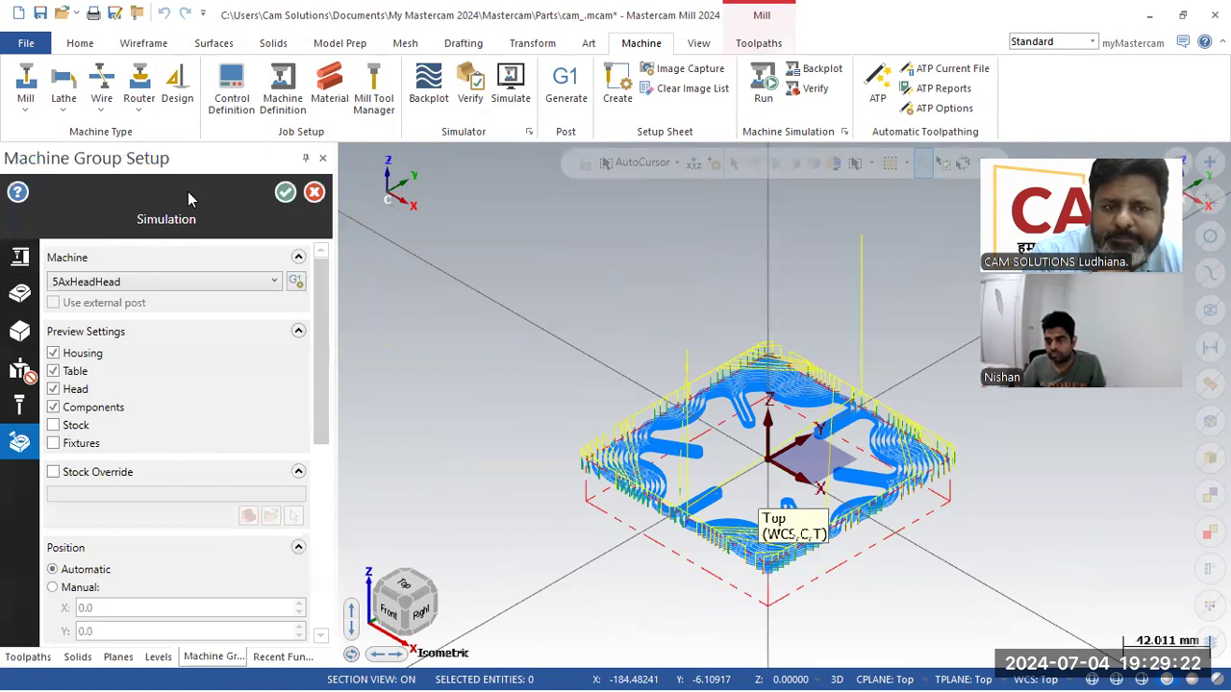
click(221, 281)
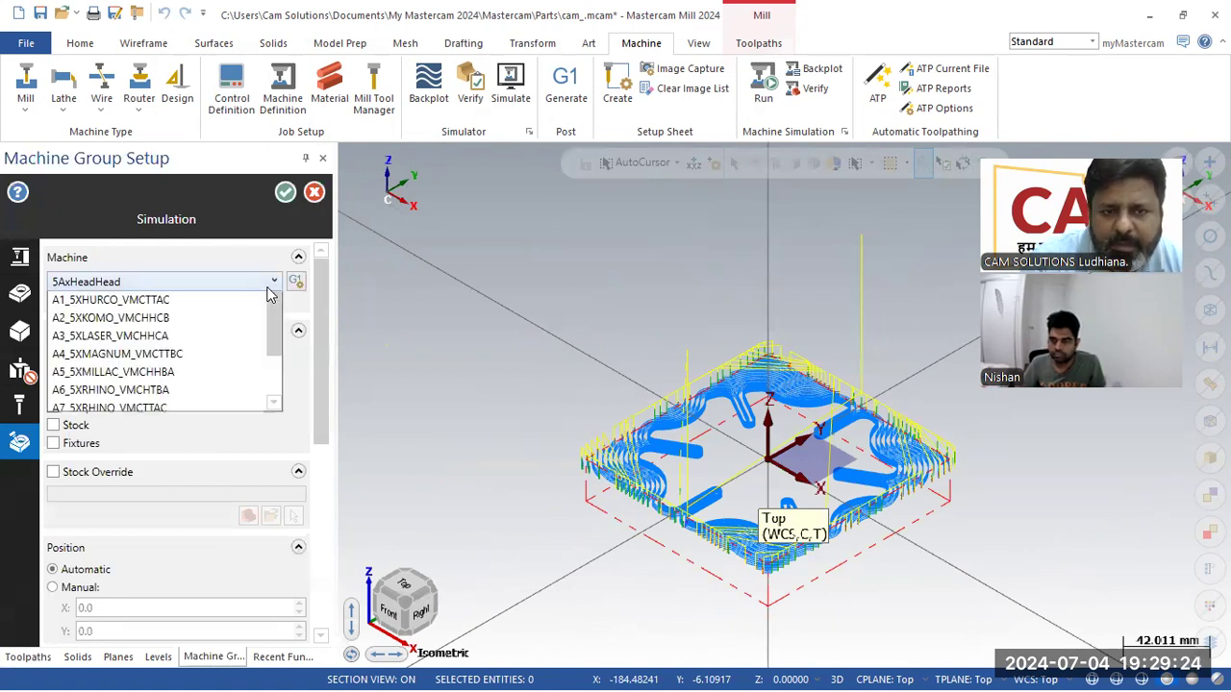
scroll(197, 327, up, 4)
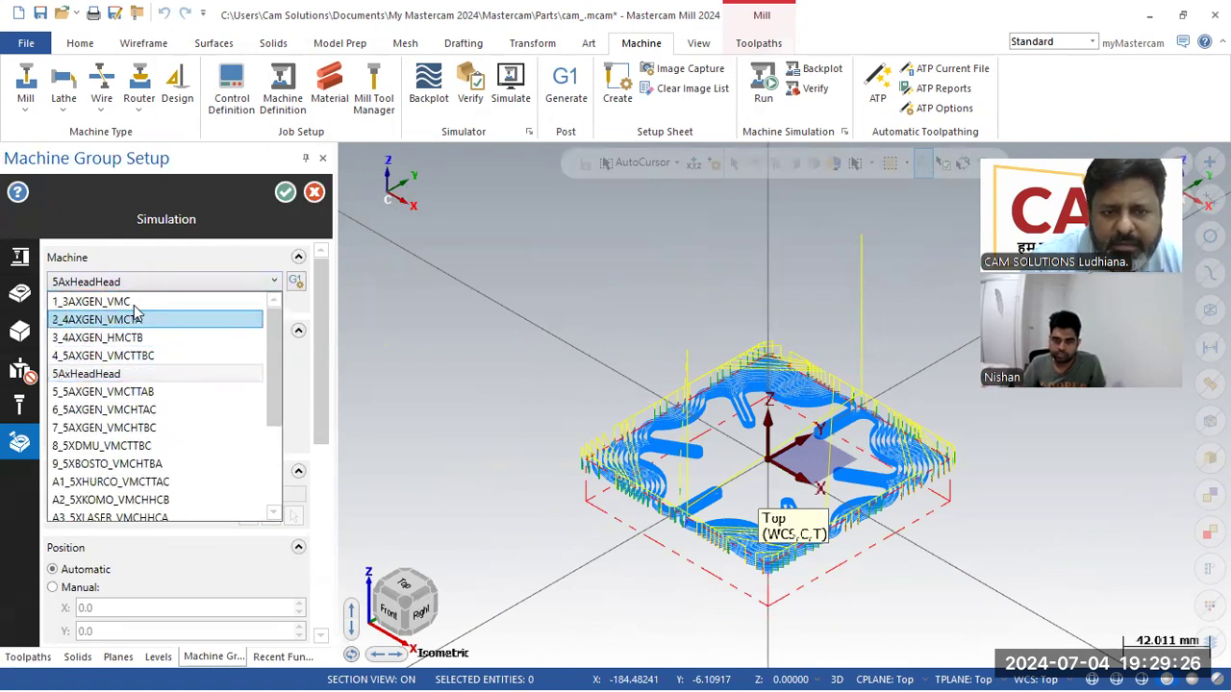
click(135, 304)
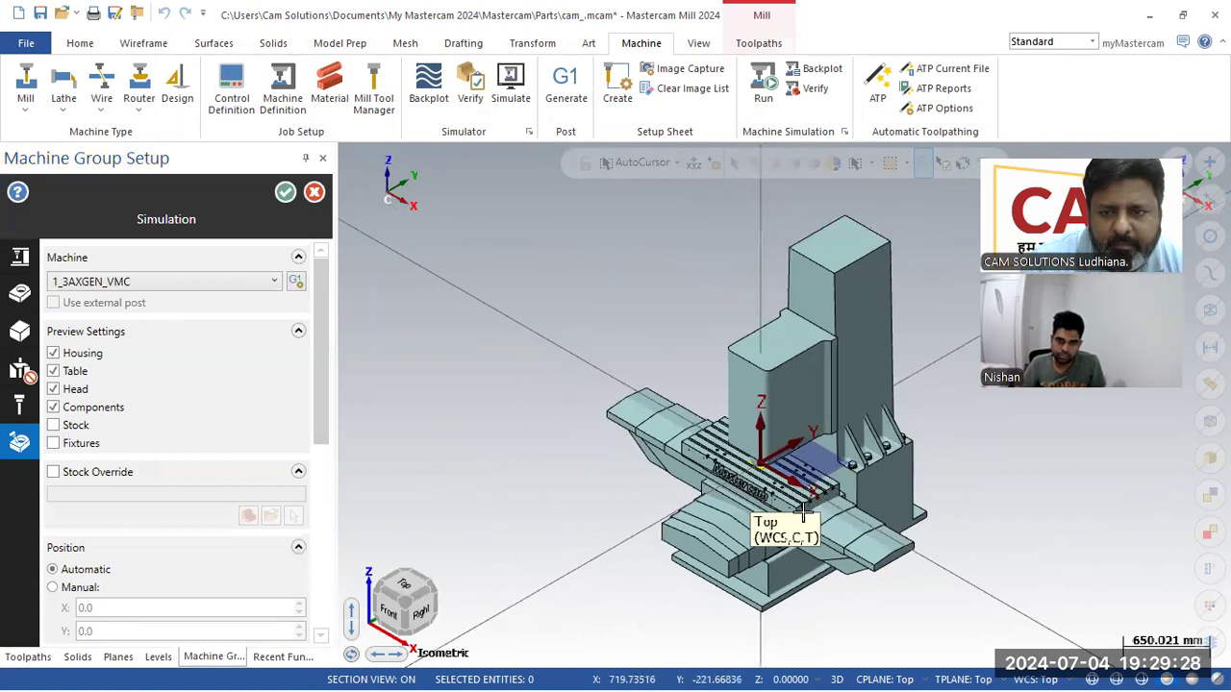
Set the part's position in the machine to Manual with X 0.0, Y 0.0, Z 25.0, check its placement on the table and accept the settings
scroll(803, 511, up, 8)
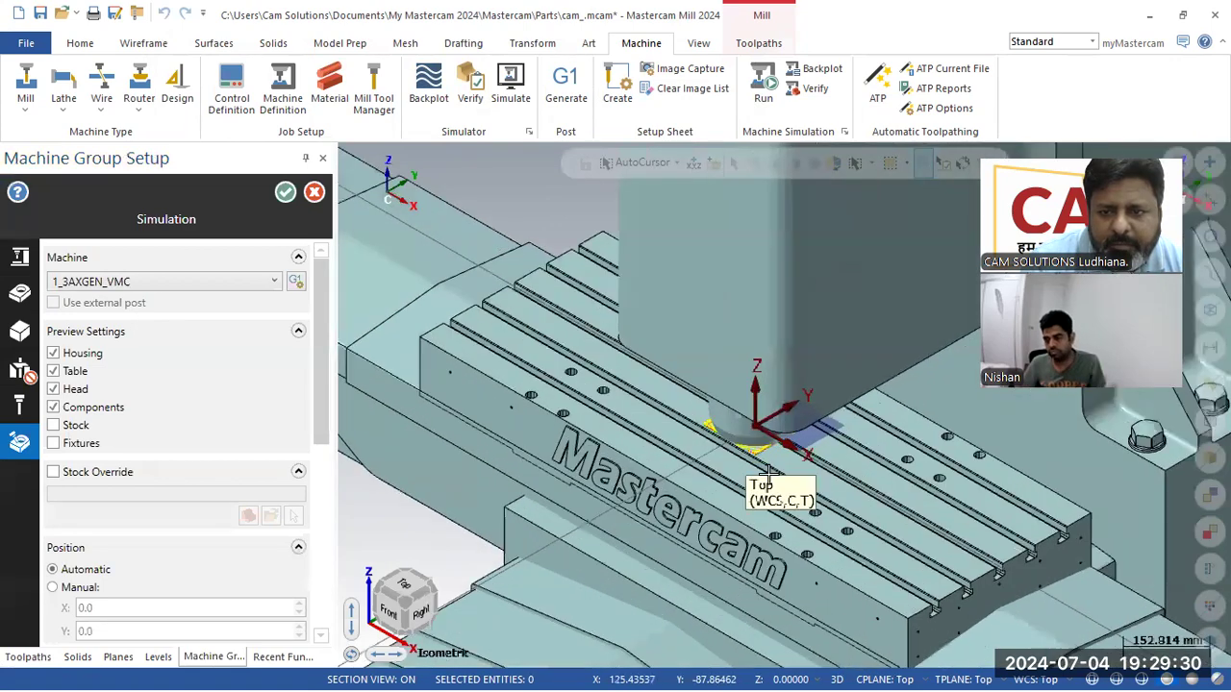
scroll(767, 476, up, 2)
scroll(757, 439, up, 2)
middle_drag(765, 460, 569, 504)
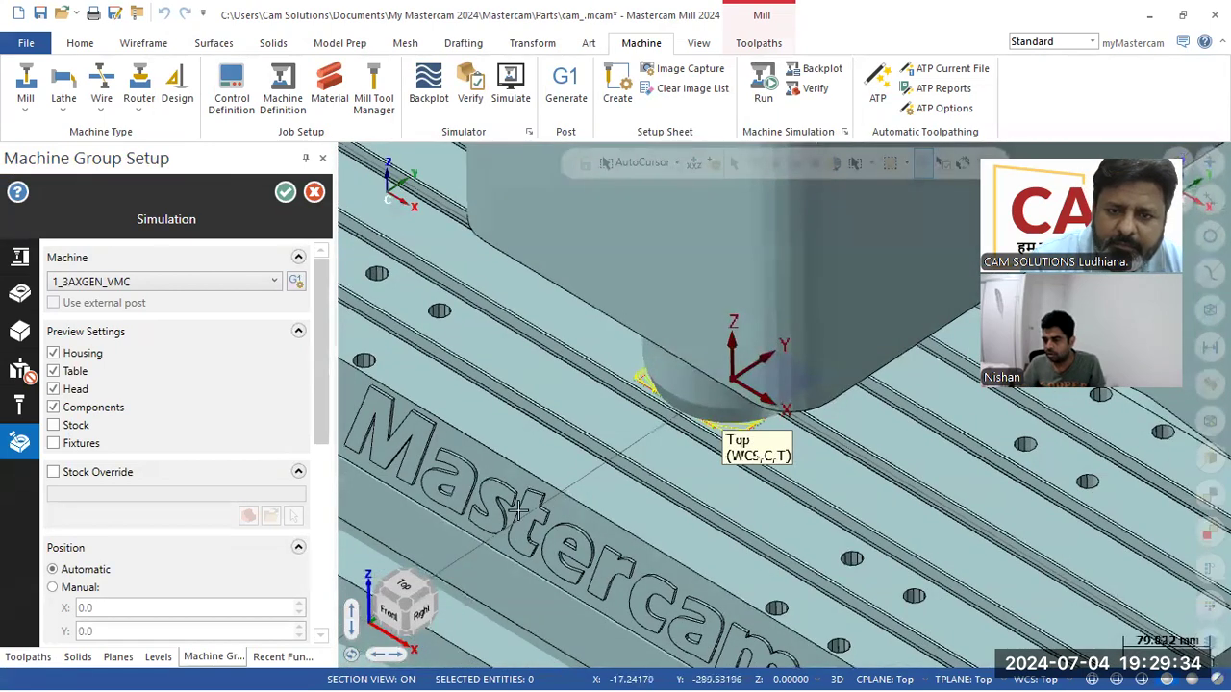
scroll(673, 461, down, 5)
middle_drag(673, 463, 404, 423)
drag(321, 395, 330, 442)
click(83, 488)
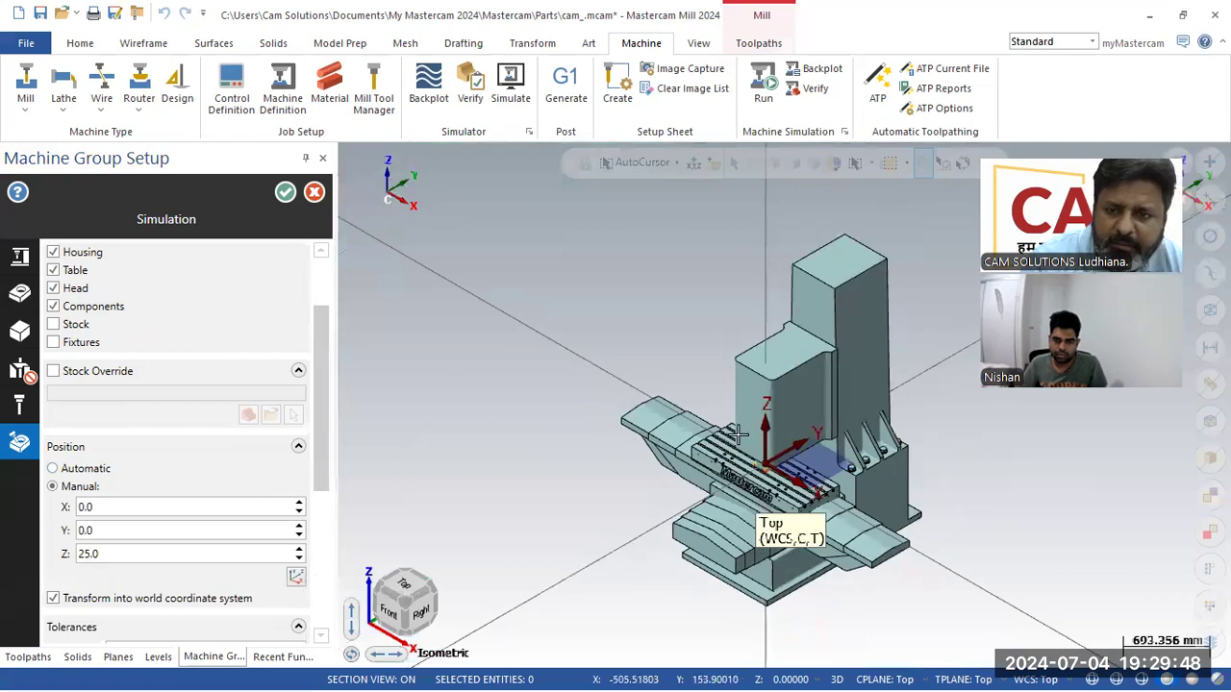
scroll(786, 490, up, 1)
scroll(786, 490, up, 6)
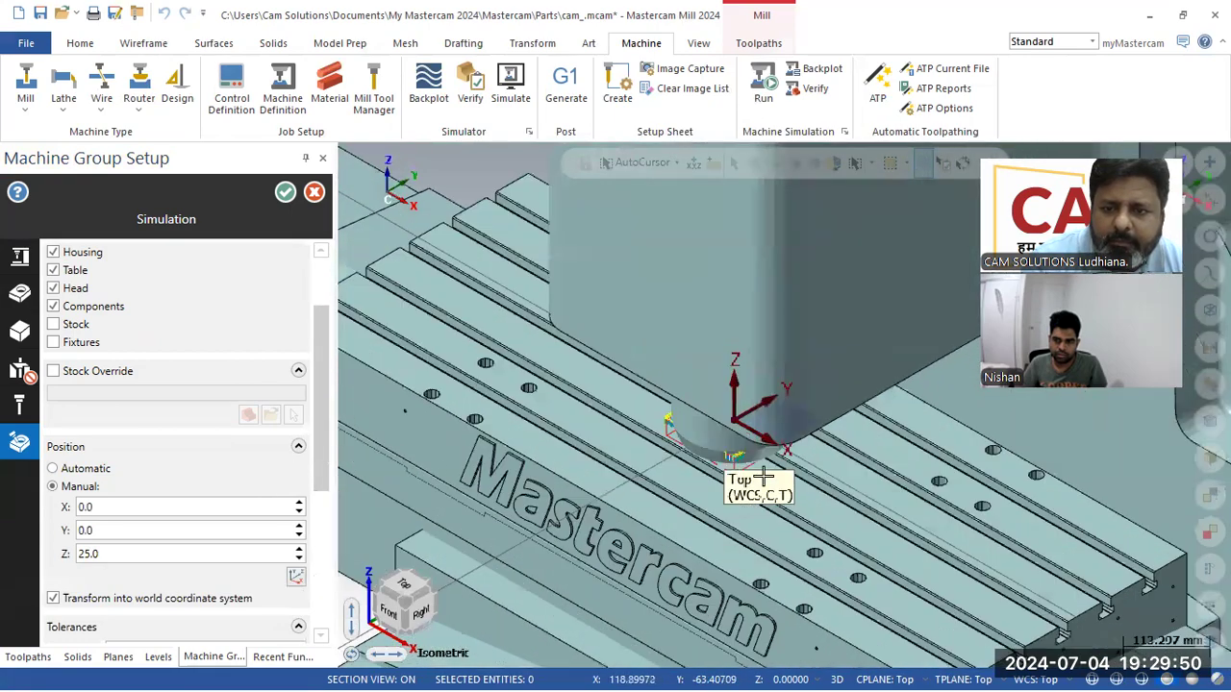
middle_drag(750, 441, 618, 507)
click(286, 193)
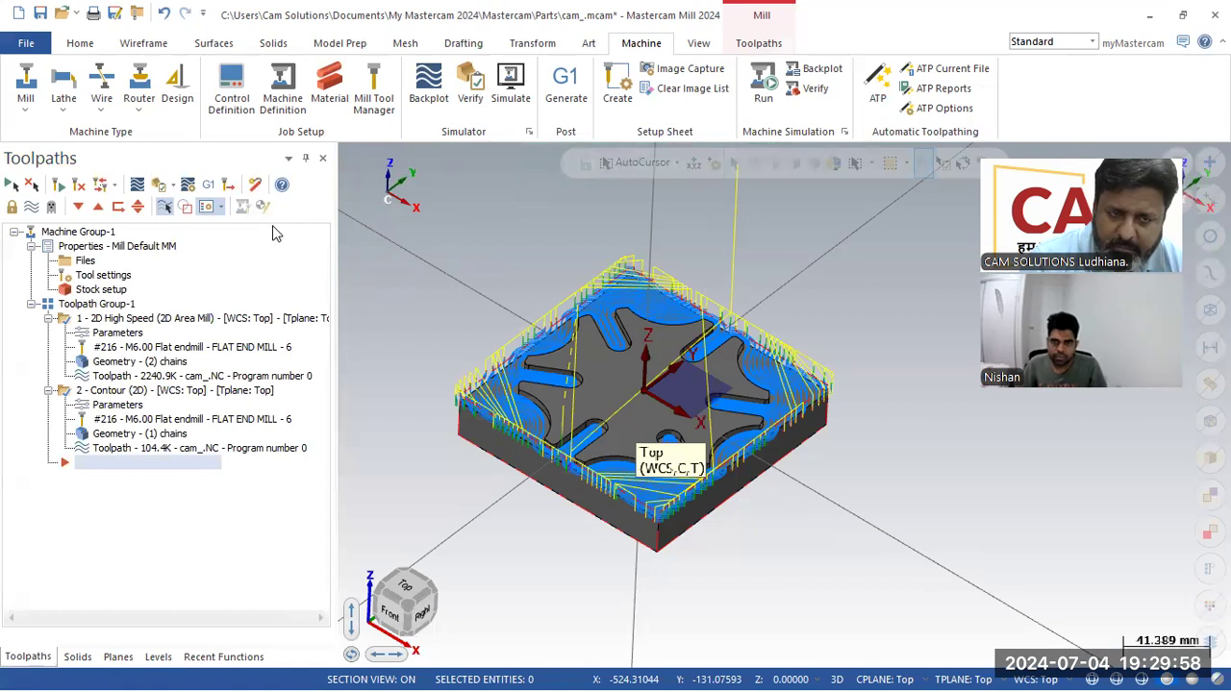
Launch the simulator in machine Simulation mode and play all operations, watching the cutting on the table close up
click(160, 187)
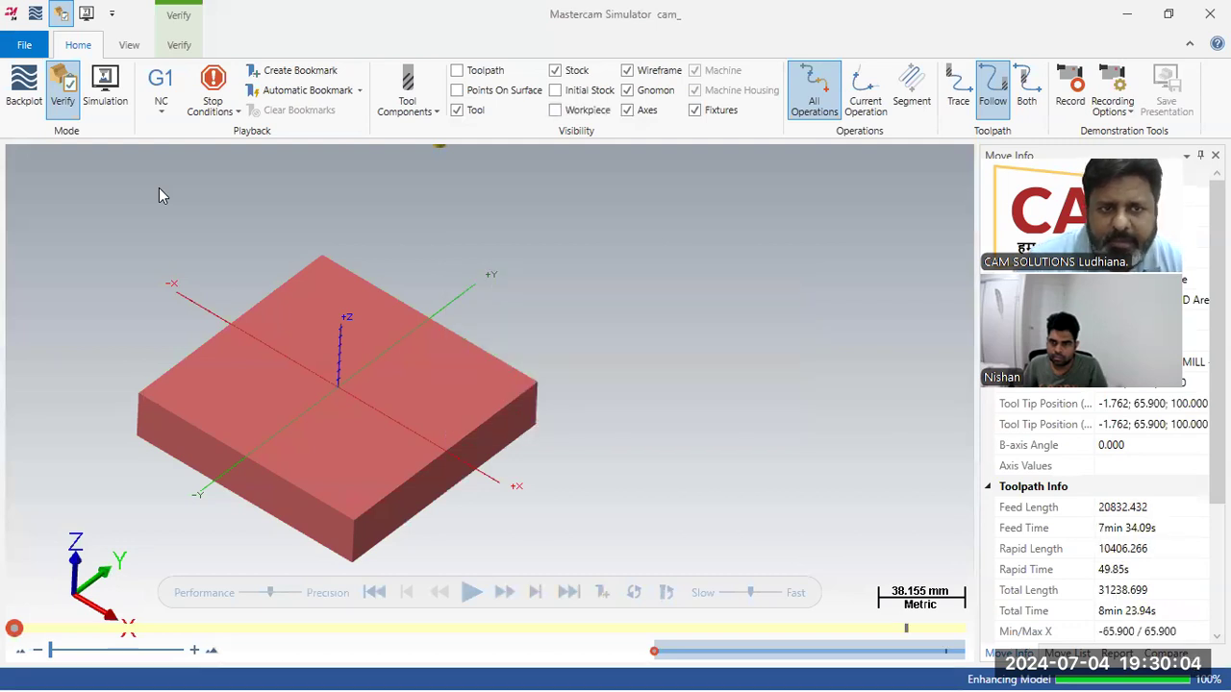
click(104, 95)
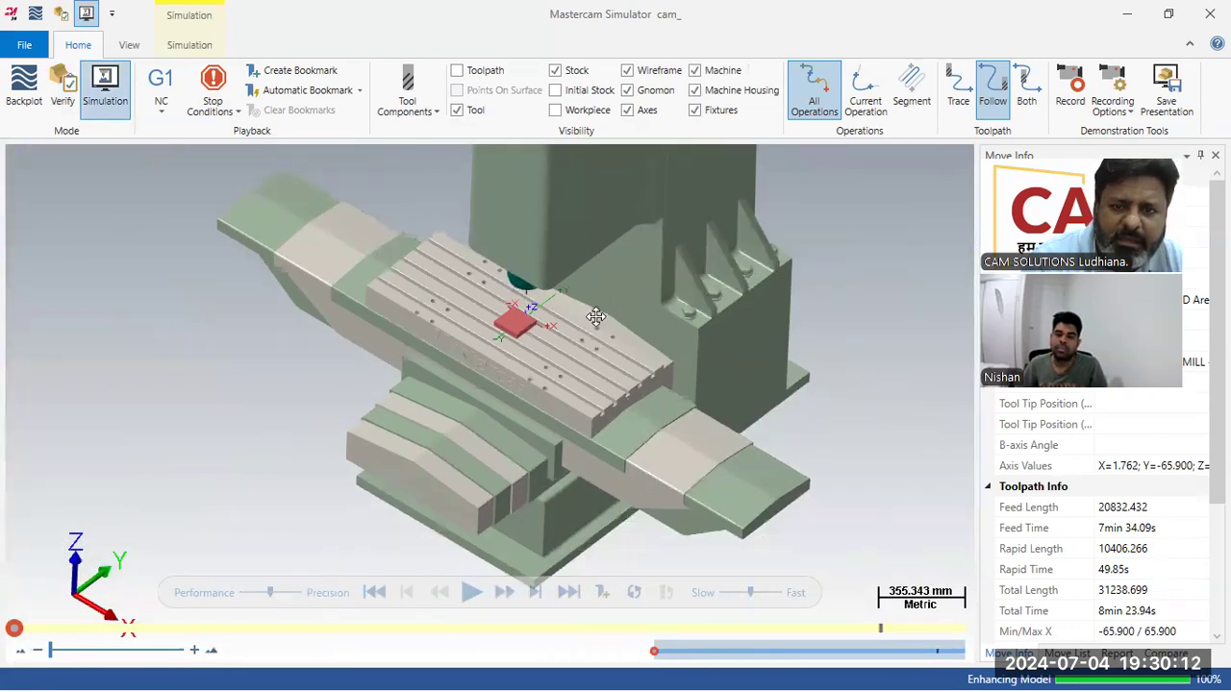
middle_drag(593, 316, 668, 315)
scroll(703, 334, up, 3)
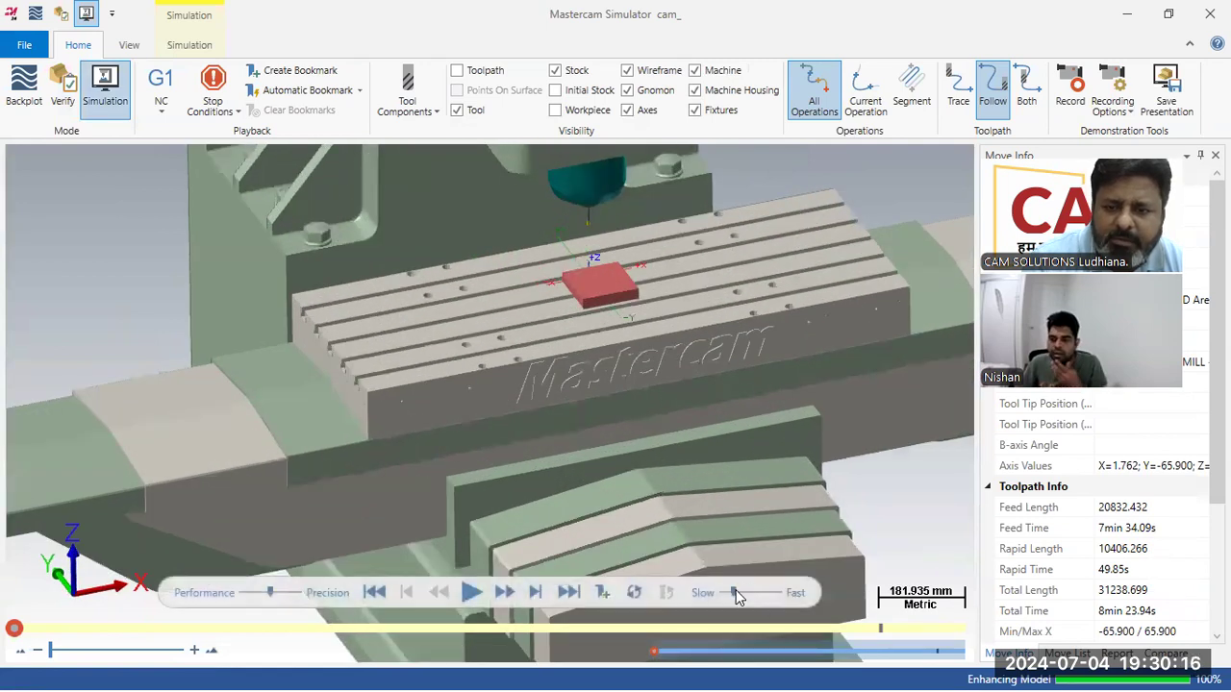
click(467, 596)
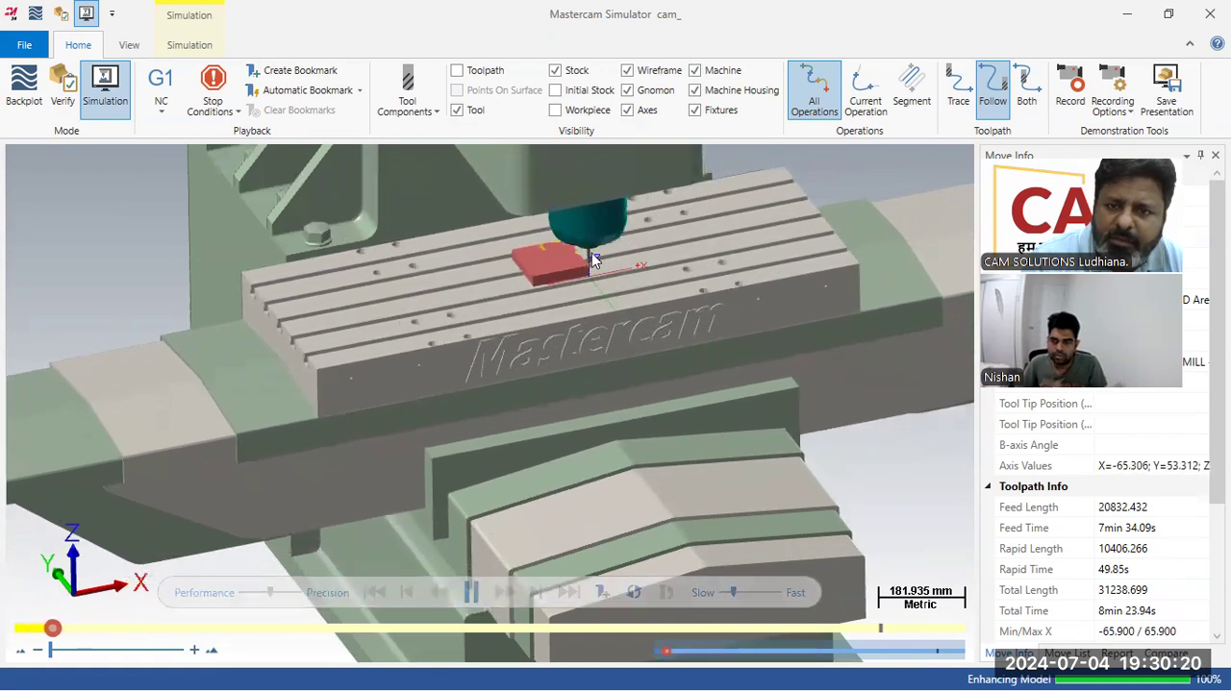
scroll(595, 250, up, 2)
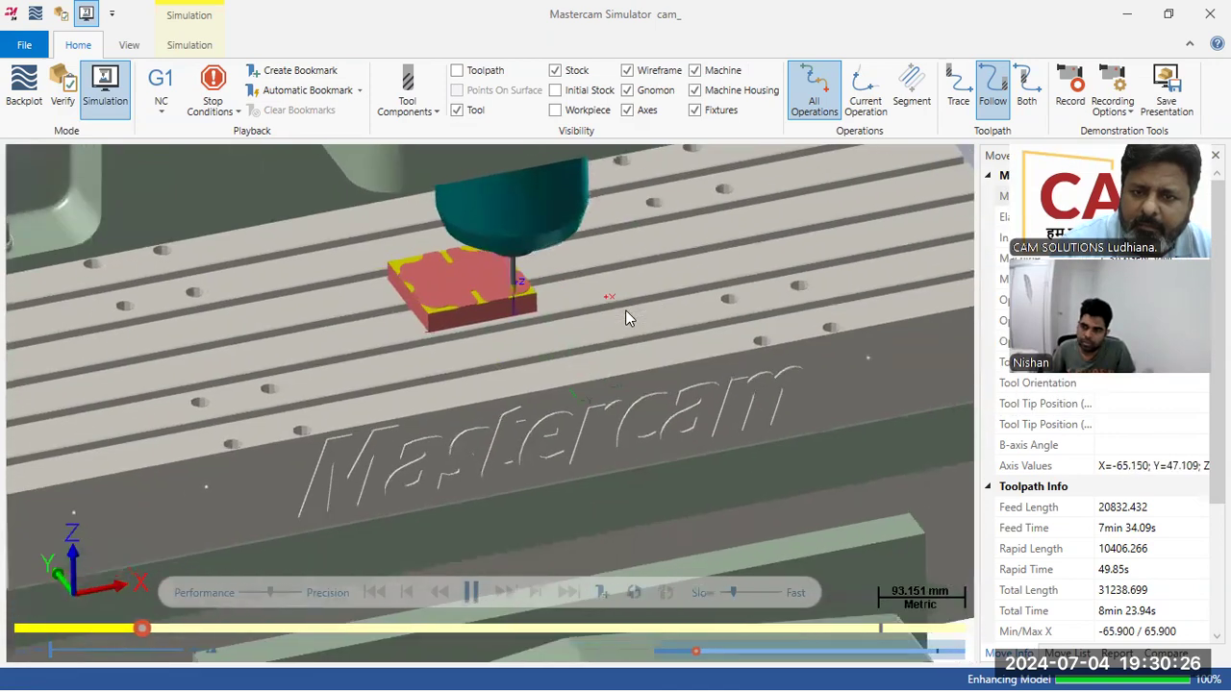
scroll(379, 467, down, 2)
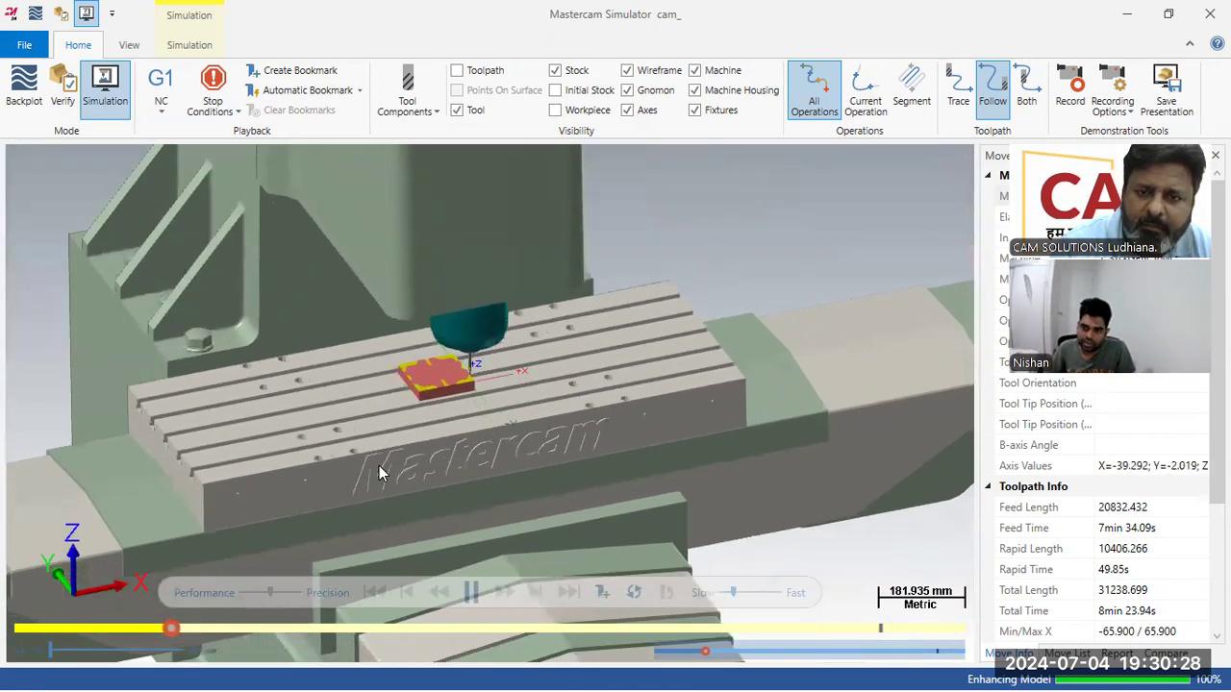
scroll(474, 365, down, 5)
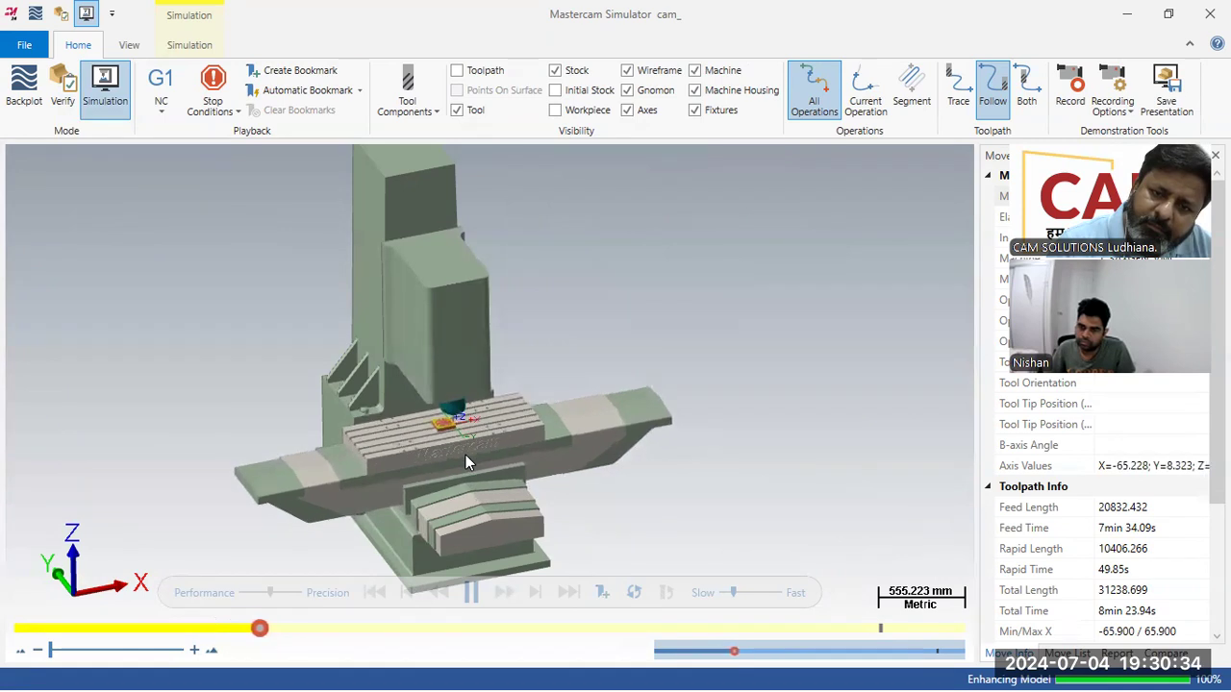
scroll(456, 461, up, 10)
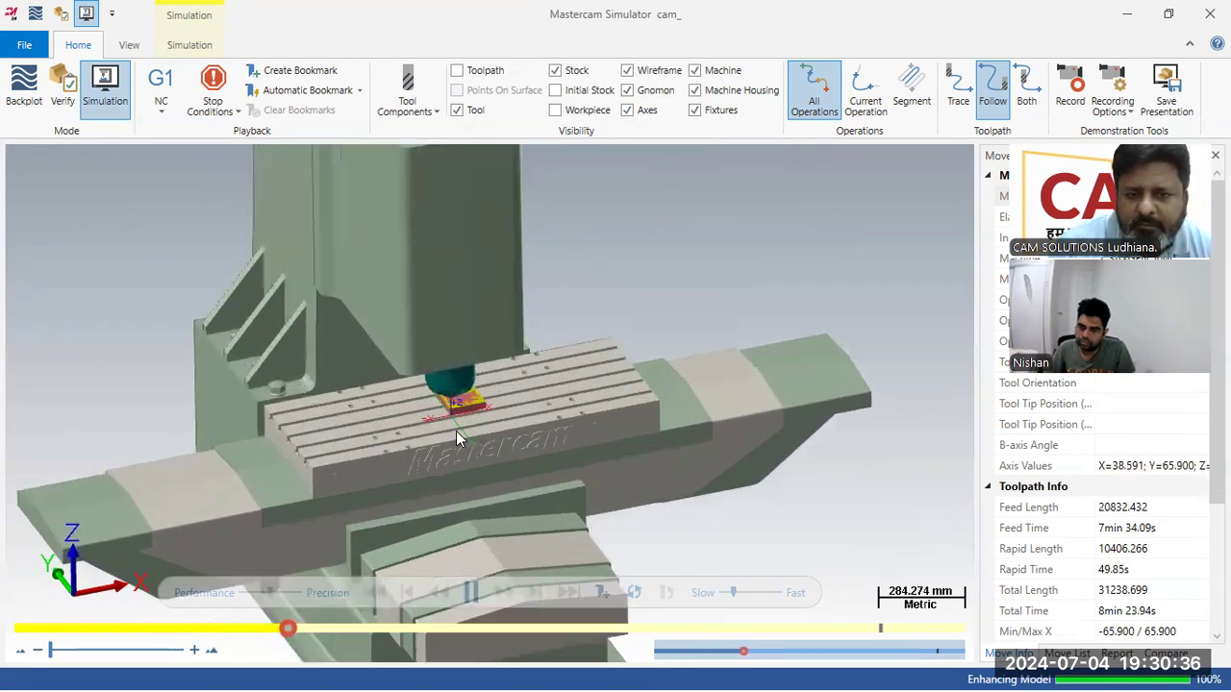
scroll(472, 449, down, 3)
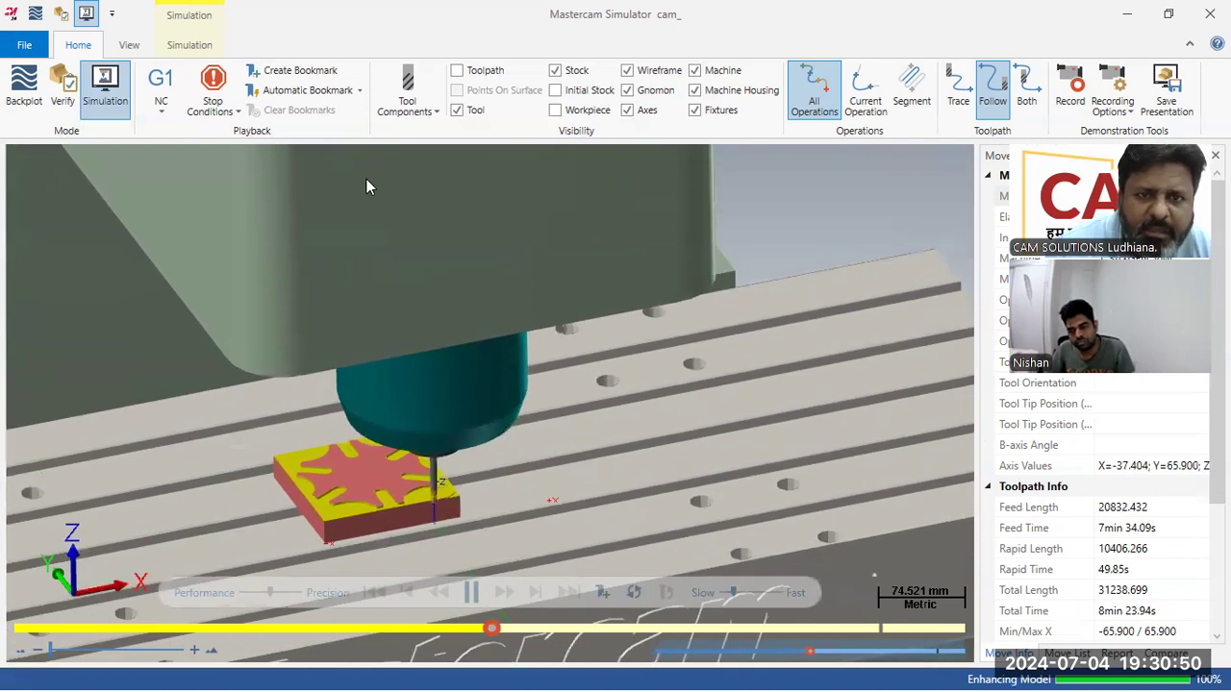
Enable the Collision and Tool Change stop conditions for the running machine simulation
click(126, 48)
click(78, 45)
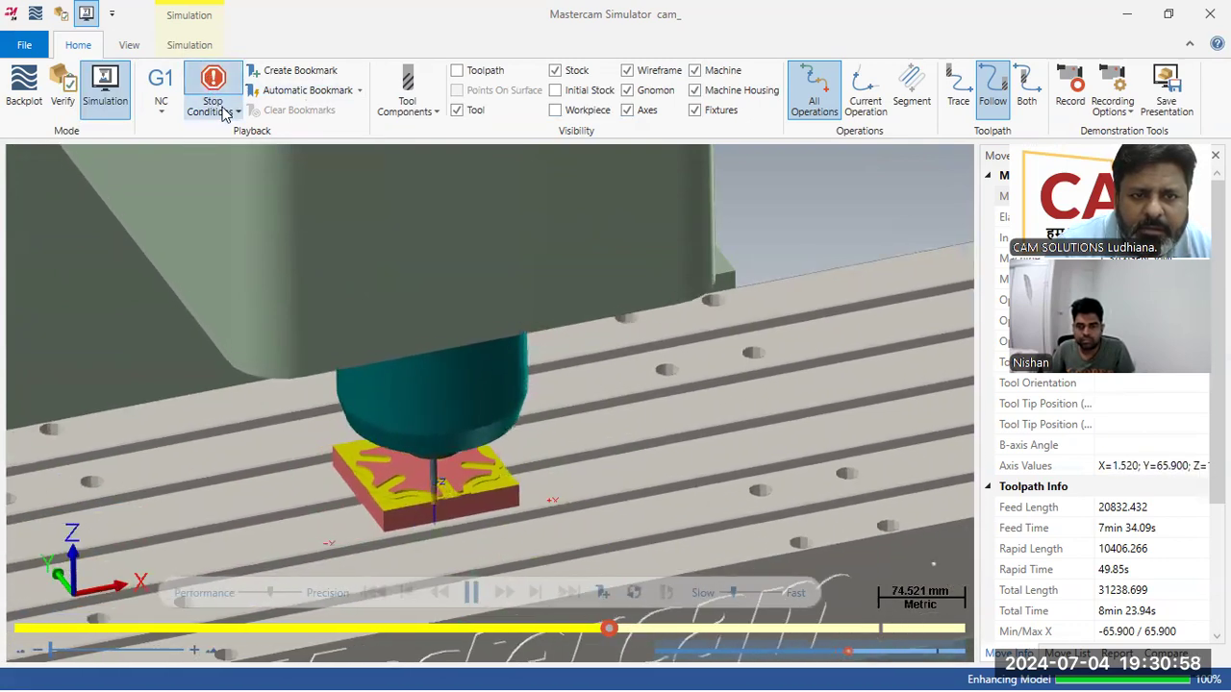
click(214, 92)
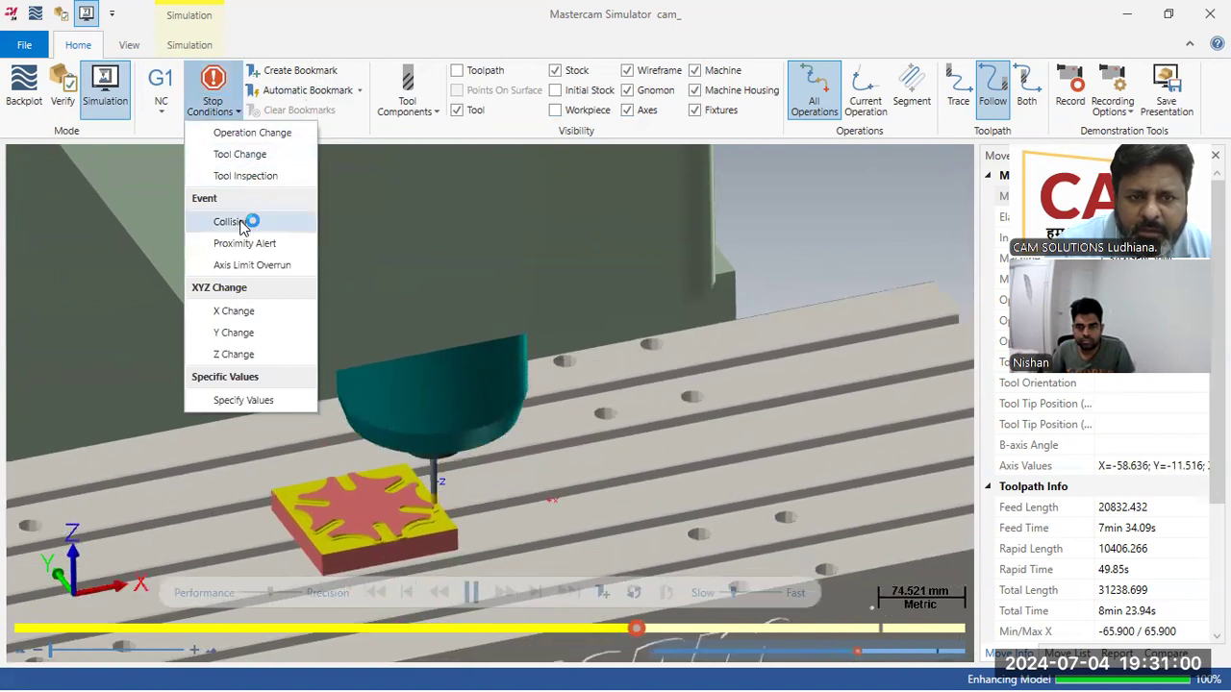
click(245, 221)
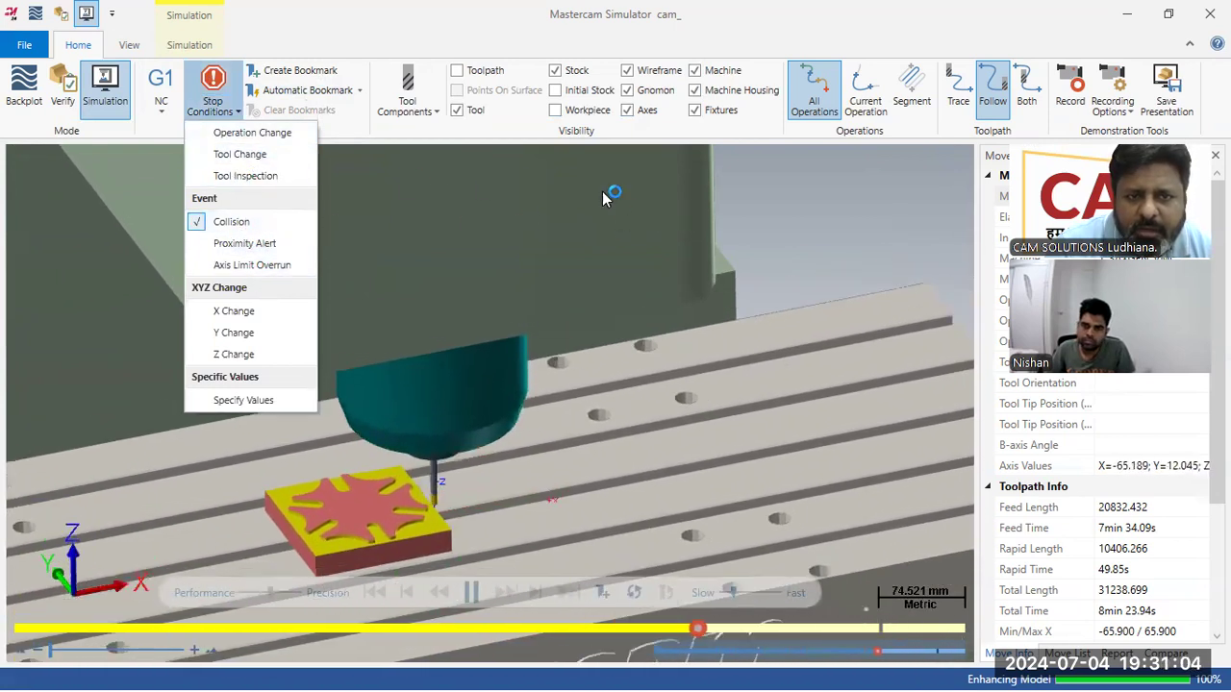
click(238, 160)
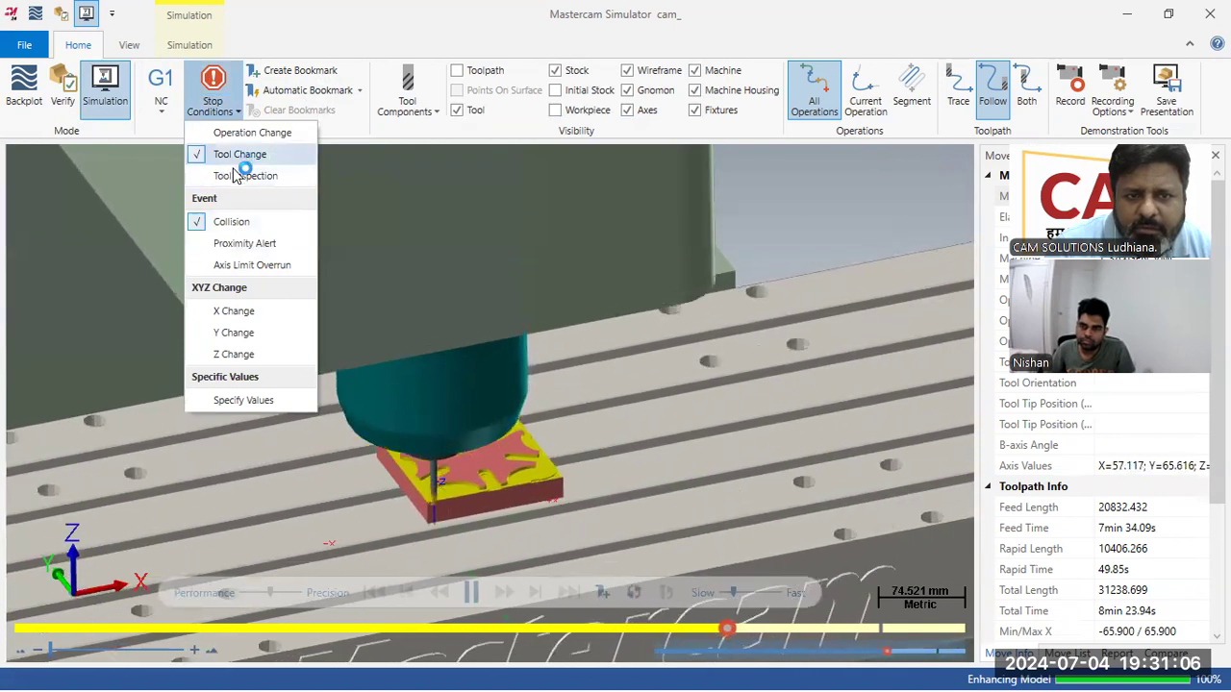
click(797, 218)
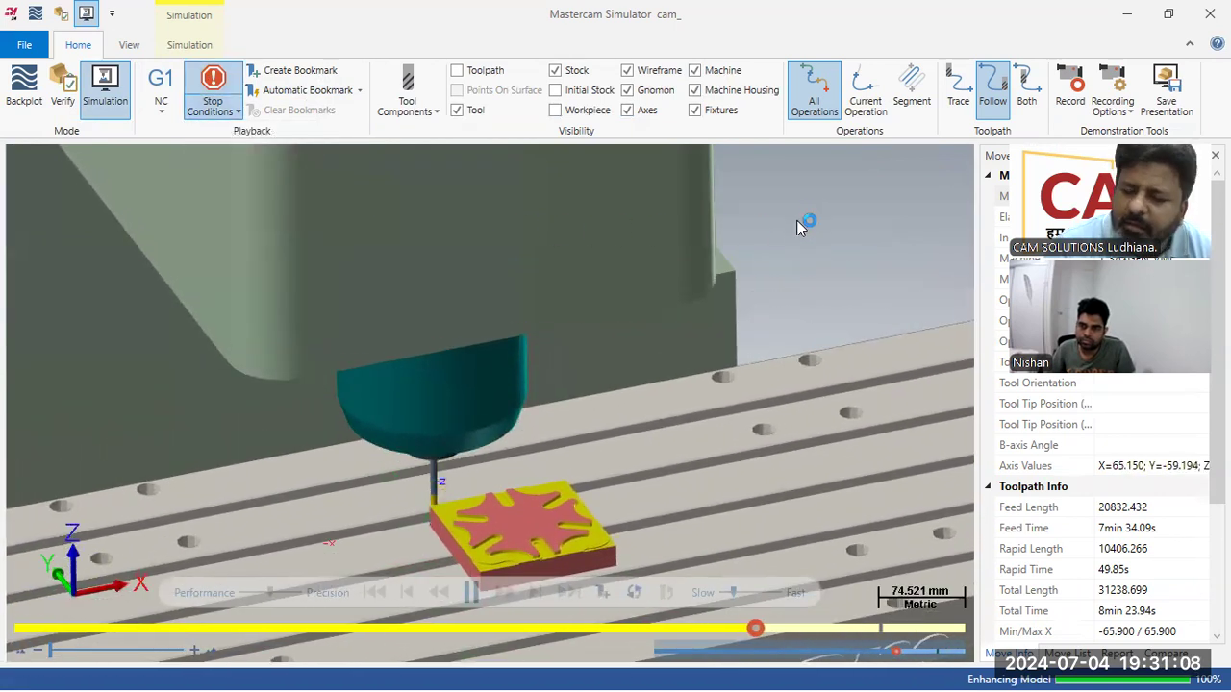
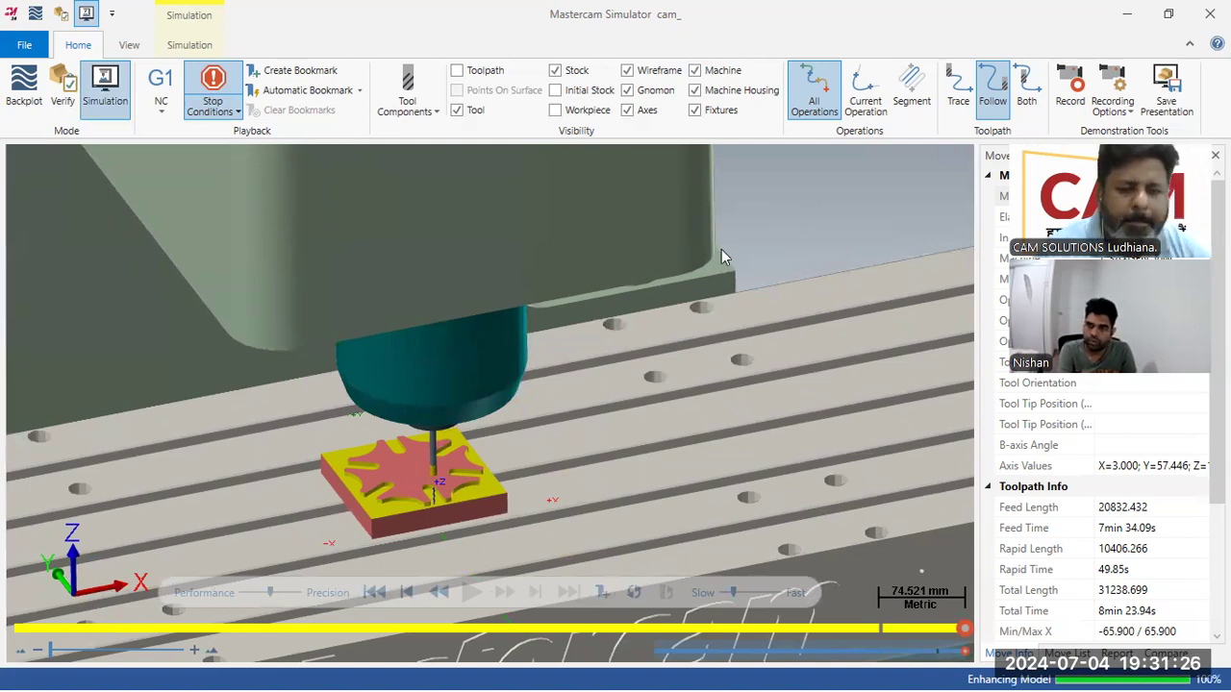
Inspect the machined part on the machine table, then return to Mastercam and examine the model with its toolpaths
scroll(403, 550, up, 7)
middle_drag(603, 403, 627, 443)
scroll(662, 341, down, 5)
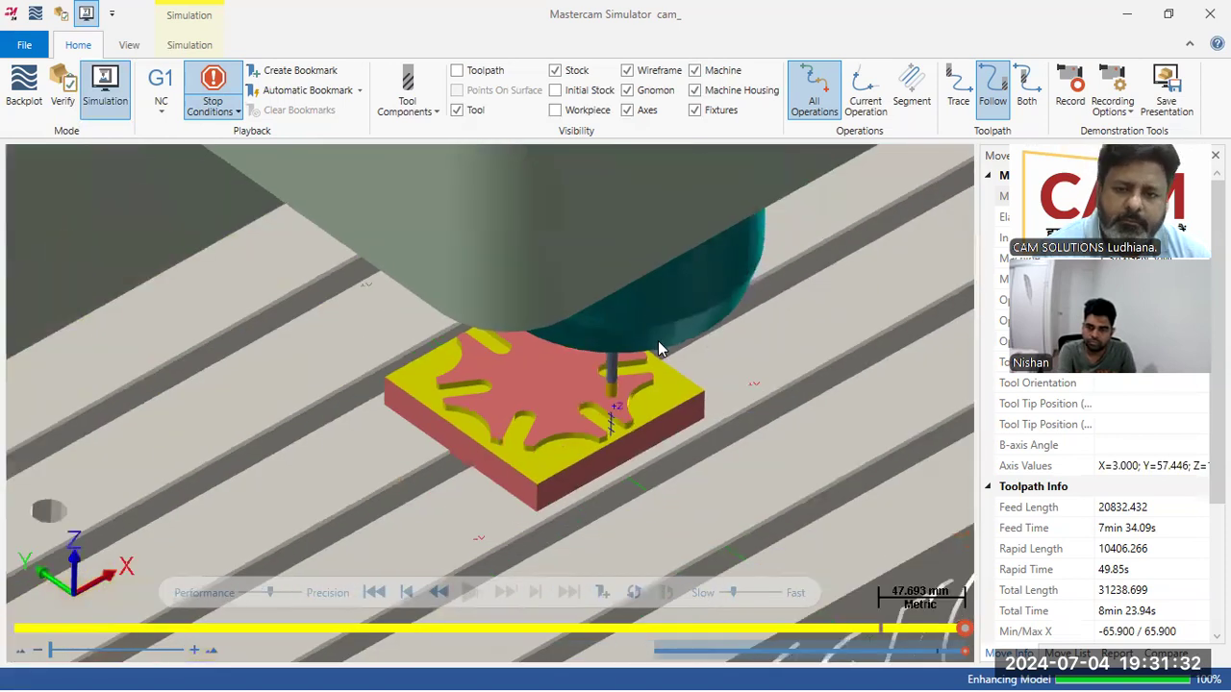
scroll(701, 348, up, 1)
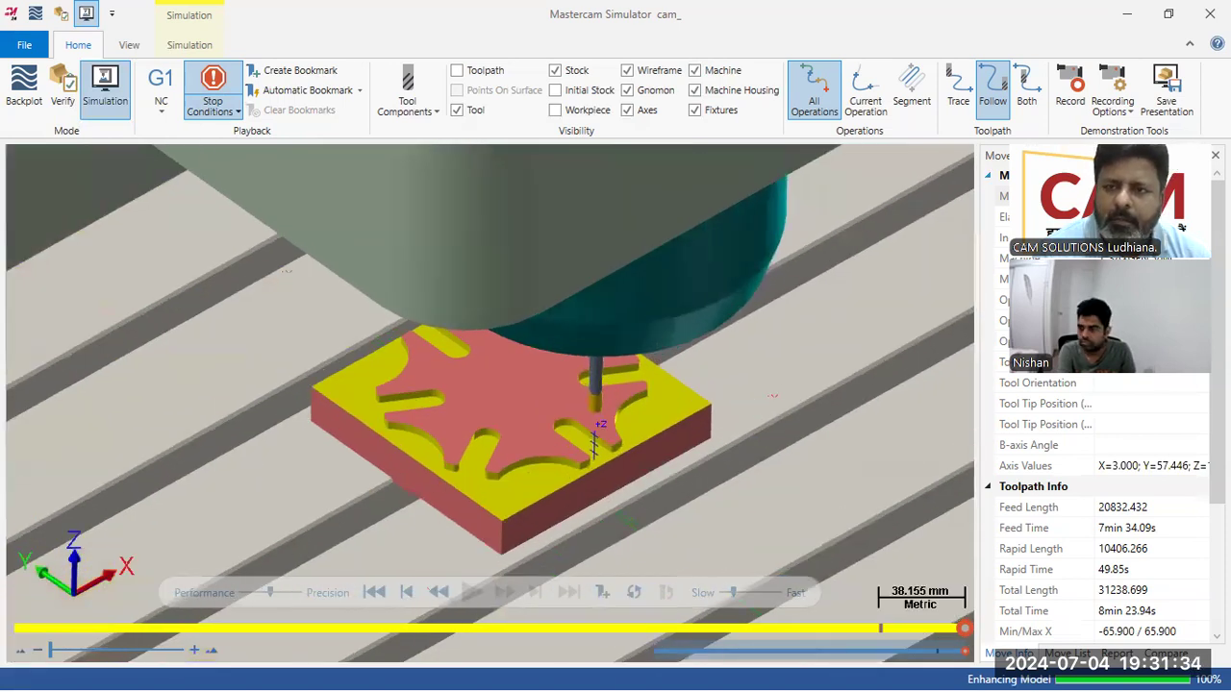
key(alt+Tab)
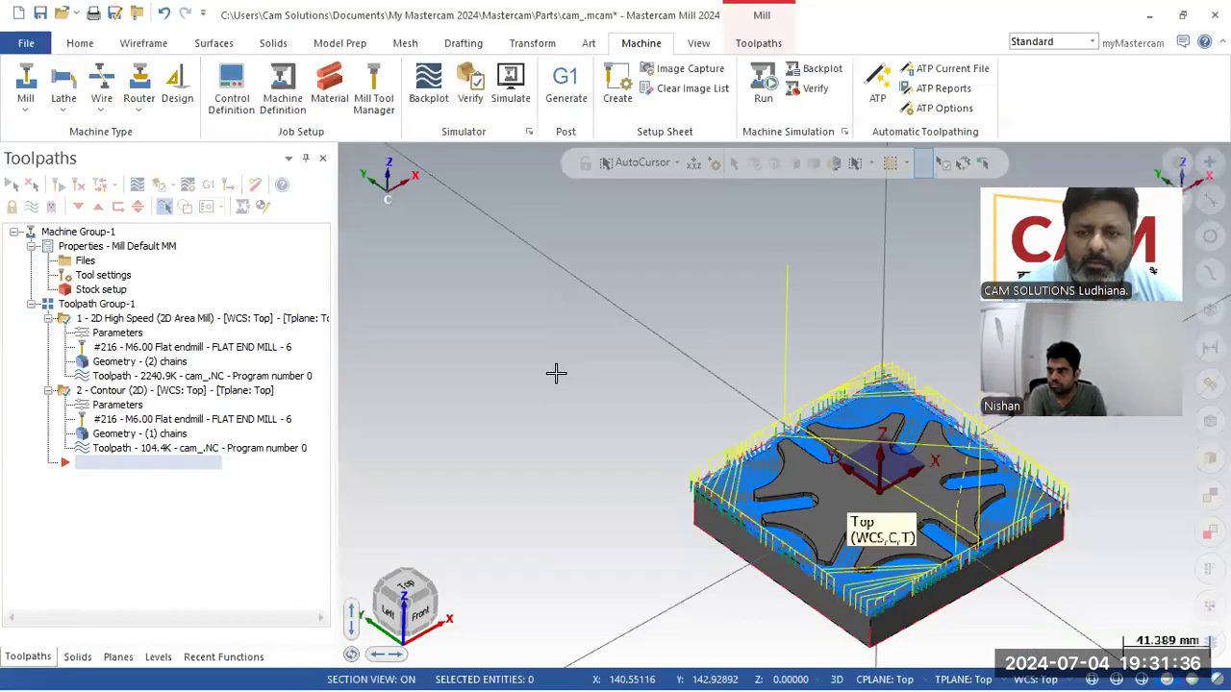
scroll(555, 372, down, 3)
scroll(932, 522, up, 7)
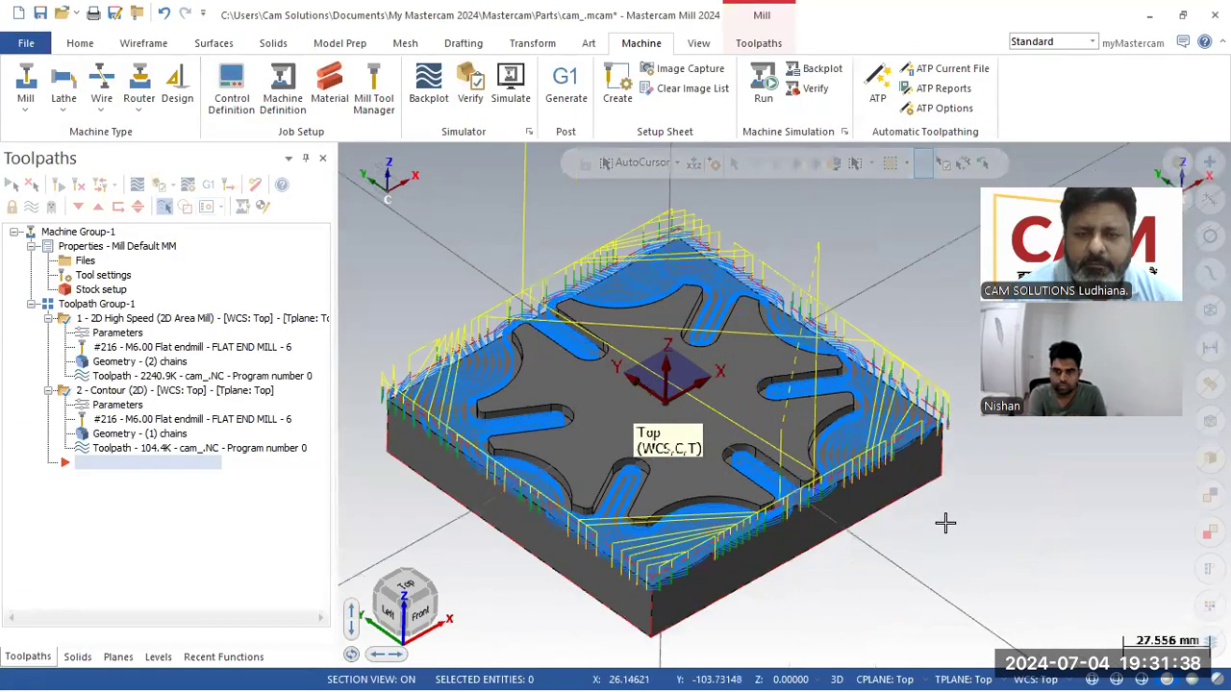
scroll(945, 522, up, 1)
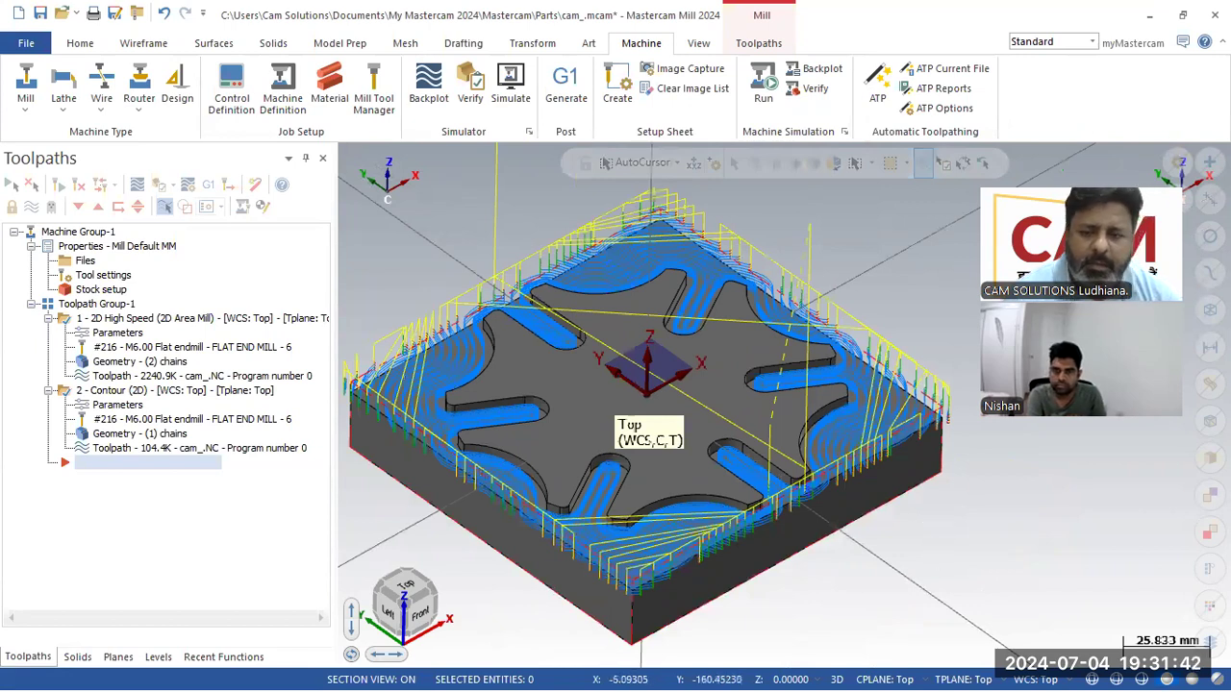
Switch to the 2d.pdf drawing to examine the part's dimensions and the neighbouring drawing, and return to Mastercam
click(983, 654)
key(alt+Tab)
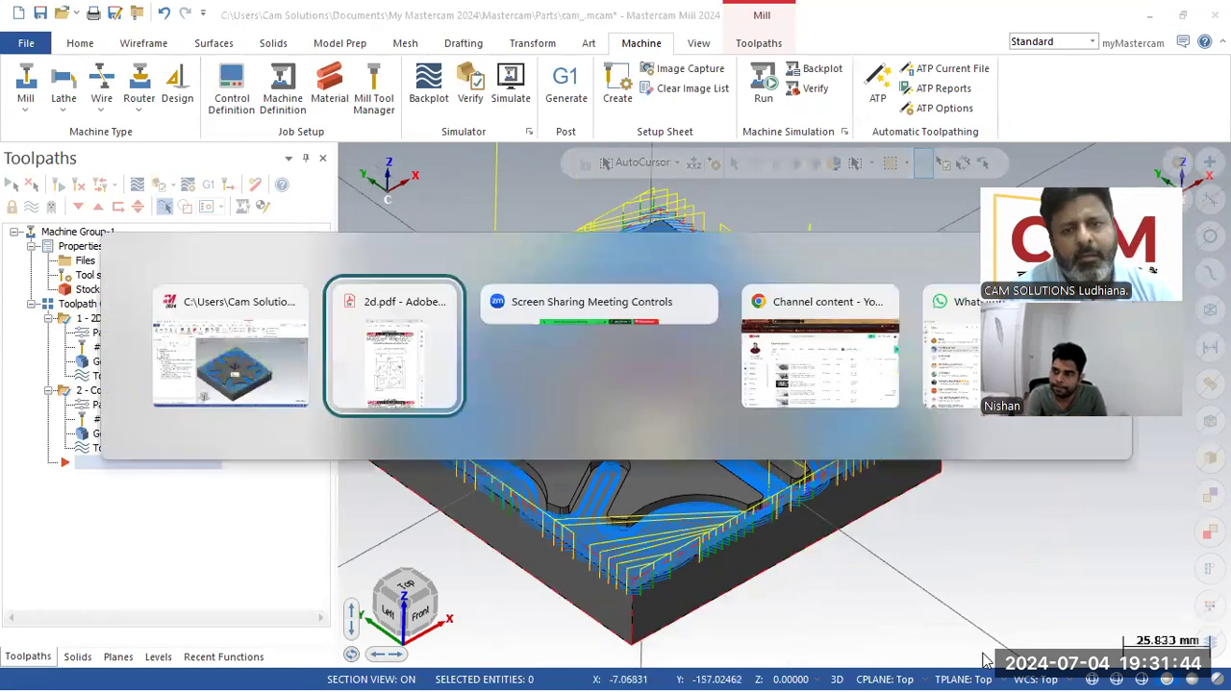
scroll(227, 508, down, 5)
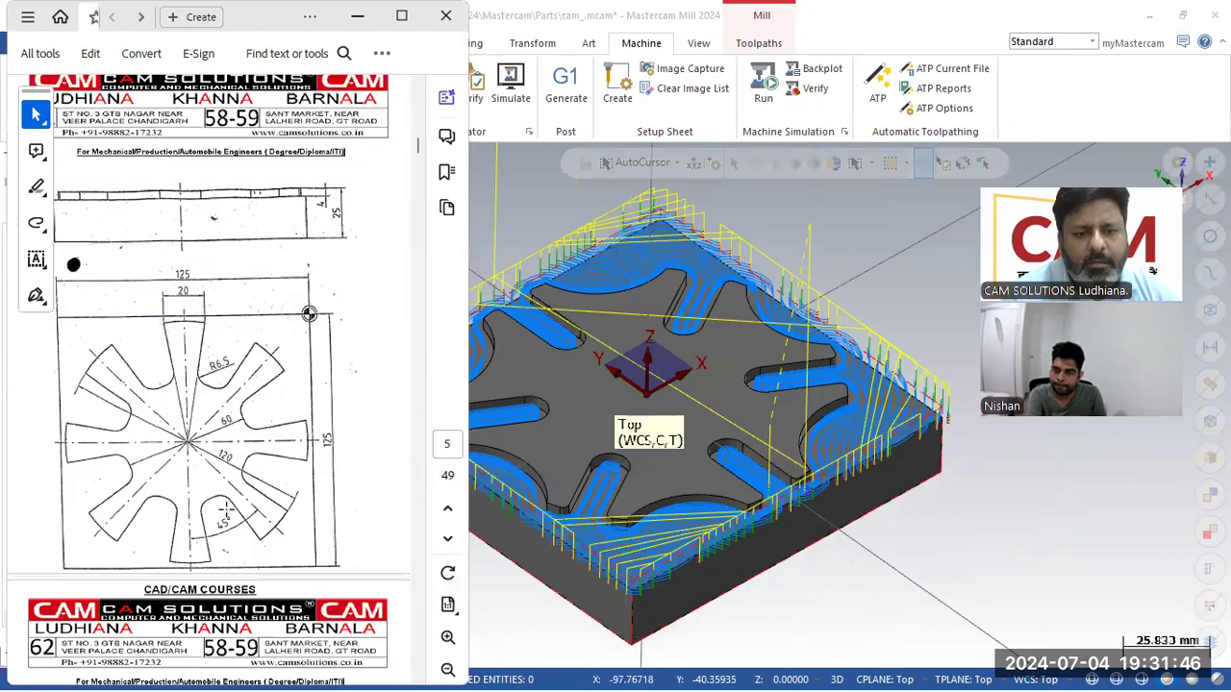
scroll(227, 508, down, 4)
scroll(229, 509, up, 8)
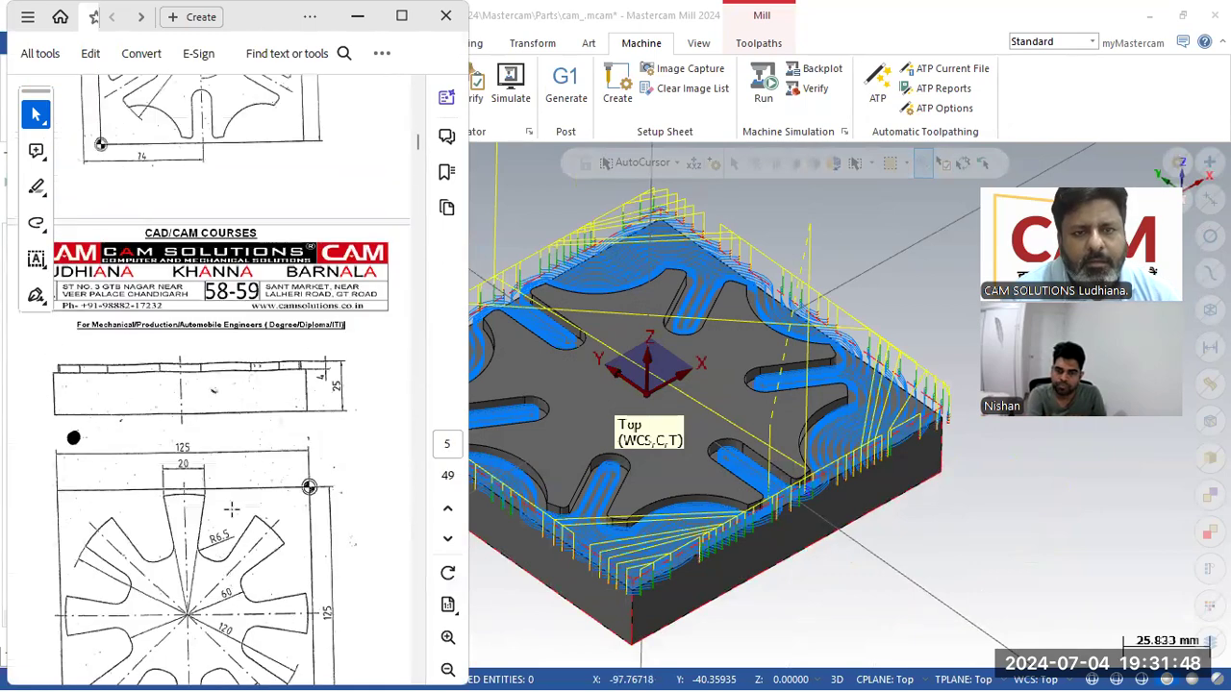
scroll(232, 510, up, 2)
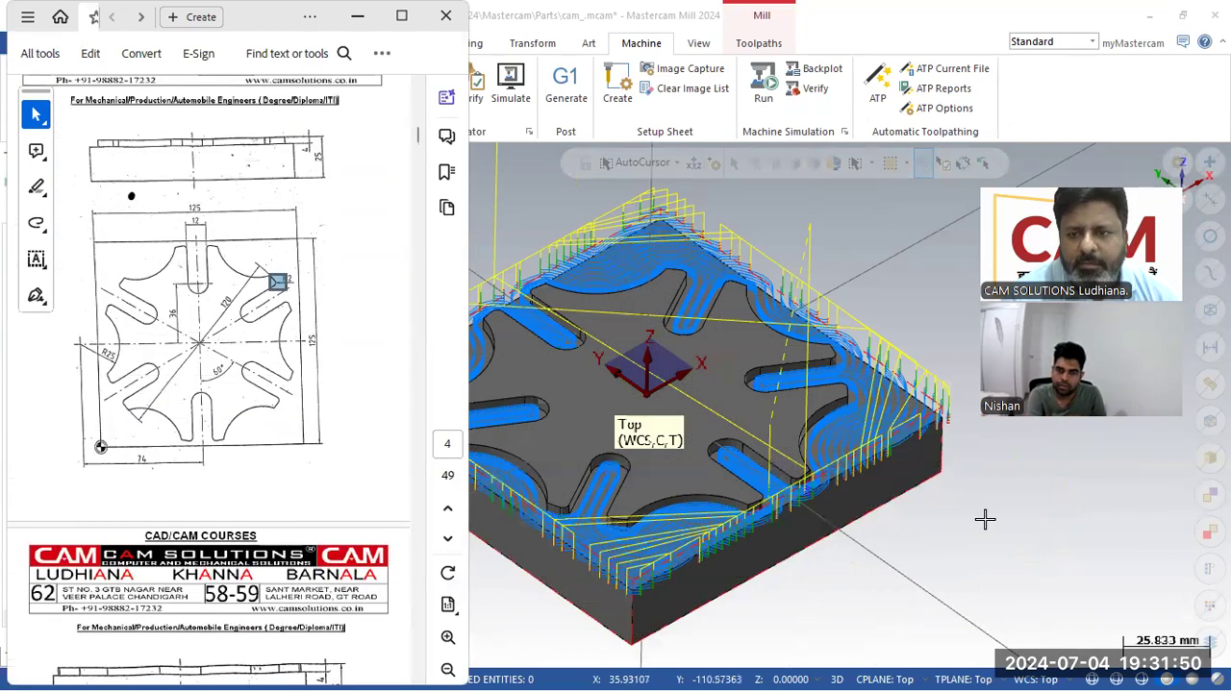
click(983, 519)
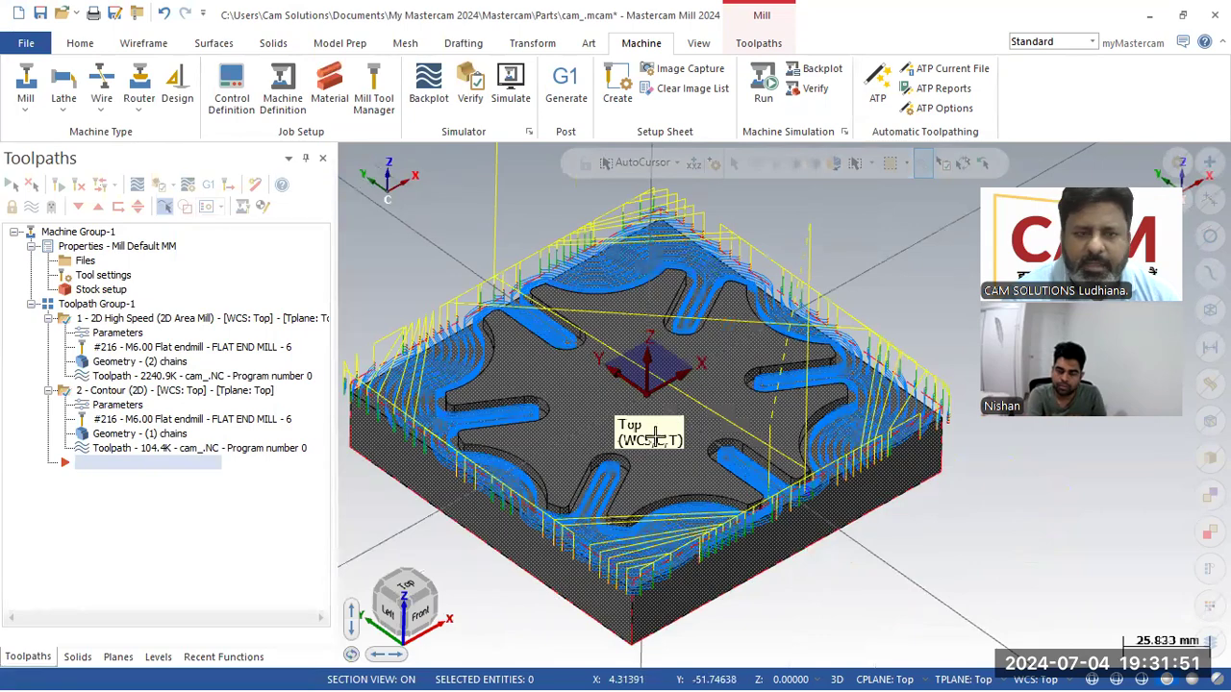
Delete all the operations in Toolpath Group-1 and confirm the deletion
right_click(107, 306)
click(230, 388)
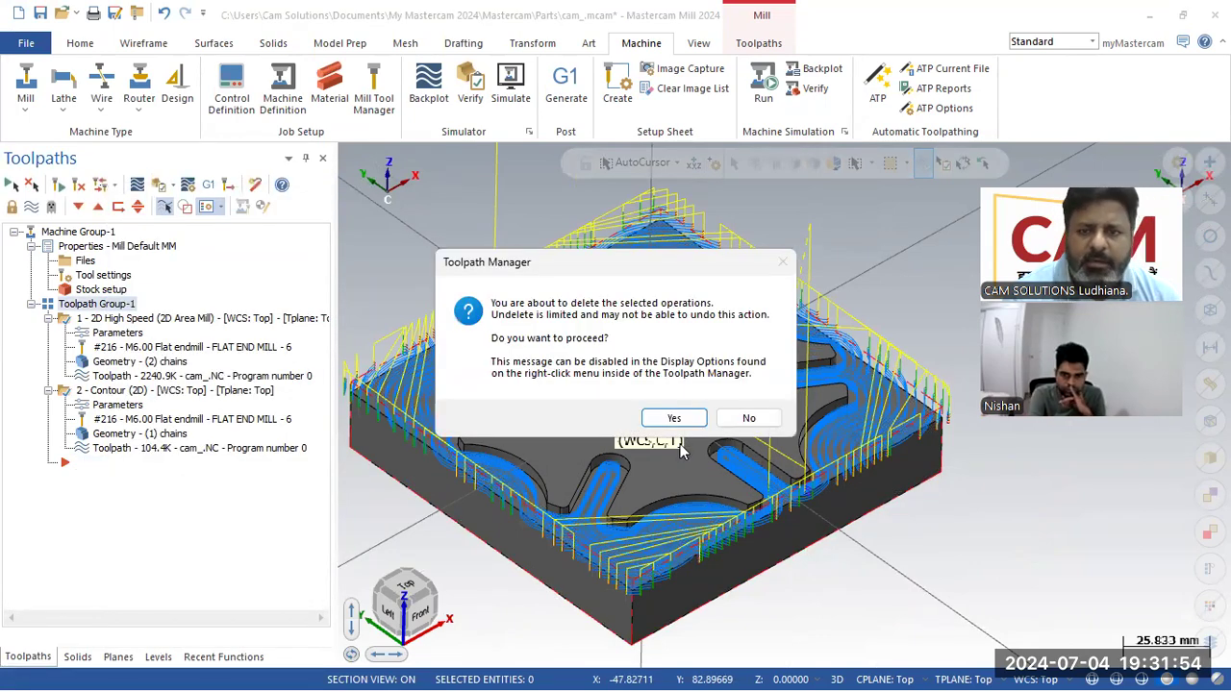
click(672, 416)
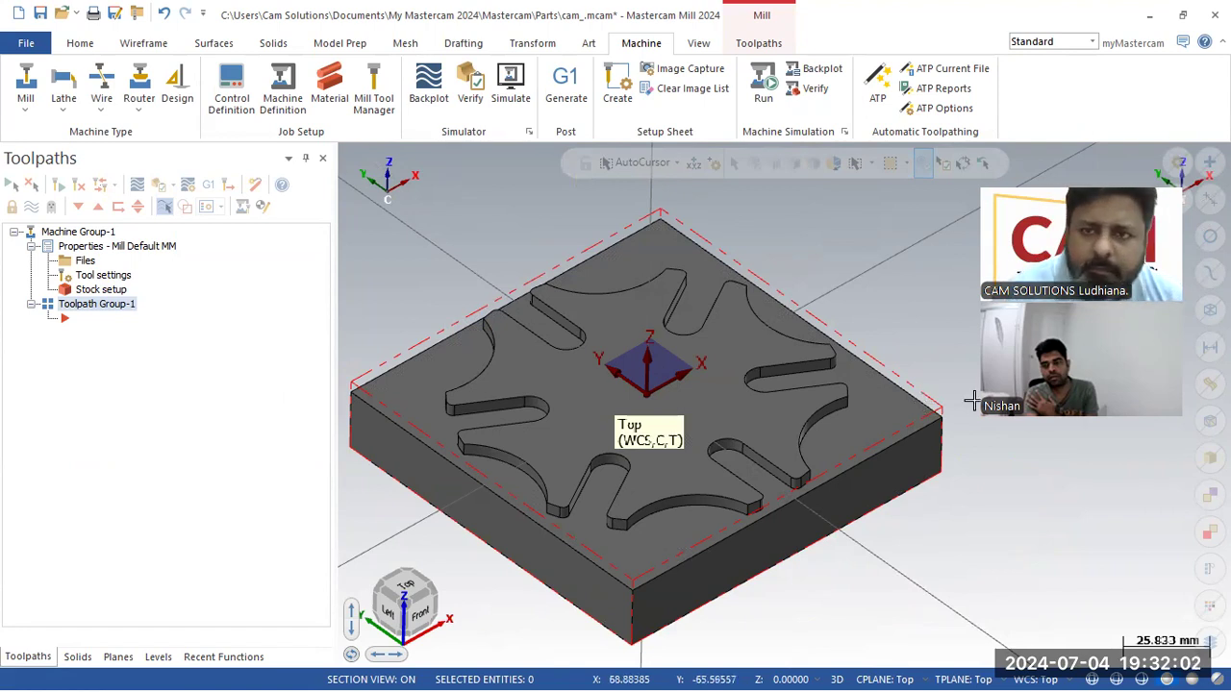
Start a 2D Dynamic Mill toolpath and chain the block's outer top edge loop as the machining region
click(758, 43)
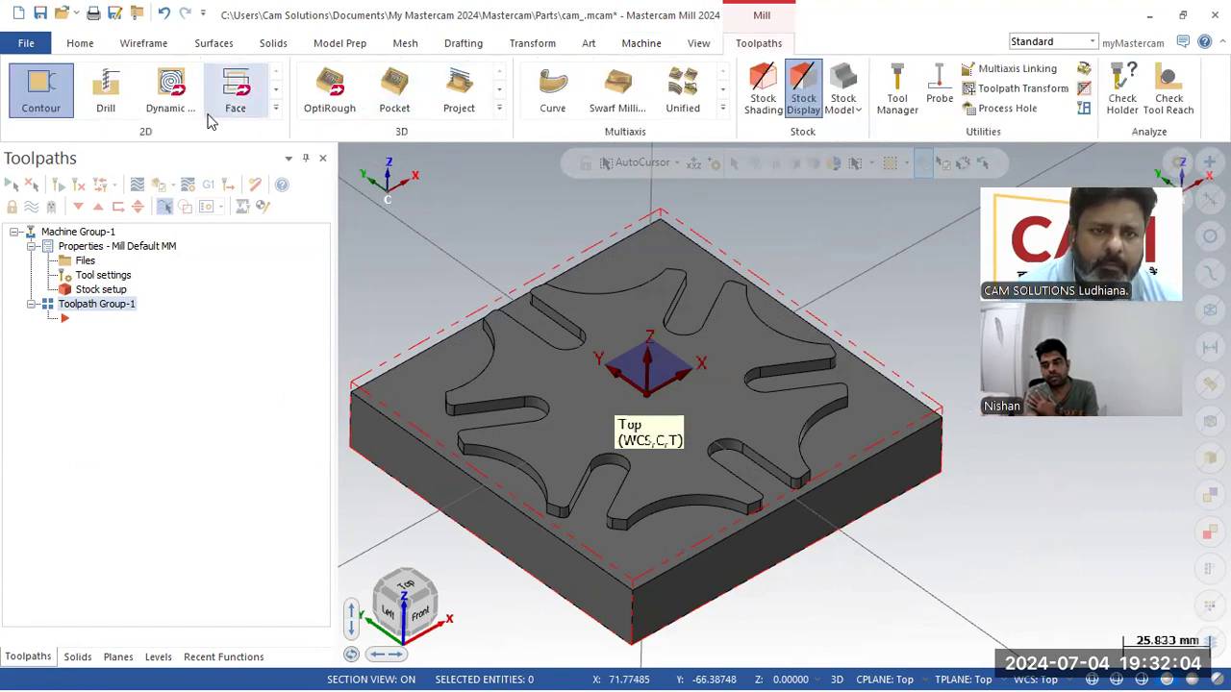
click(276, 108)
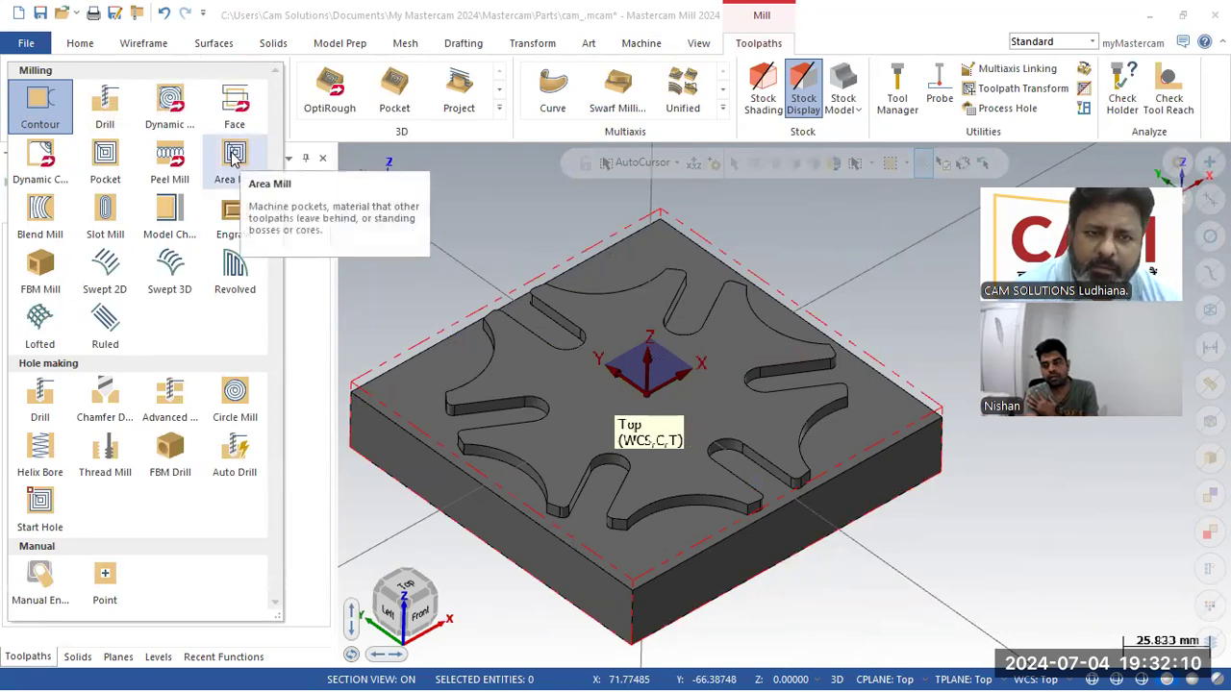
click(171, 105)
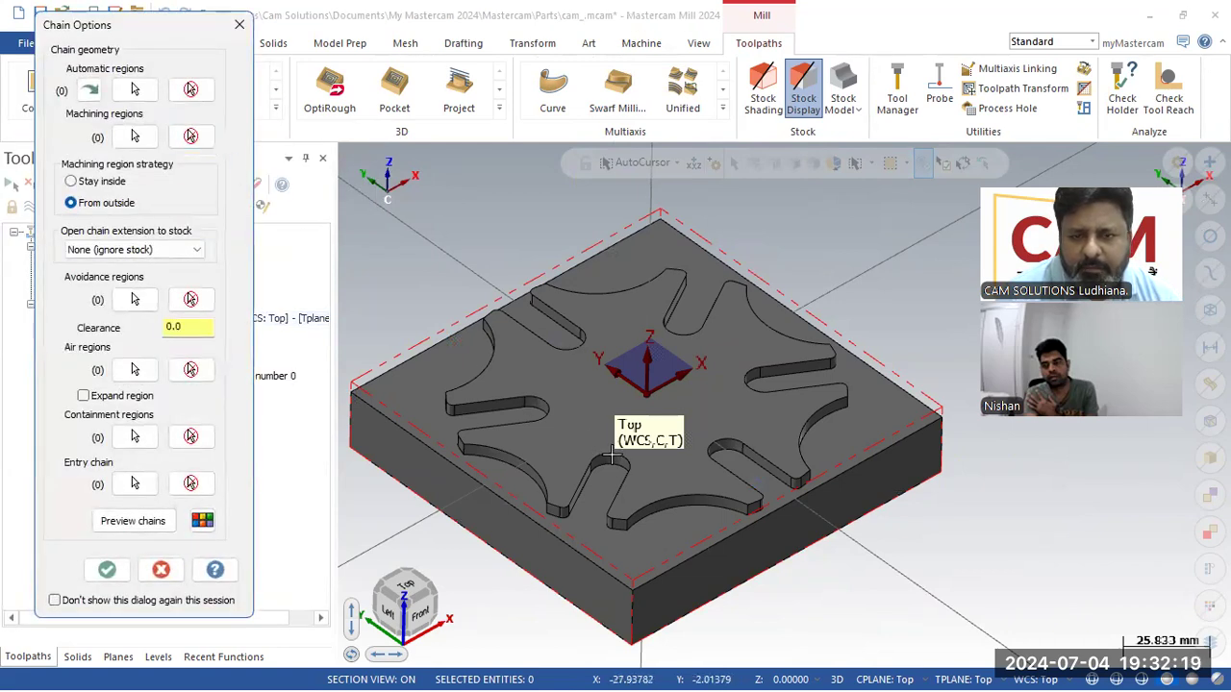
click(134, 135)
click(412, 433)
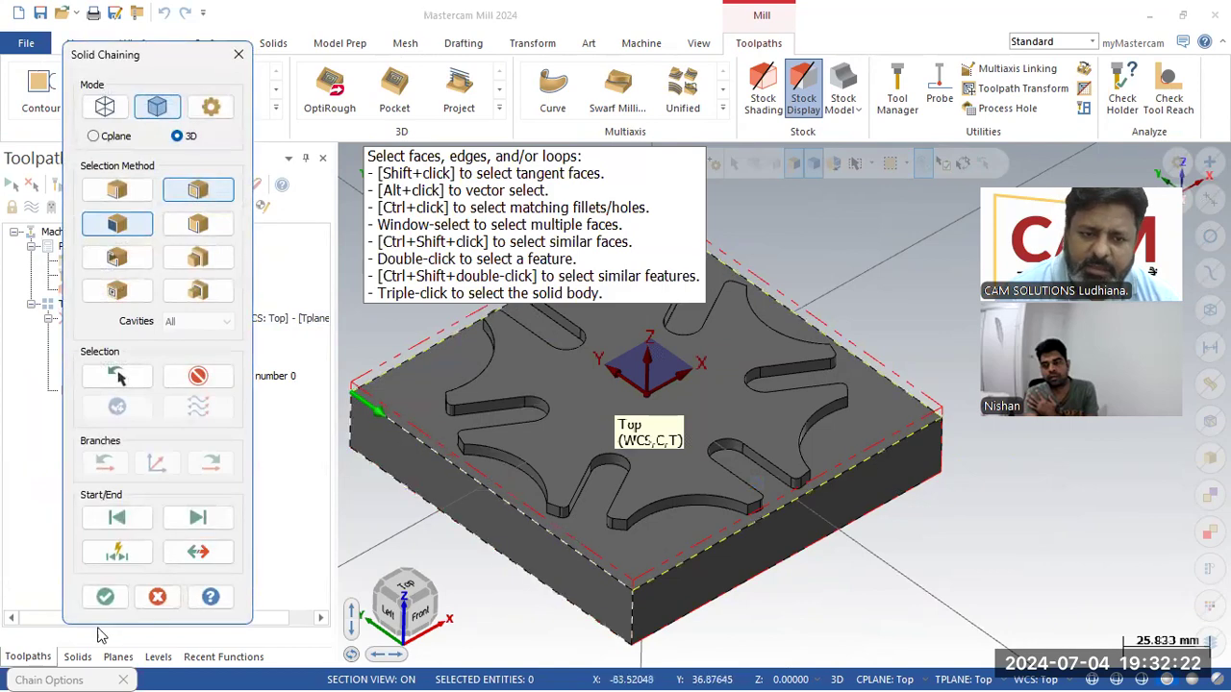
click(105, 596)
Chain the raised Geneva-wheel profile as the avoidance region, accept the chain options and preview the chains
click(134, 299)
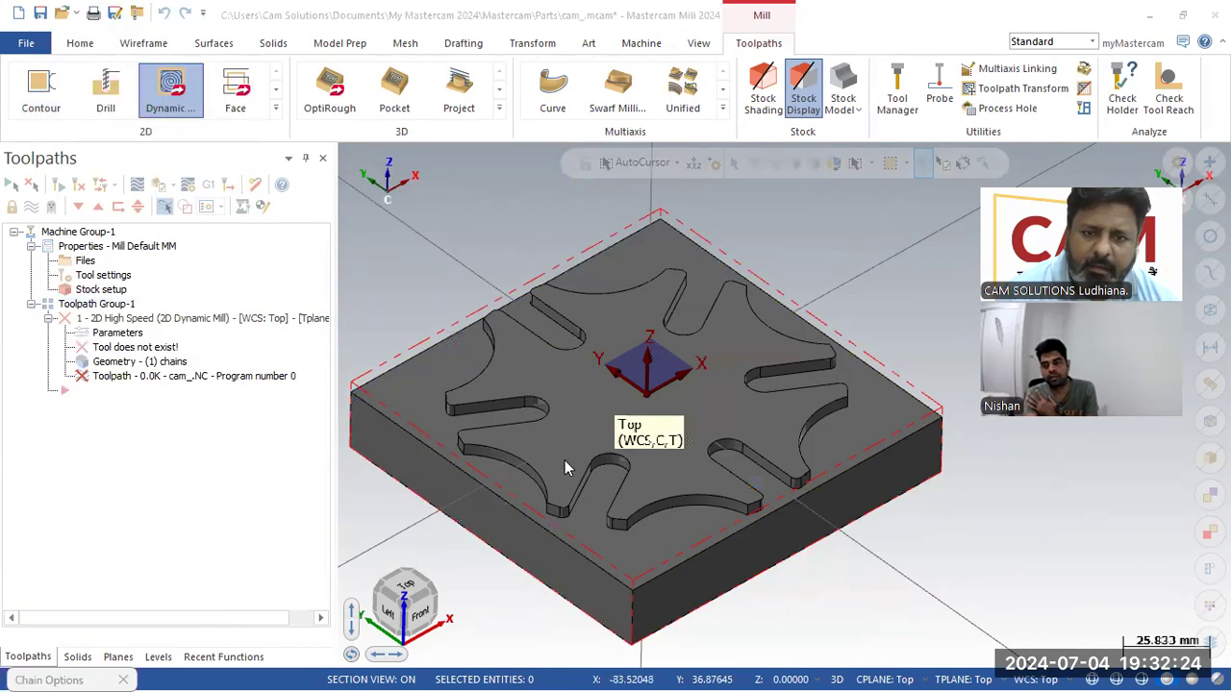
click(534, 478)
click(105, 596)
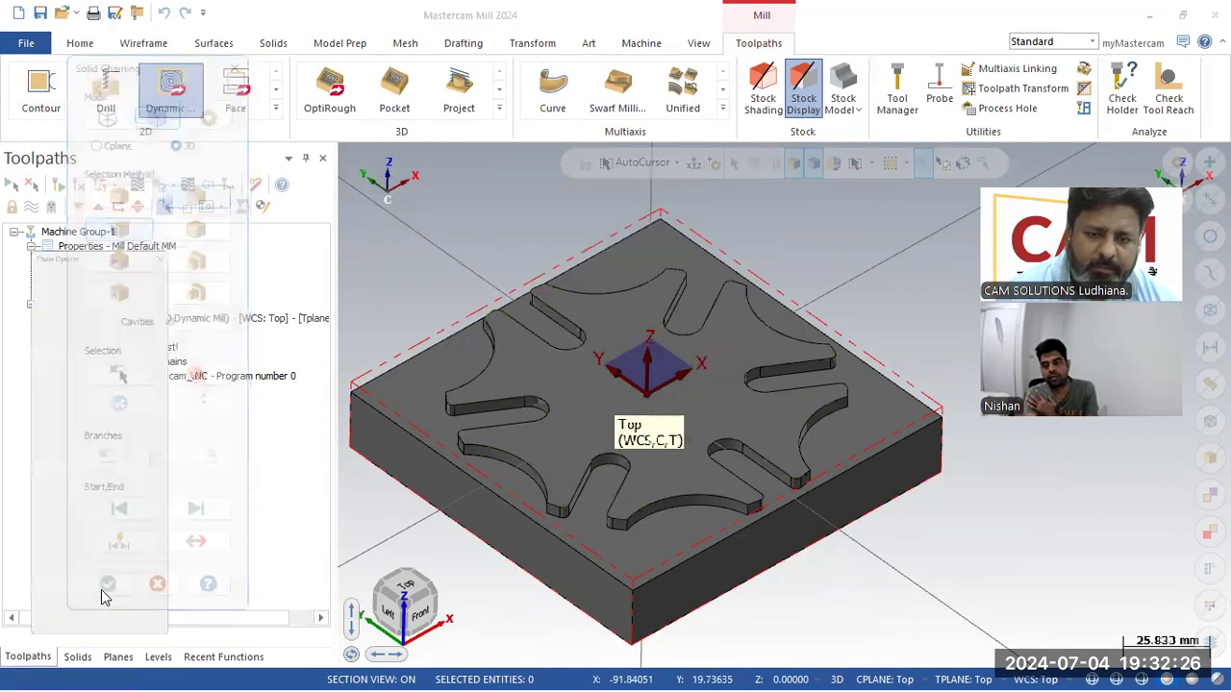
click(107, 572)
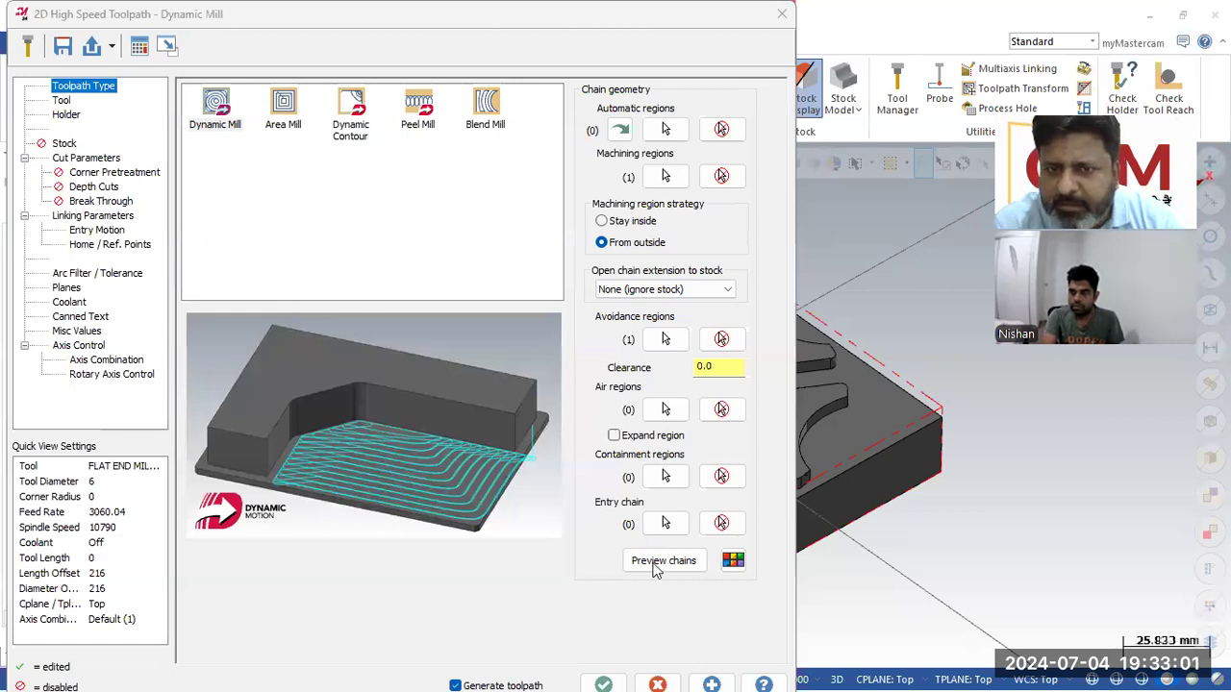
click(662, 561)
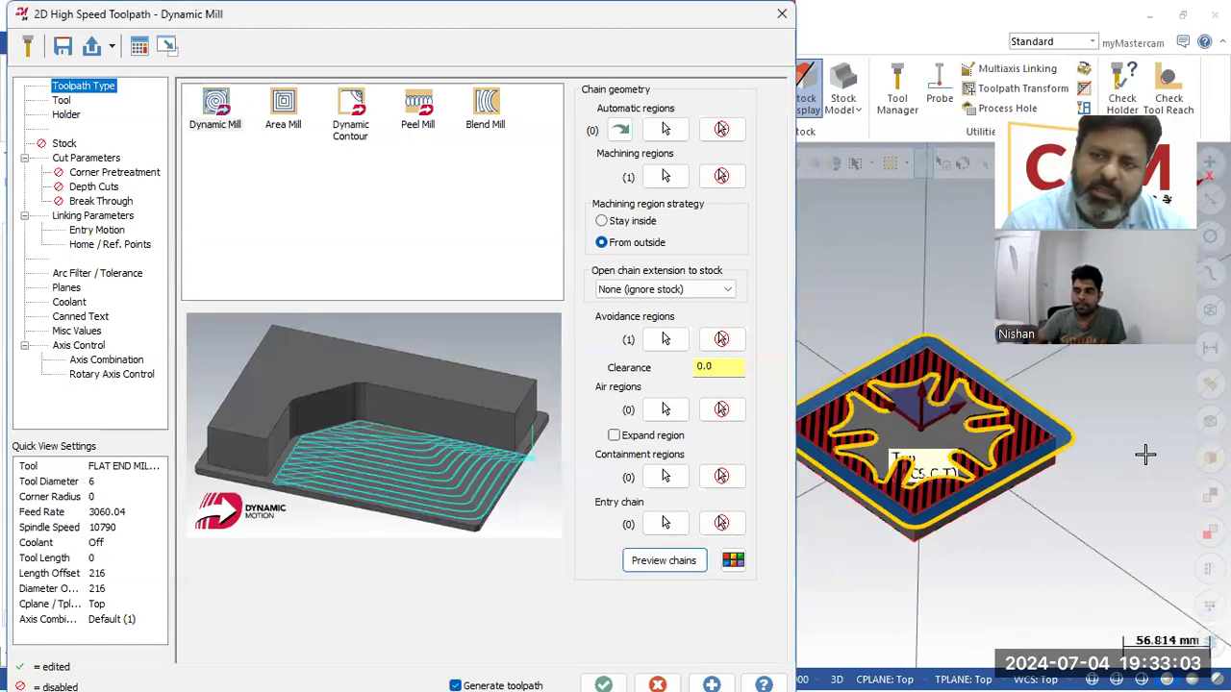
Choose the 6 mm flat end mill for the Dynamic Mill toolpath and set the stock to leave on walls and floors to 0
click(61, 102)
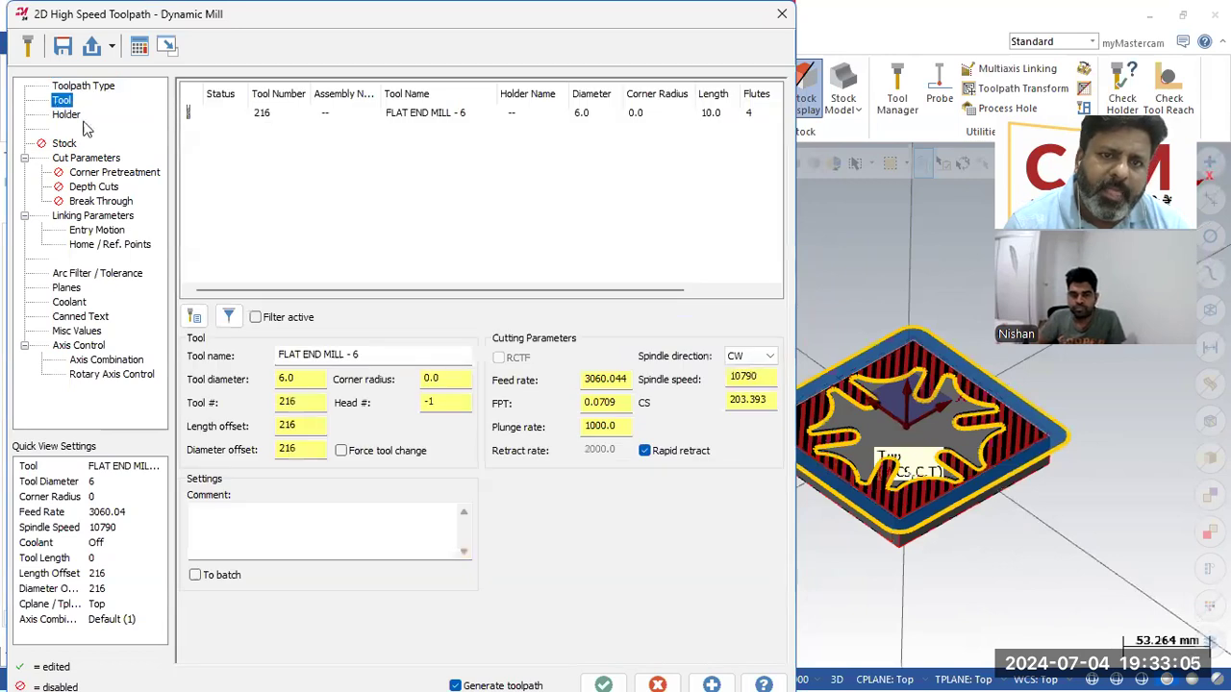
click(223, 112)
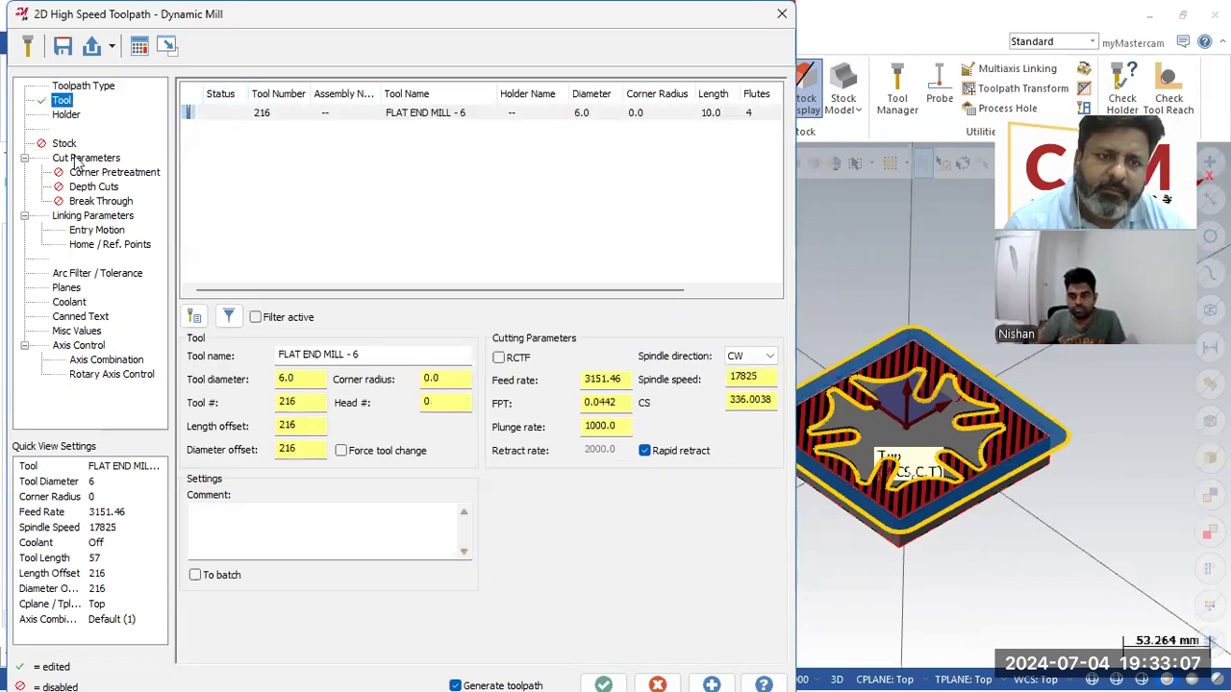
click(83, 161)
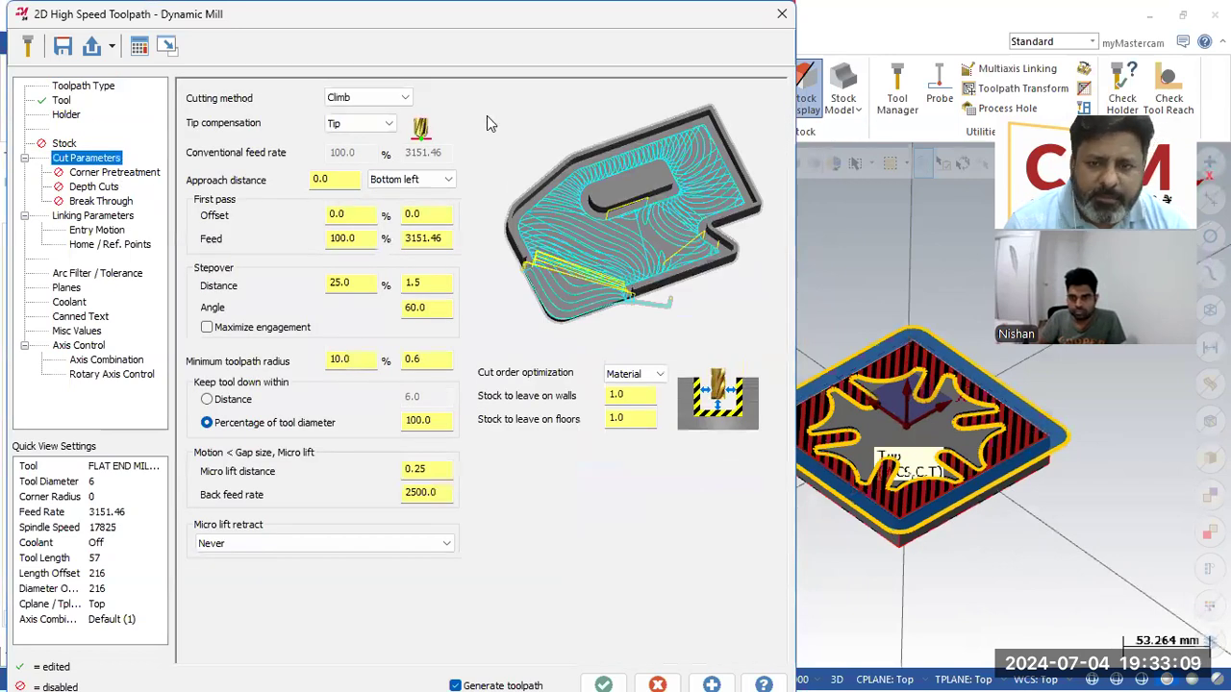
click(639, 396)
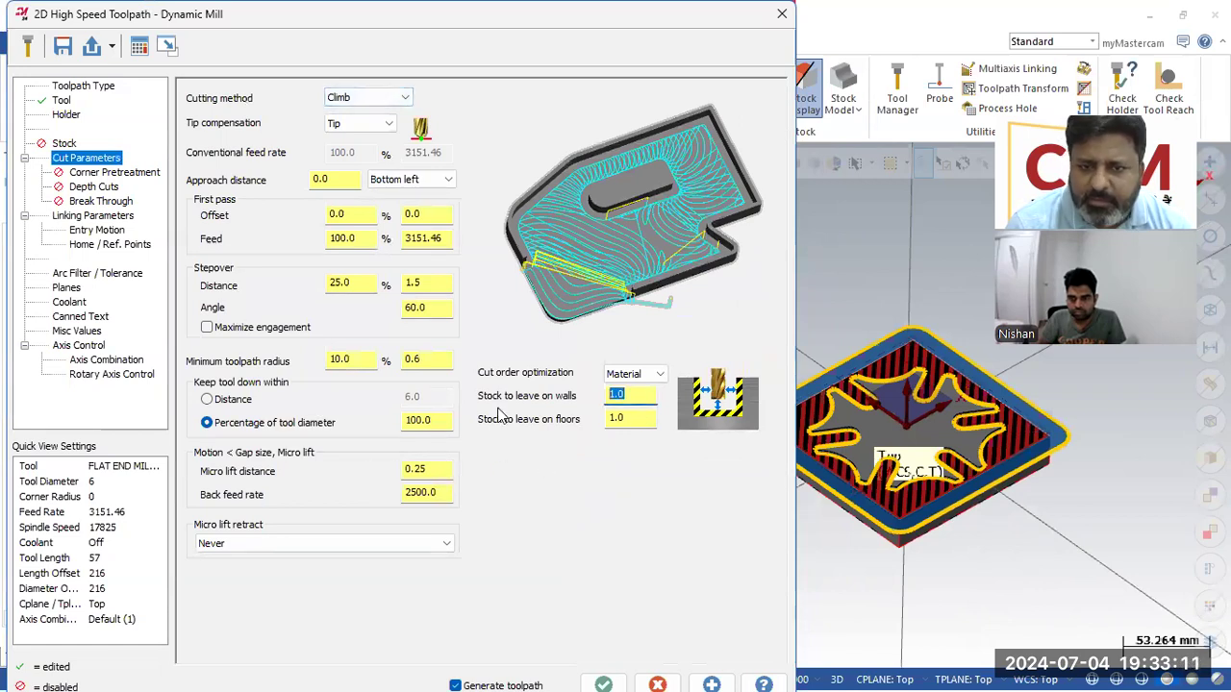
text(0)
click(634, 417)
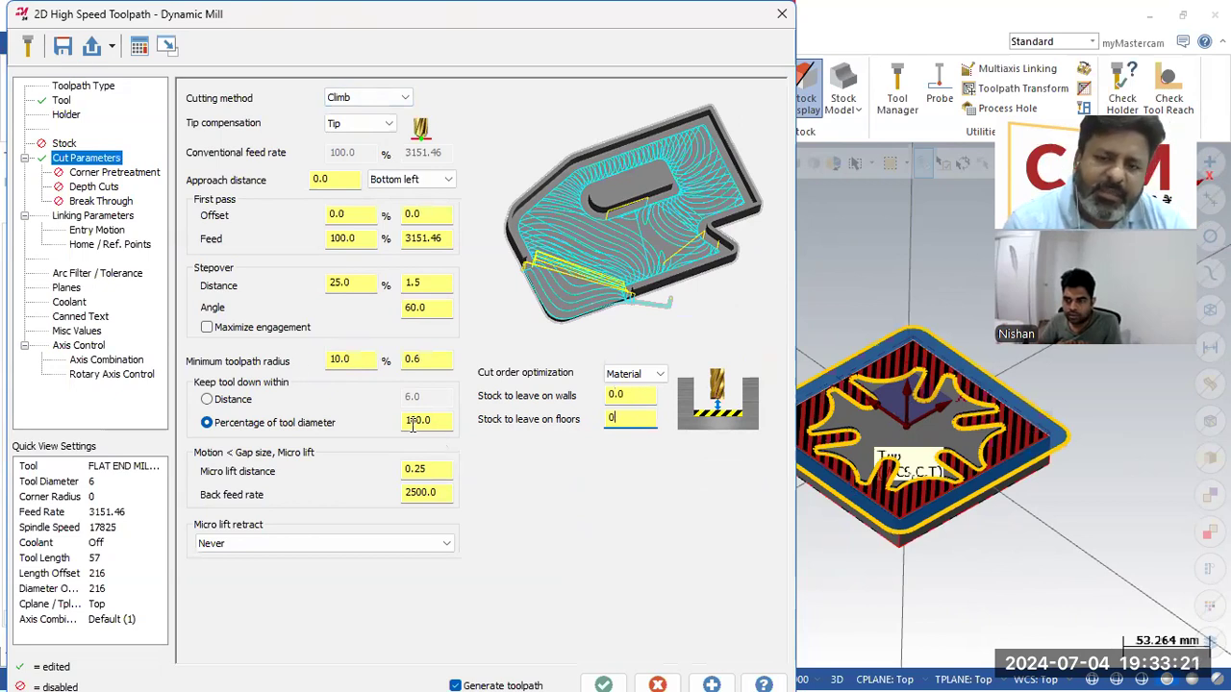
Set the end mill's spindle speed to 8500 and its feed rate to 2500
click(56, 102)
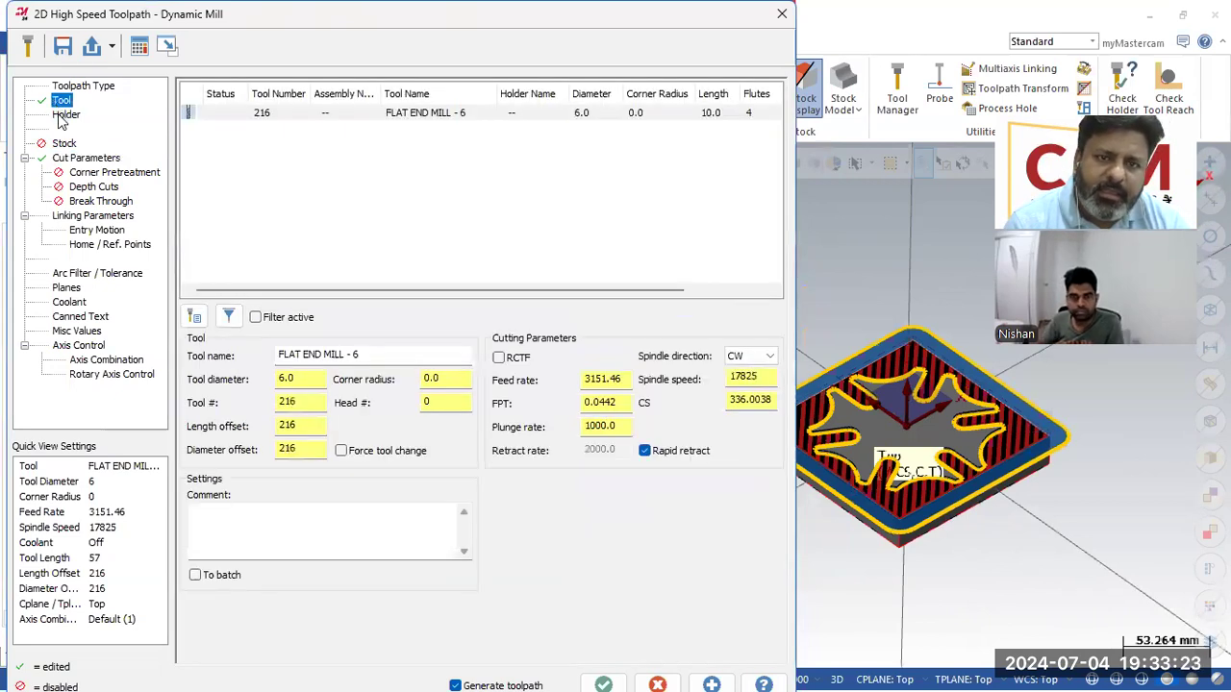
double_click(598, 378)
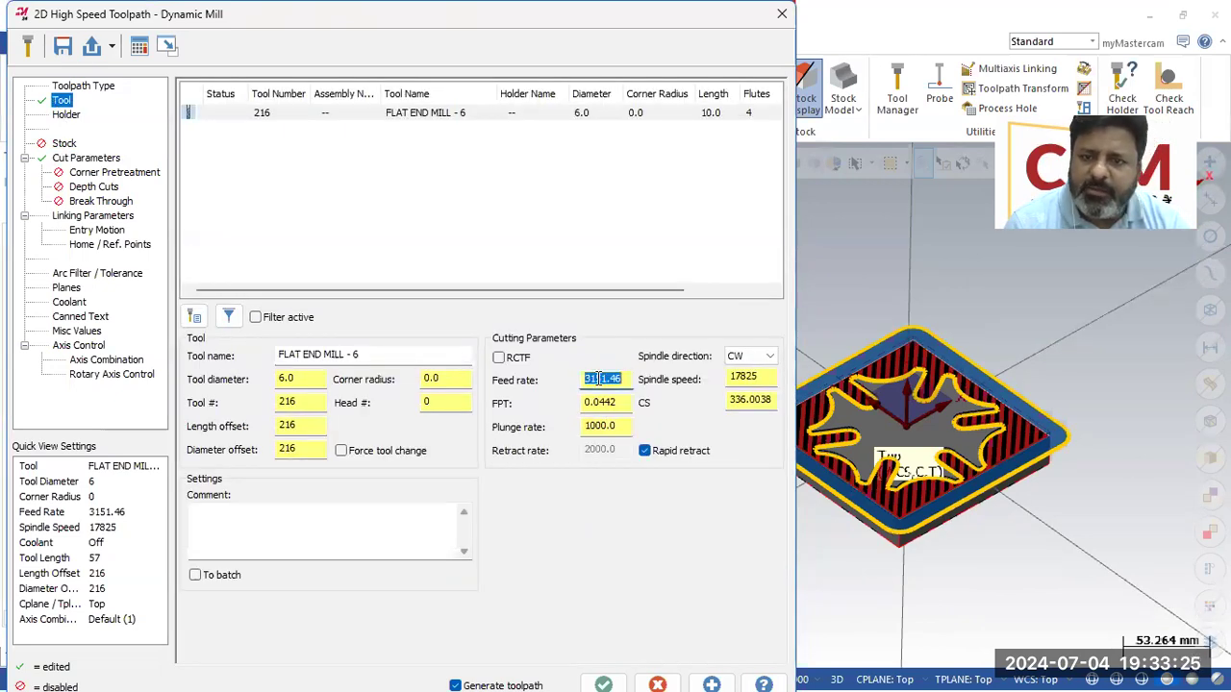
double_click(751, 377)
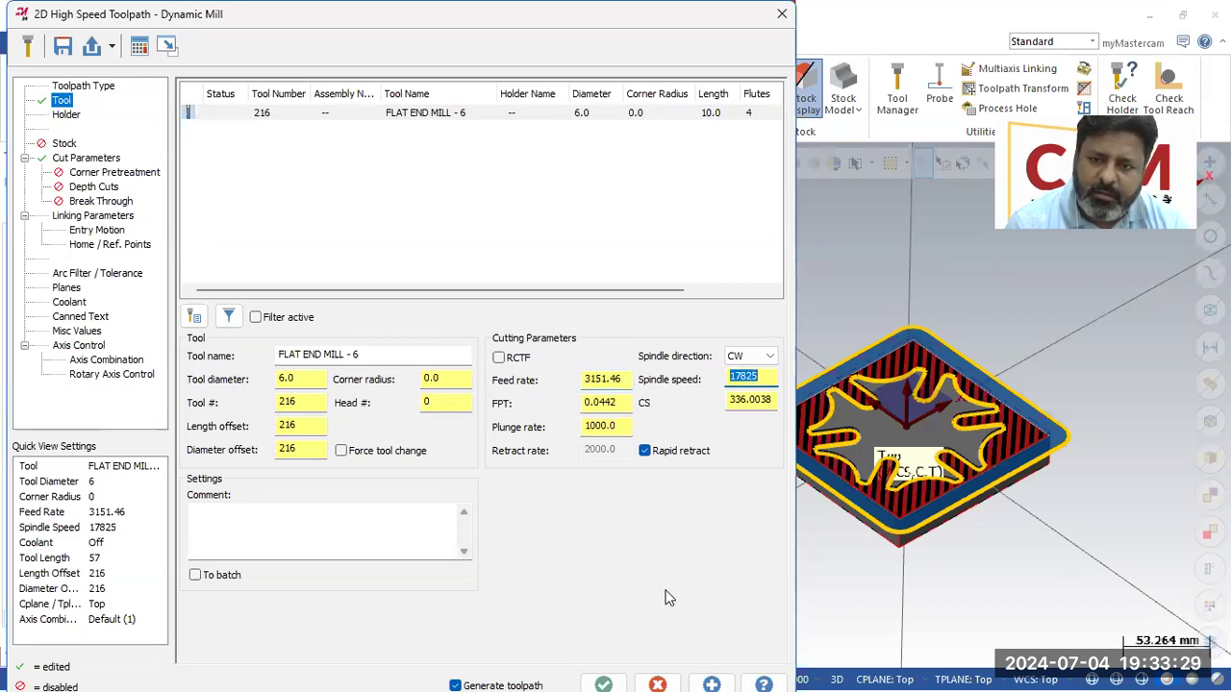
text(4500)
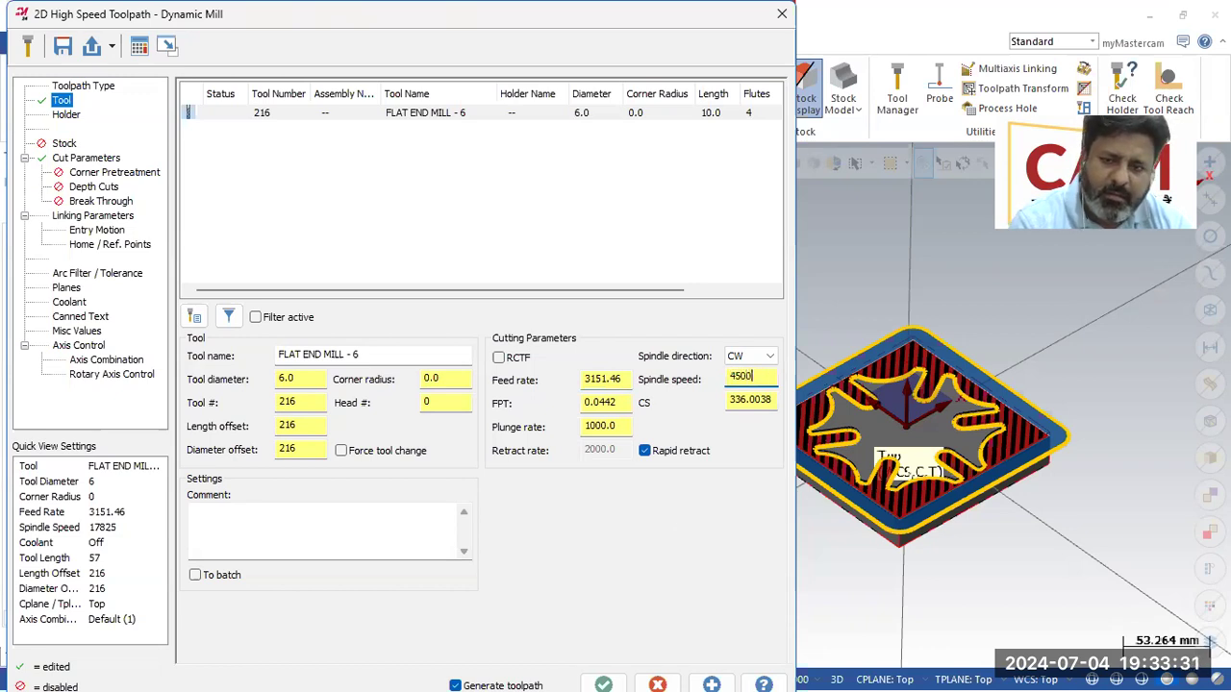
key(Return)
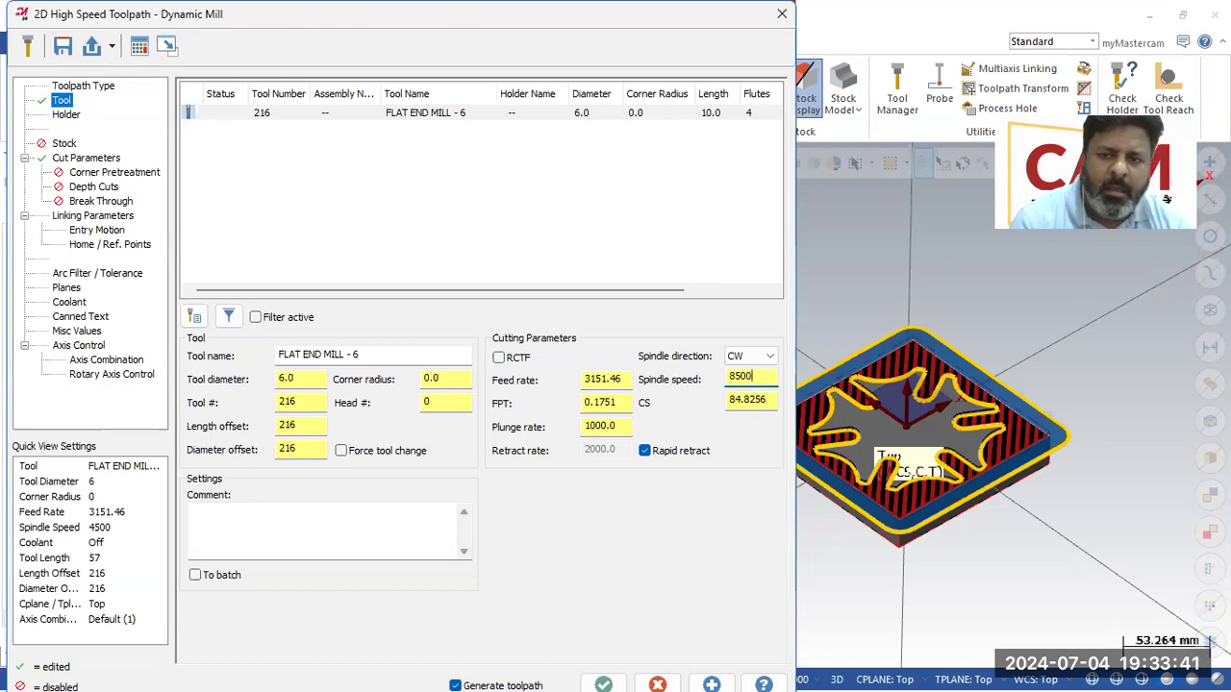
click(591, 377)
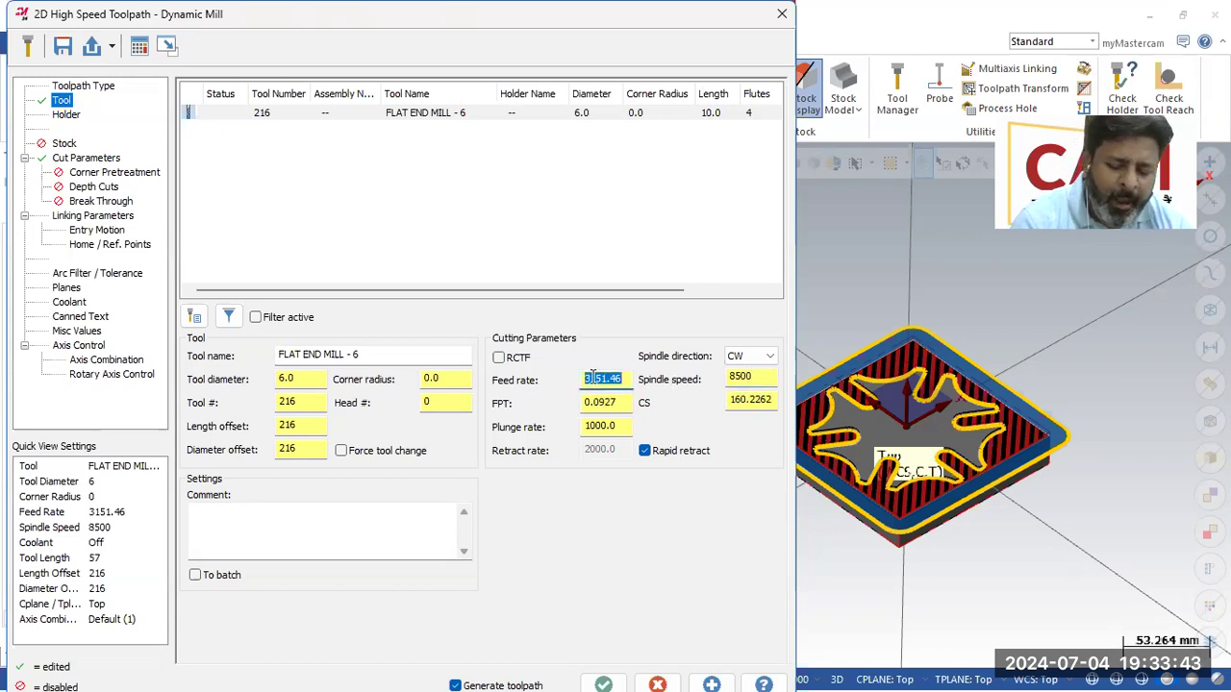
text(25)
key(Return)
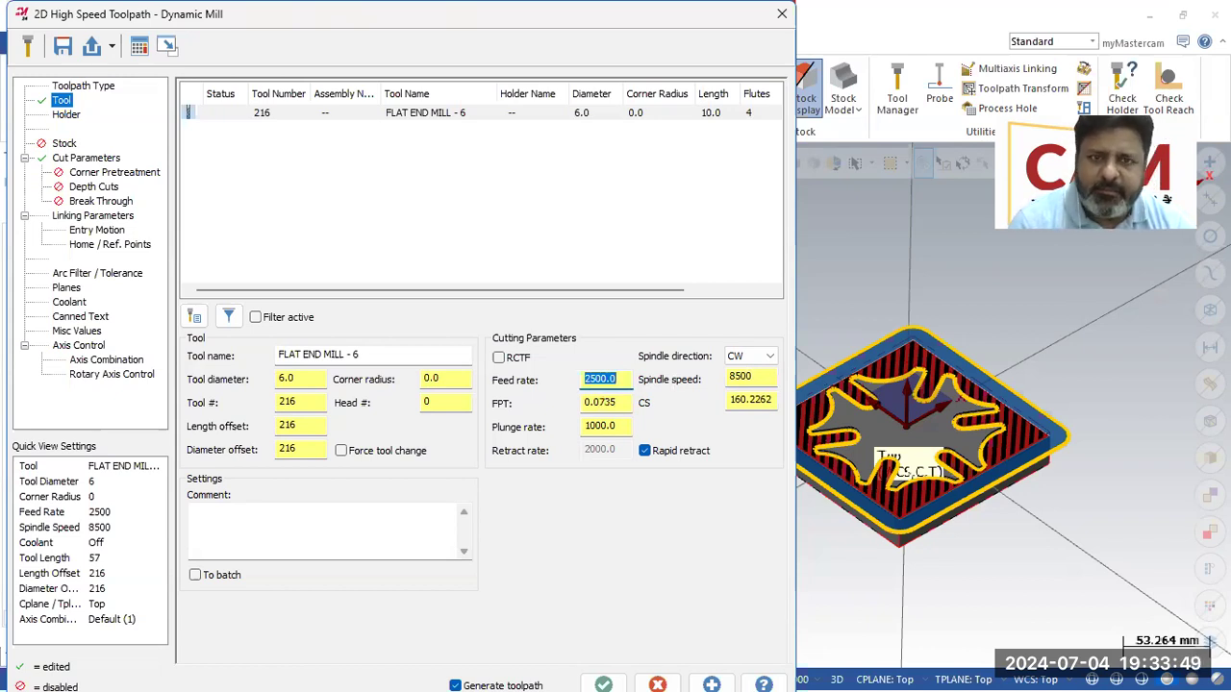
Check the cut and linking parameters, and enable depth cuts with a maximum rough step of 4.0
click(84, 159)
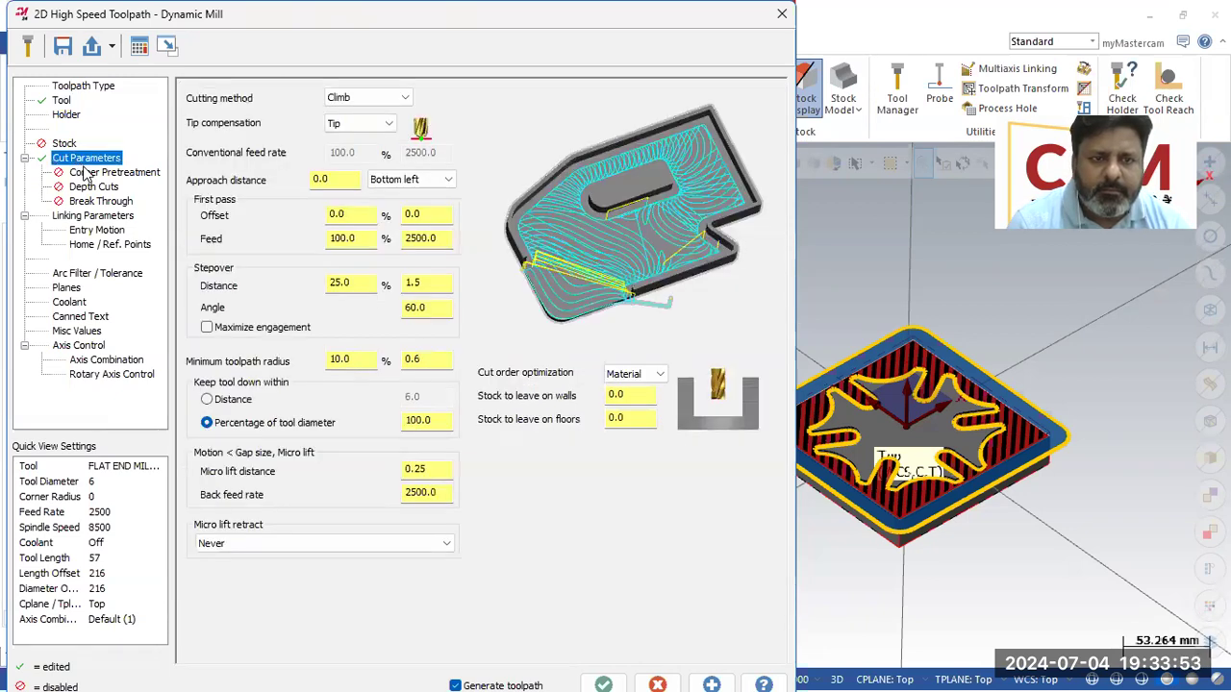
click(94, 215)
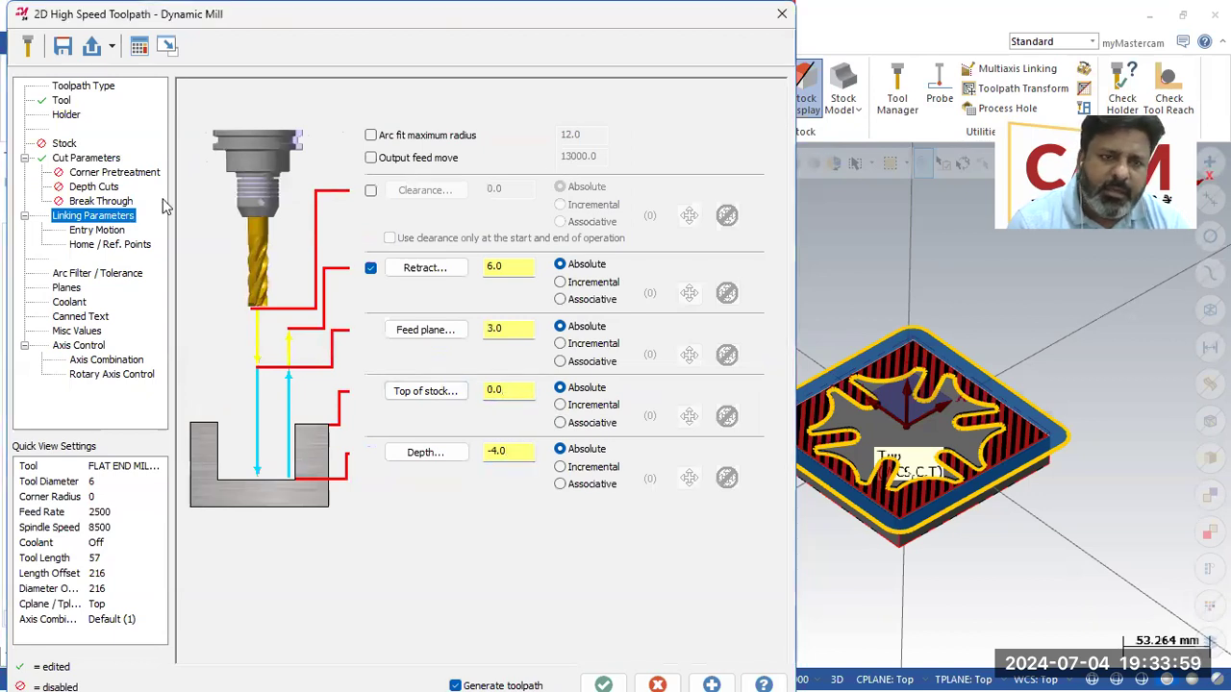
click(94, 186)
click(254, 92)
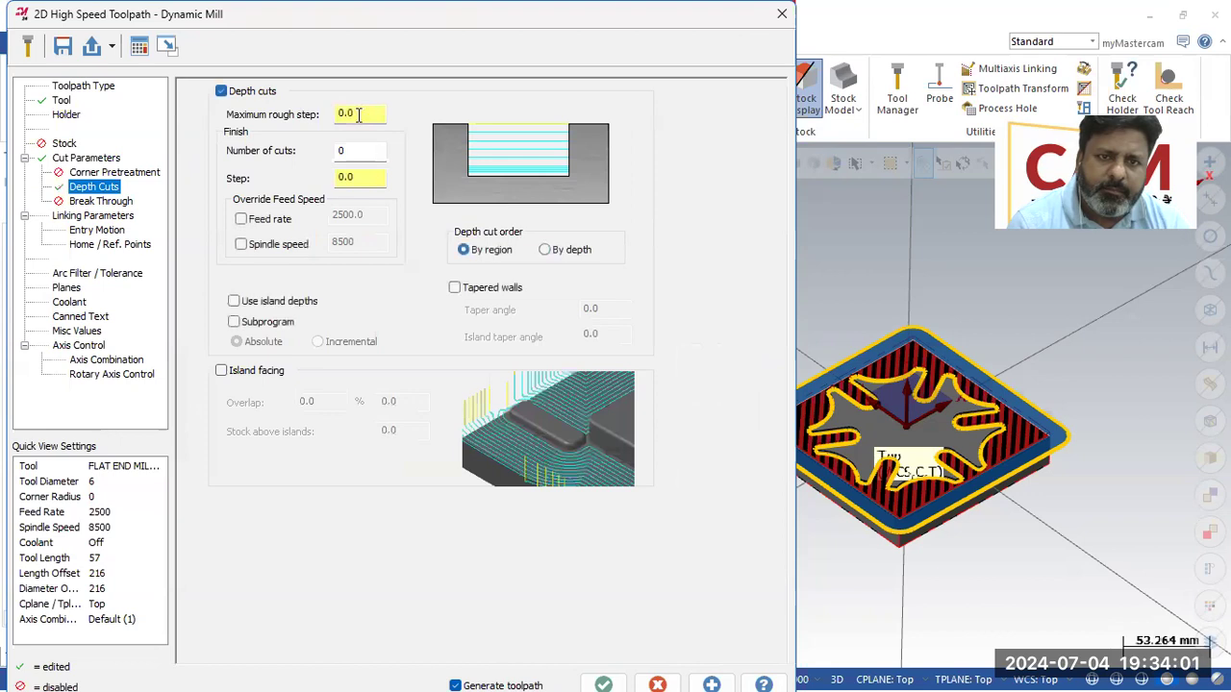
click(374, 114)
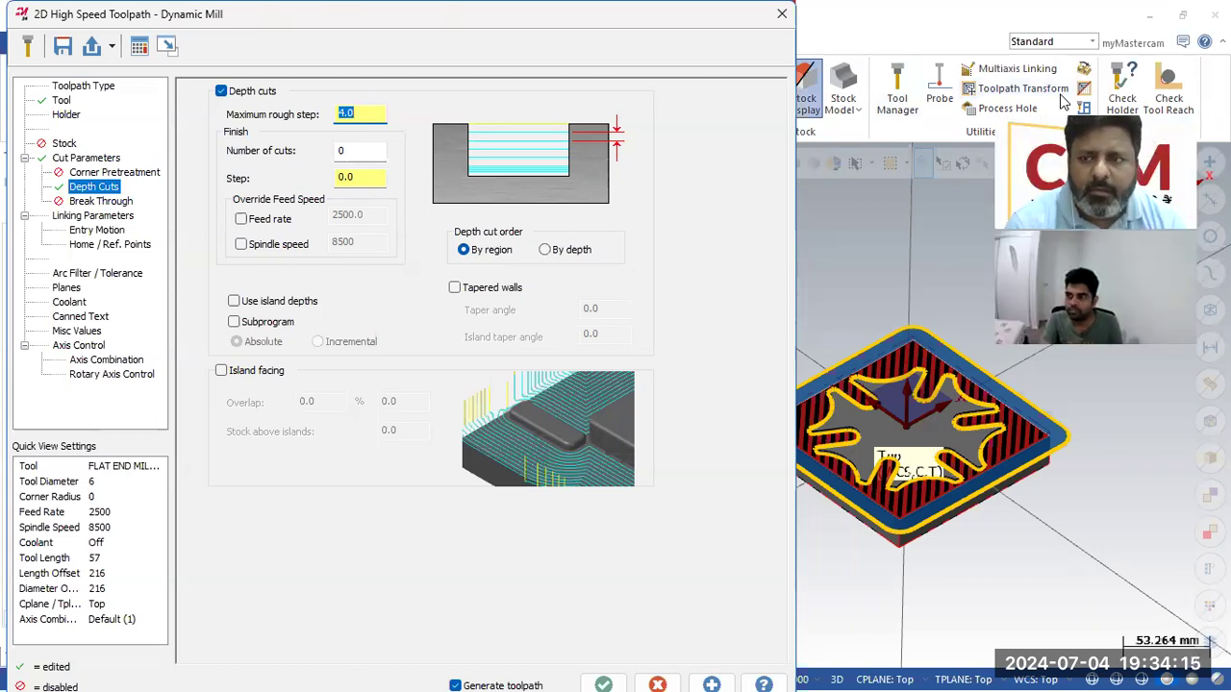
Review the cut parameters, tool feed and speed, and depth cut settings, and examine the previewed slot region close up
click(85, 160)
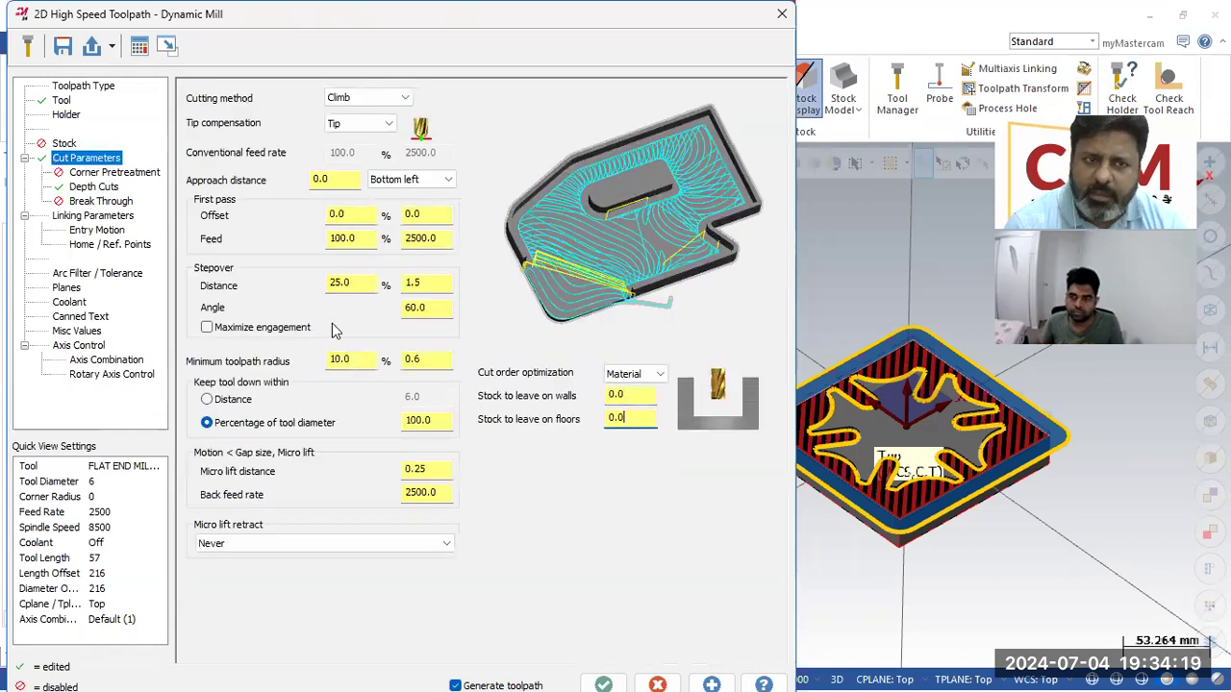
click(62, 101)
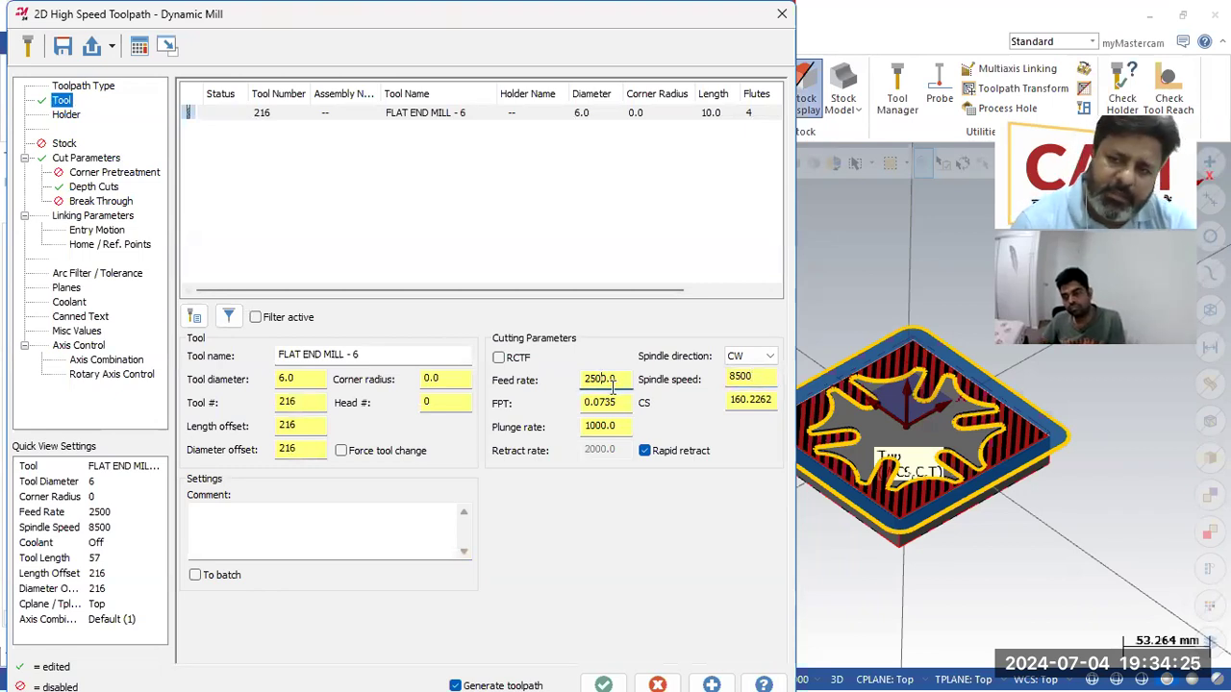
click(96, 187)
double_click(378, 116)
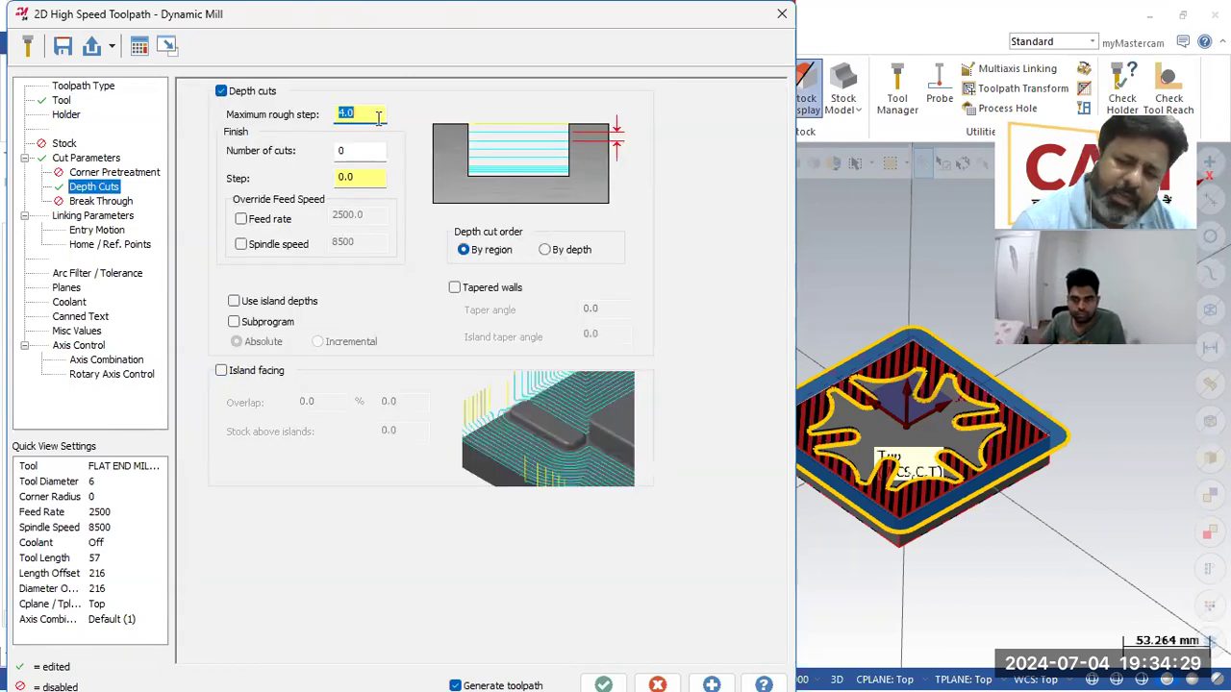
scroll(957, 504, up, 3)
scroll(984, 471, up, 5)
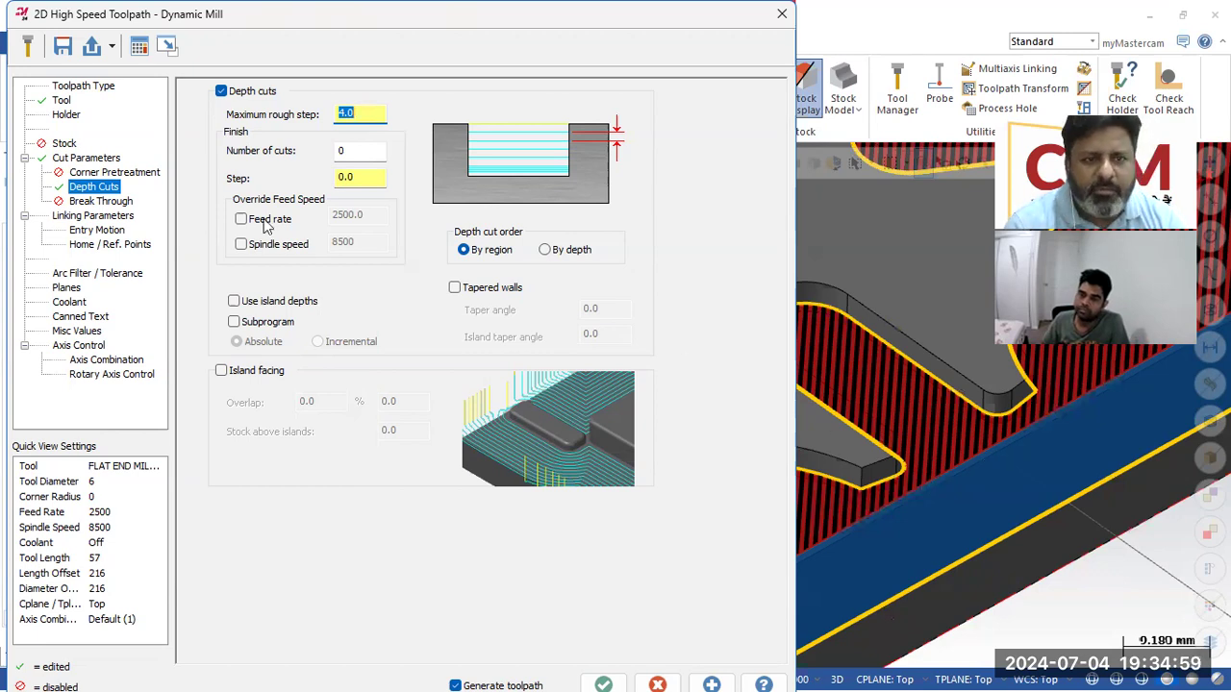
Check the cutting length in the 6 mm flat end mill's geometry definition, leaving the tool unedited
click(67, 100)
right_click(297, 135)
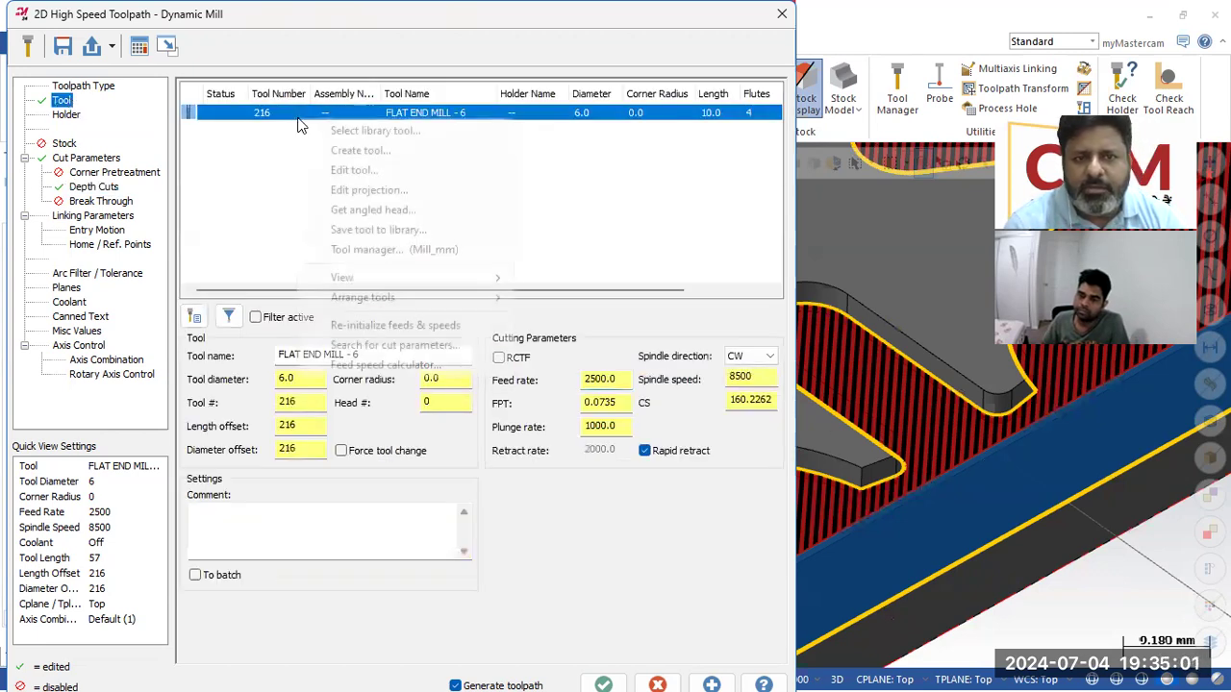
click(333, 168)
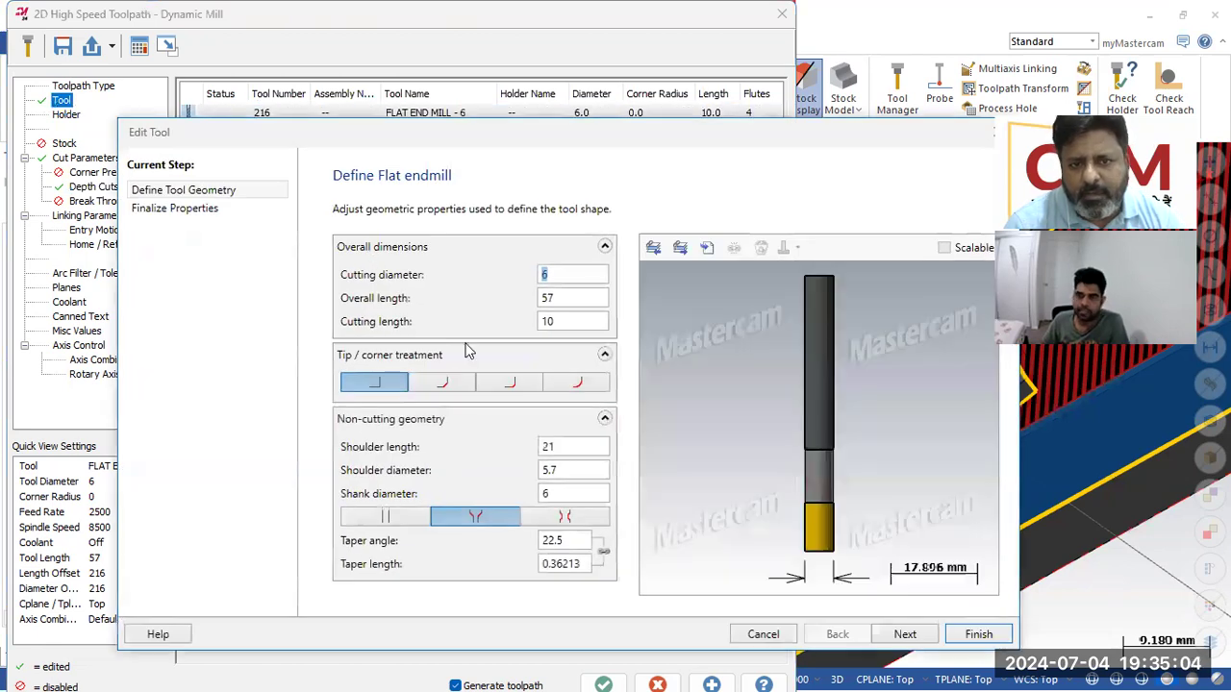
double_click(562, 322)
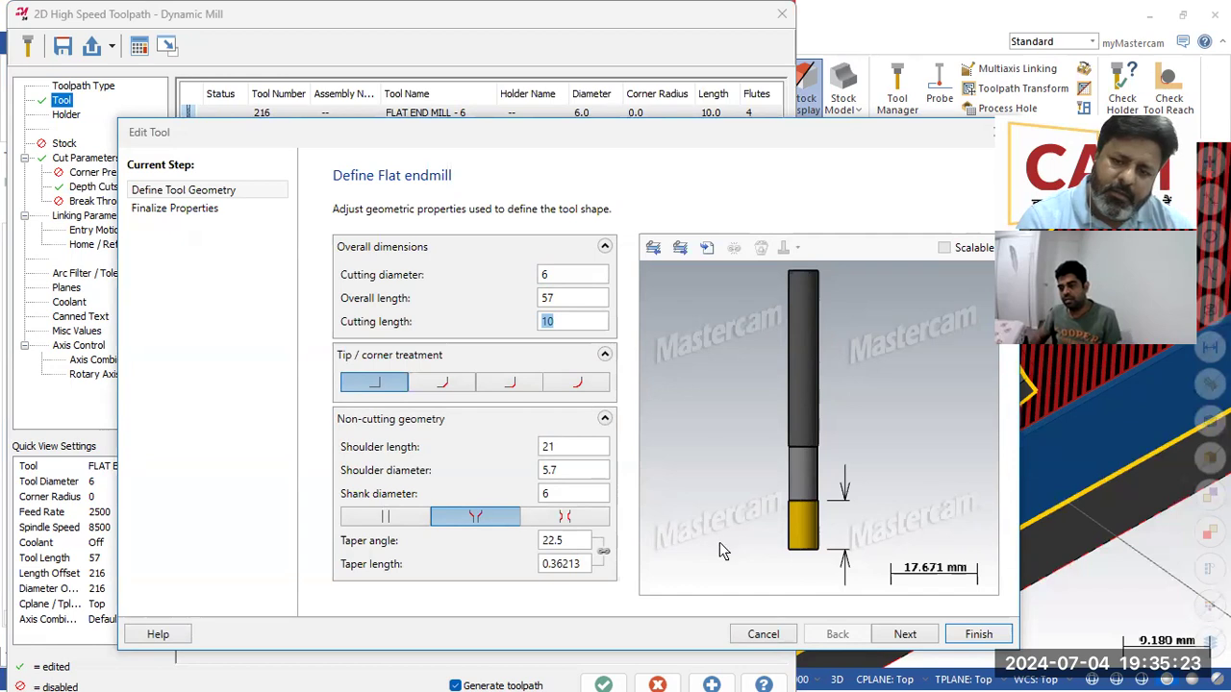
click(755, 631)
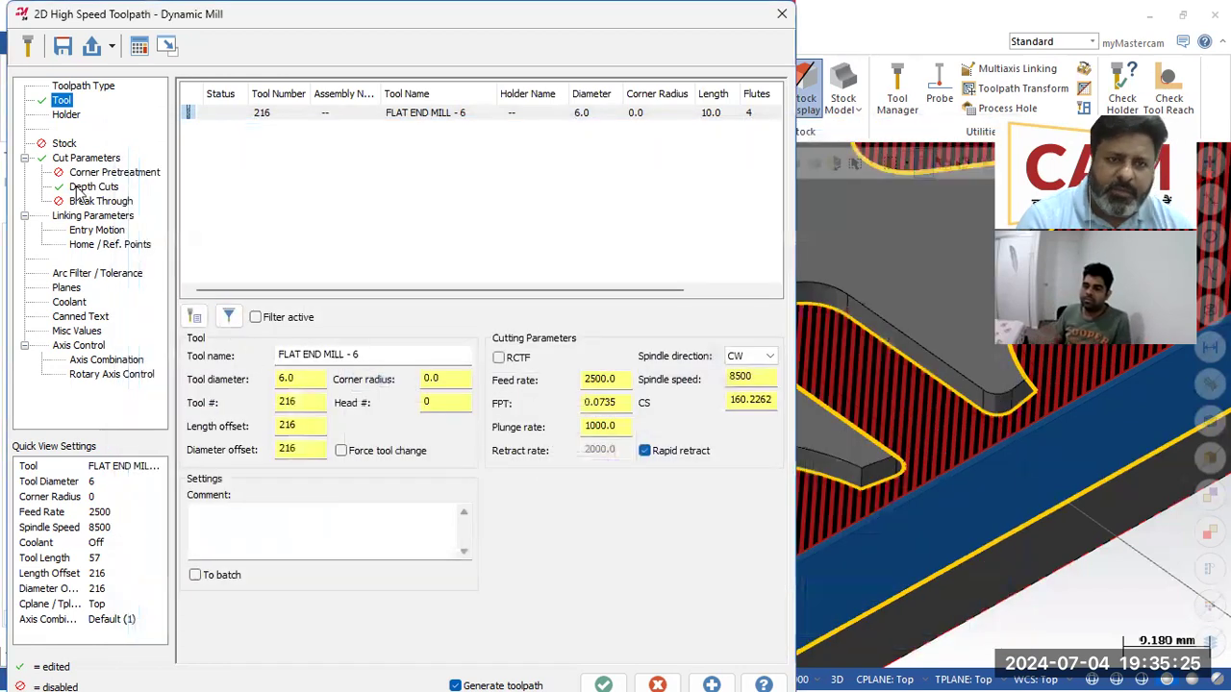
Set the tool number of the 6 mm flat end mill to 1
click(296, 114)
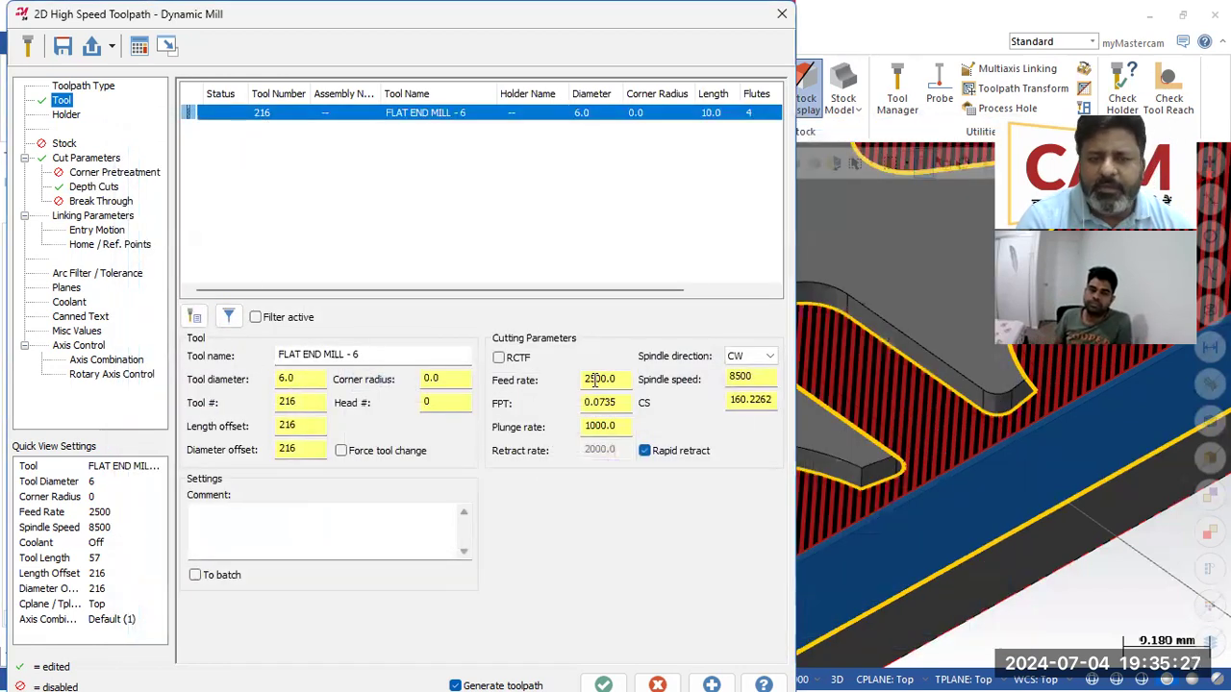
double_click(288, 402)
text(1)
Check the maximum rough step in the depth cuts and set the stepover distance to 10% in the cut parameters
click(93, 186)
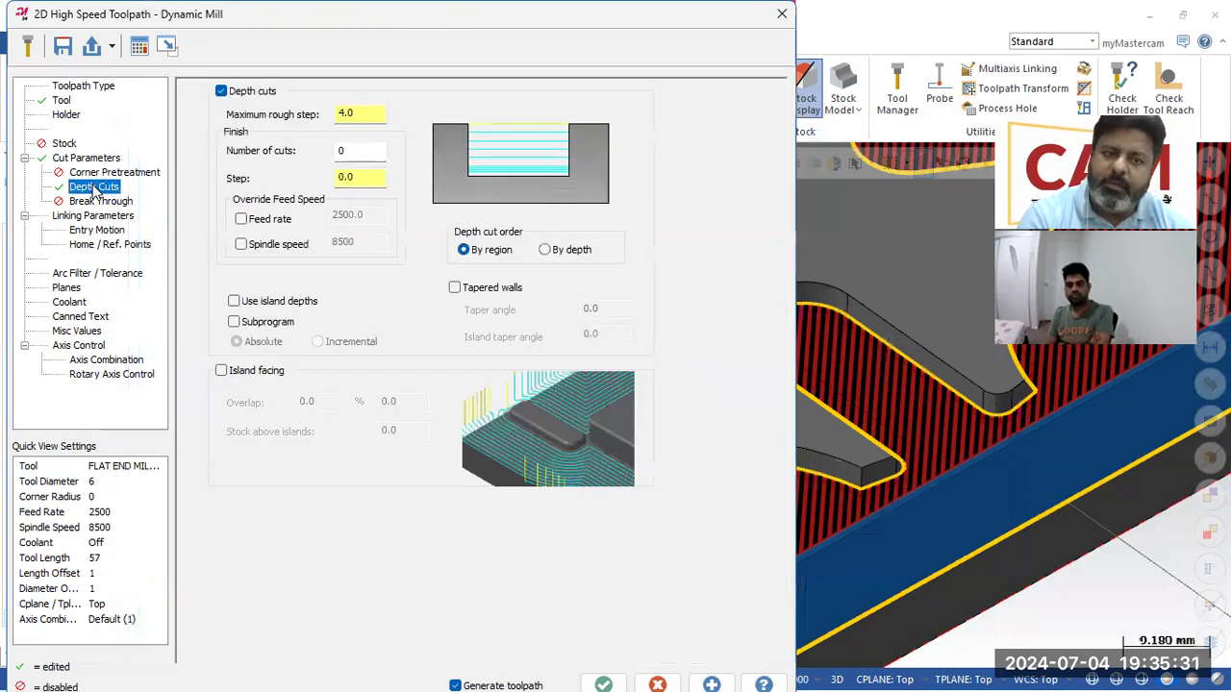
double_click(363, 115)
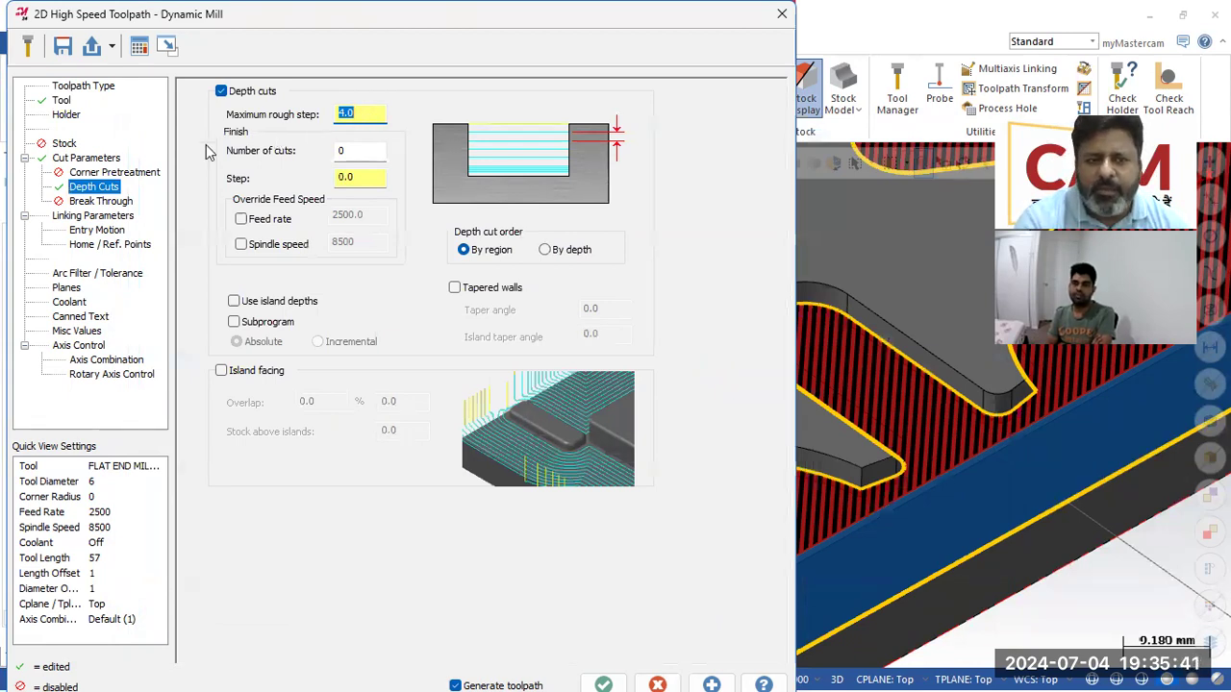
click(96, 160)
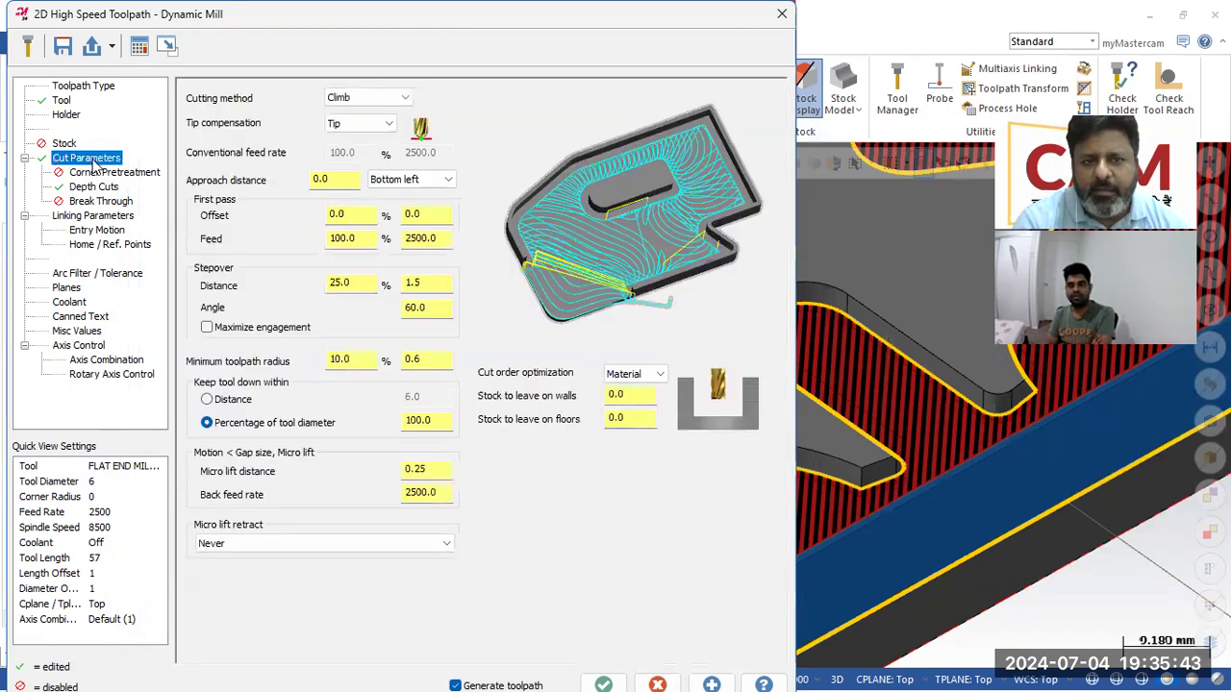
double_click(339, 283)
text(10)
key(Return)
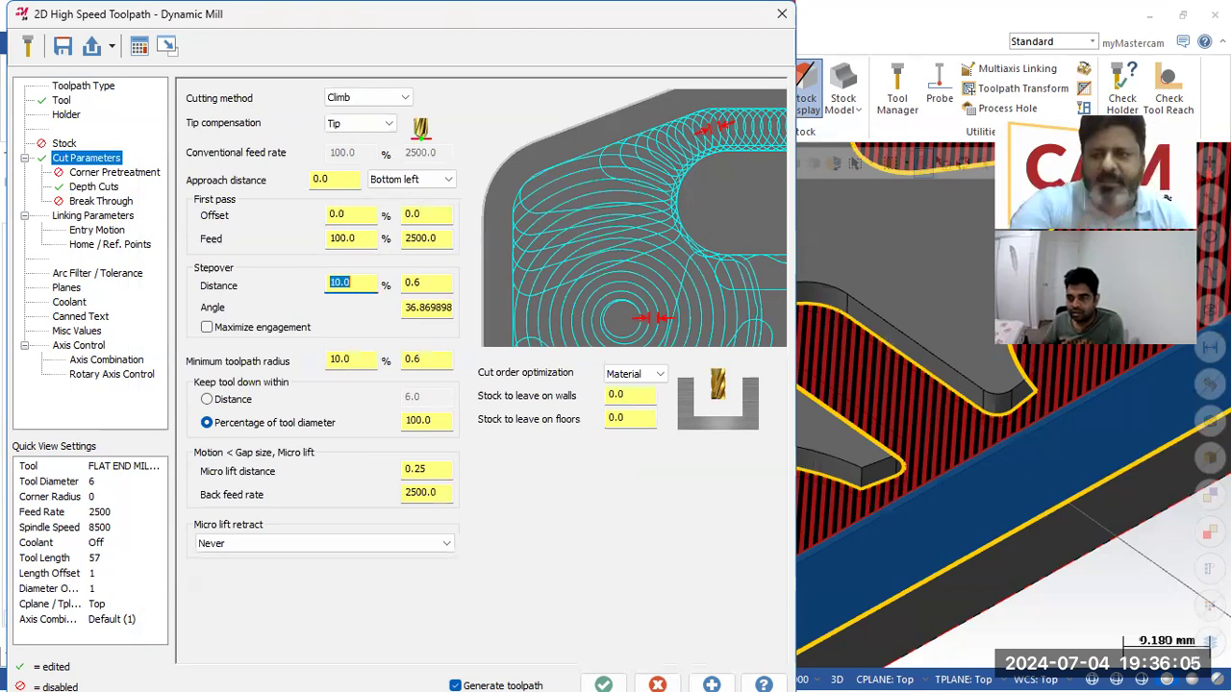
Check the linking parameters and generate the Dynamic Mill toolpath
click(90, 217)
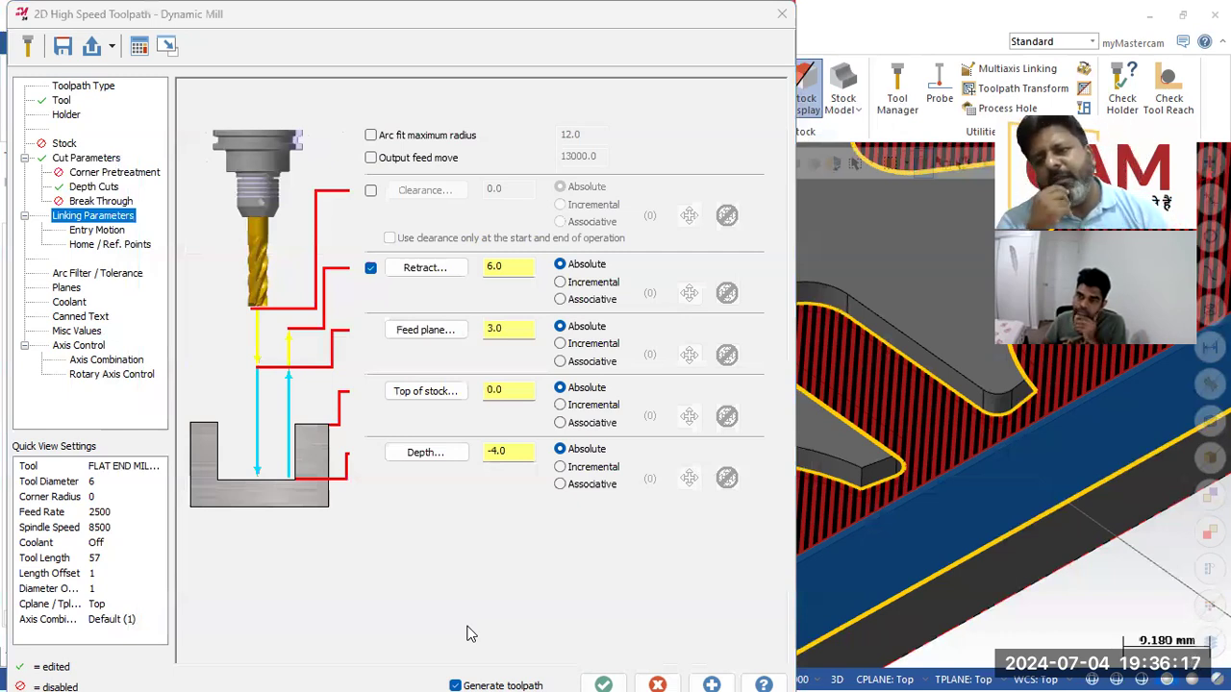
click(600, 682)
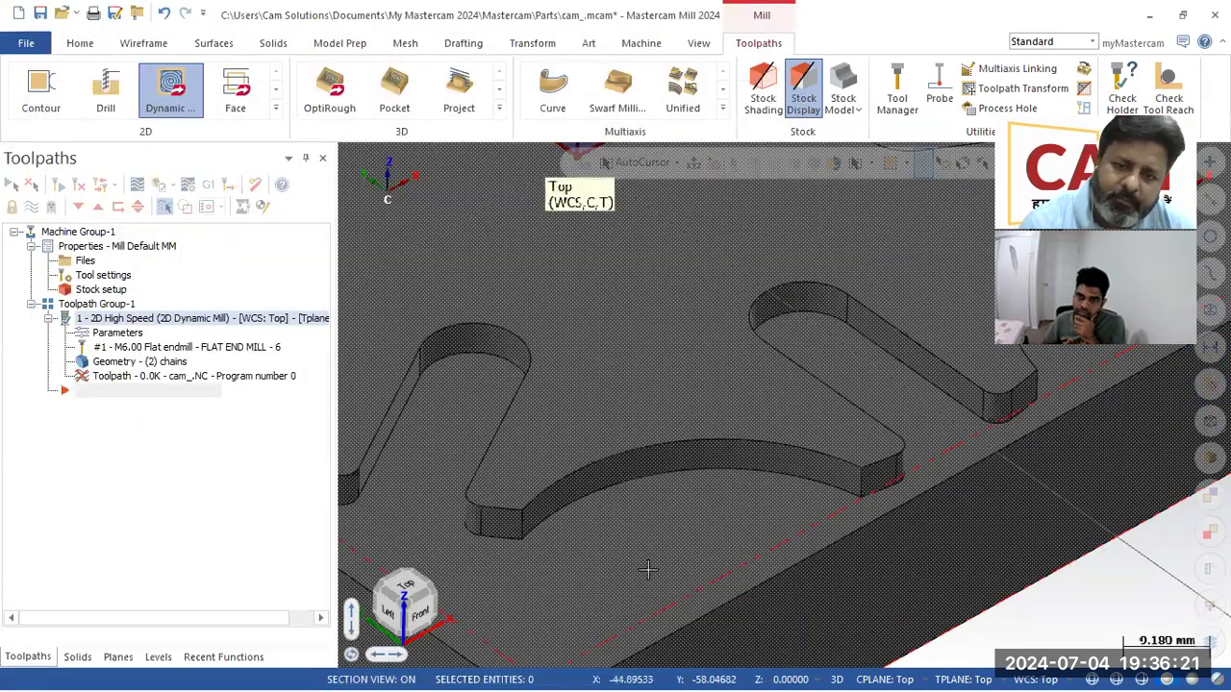
scroll(733, 337, down, 2)
scroll(707, 516, down, 5)
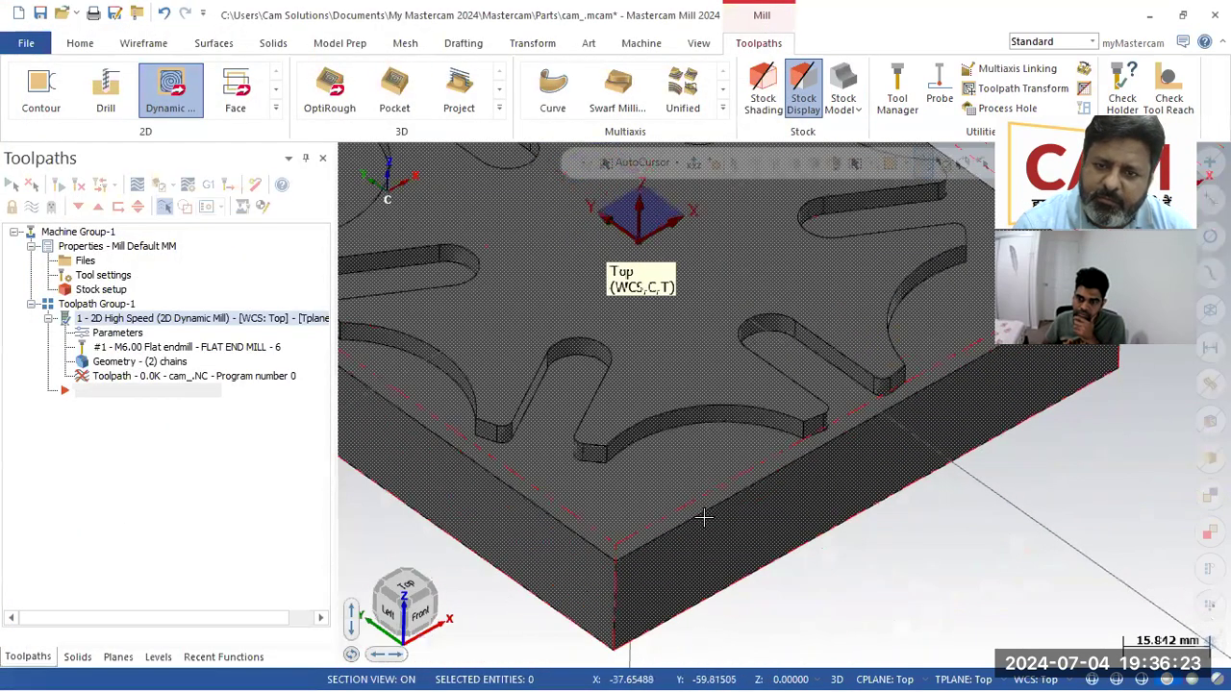
scroll(693, 483, up, 1)
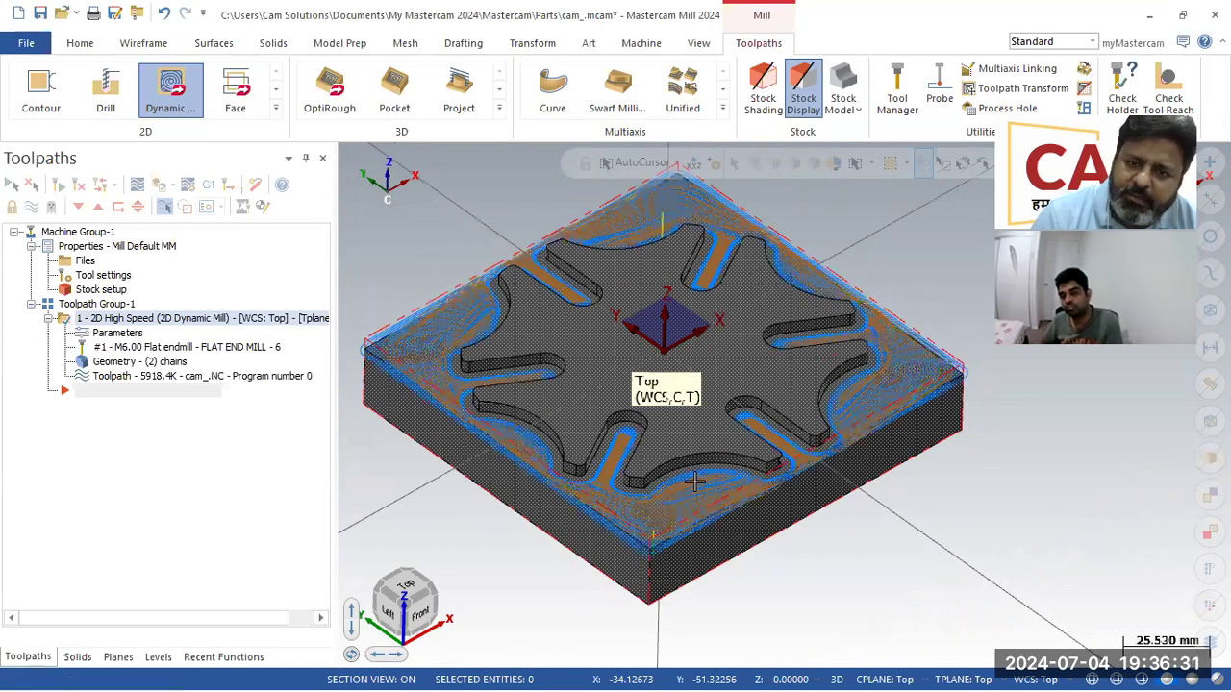
Examine the generated toolpath close up in the slots and along the stock edges
scroll(848, 457, up, 4)
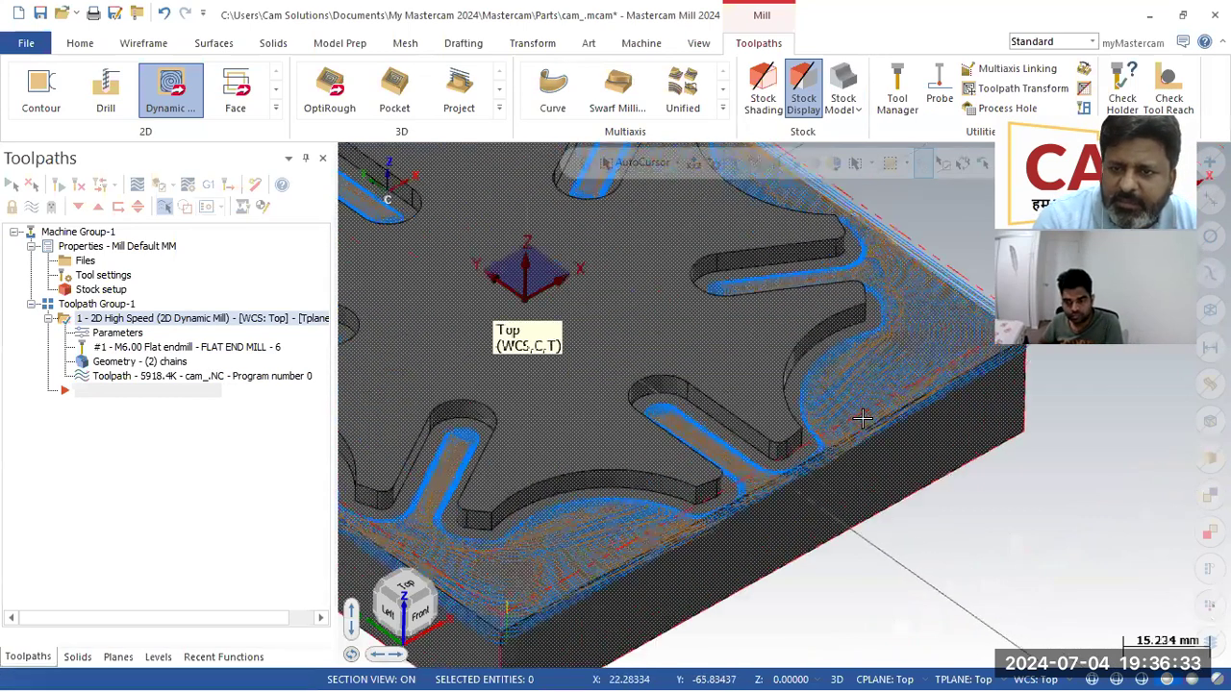
middle_drag(848, 457, 855, 470)
scroll(855, 470, up, 6)
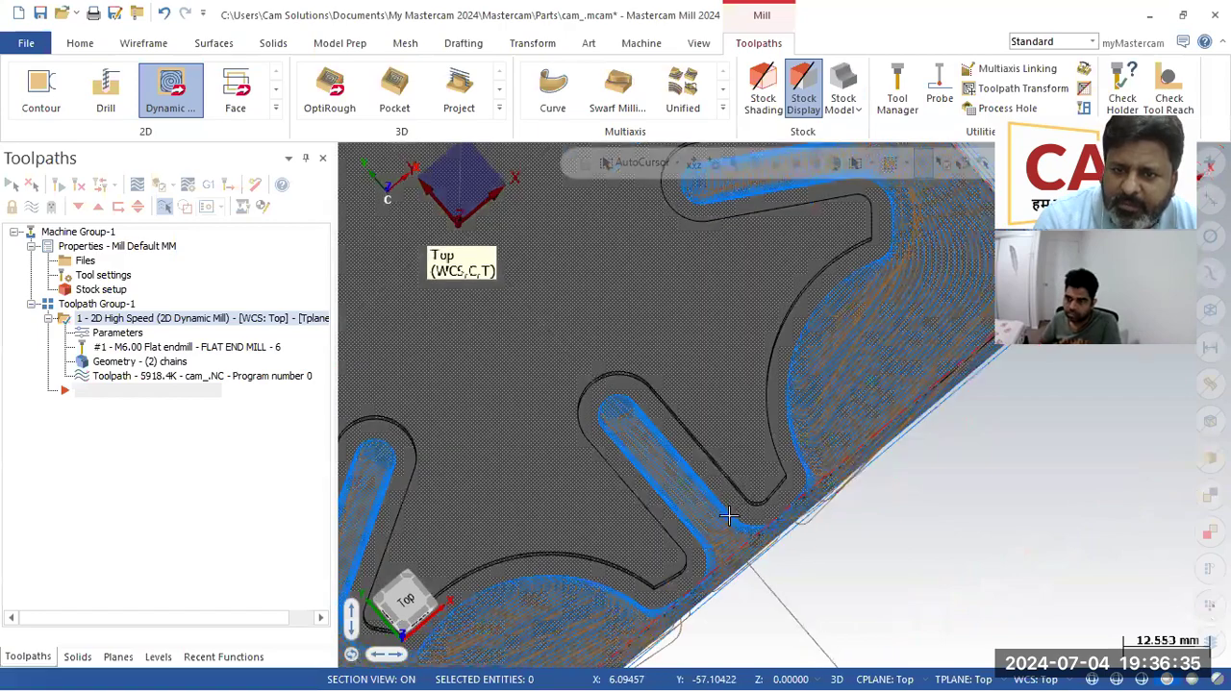
scroll(769, 495, down, 10)
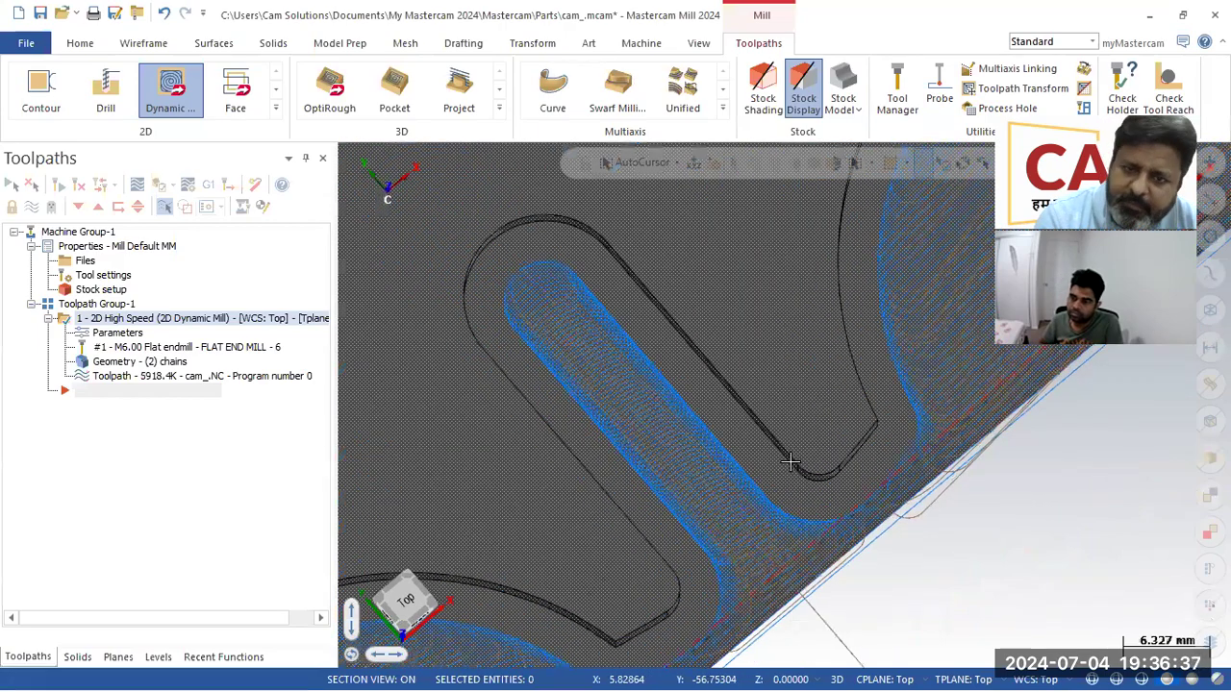
middle_drag(711, 493, 698, 397)
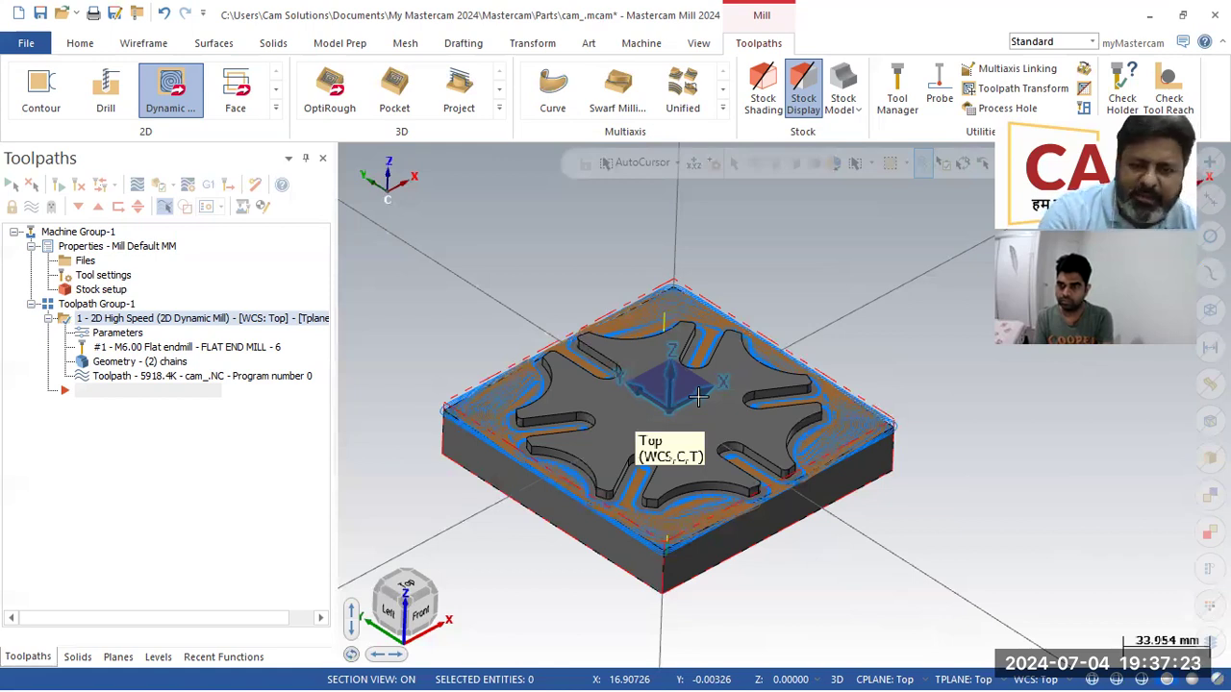
Verify the Dynamic Mill operation in the simulator, playing it at reduced speed
click(237, 378)
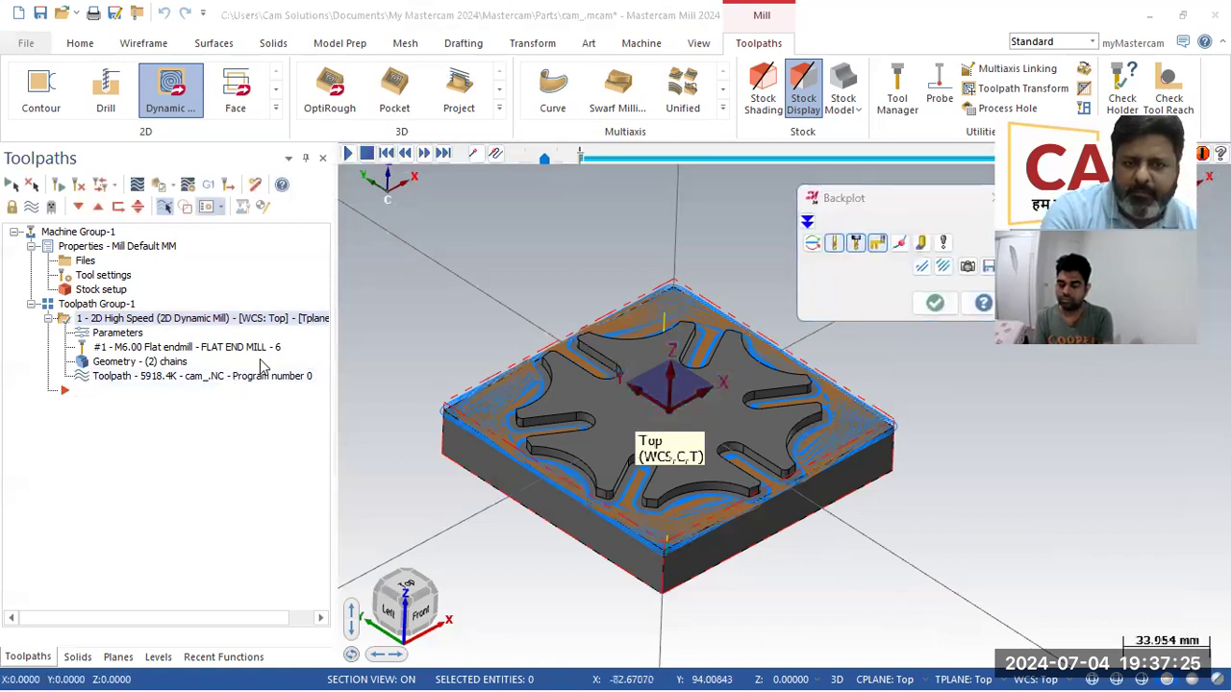
click(932, 303)
click(159, 184)
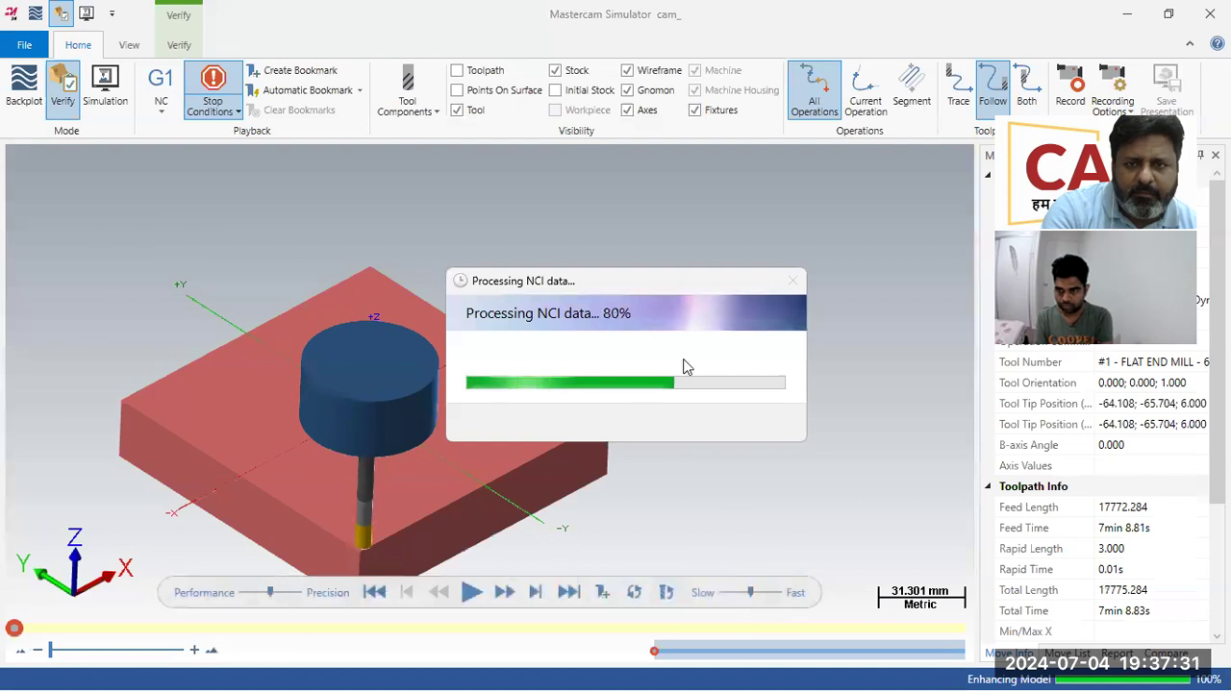
drag(750, 593, 730, 594)
click(472, 594)
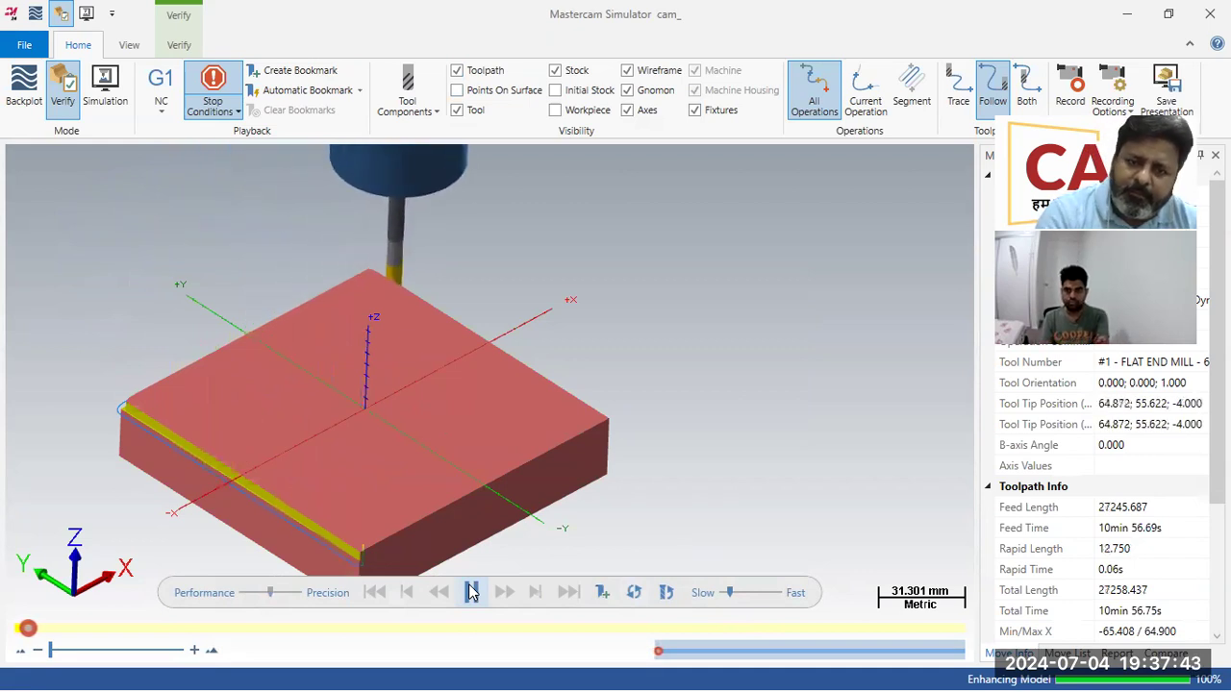
Watch the simulated cuts along the stock's outer edges and raise the playback speed slightly
scroll(606, 463, up, 5)
scroll(692, 409, down, 4)
scroll(692, 452, down, 1)
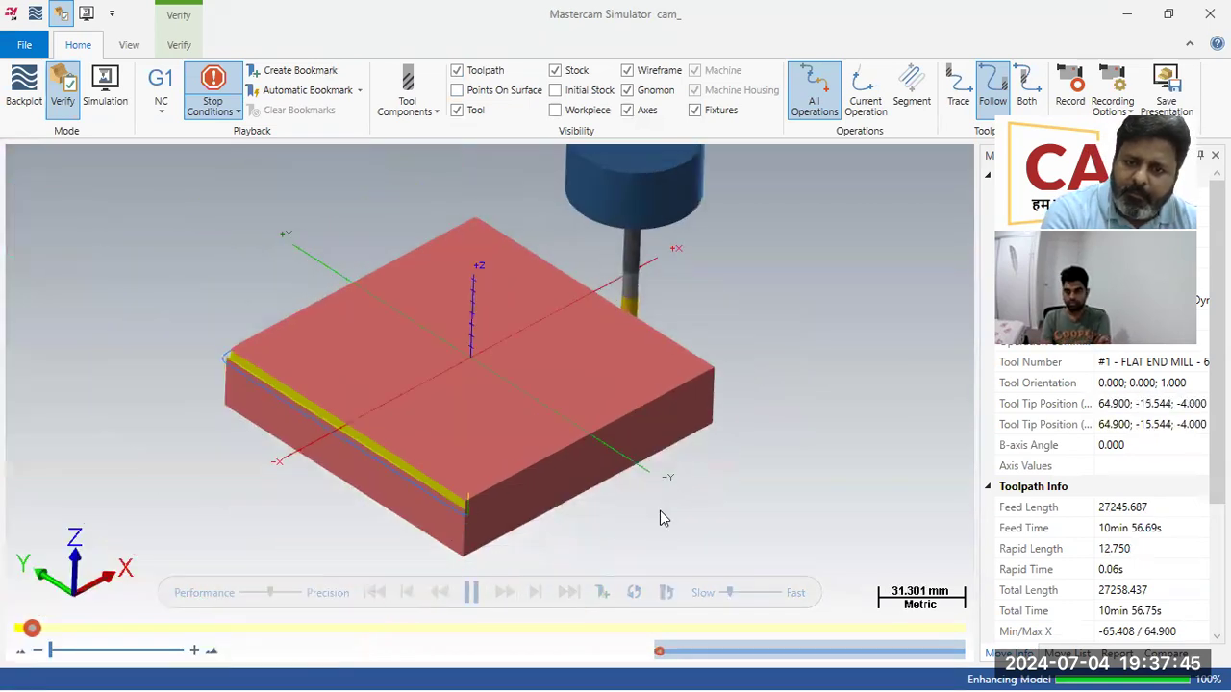
scroll(644, 496, up, 2)
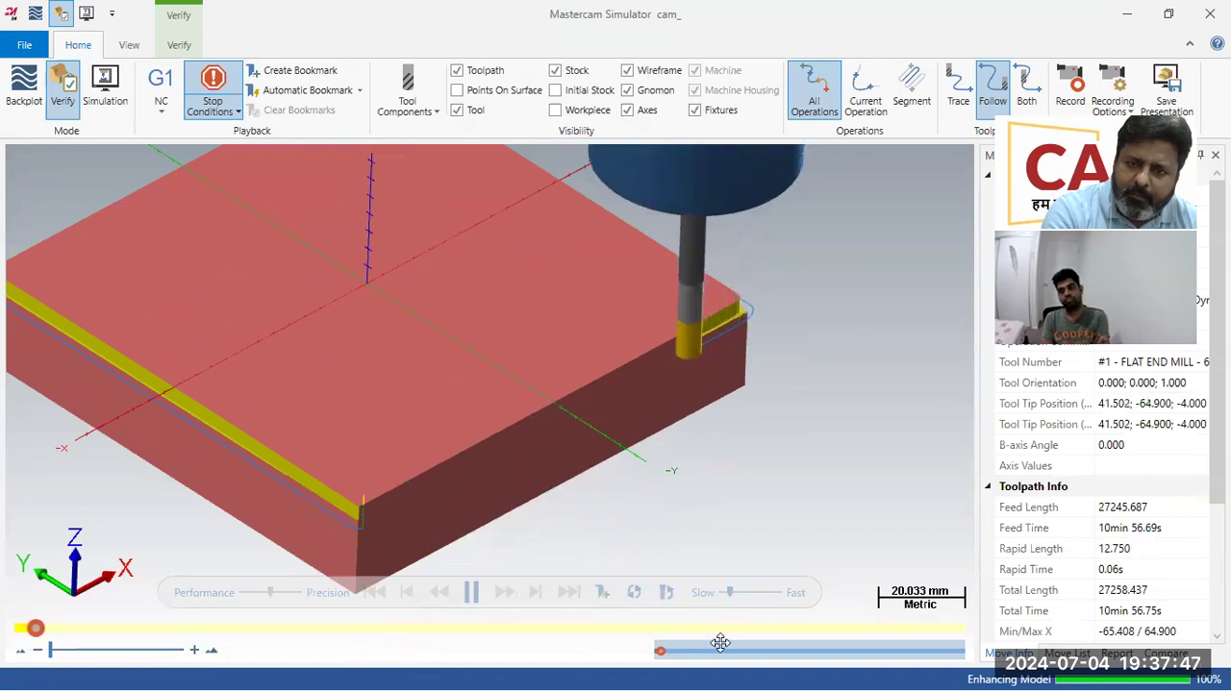
drag(733, 593, 742, 596)
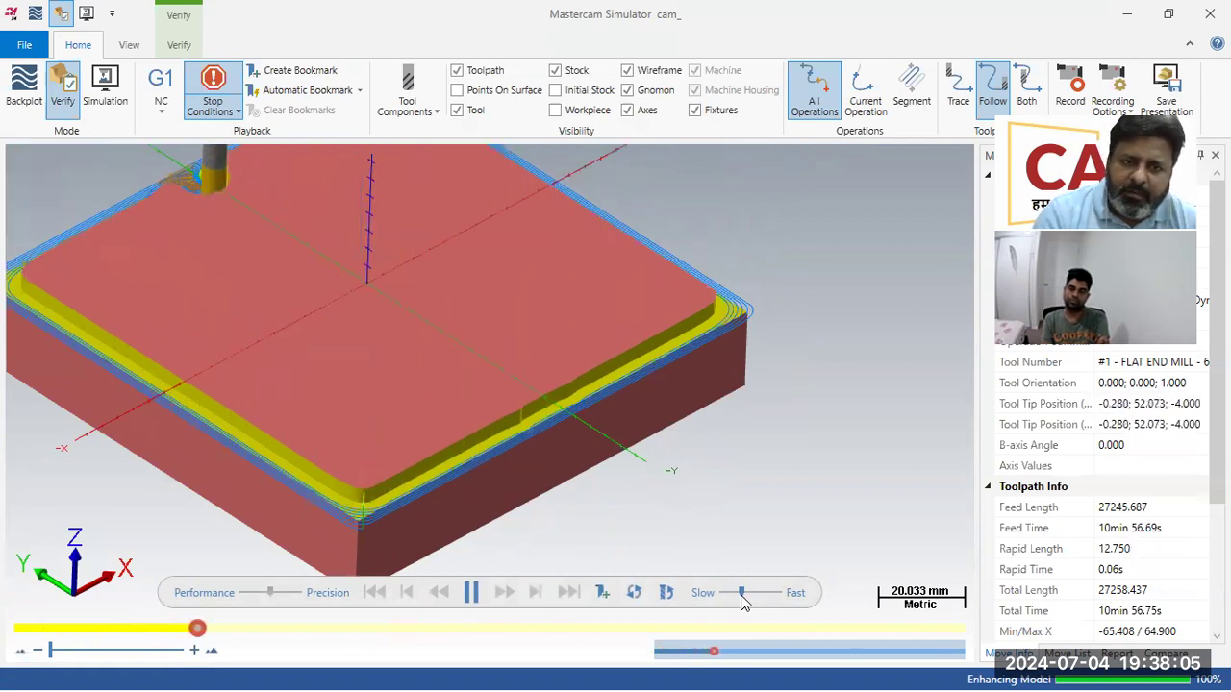
Follow the end mill as it cuts the slots on the Y axis and slow the playback down
middle_drag(248, 379, 368, 447)
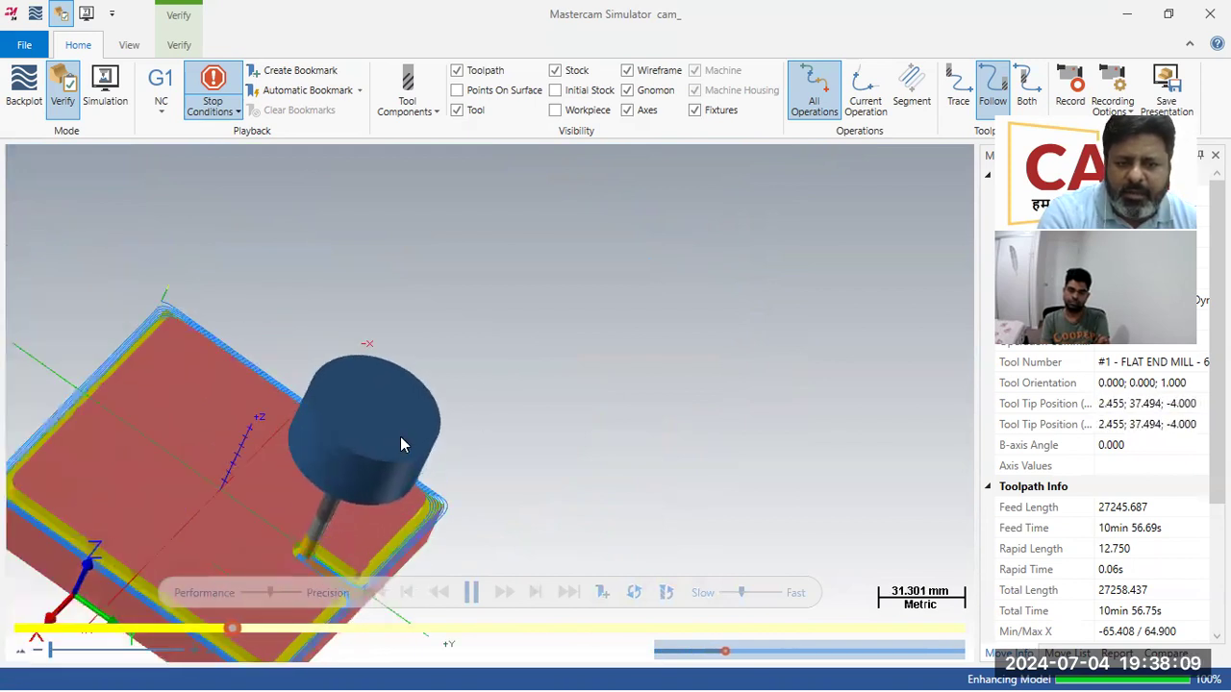
scroll(385, 481, down, 5)
scroll(360, 550, up, 4)
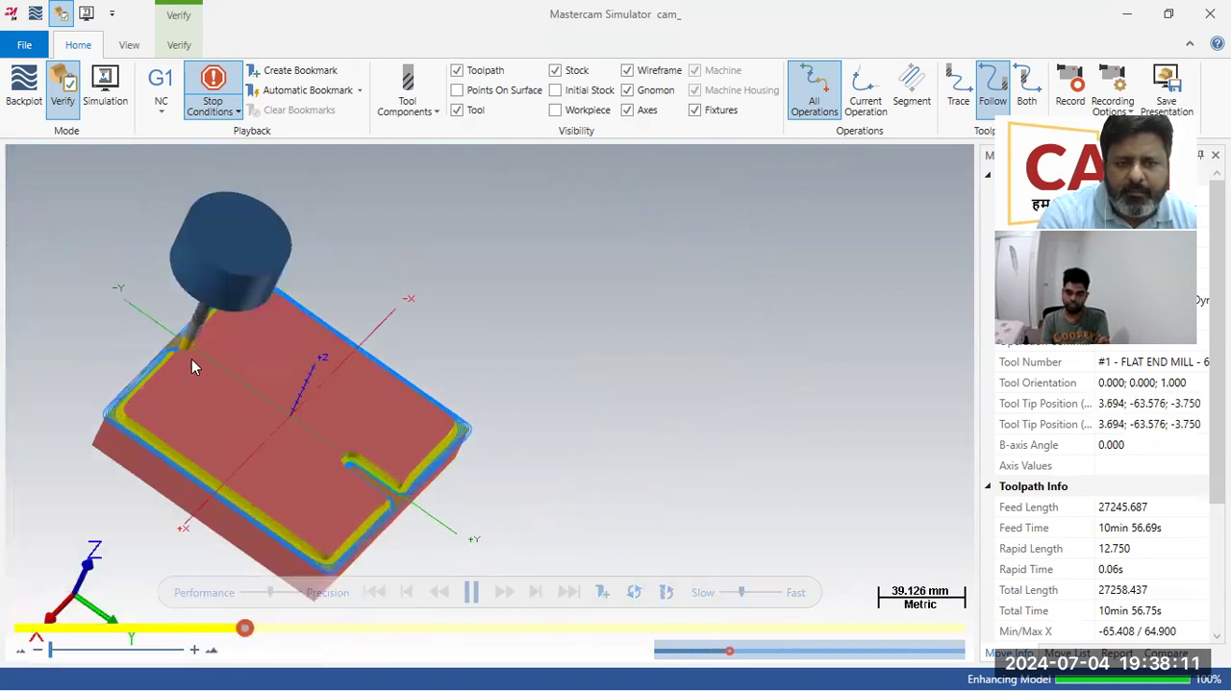
scroll(191, 359, up, 2)
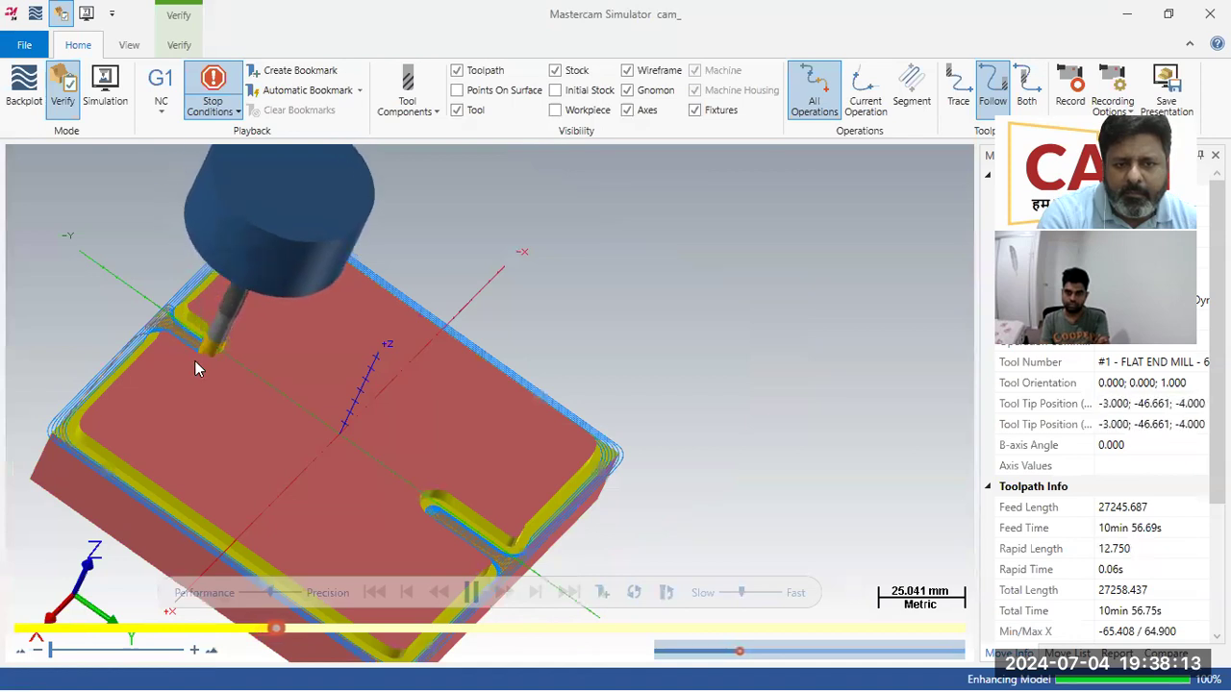
middle_drag(196, 362, 206, 382)
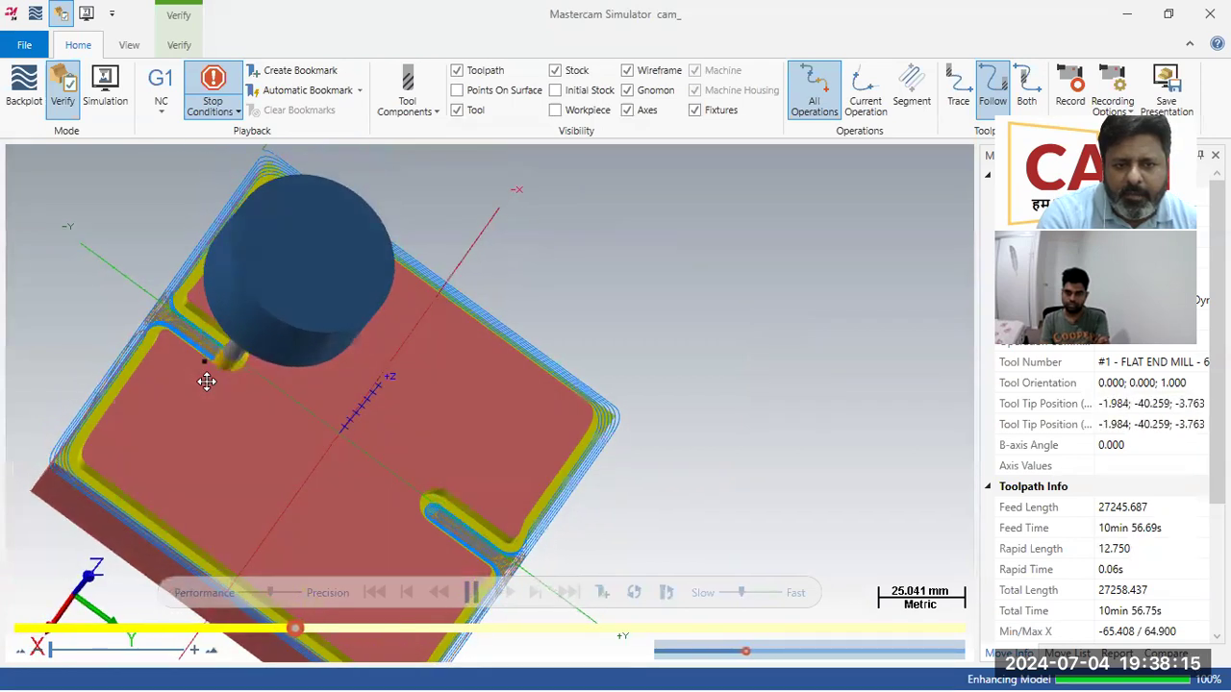
scroll(229, 373, up, 2)
drag(740, 591, 731, 591)
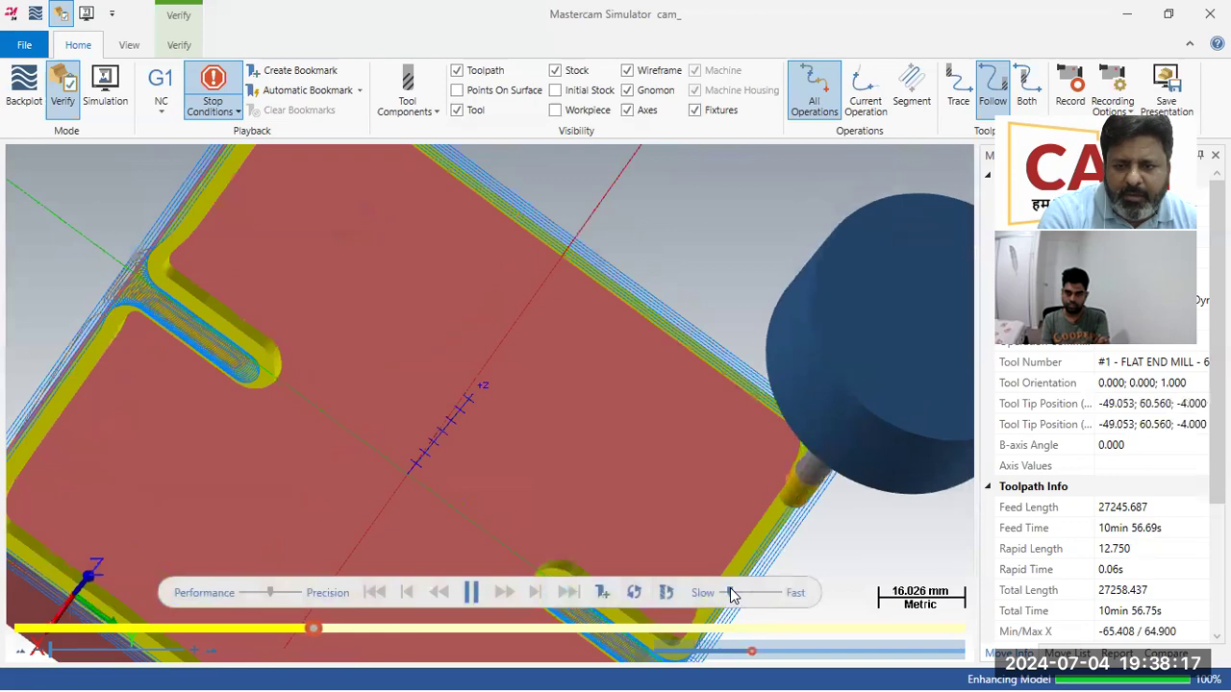
Examine the overlapping dynamic passes at the entrance of the slot on the negative Y side
scroll(635, 452, down, 2)
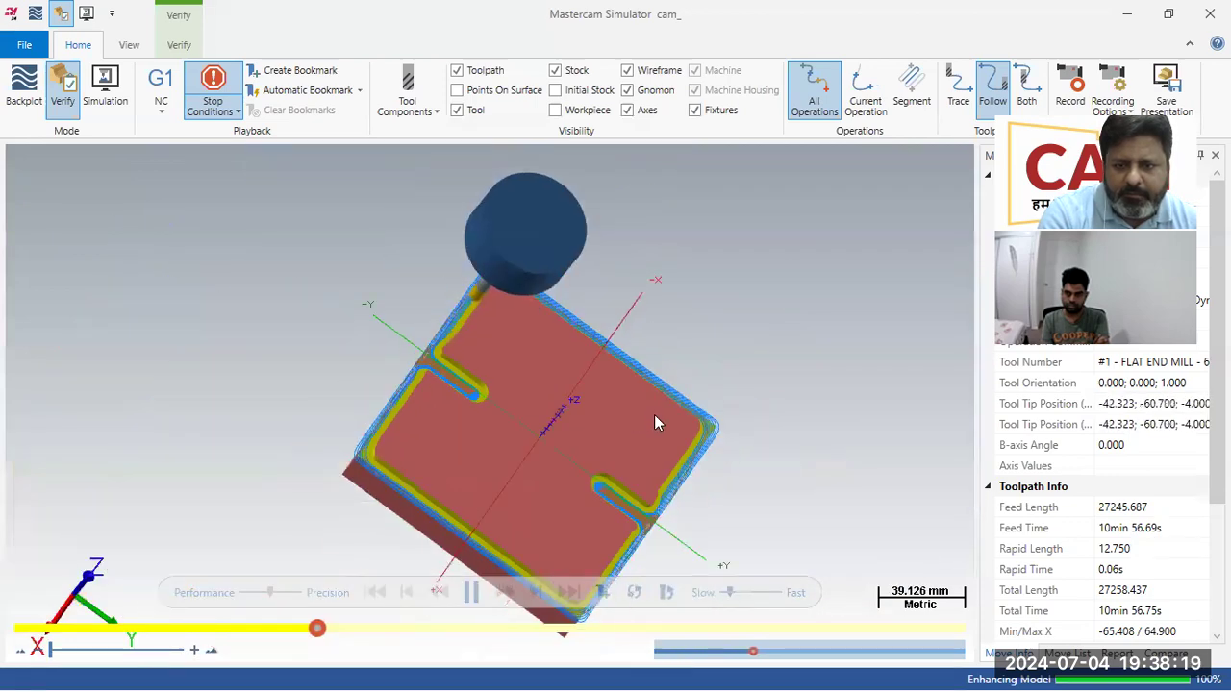
scroll(434, 271, up, 2)
scroll(245, 325, up, 3)
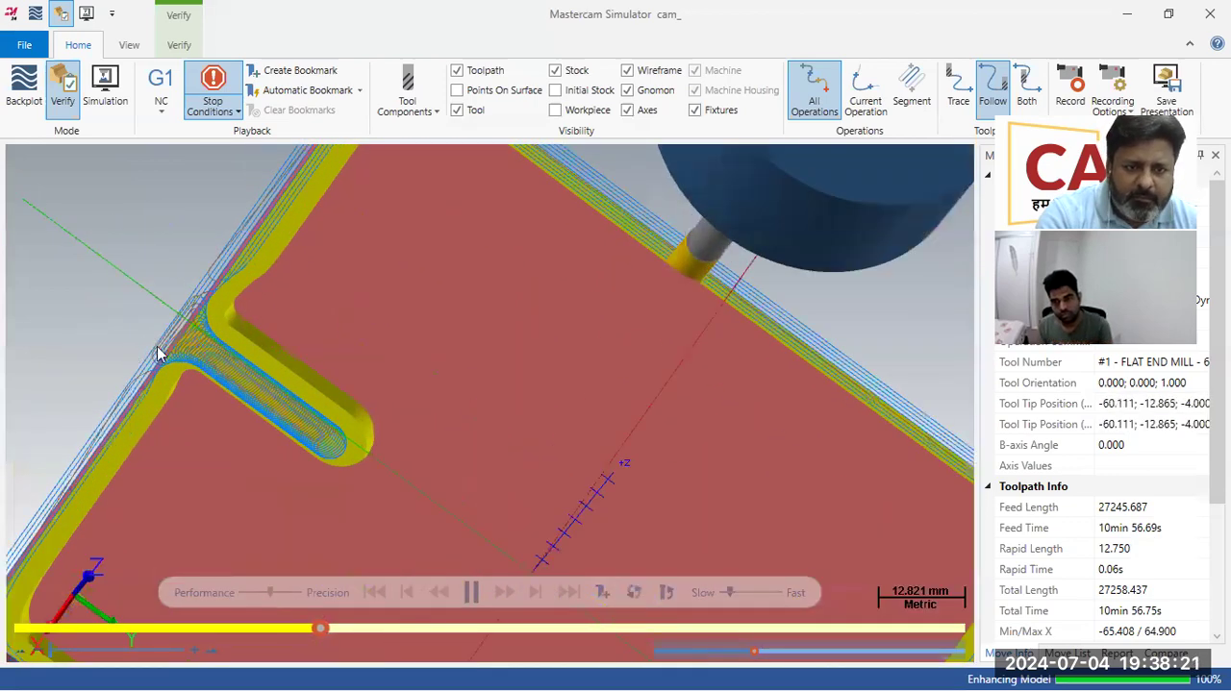
scroll(160, 354, up, 8)
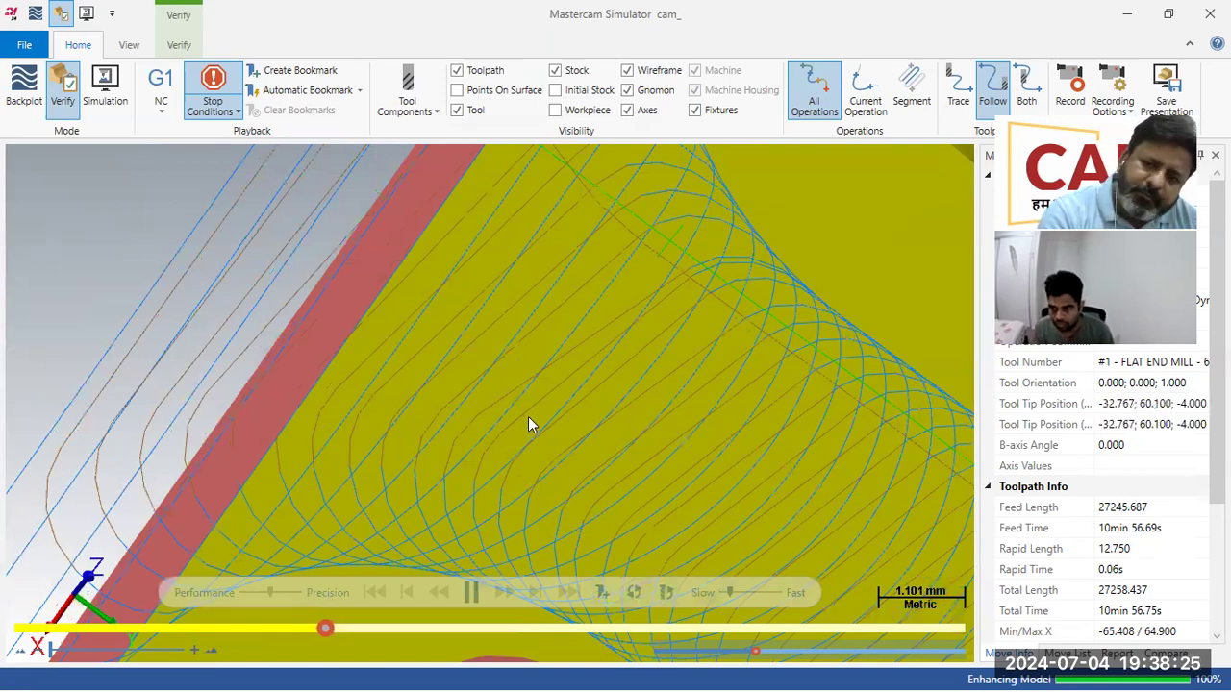
scroll(526, 414, down, 5)
scroll(324, 319, down, 2)
scroll(324, 318, down, 6)
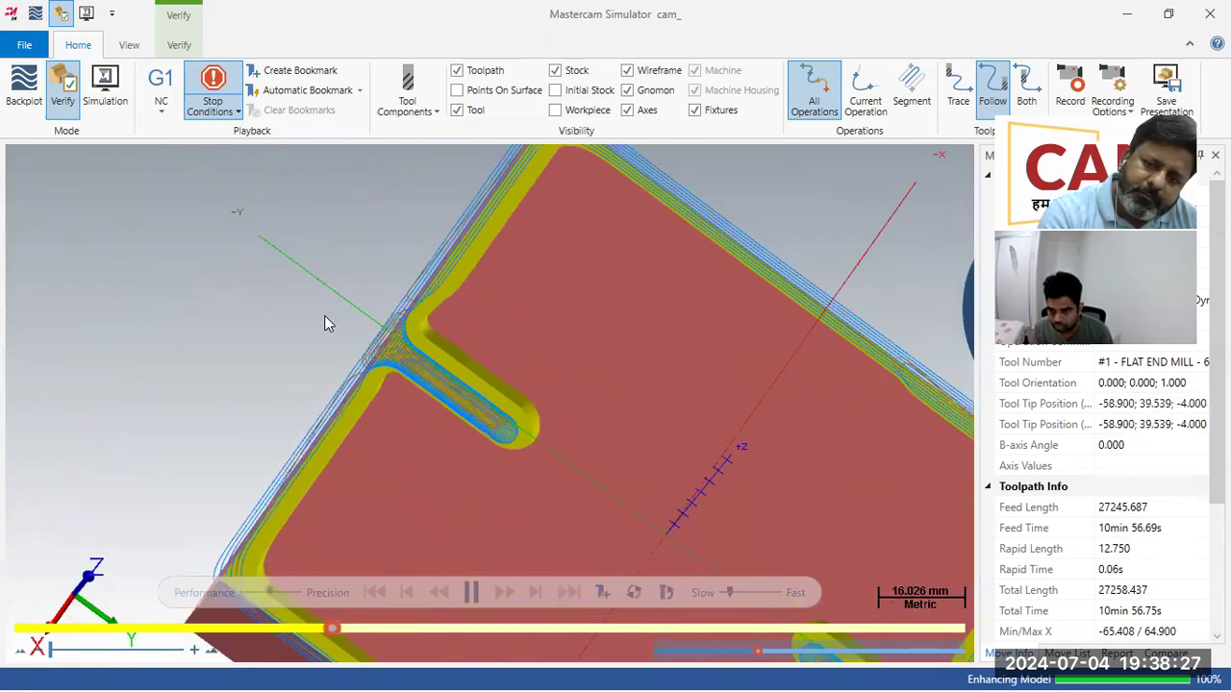
Speed up the simulation until the part is fully machined and inspect the finished result
drag(729, 592, 759, 591)
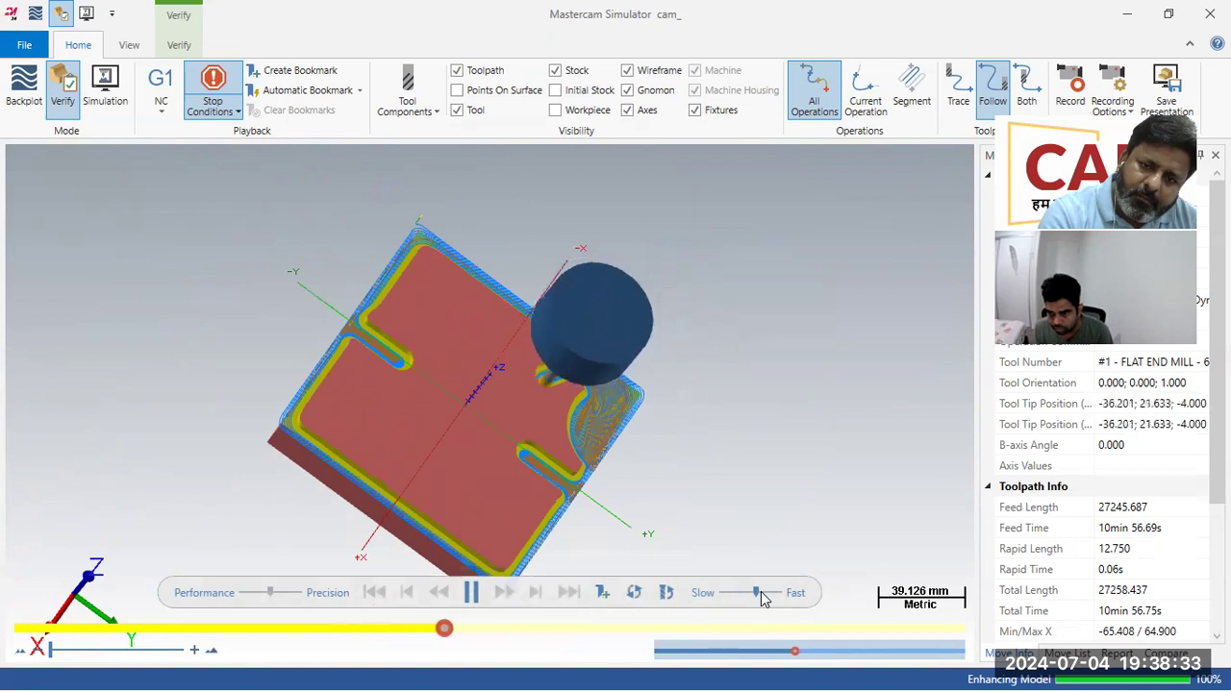
drag(757, 593, 777, 593)
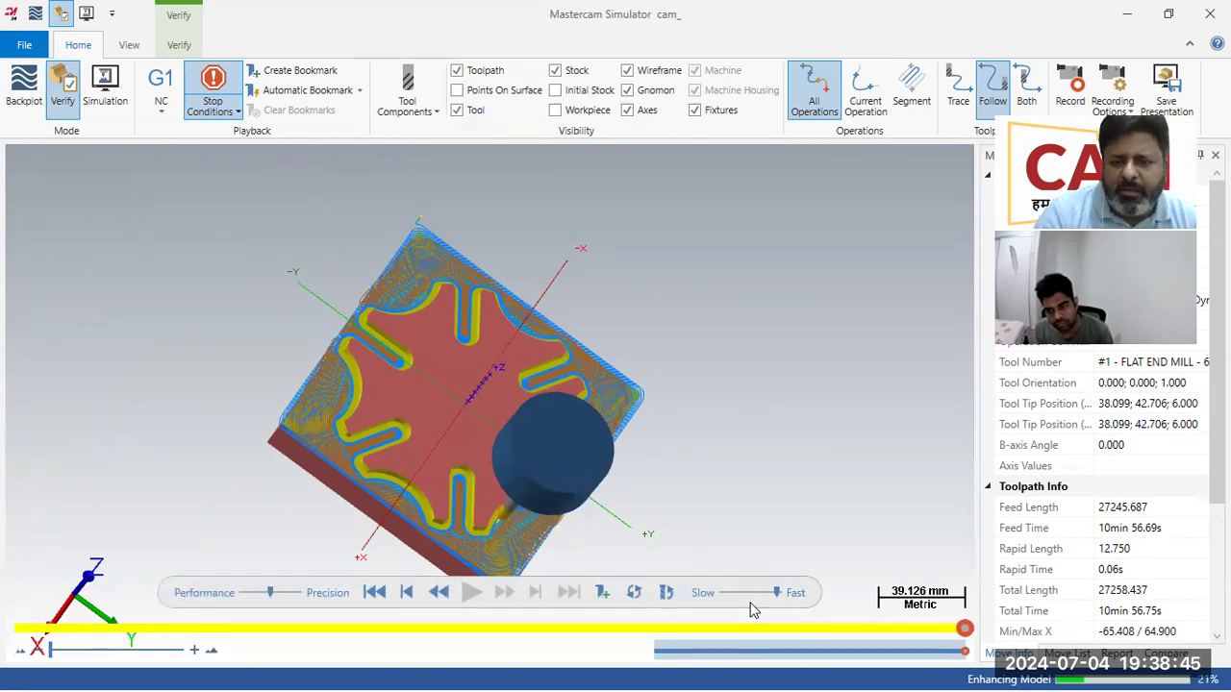
middle_drag(668, 387, 656, 424)
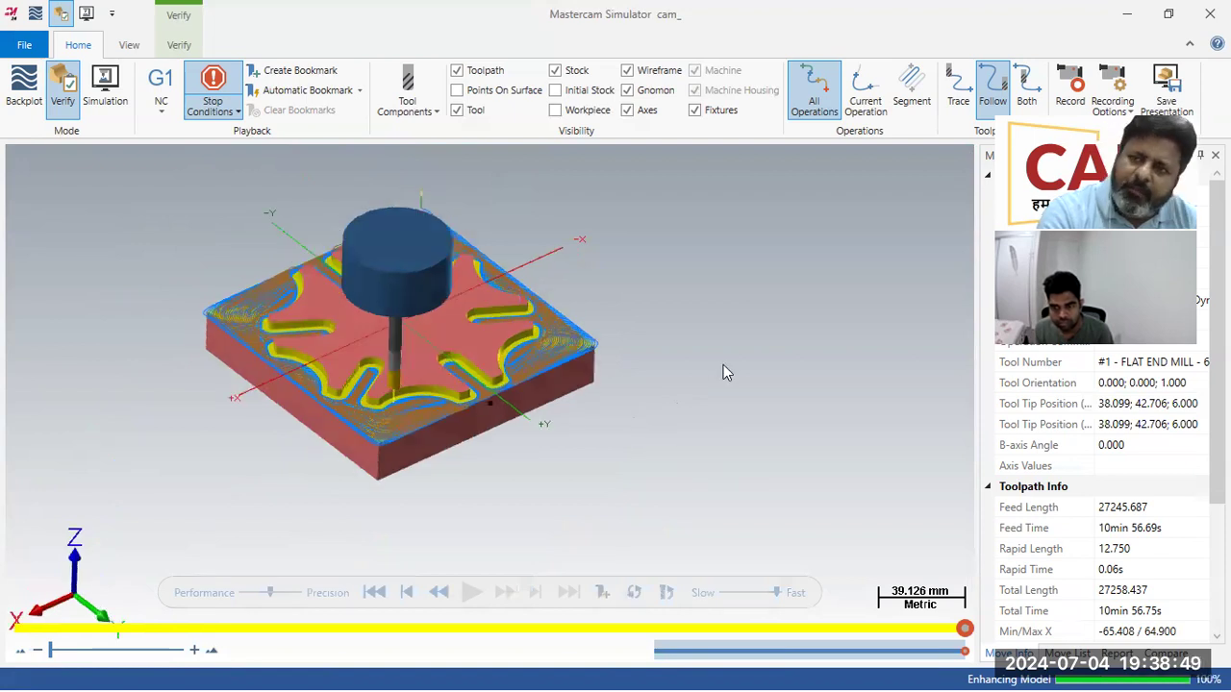
Switch from the simulator back to Mastercam and look over the toolpath on the part
key(alt+Tab)
scroll(797, 236, up, 3)
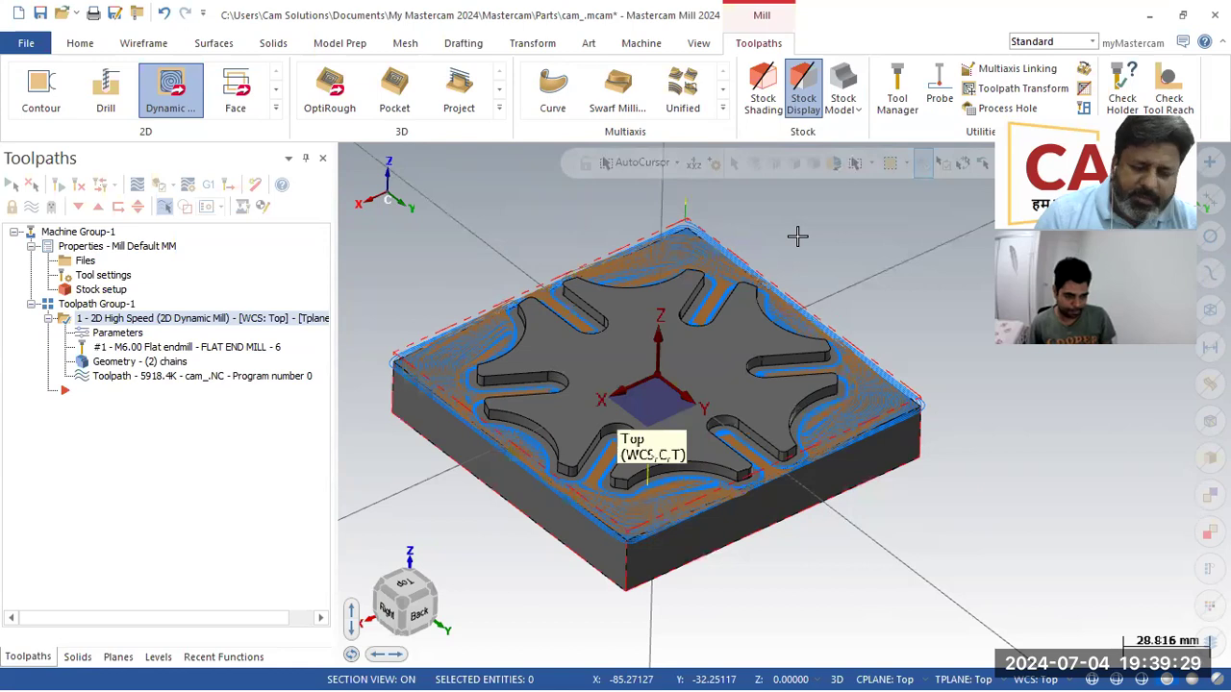
scroll(552, 306, up, 3)
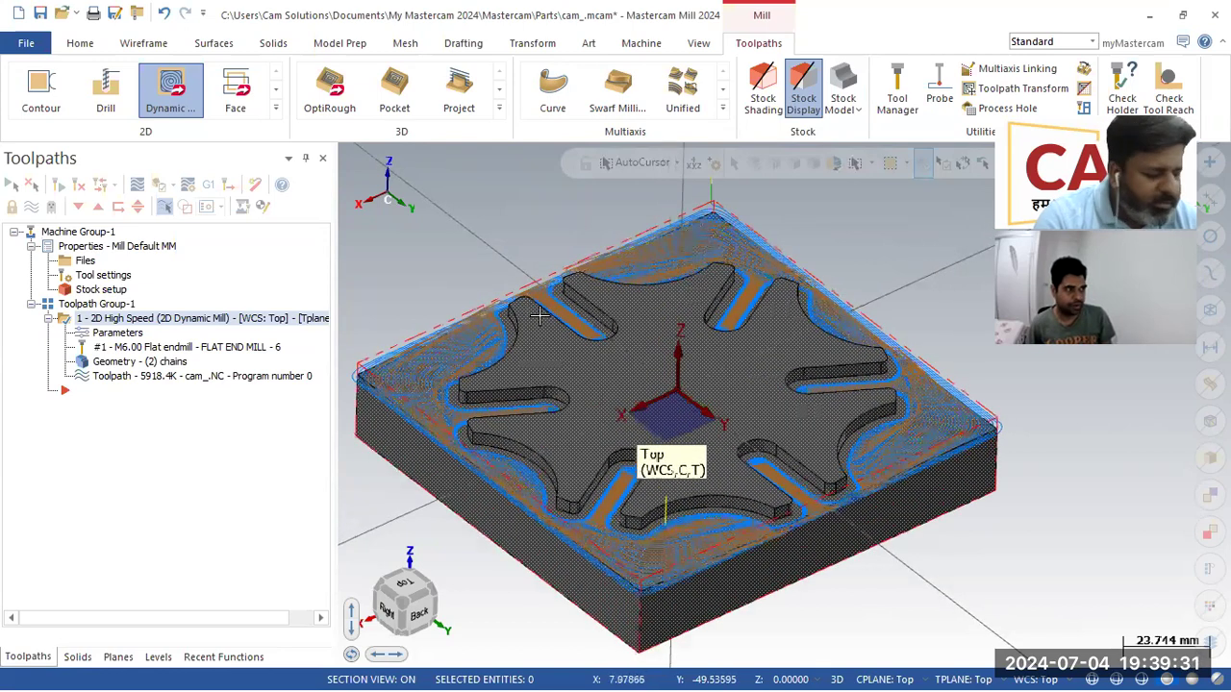